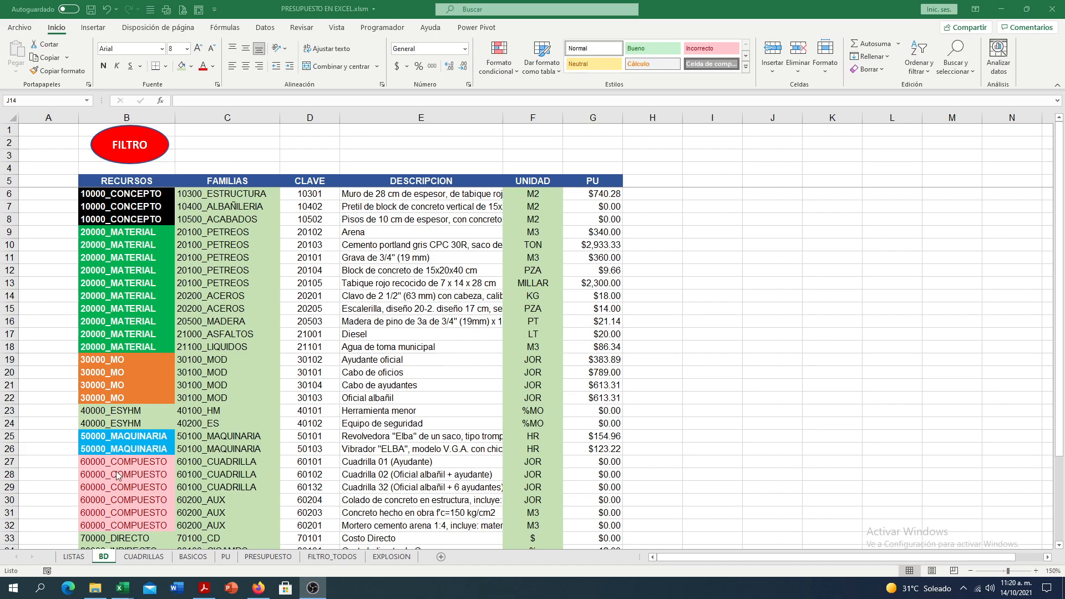
# - Review the conditional formatting rules applied to the RECURSOS column of the BD sheet
pyautogui.click(704, 325)
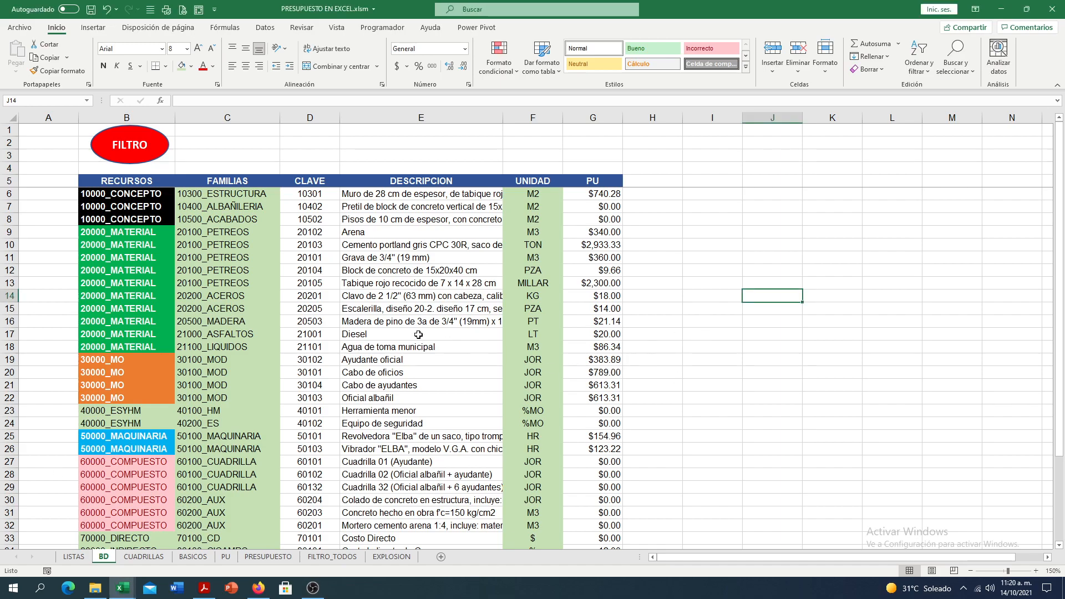
pyautogui.scroll(-1, 145, 393)
pyautogui.scroll(1, 136, 402)
pyautogui.click(127, 118)
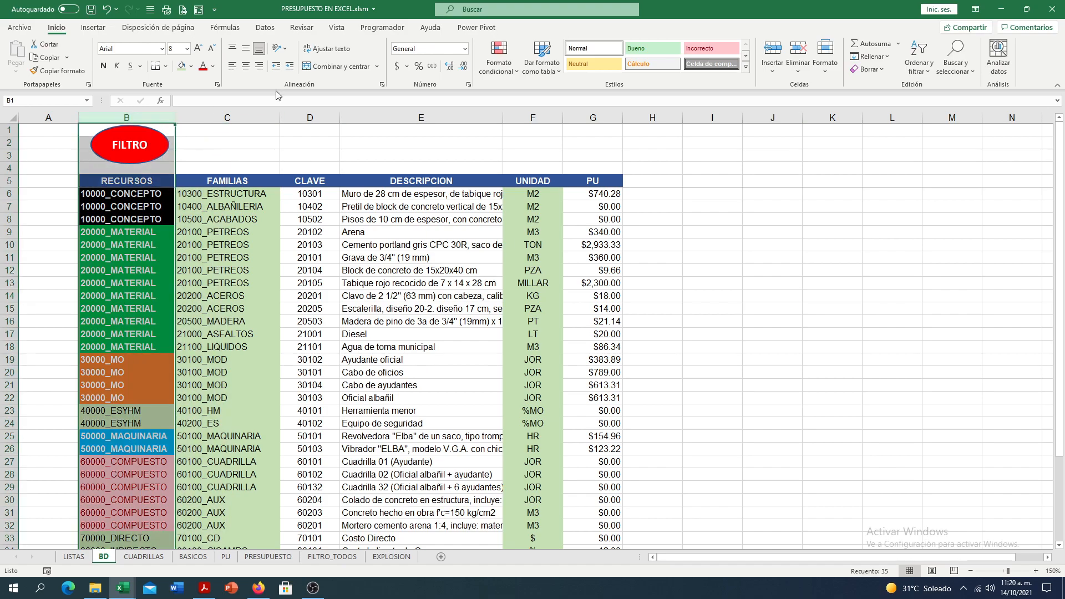
pyautogui.click(490, 69)
pyautogui.click(535, 259)
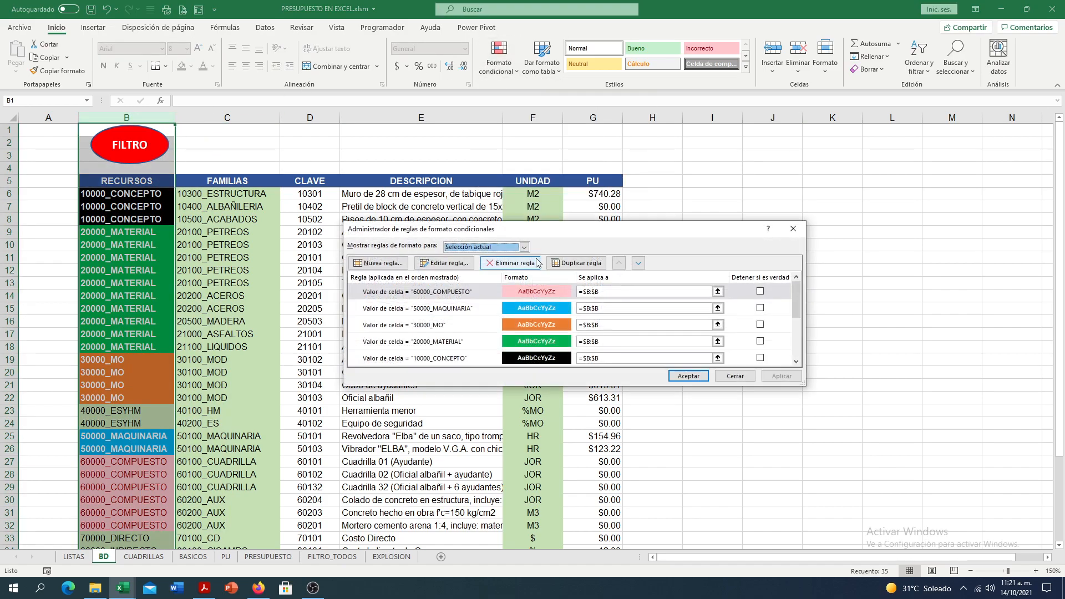
pyautogui.click(793, 229)
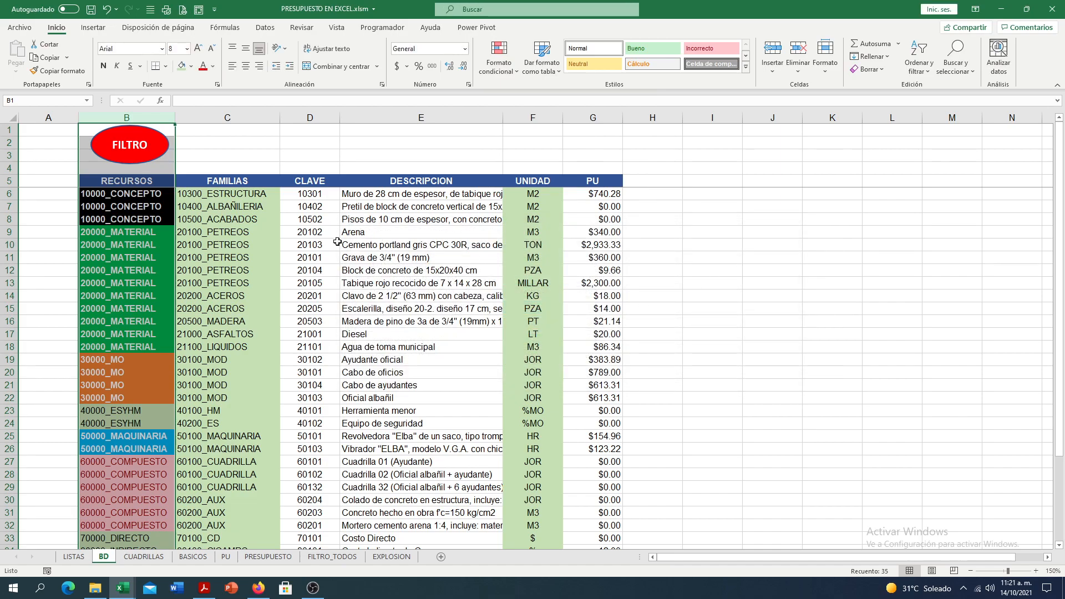
pyautogui.click(335, 284)
pyautogui.click(716, 220)
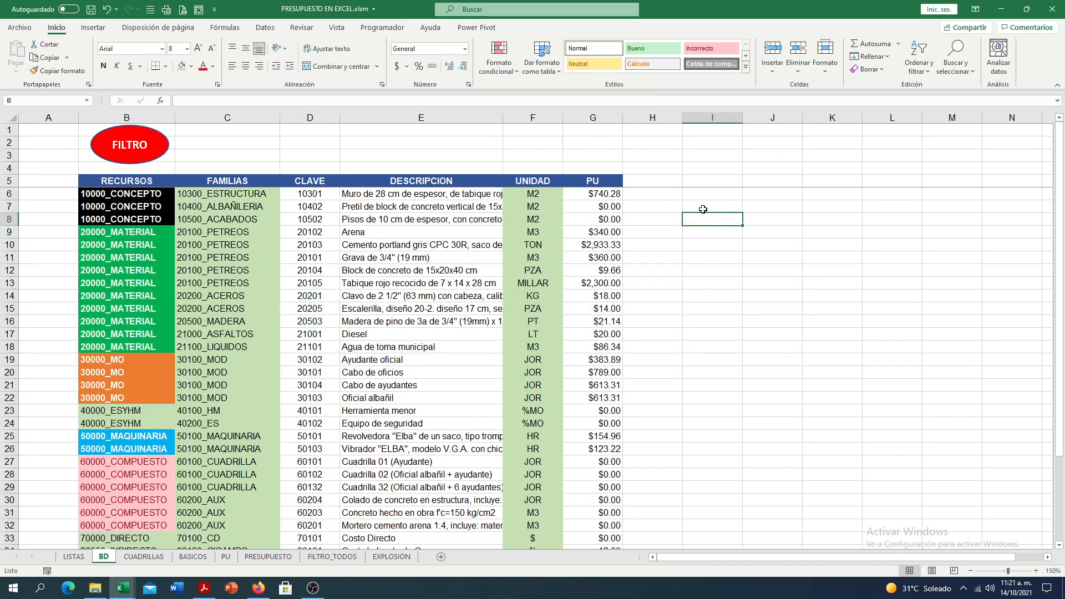
# - Create a pivot table from range BD!$B$5:$C$1000, placed on the existing sheet at cell I5
pyautogui.click(702, 183)
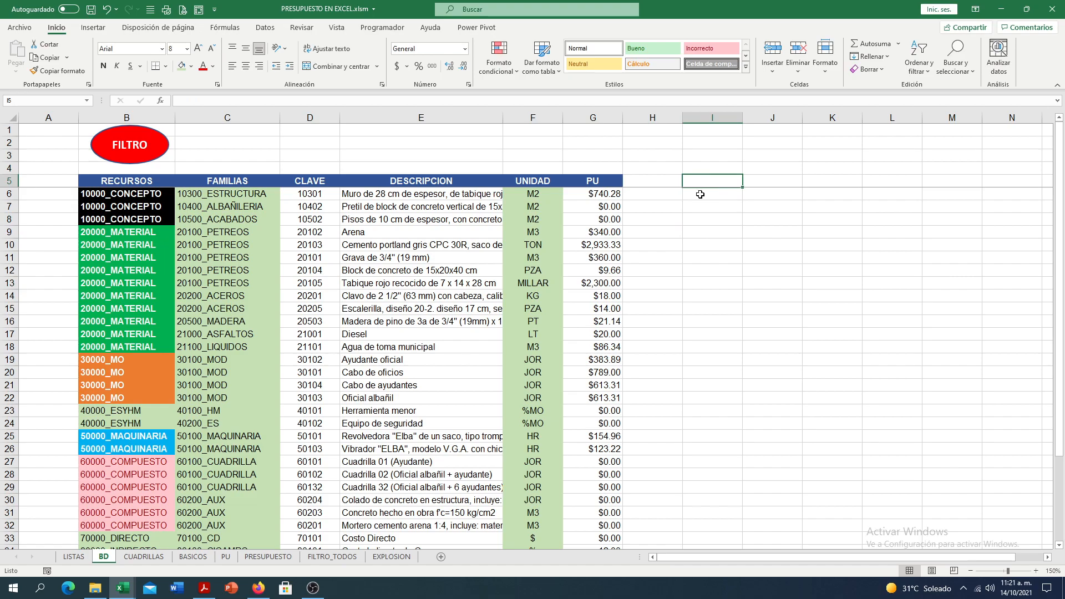
pyautogui.click(93, 28)
pyautogui.click(19, 53)
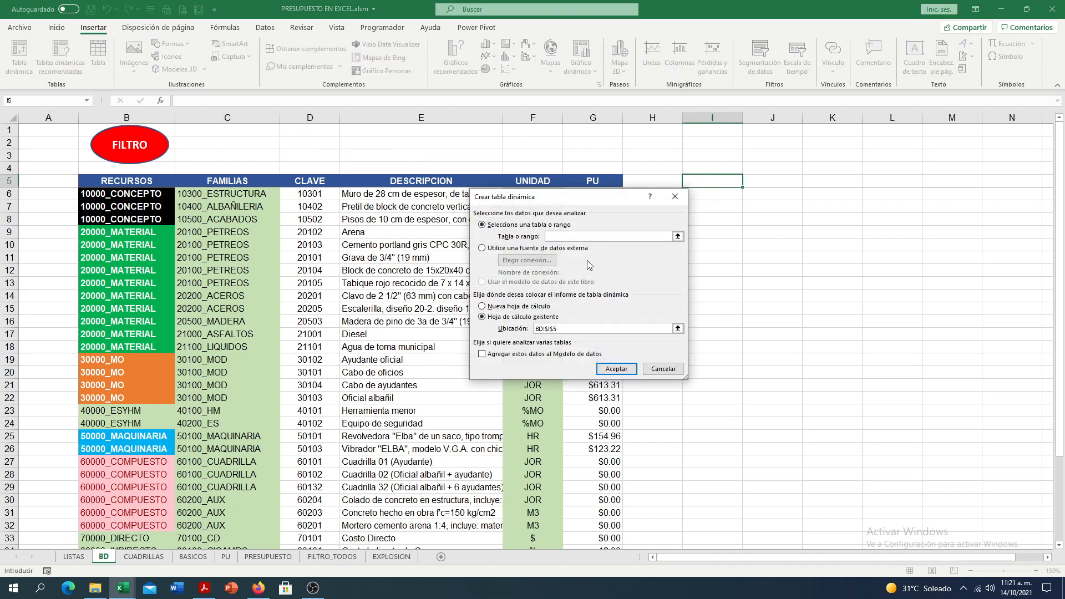
pyautogui.click(678, 236)
pyautogui.click(112, 178)
pyautogui.moveTo(113, 178); pyautogui.dragTo(214, 377)
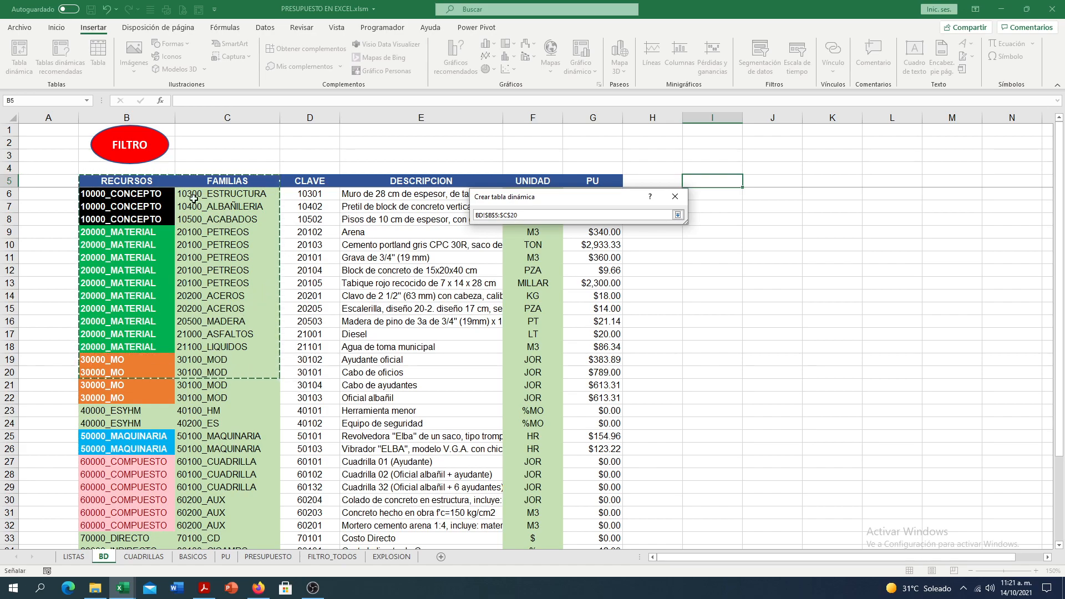
pyautogui.click(528, 214)
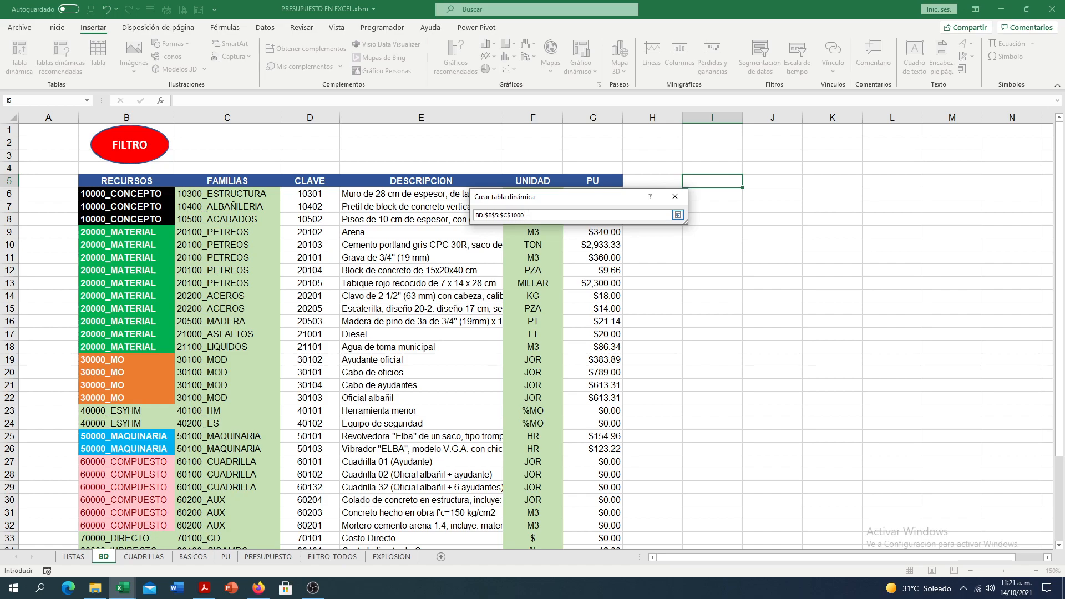
pyautogui.click(678, 214)
pyautogui.click(617, 369)
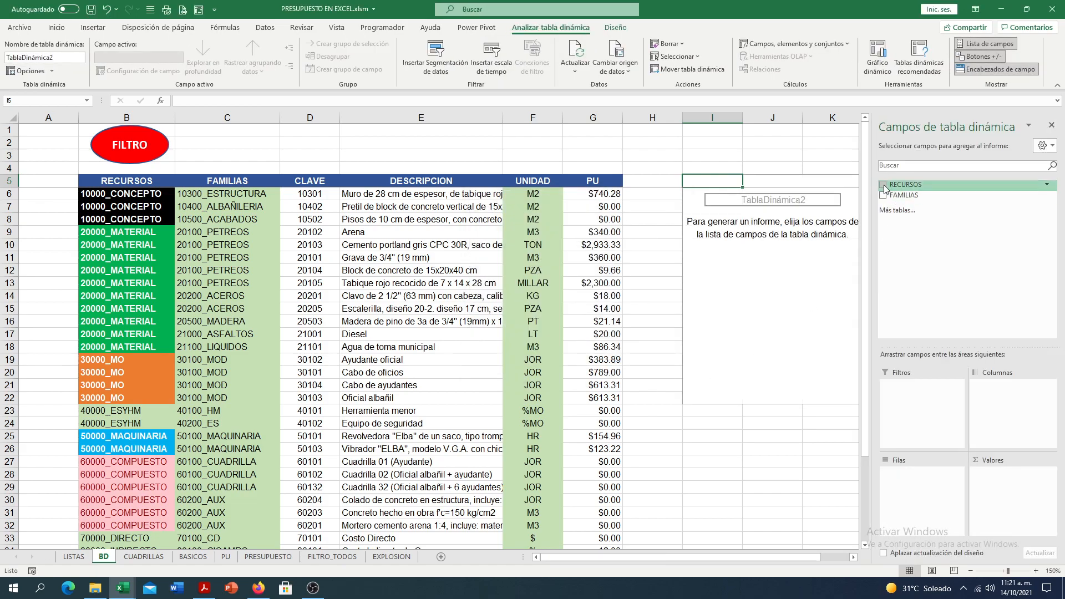
# - Add FAMILIAS and RECURSOS as row fields of the pivot table, with FAMILIAS first
pyautogui.click(883, 186)
pyautogui.click(884, 186)
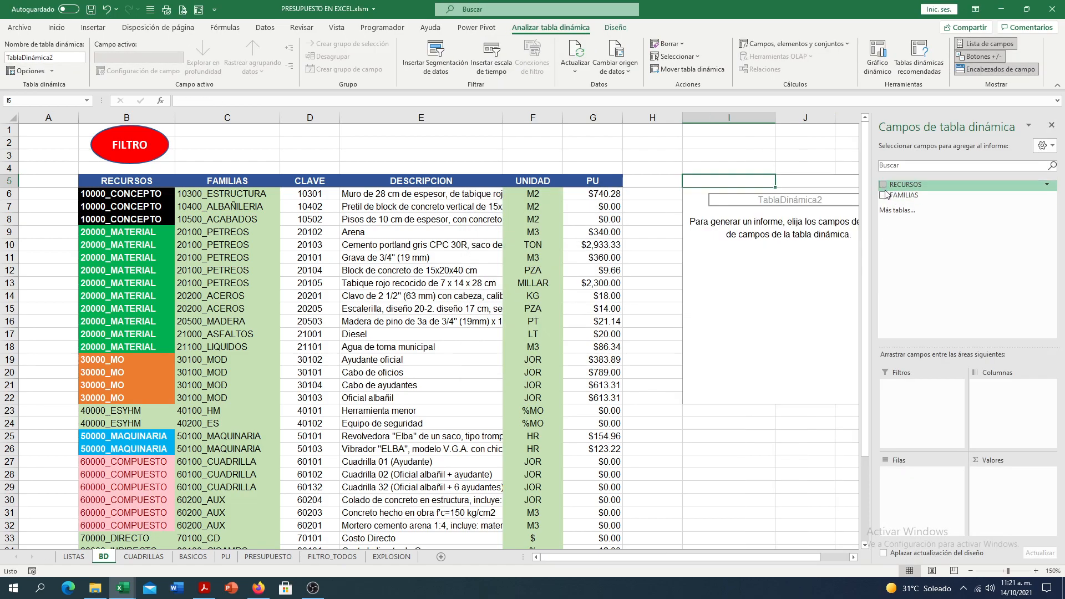
pyautogui.click(884, 196)
pyautogui.click(883, 186)
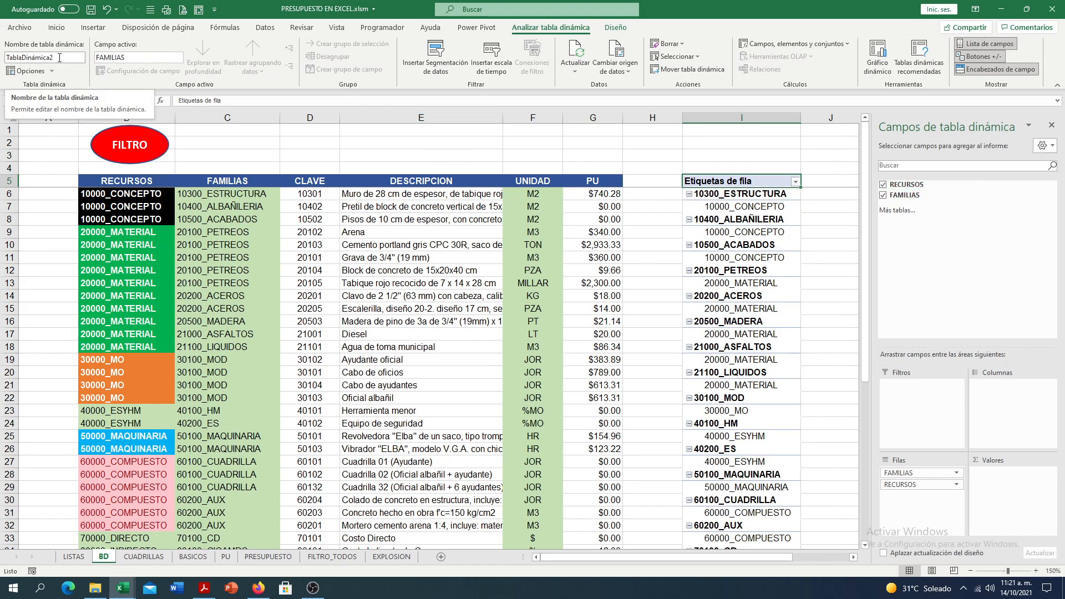
# - Apply the dark pivot table style with a black header and blue rows
pyautogui.click(616, 27)
pyautogui.click(603, 66)
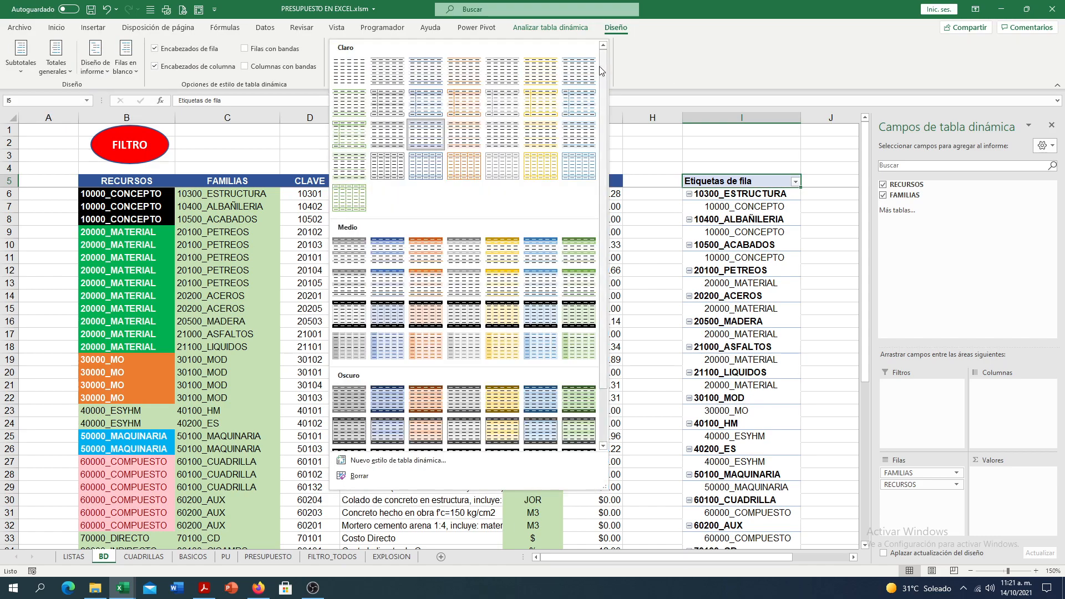
pyautogui.click(387, 424)
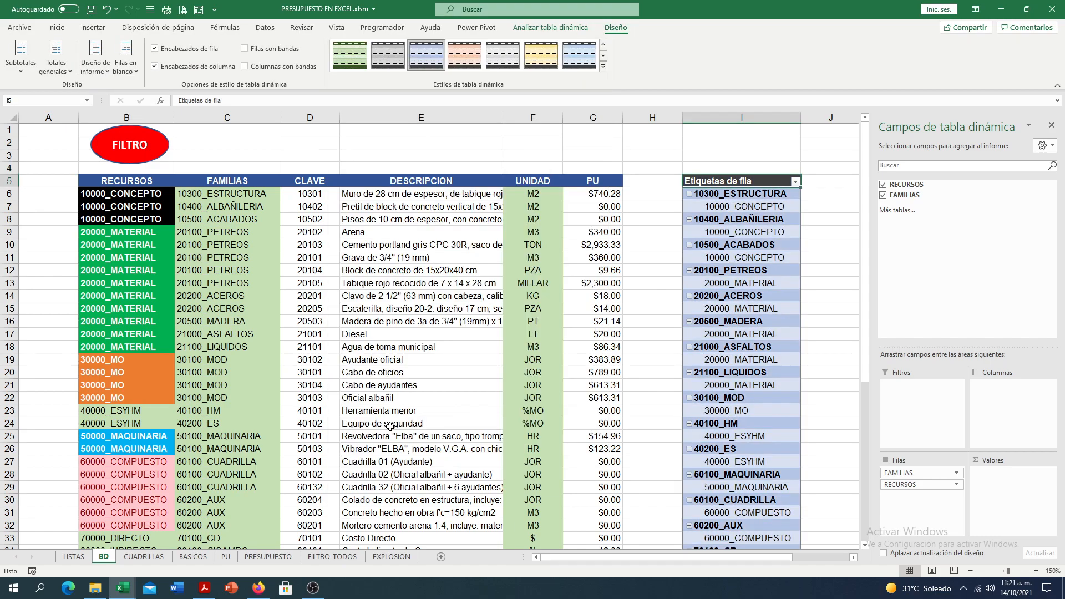
# - Turn off the pivot table's subtotals and disable grand totals for rows and columns
pyautogui.click(20, 62)
pyautogui.click(44, 94)
pyautogui.click(59, 69)
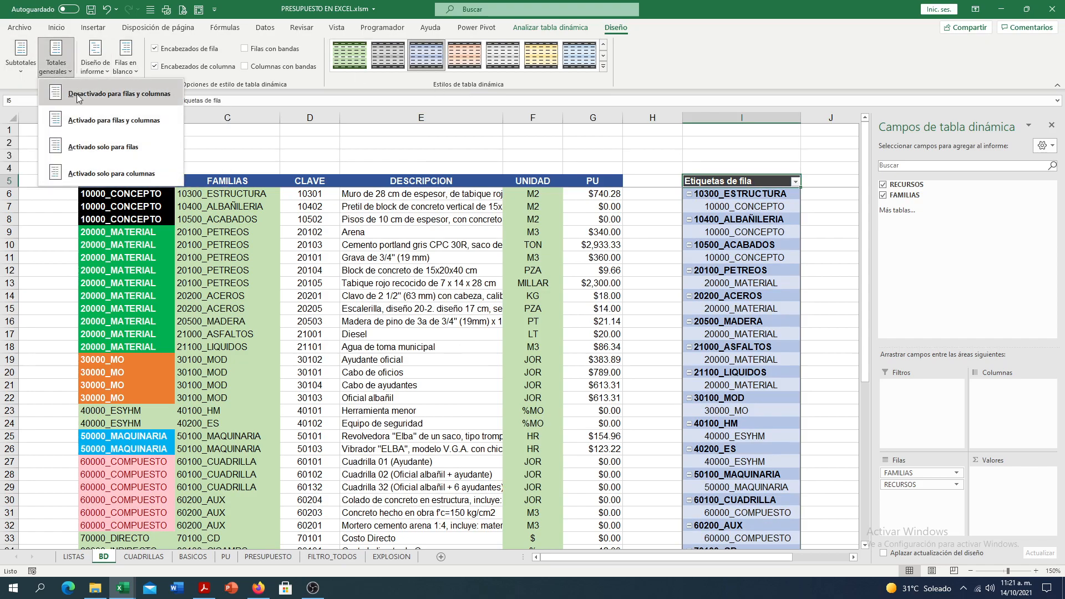
pyautogui.click(78, 91)
# - Show the pivot table in tabular form and repeat all item labels
pyautogui.click(102, 76)
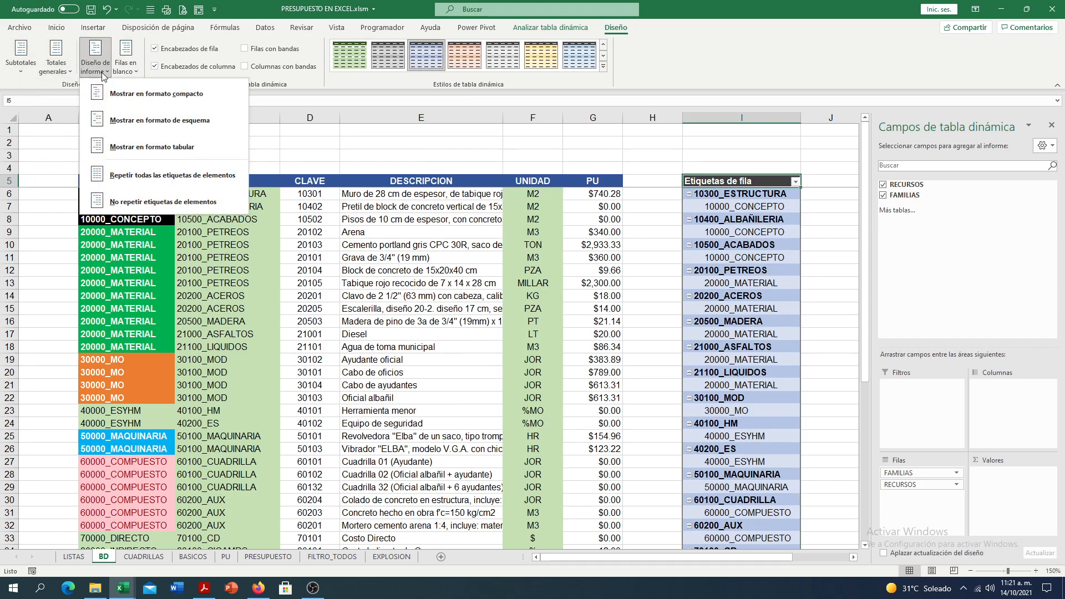
pyautogui.click(145, 146)
pyautogui.click(111, 69)
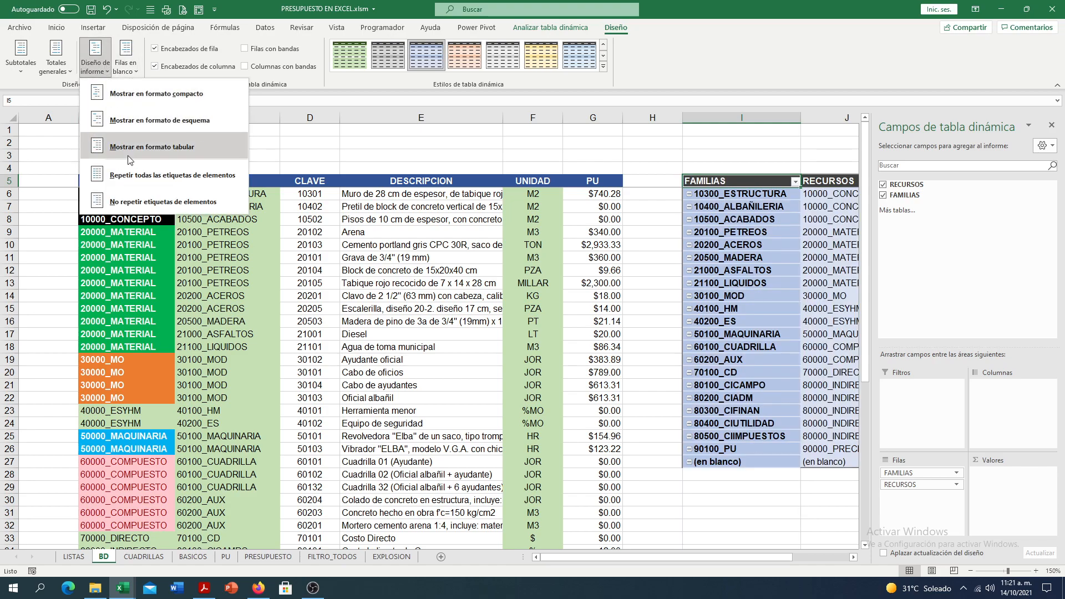
pyautogui.click(141, 185)
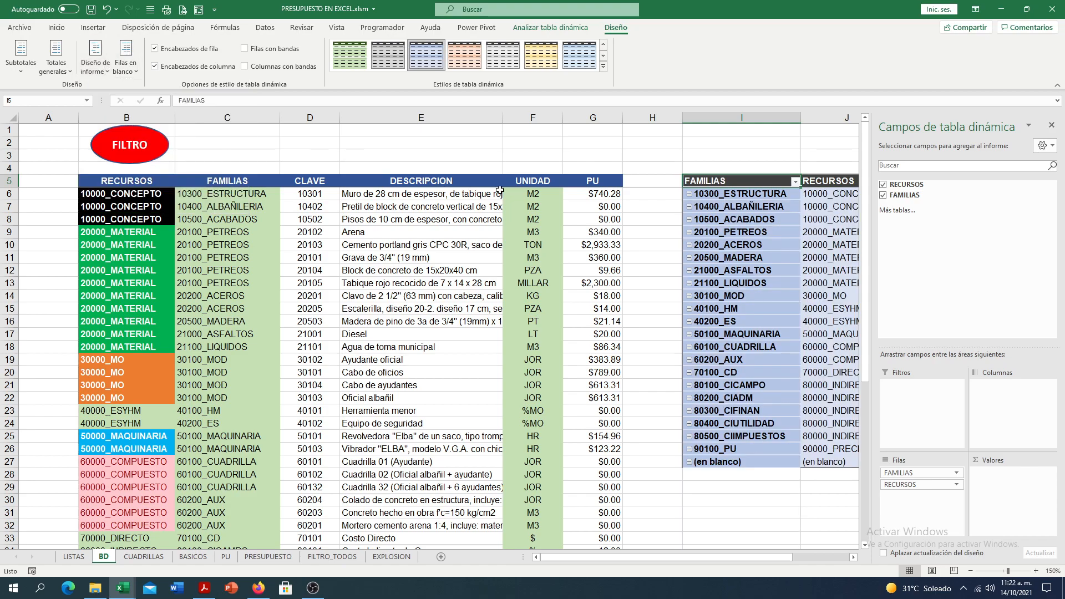
# - Disable autofitting column widths on update and hide the expand and collapse buttons in the pivot table options
pyautogui.click(550, 27)
pyautogui.click(28, 71)
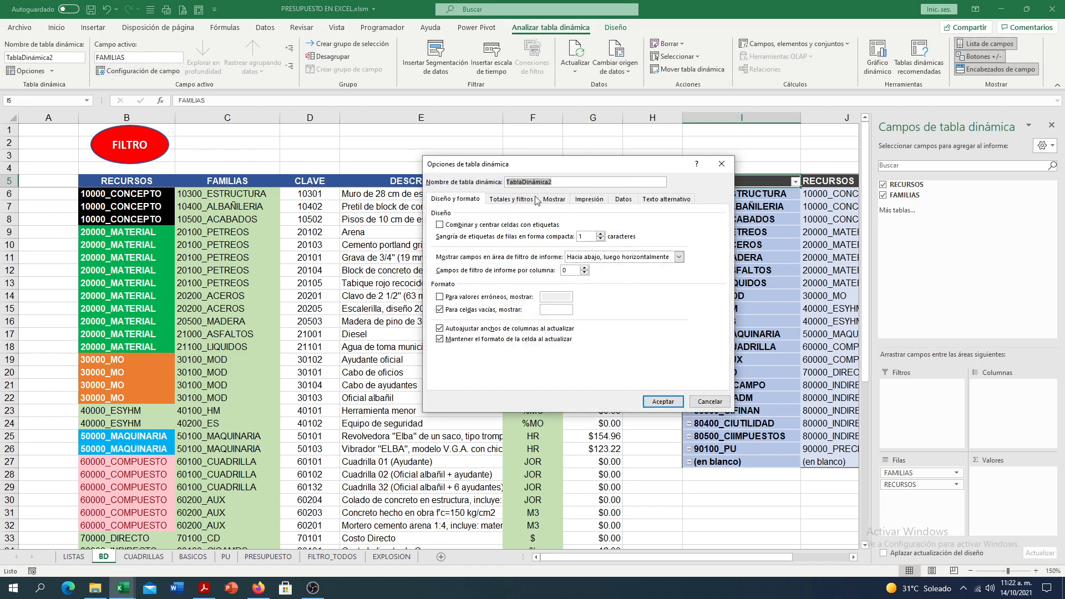
pyautogui.click(454, 331)
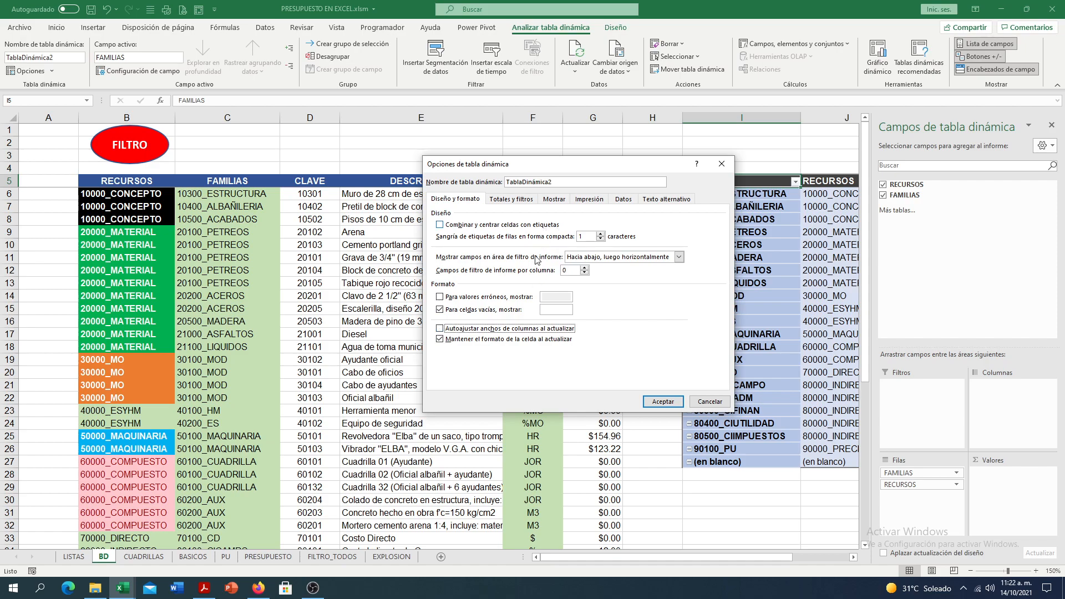
pyautogui.click(553, 199)
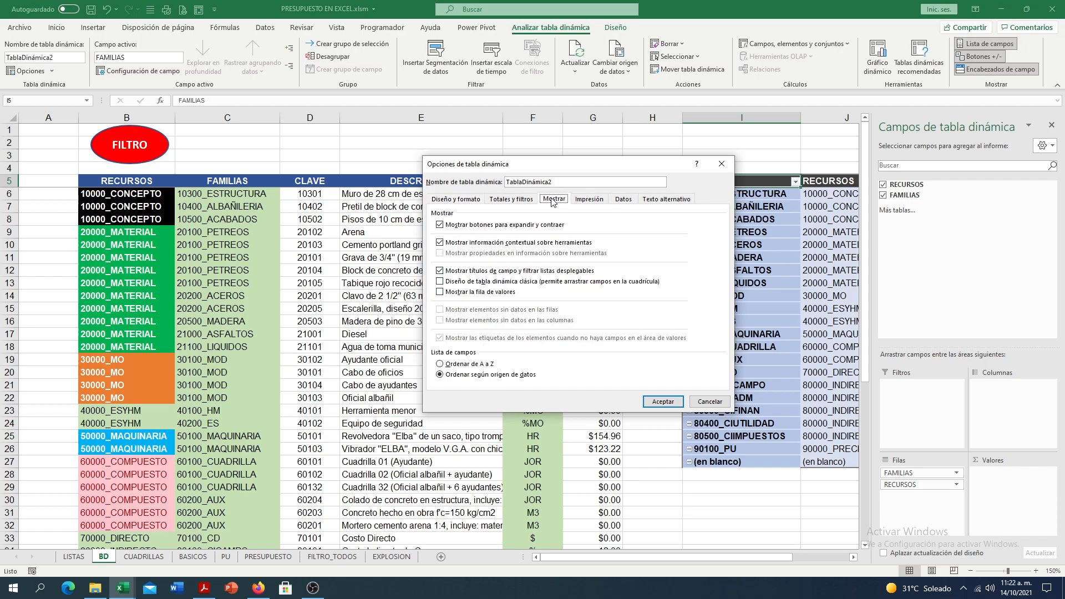
pyautogui.click(467, 225)
pyautogui.click(664, 402)
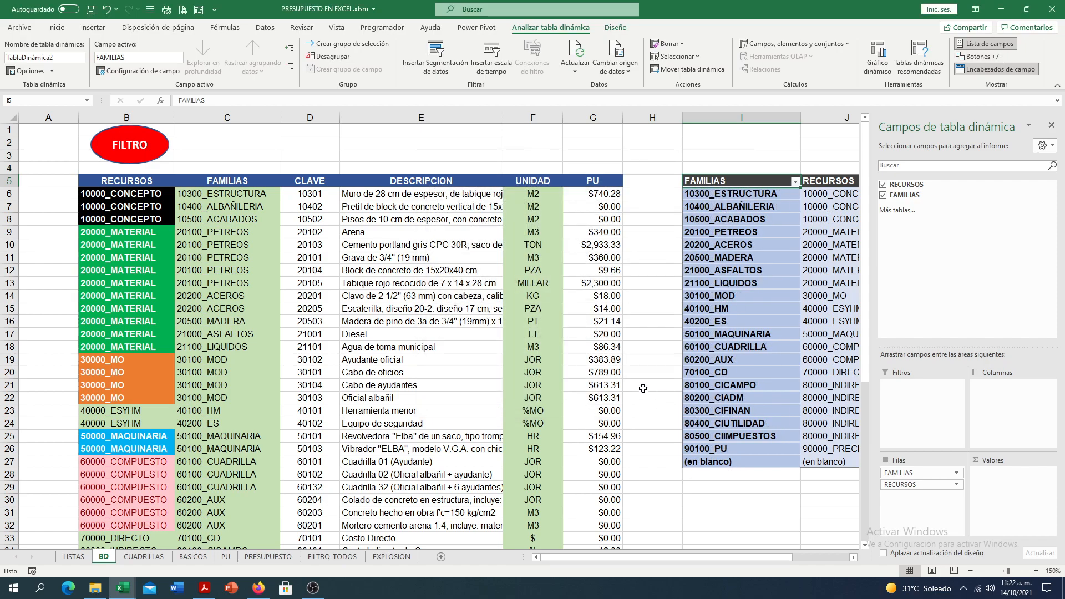
# - Rename the pivot table as TD_FAMILIAS
pyautogui.click(41, 72)
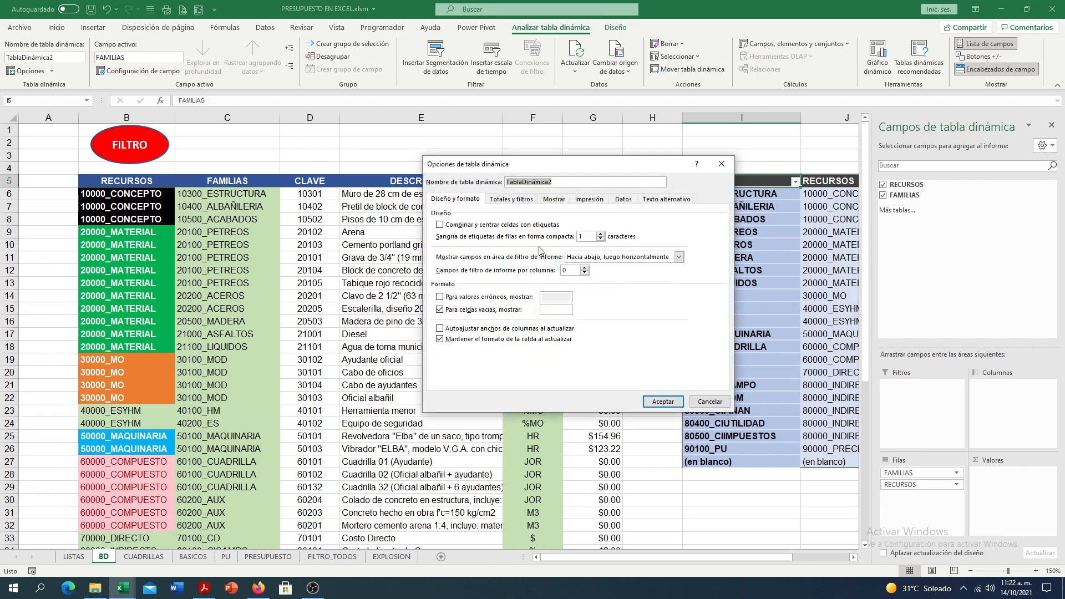
pyautogui.write('TD_FAMILIAS')
pyautogui.click(663, 401)
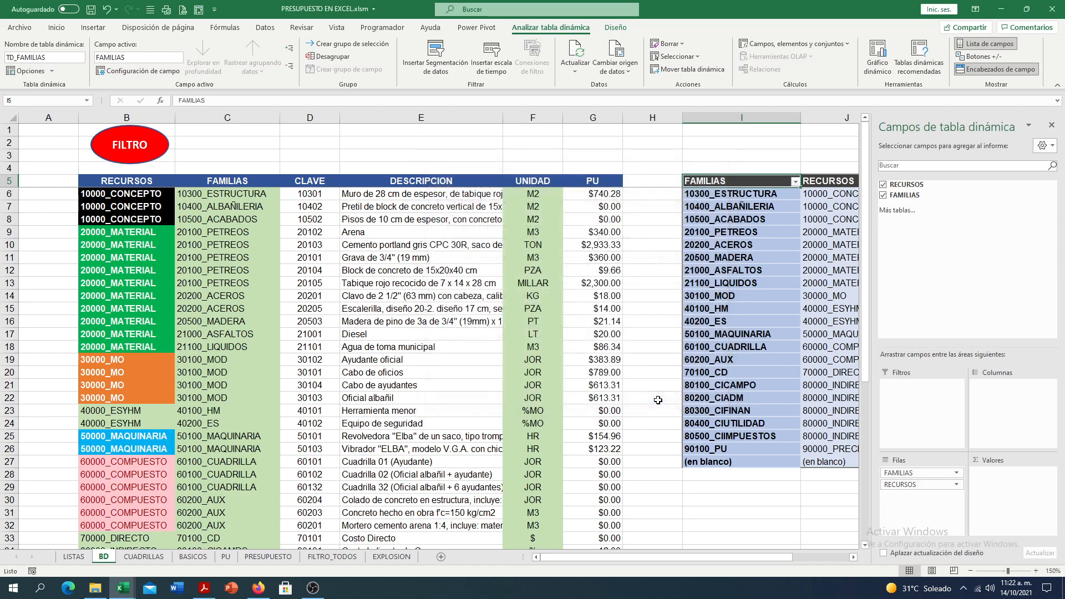
pyautogui.click(662, 215)
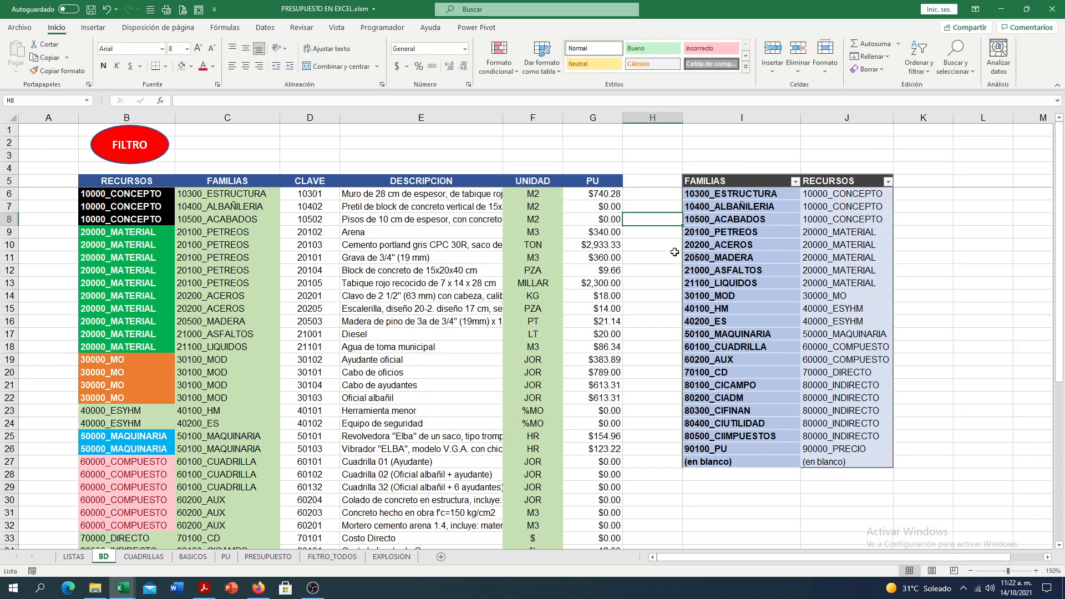
# - Check the FAMILIAS list on the LISTAS sheet, and return to the BD sheet
pyautogui.scroll(-1, 218, 383)
pyautogui.scroll(1, 217, 382)
pyautogui.click(74, 557)
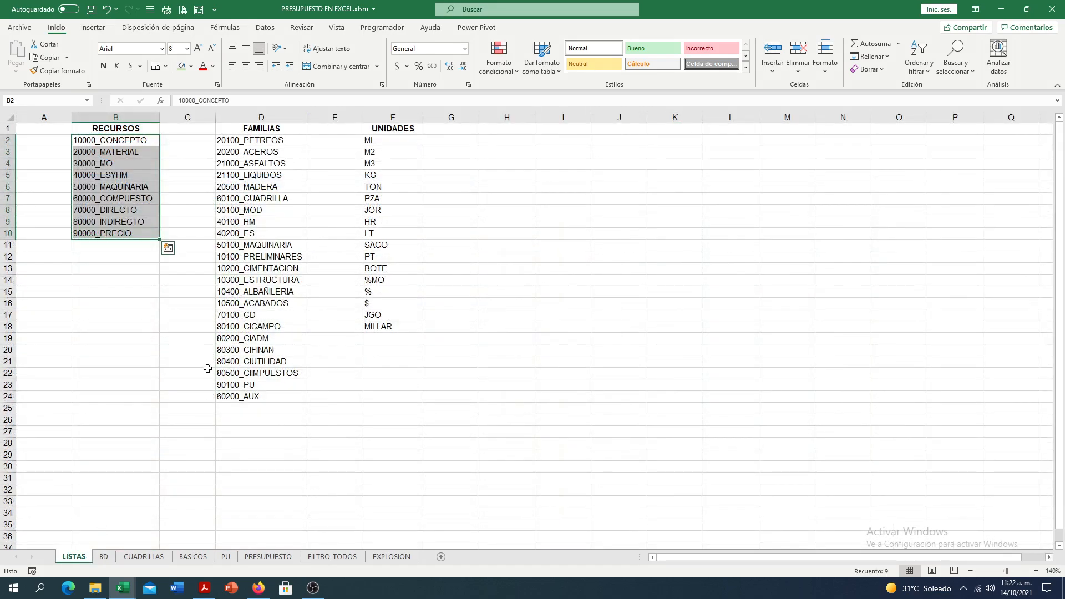
pyautogui.click(264, 118)
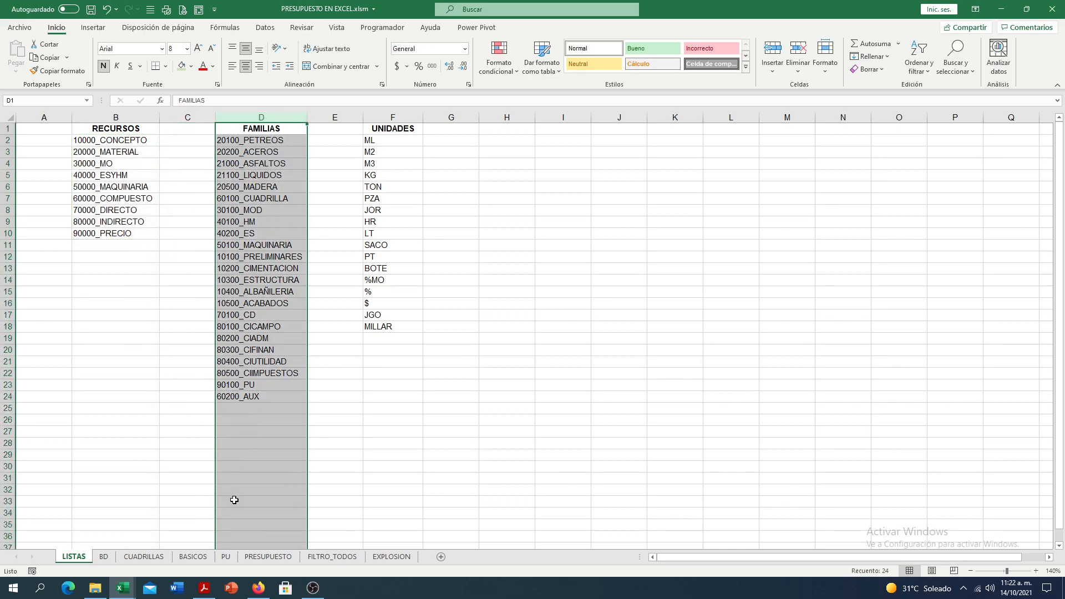
pyautogui.click(118, 397)
pyautogui.click(103, 557)
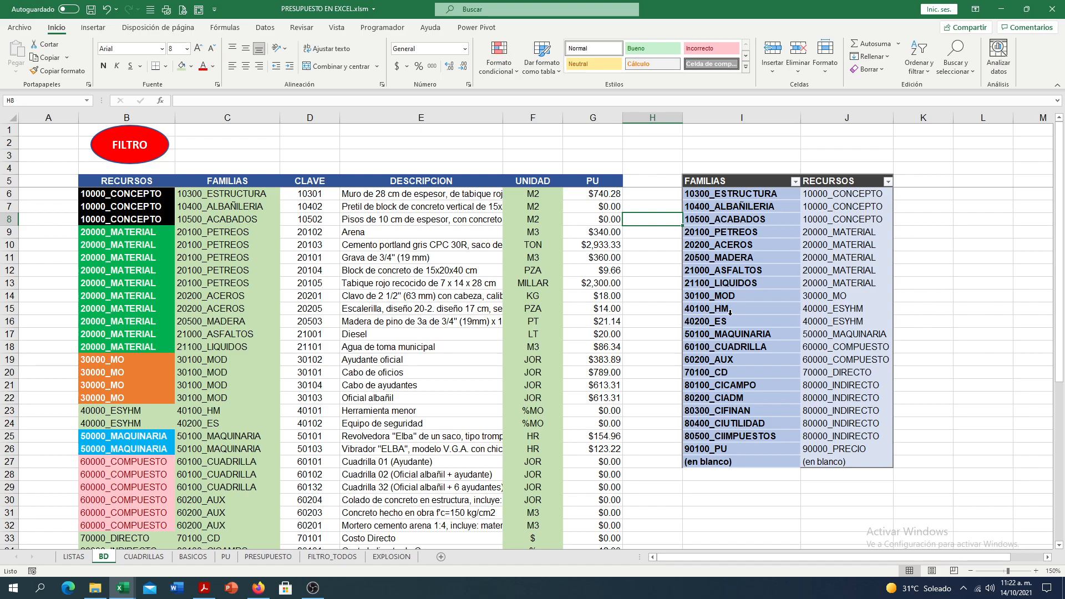
# - Reorder the pivot table's row fields so RECURSOS comes before FAMILIAS
pyautogui.click(761, 180)
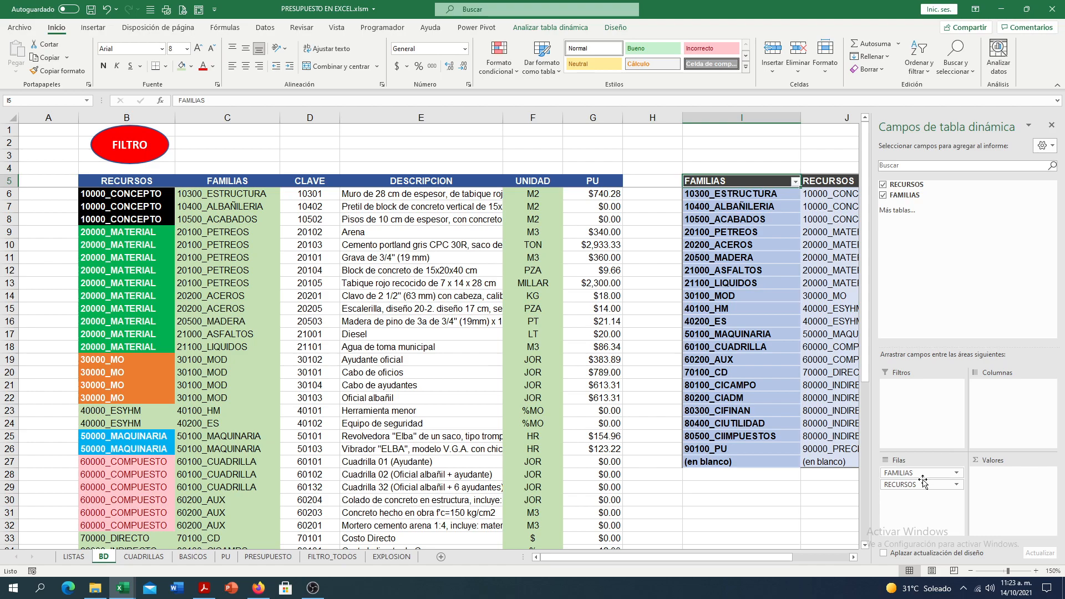
pyautogui.moveTo(914, 484); pyautogui.dragTo(916, 469)
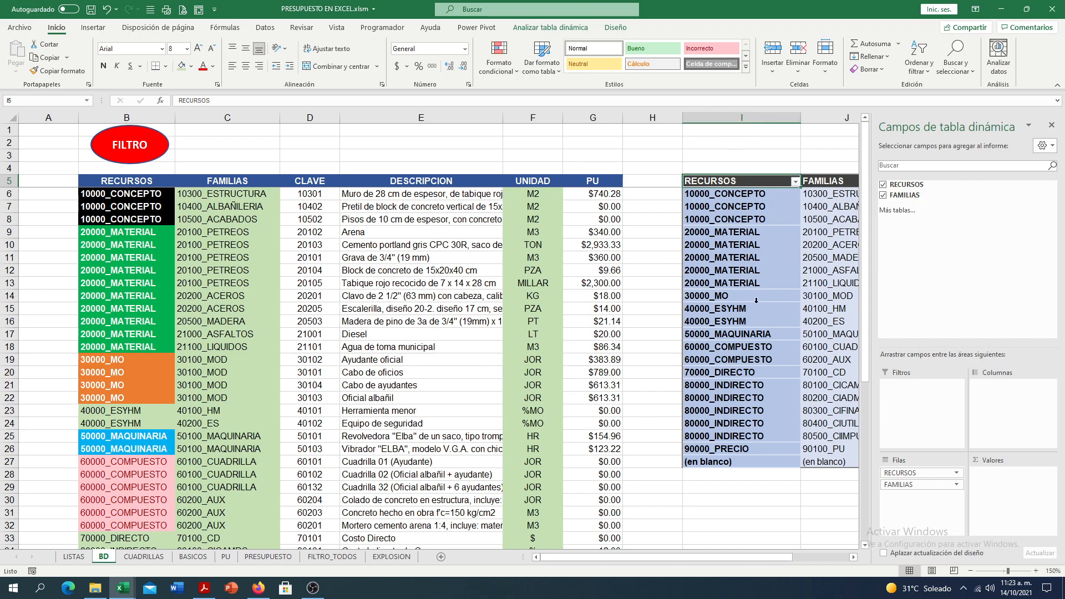
pyautogui.click(666, 242)
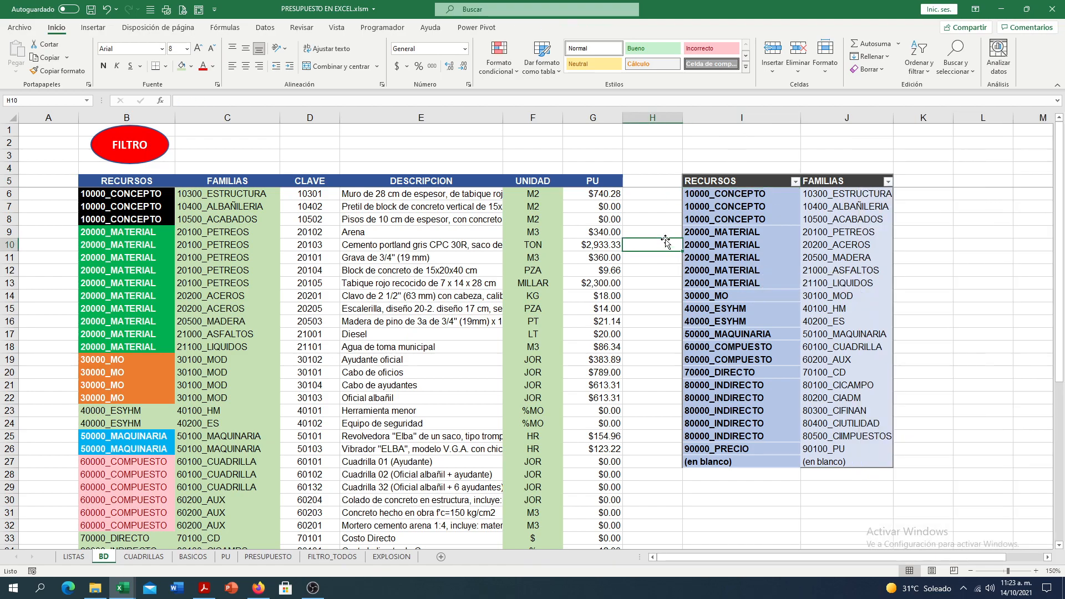
# - Examine which families the pivot table lists for 20000_MATERIAL and 80000_INDIRECTO
pyautogui.click(732, 233)
pyautogui.click(830, 233)
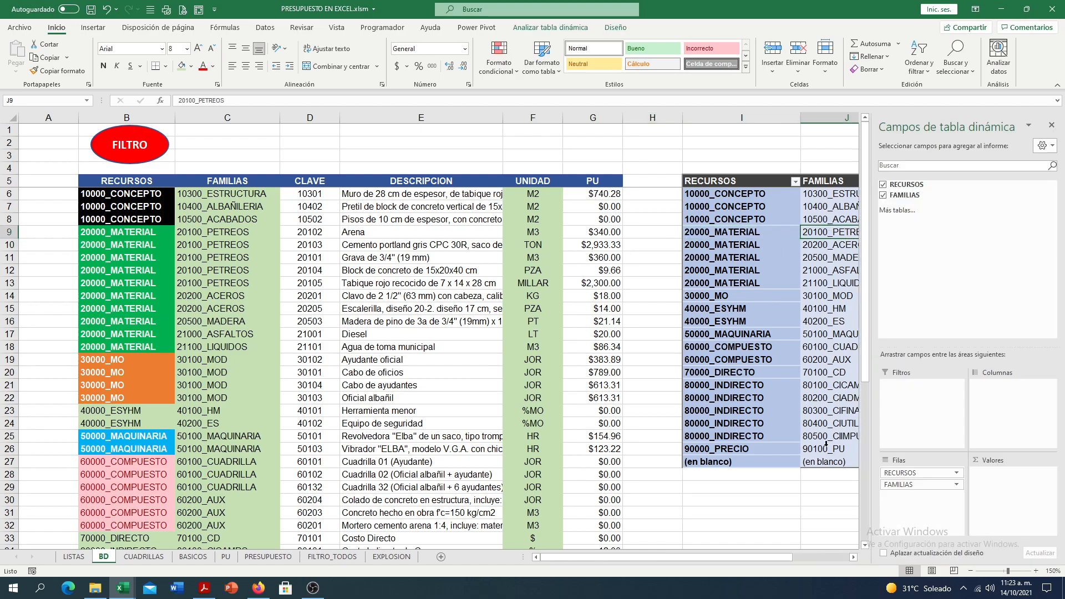
pyautogui.click(853, 557)
pyautogui.moveTo(671, 228); pyautogui.dragTo(668, 276)
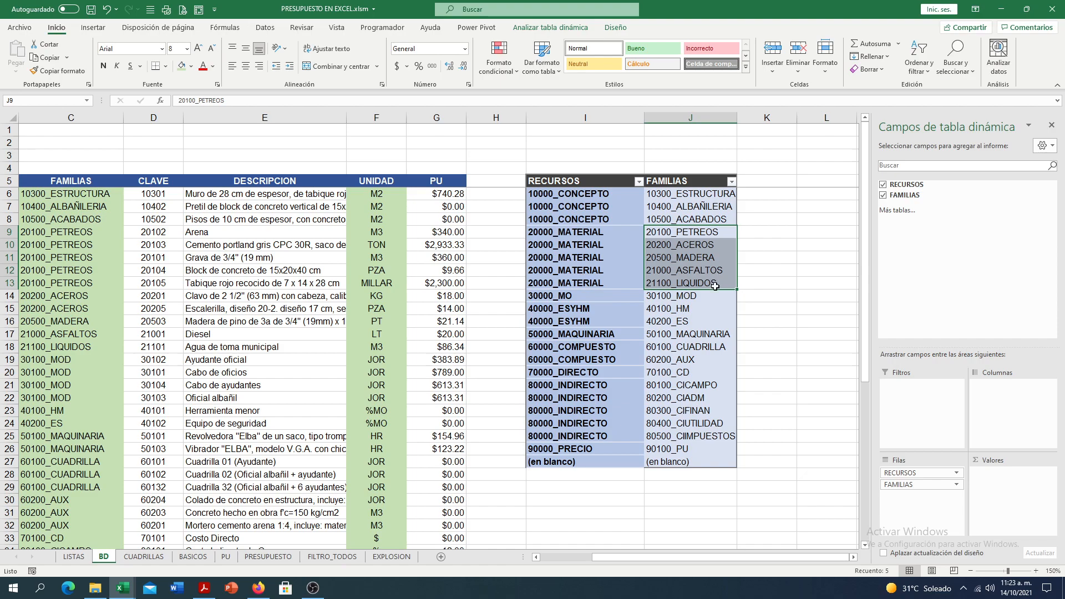
pyautogui.click(604, 388)
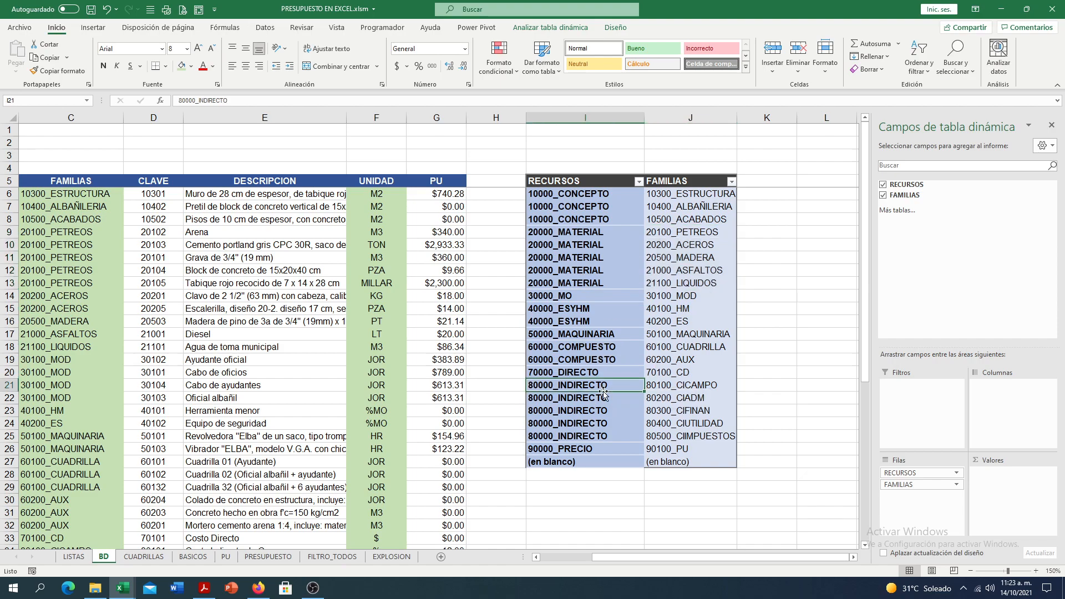
# - Review the families of 80000_INDIRECTO in the pivot table, check the CUADRILLAS sheet, and return to BD
pyautogui.moveTo(670, 387); pyautogui.dragTo(672, 436)
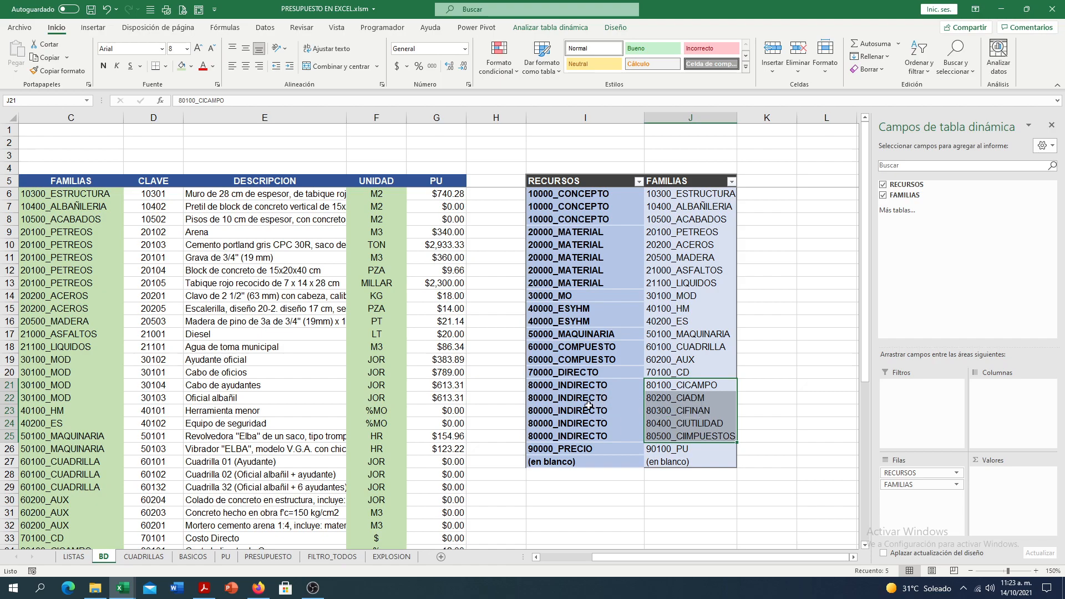
pyautogui.click(497, 407)
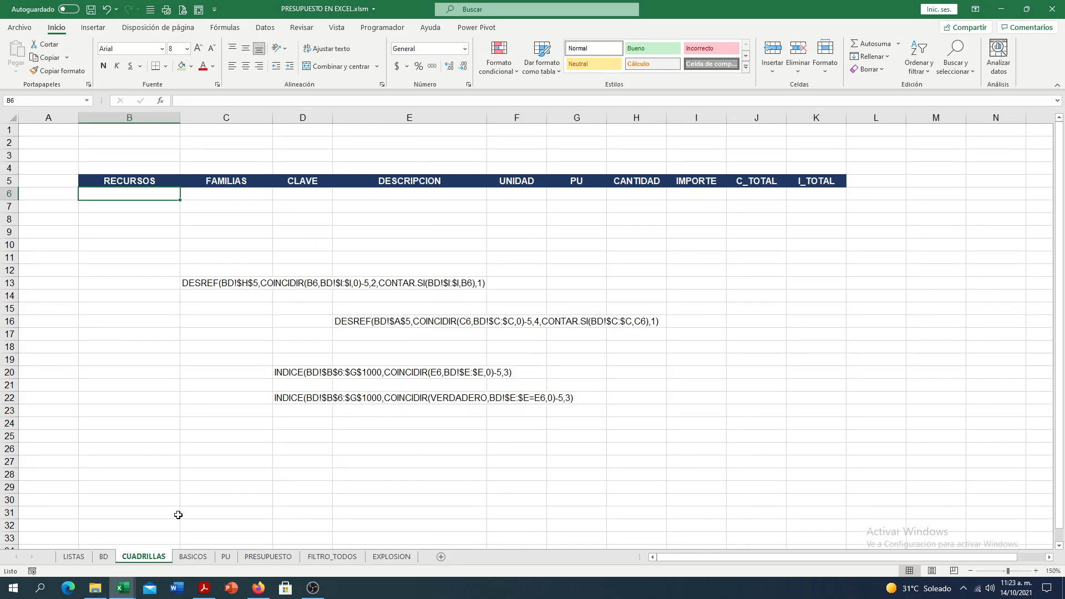
pyautogui.click(105, 557)
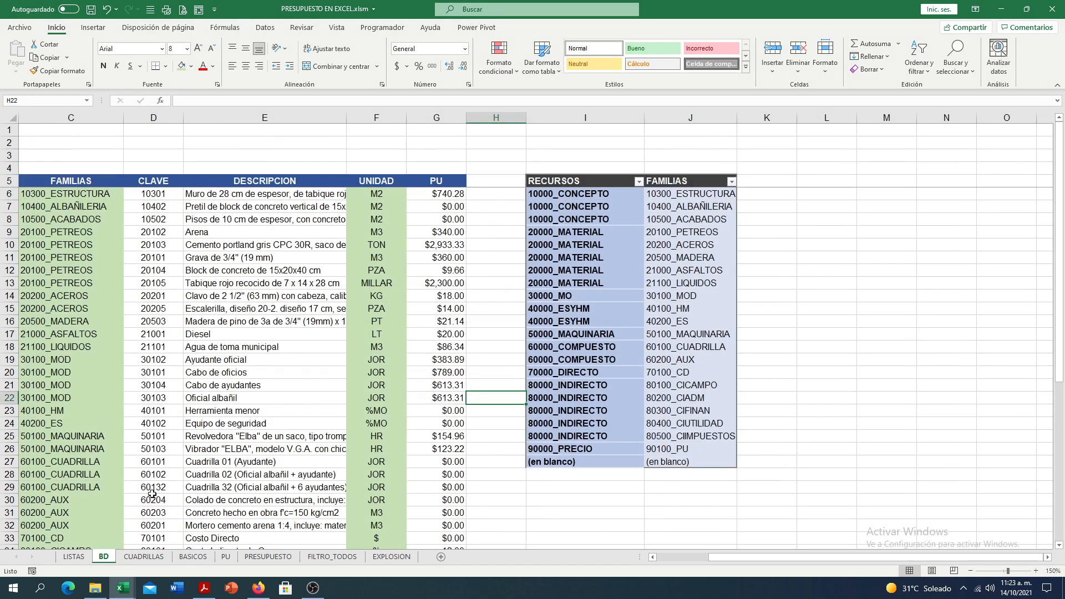
# - Copy 20000_MATERIAL from cell B9 of the BD sheet into cell B6 of the CUADRILLAS sheet
pyautogui.moveTo(755, 558); pyautogui.dragTo(685, 556)
pyautogui.click(141, 232)
pyautogui.hotkey('ctrl', 'c')
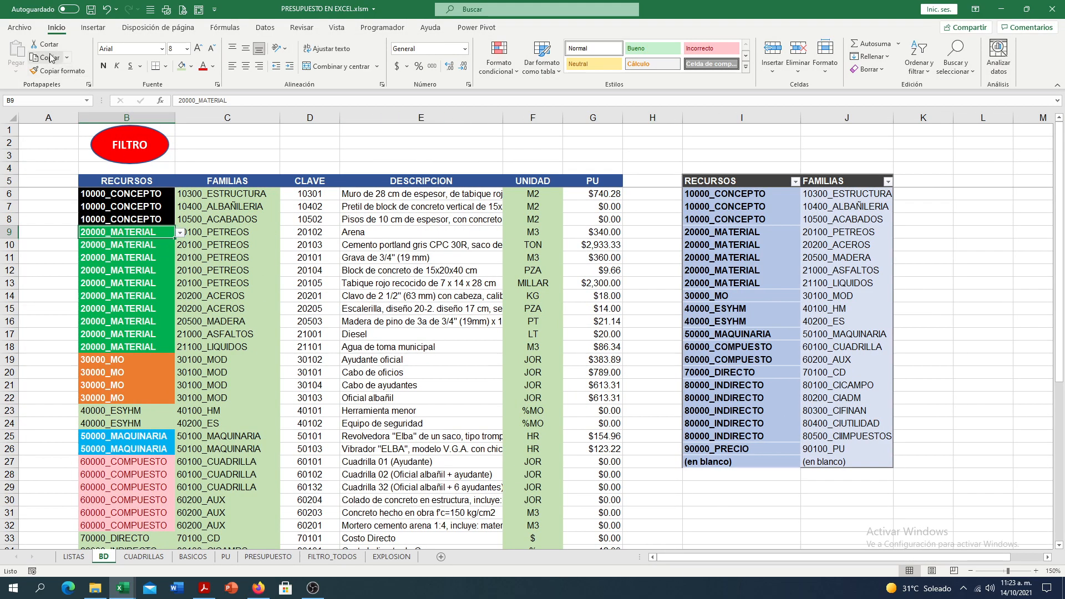
pyautogui.click(161, 560)
pyautogui.press('Return')
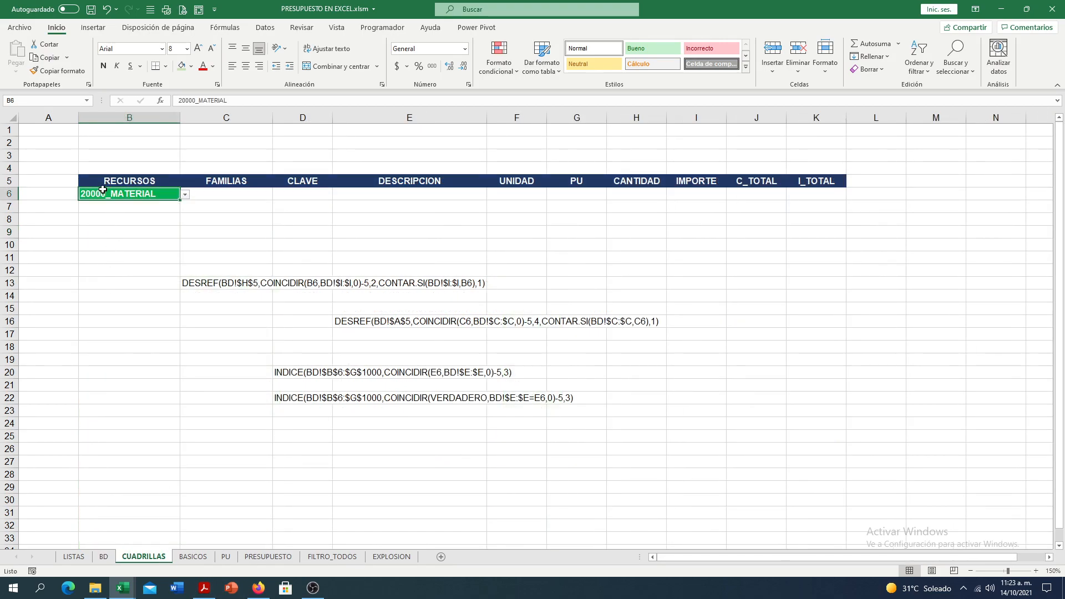
# - Check the empty FAMILIAS cell C6 and column H beside the BD pivot table, and return to CUADRILLAS
pyautogui.click(218, 192)
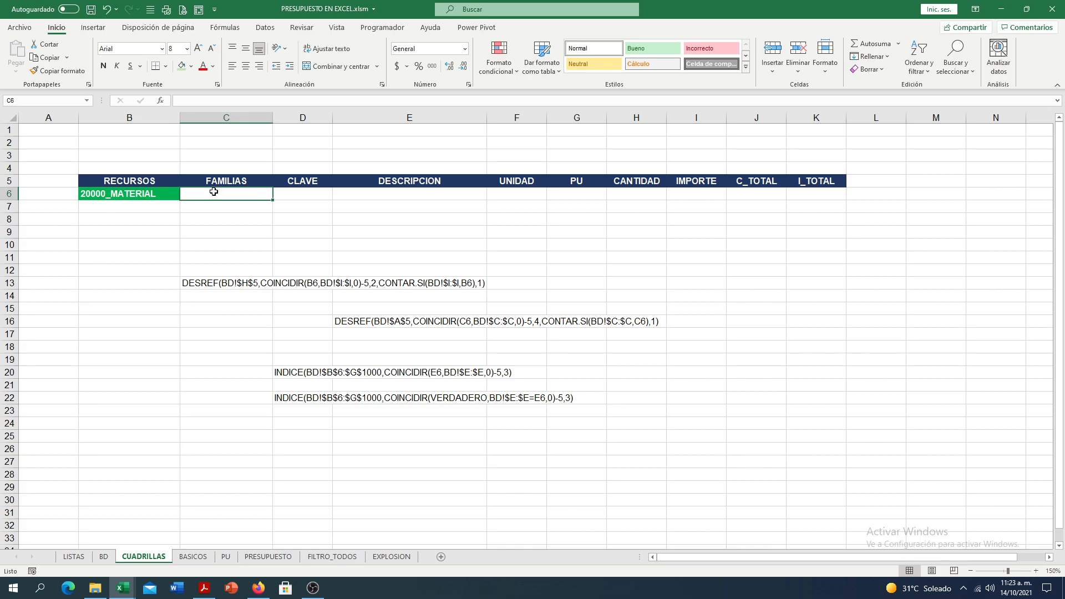
pyautogui.click(104, 557)
pyautogui.click(638, 212)
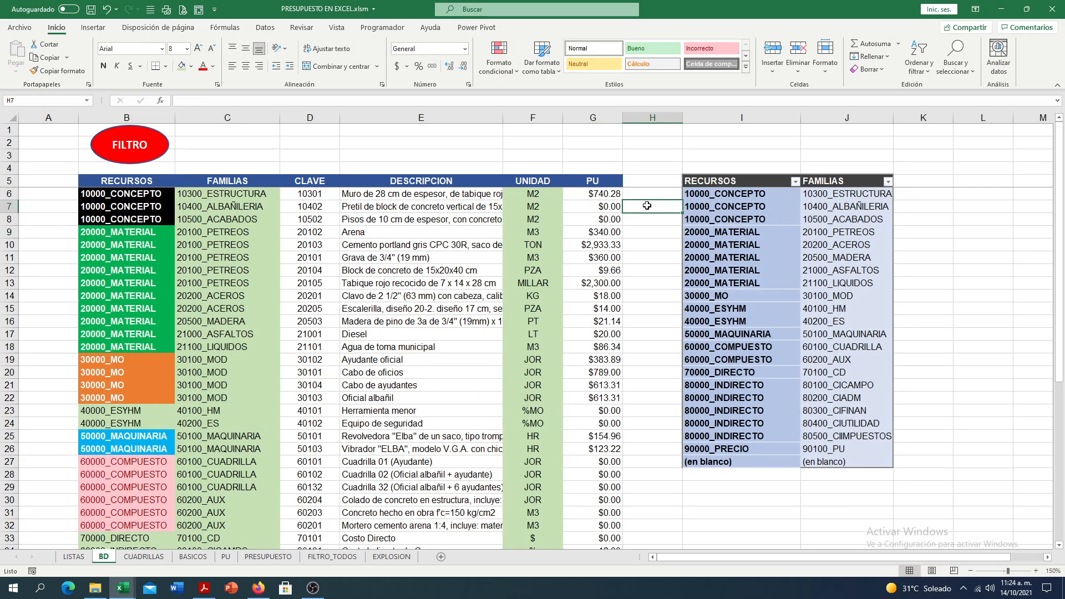
pyautogui.click(659, 186)
pyautogui.moveTo(662, 189); pyautogui.dragTo(662, 269)
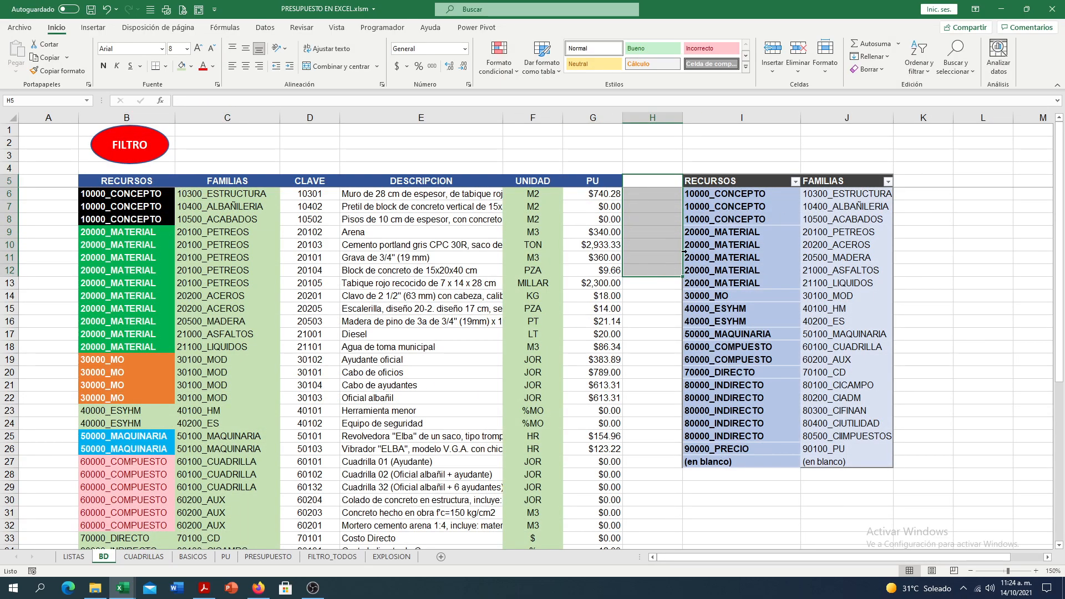
pyautogui.click(720, 219)
pyautogui.click(143, 557)
# - Activate the DESREF text in C13 as a formula to examine its reference argument, and restore it to plain text
pyautogui.click(193, 283)
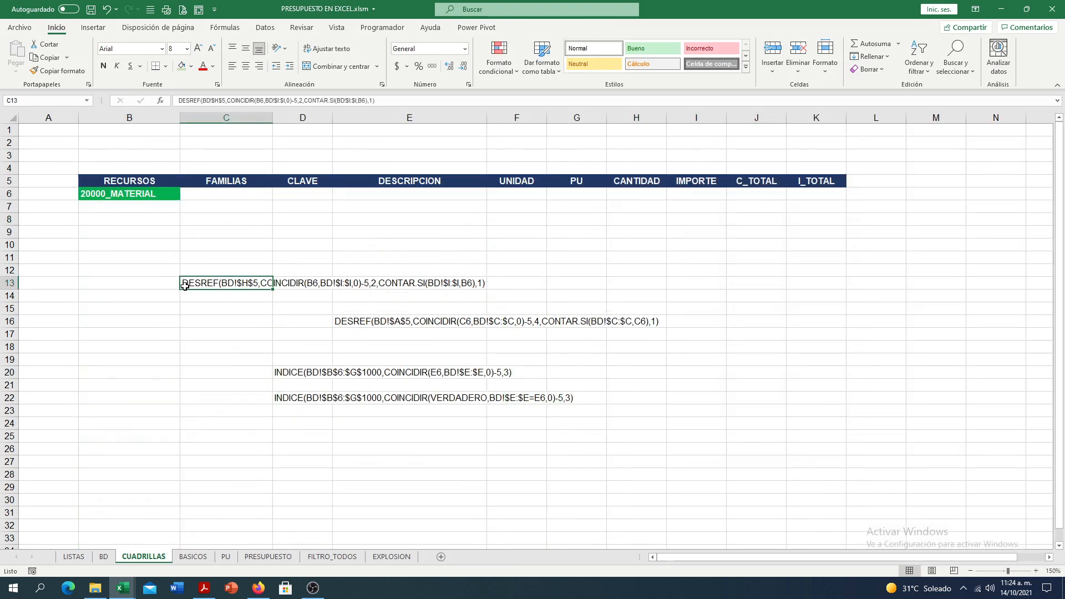
pyautogui.doubleClick(182, 285)
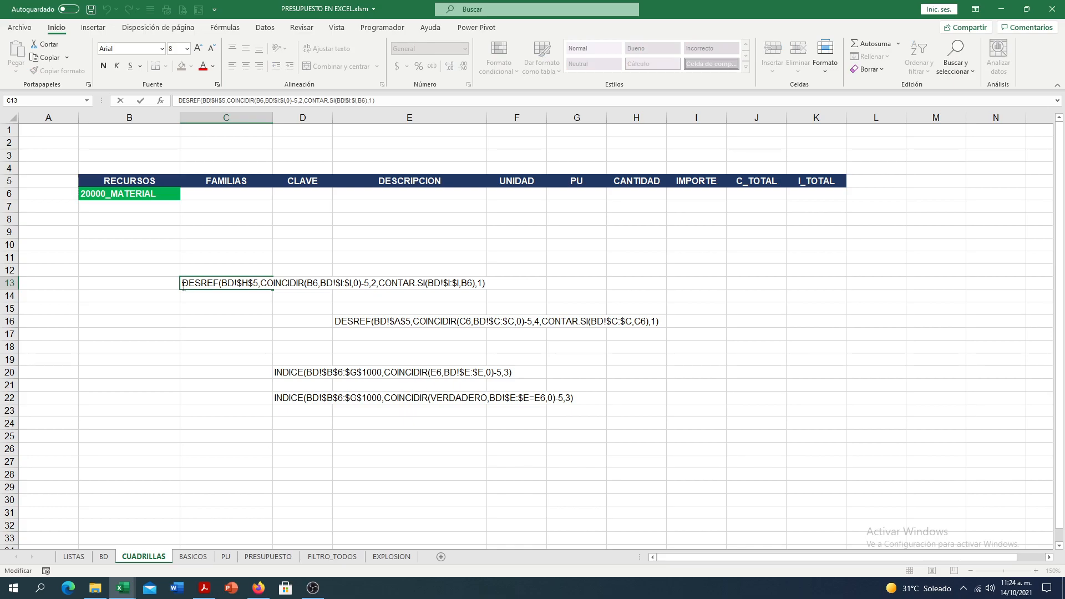
pyautogui.write('=')
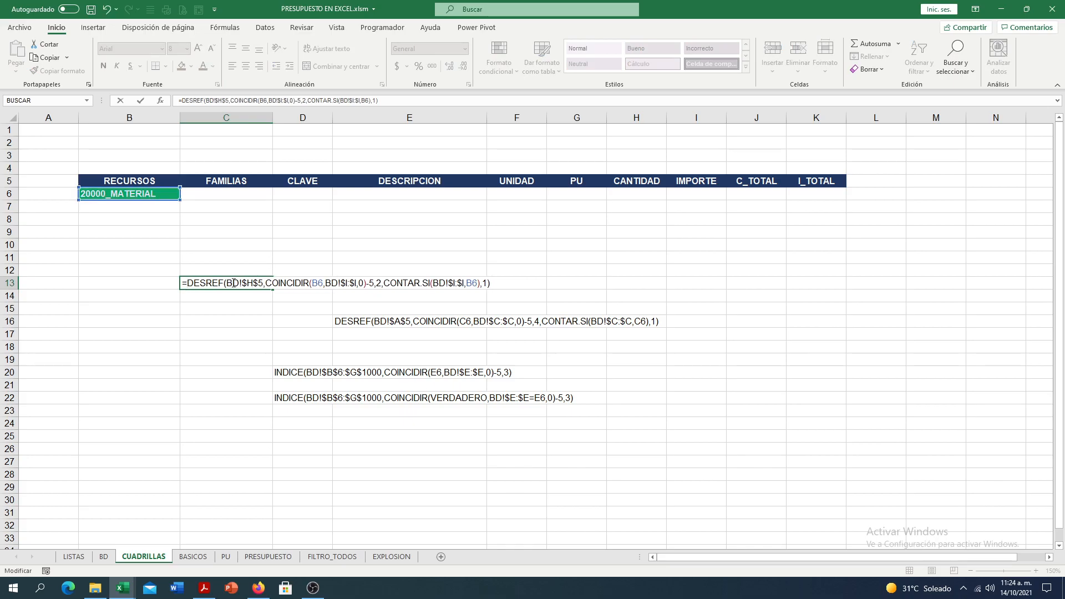
pyautogui.click(226, 284)
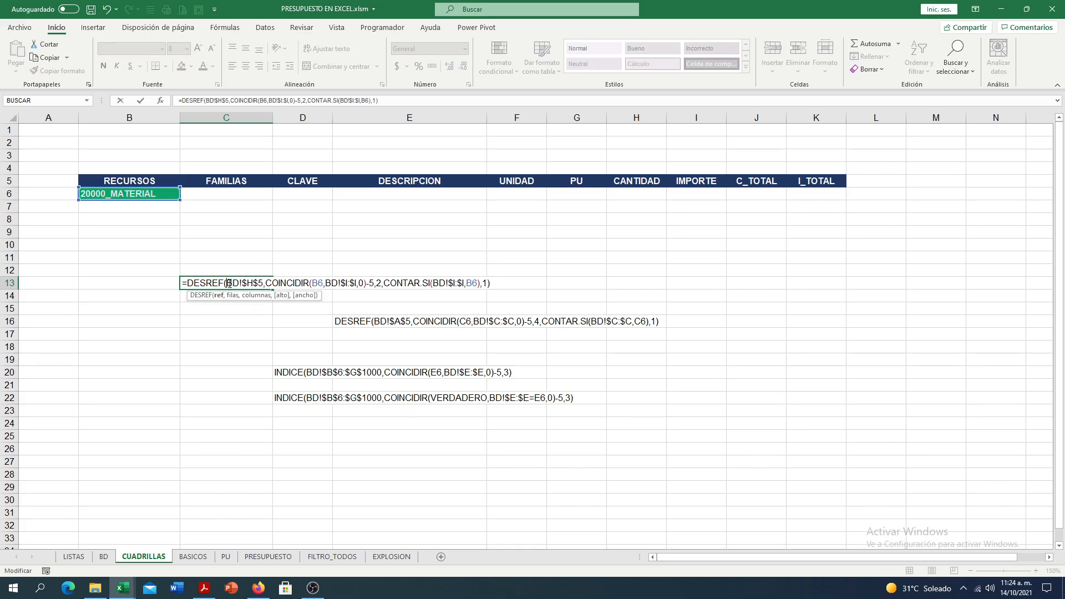
pyautogui.click(217, 297)
pyautogui.click(185, 283)
pyautogui.press('BackSpace')
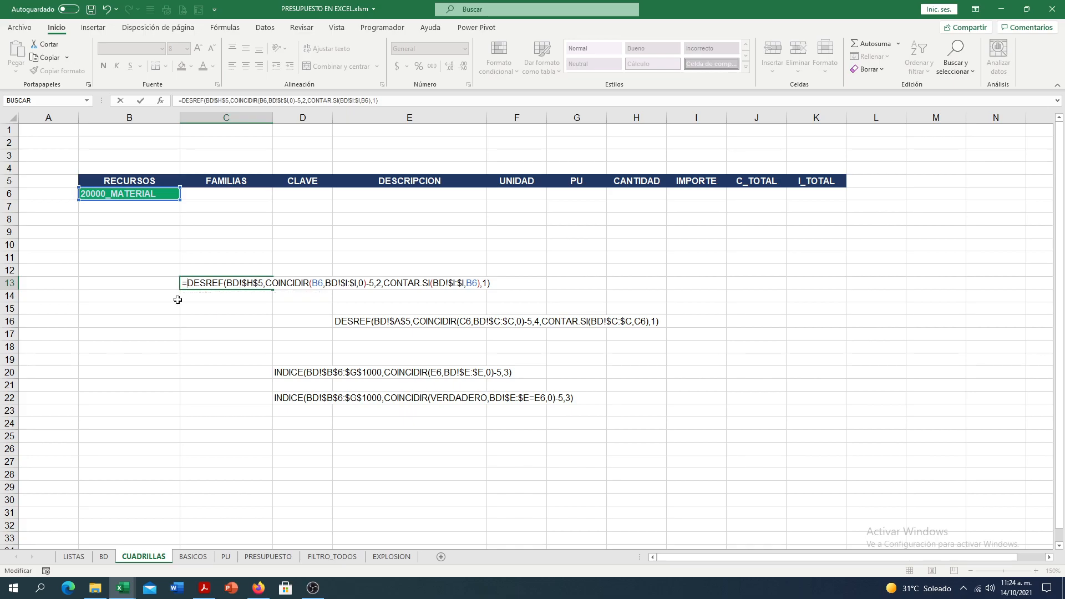
pyautogui.press('Return')
# - Fill cell H5, beside the pivot table headers on the BD sheet, with yellow
pyautogui.click(104, 556)
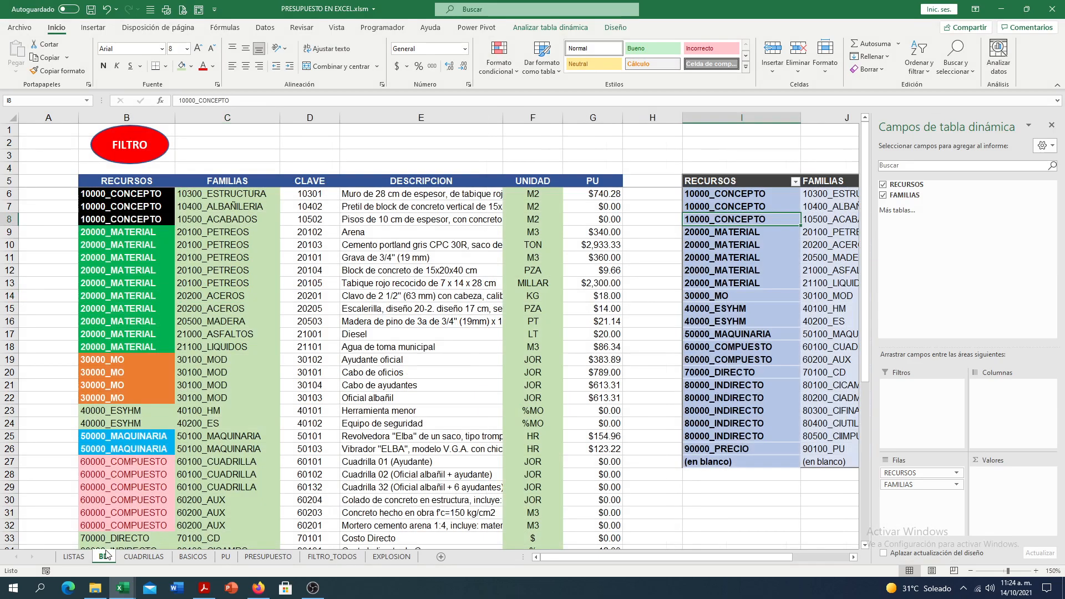
pyautogui.click(663, 188)
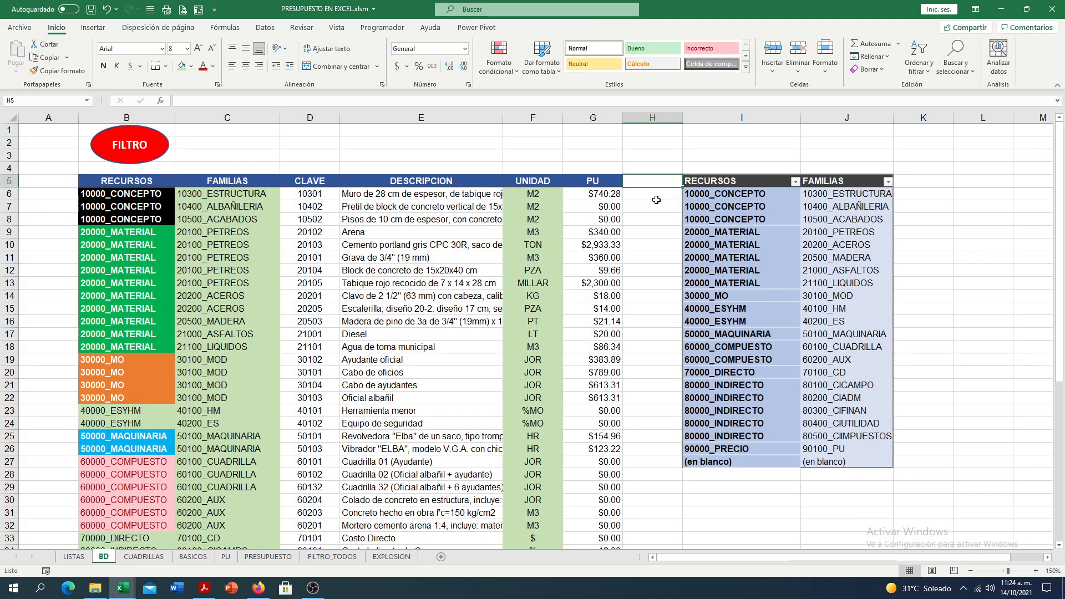
pyautogui.click(191, 67)
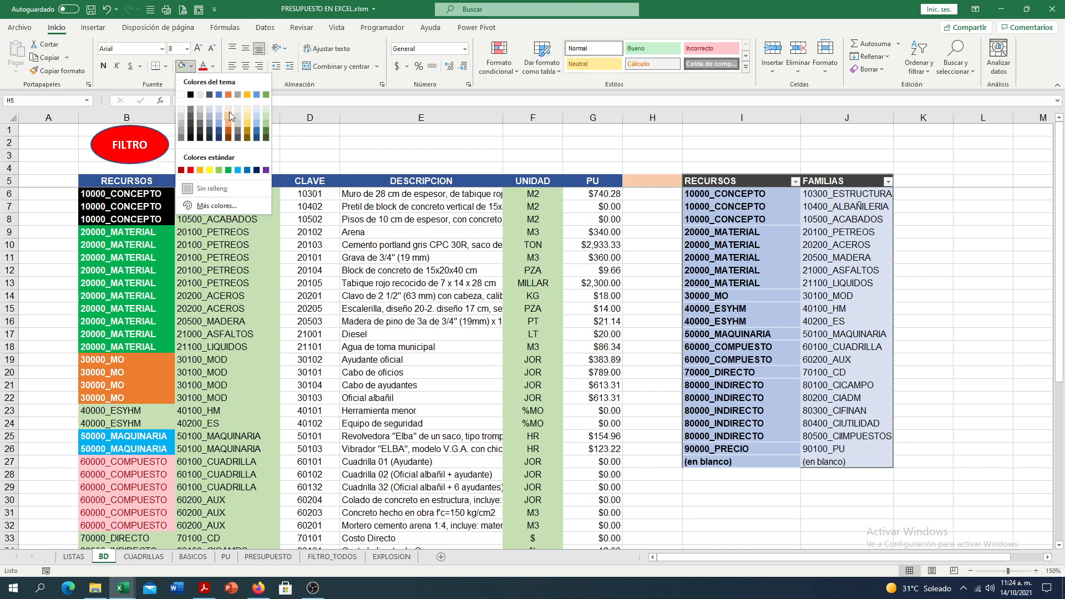
pyautogui.click(190, 171)
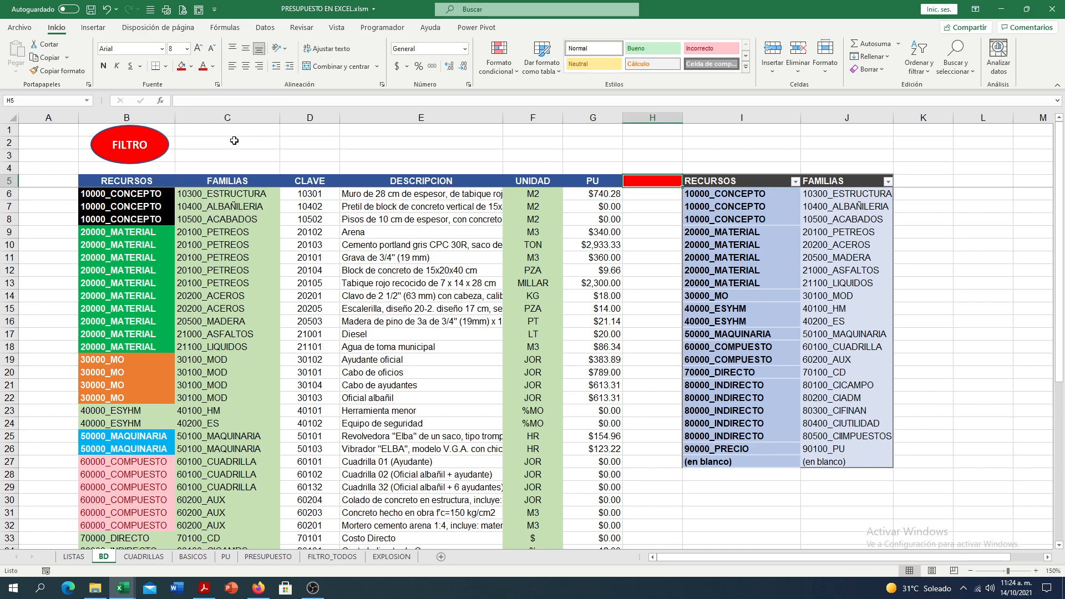
pyautogui.click(191, 67)
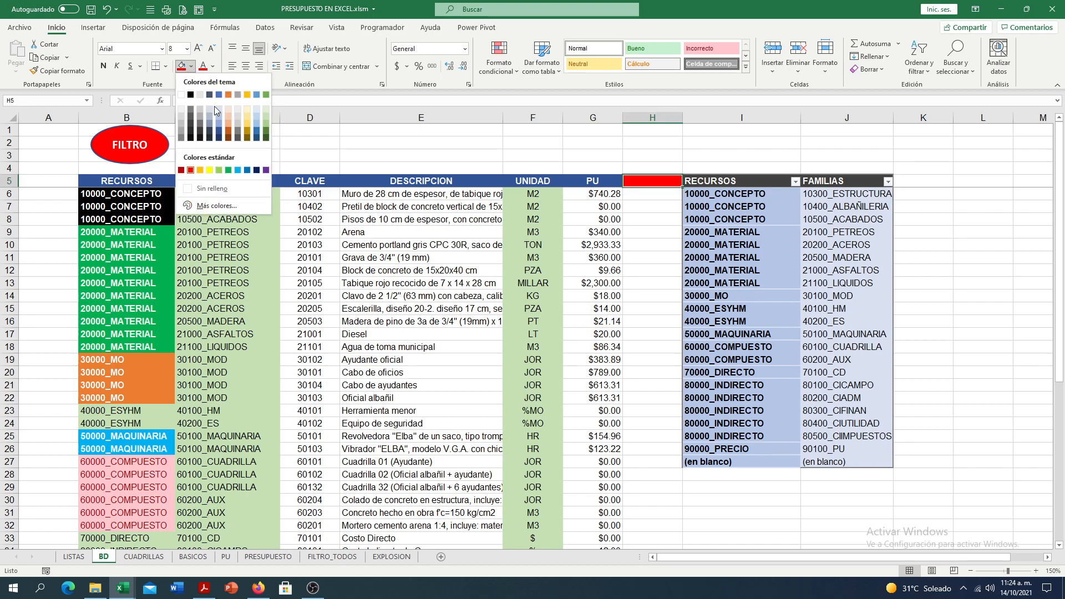
pyautogui.click(212, 171)
# - Try 4 as the rows argument of the DESREF formula in C13 of CUADRILLAS, undo it, and restore the plain text
pyautogui.click(129, 564)
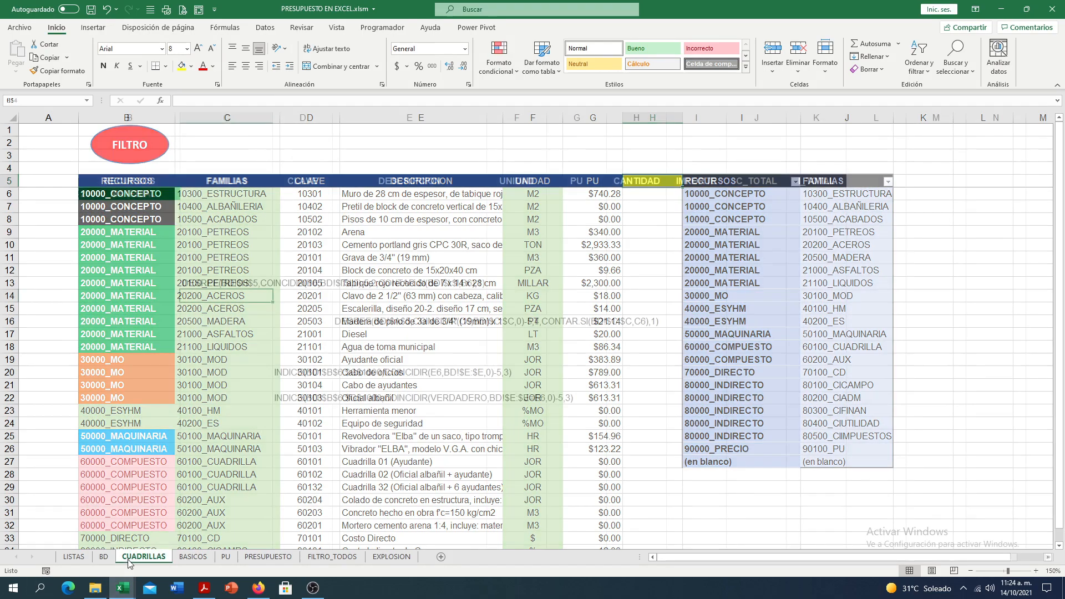
pyautogui.doubleClick(184, 283)
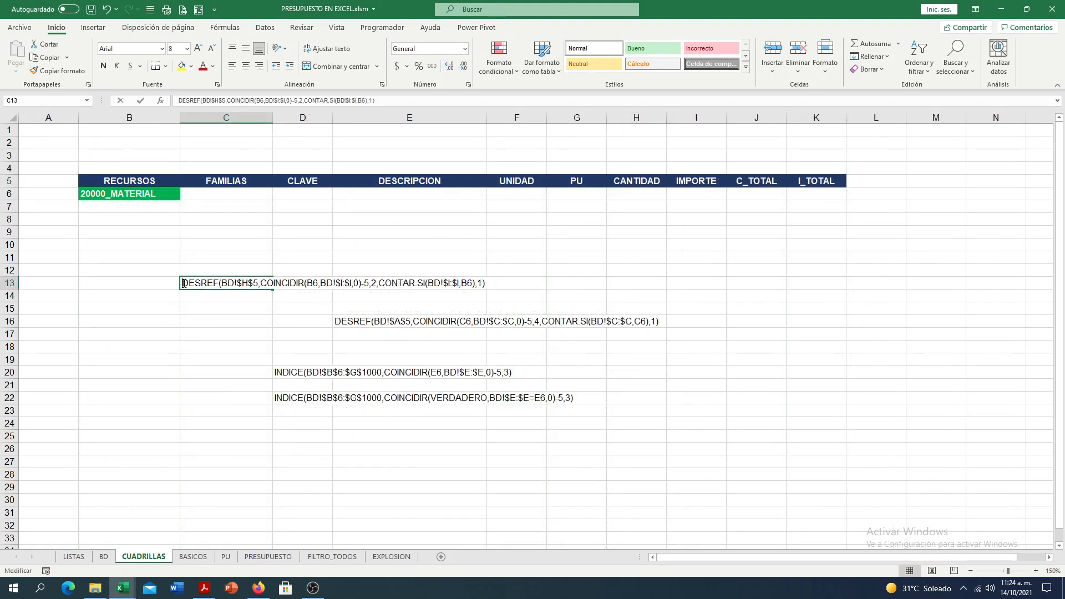
pyautogui.write('=')
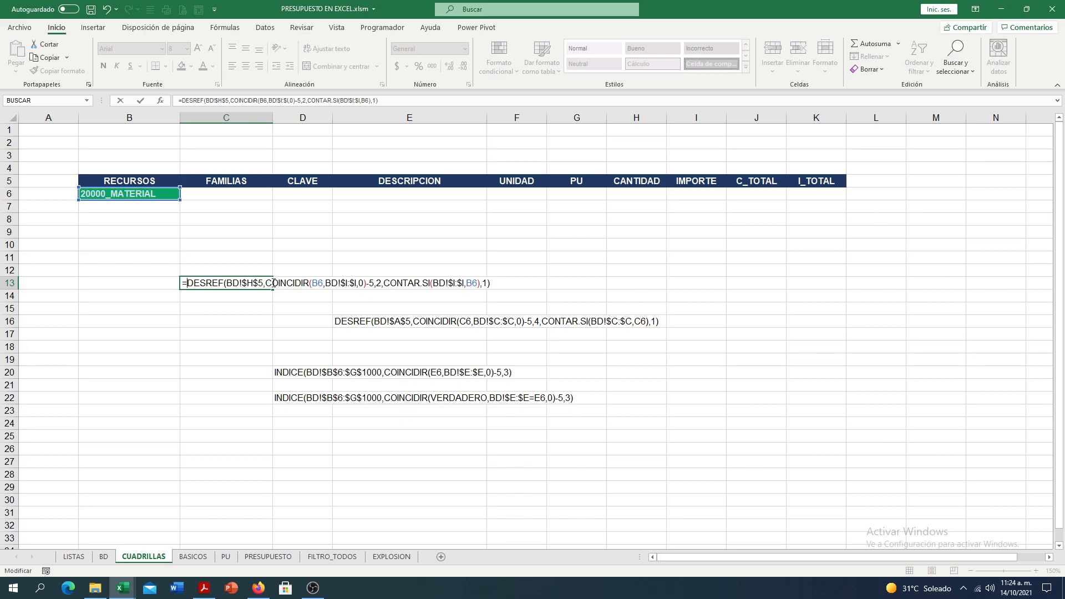
pyautogui.click(231, 295)
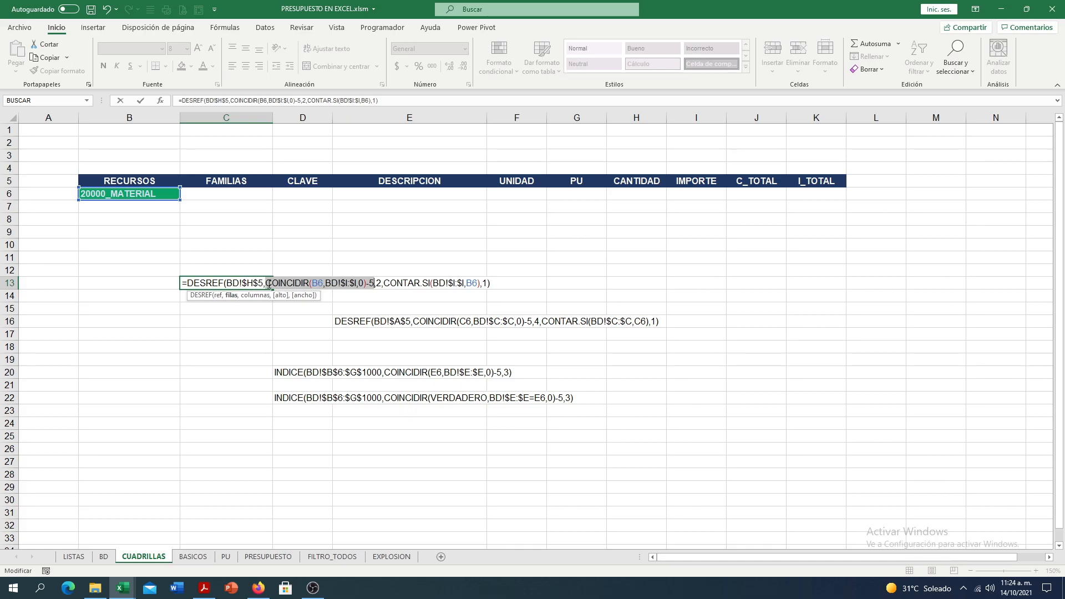
pyautogui.write('4')
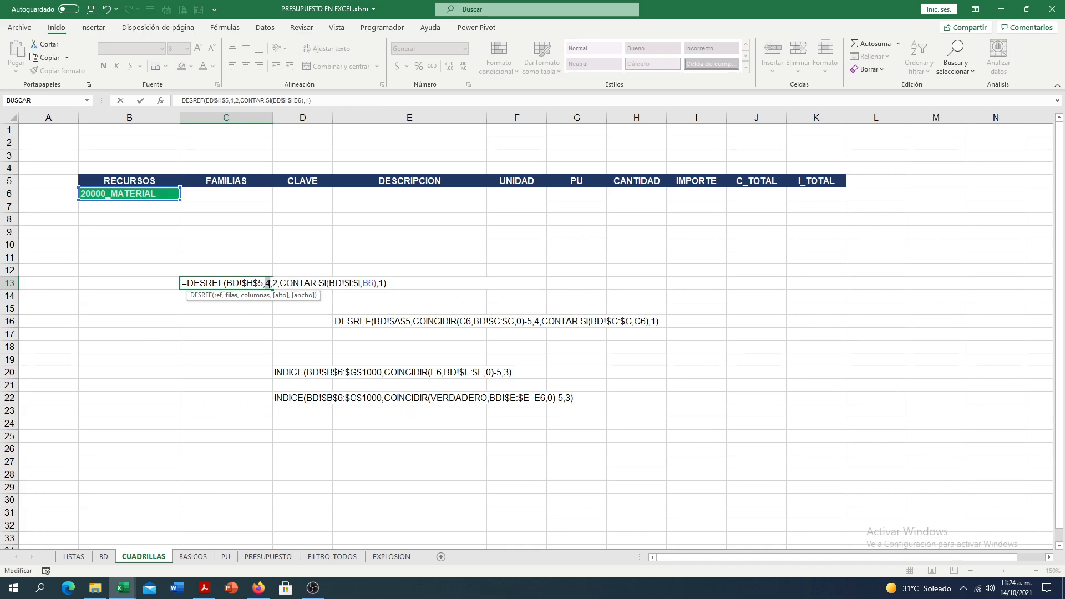
pyautogui.hotkey('ctrl', 'z')
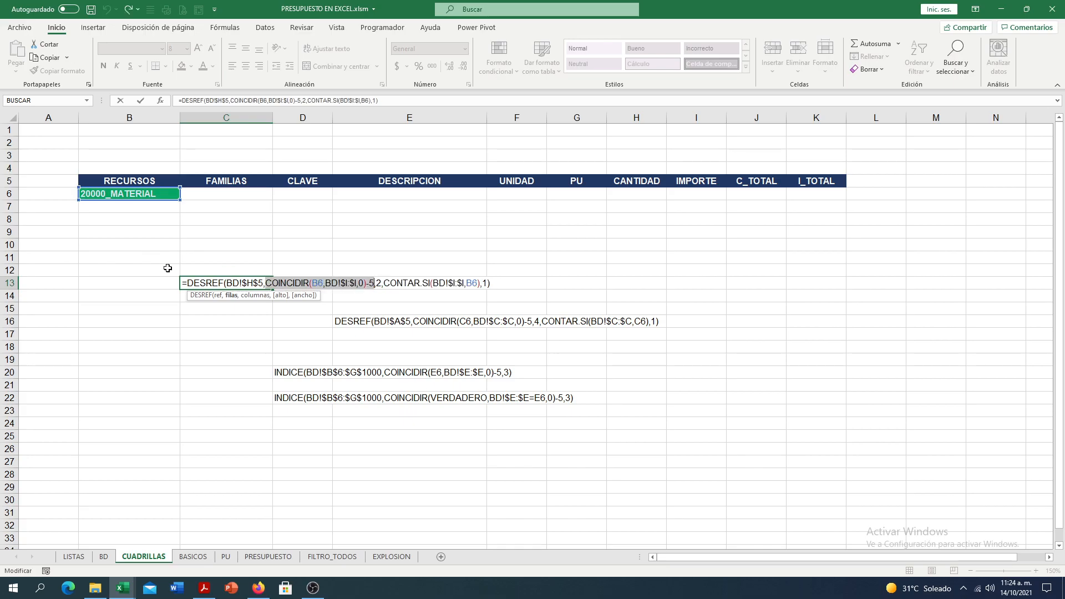
pyautogui.click(182, 283)
pyautogui.press('Delete')
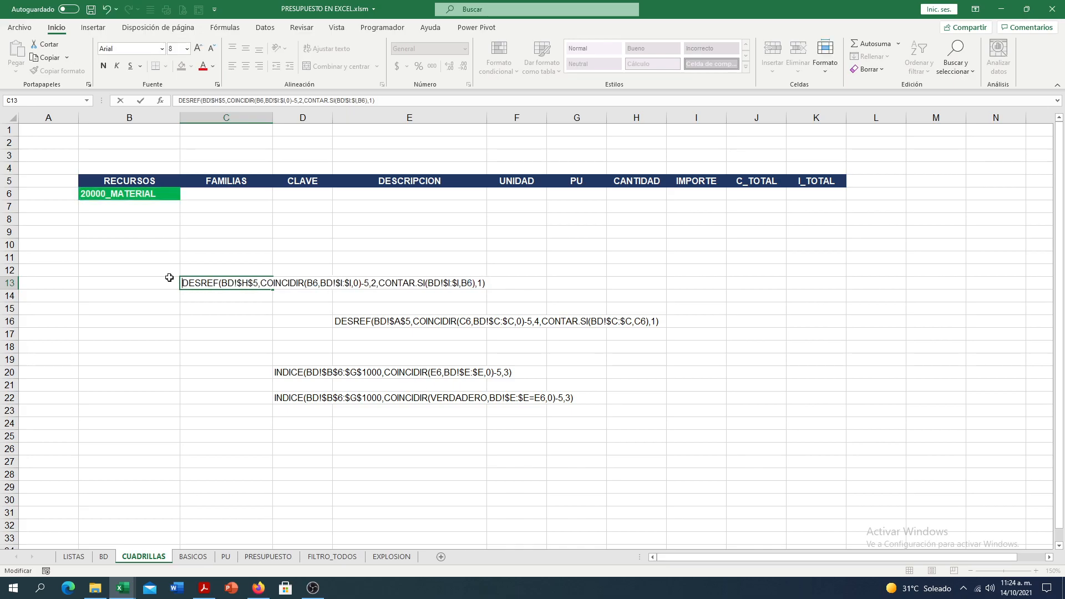
pyautogui.press('Return')
# - Examine cells H1 to H5 above the data on the BD sheet, and check the resource in B6 of CUADRILLAS
pyautogui.click(102, 556)
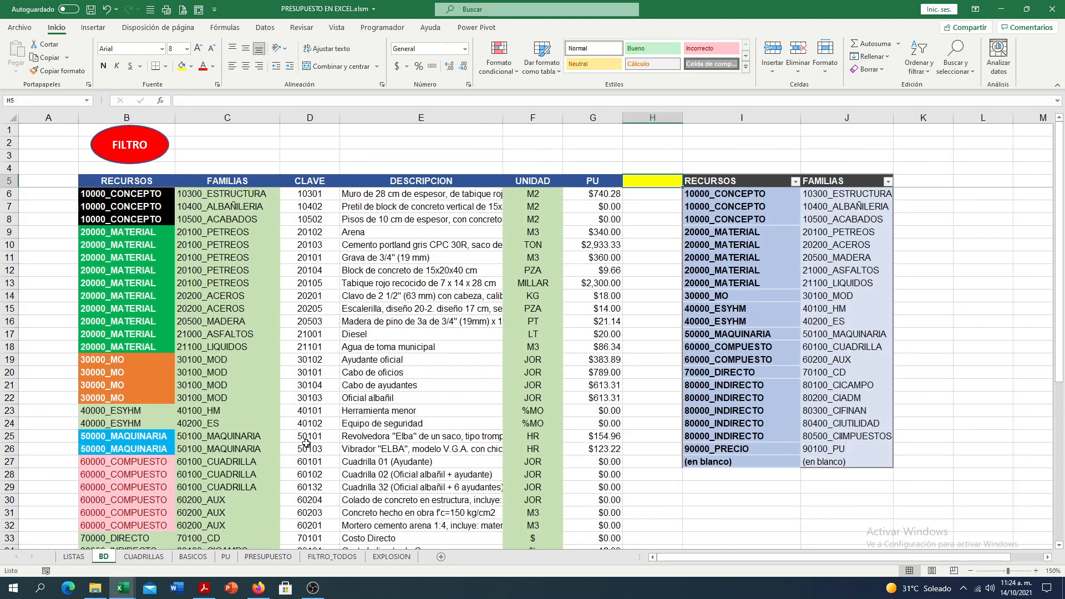
pyautogui.click(652, 118)
pyautogui.moveTo(663, 134); pyautogui.dragTo(654, 184)
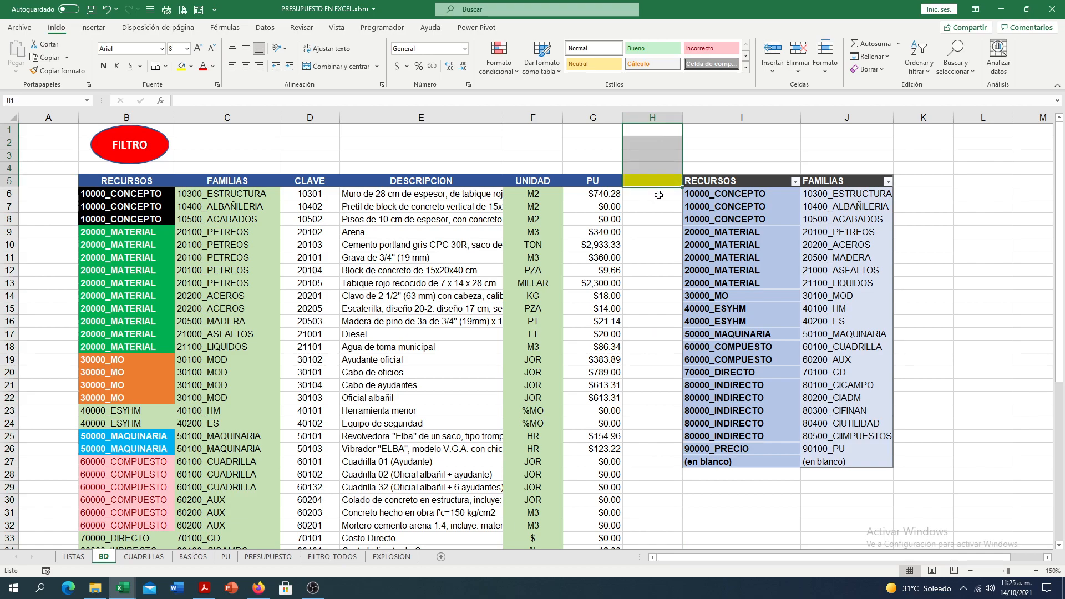
pyautogui.click(657, 194)
pyautogui.click(671, 135)
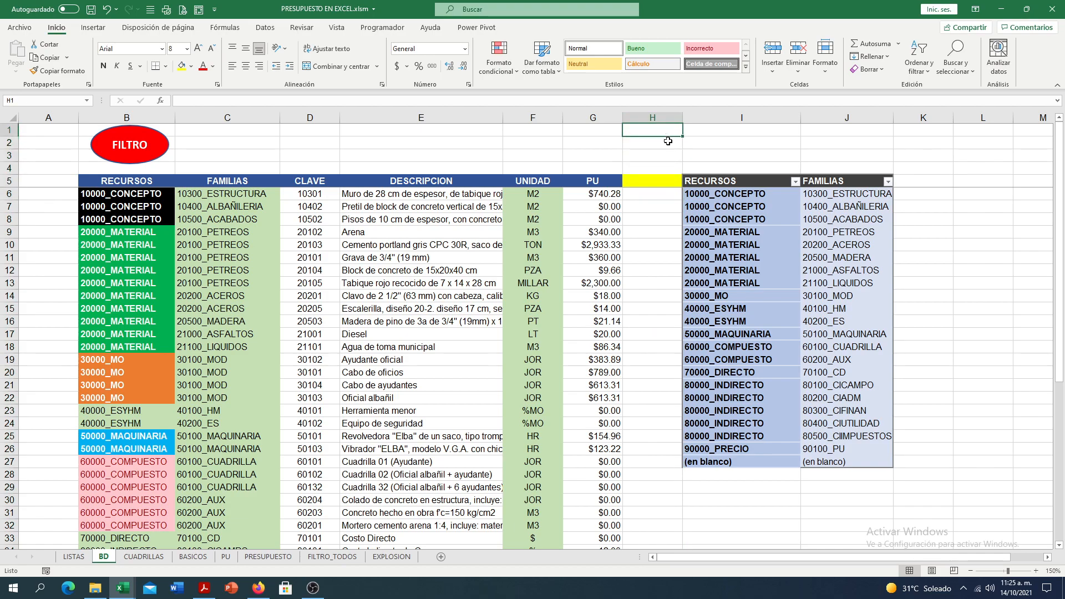
pyautogui.click(146, 558)
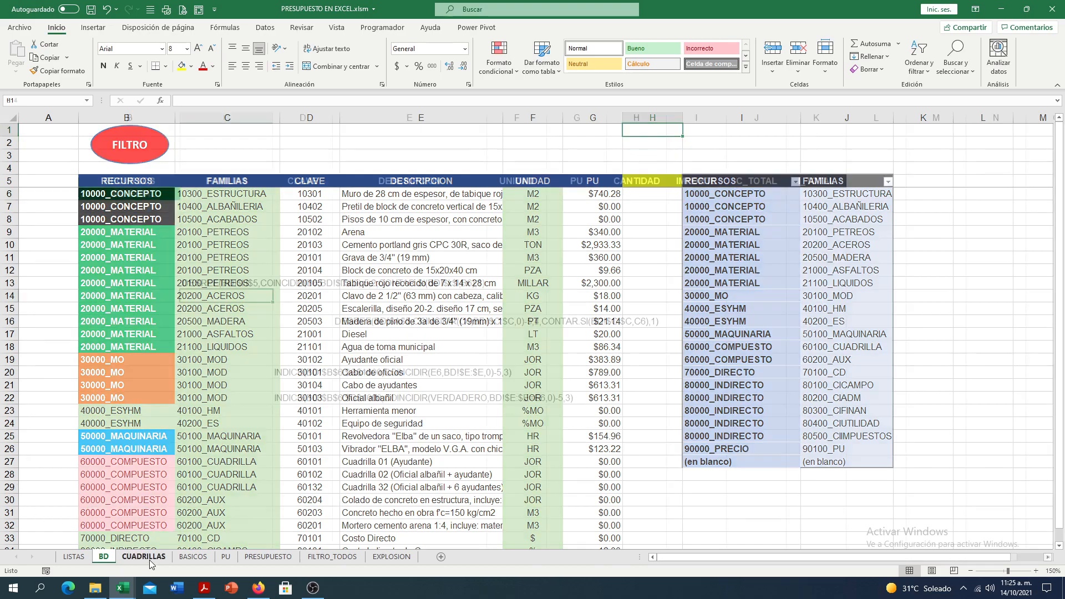
pyautogui.click(108, 194)
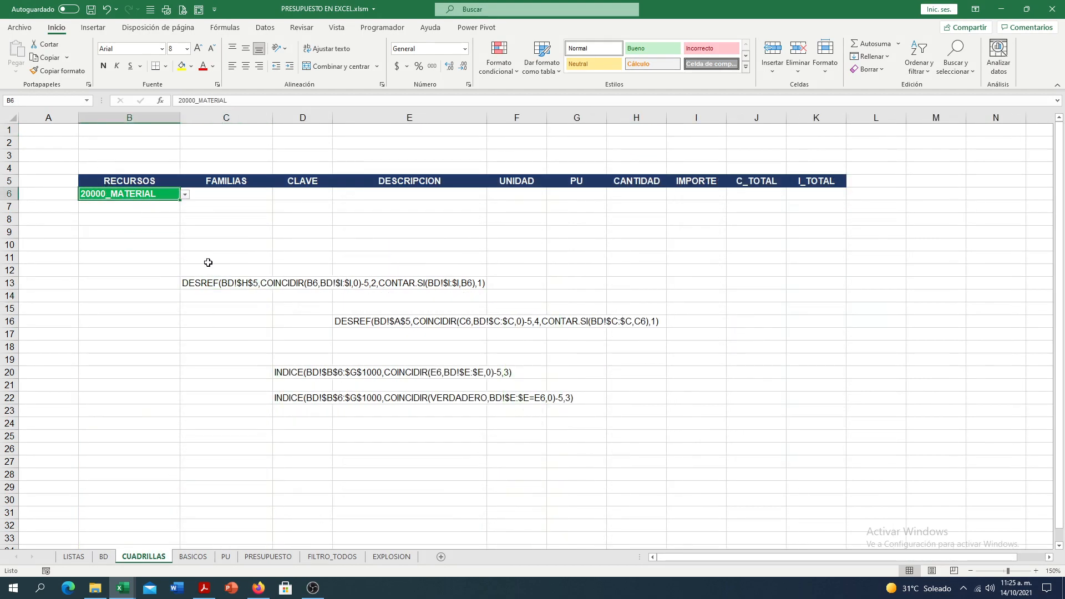
# - Locate the first 20000_MATERIAL row in the BD pivot table and trace its row position in column H against H5
pyautogui.click(103, 556)
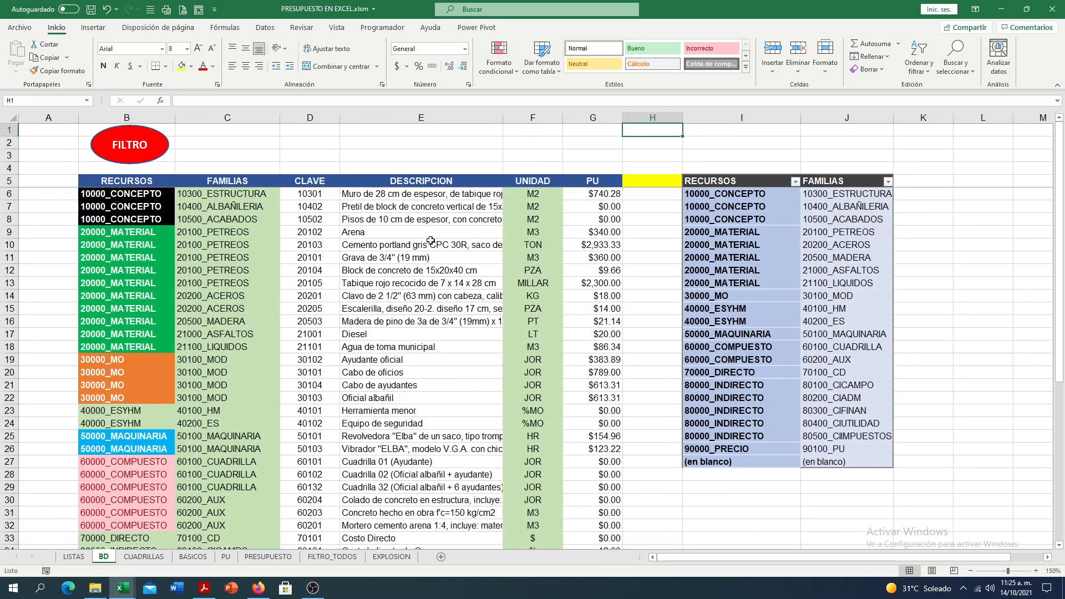
pyautogui.click(701, 232)
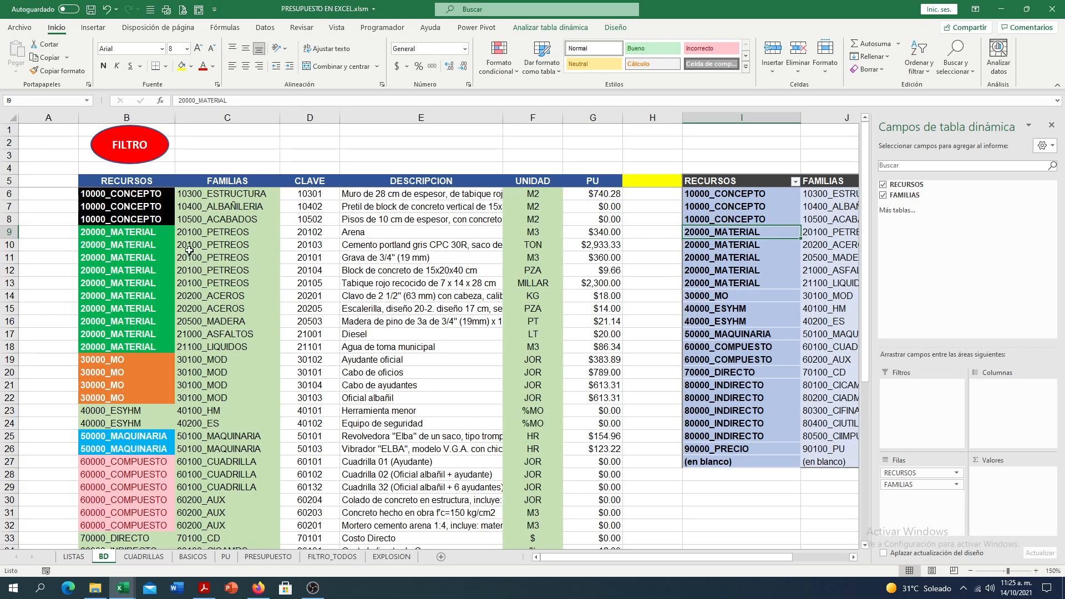
pyautogui.click(12, 233)
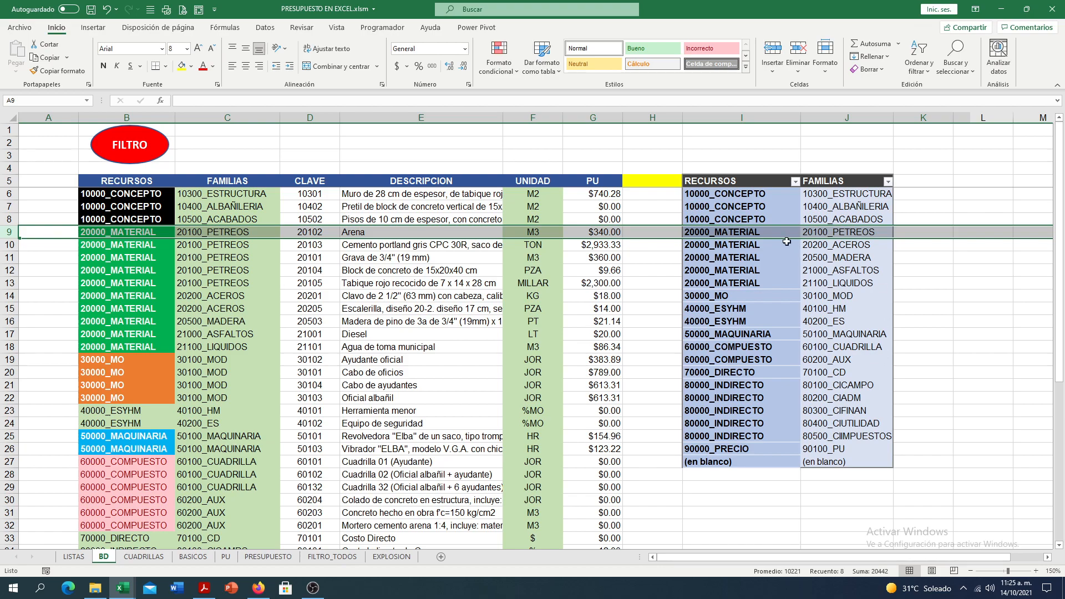
pyautogui.click(671, 131)
pyautogui.click(656, 231)
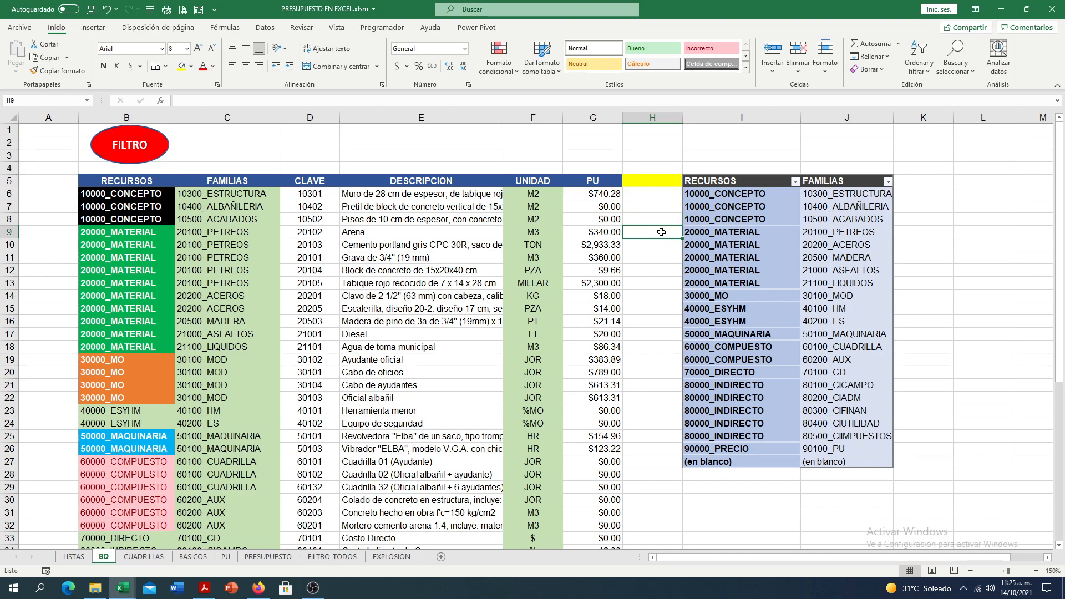
pyautogui.click(670, 197)
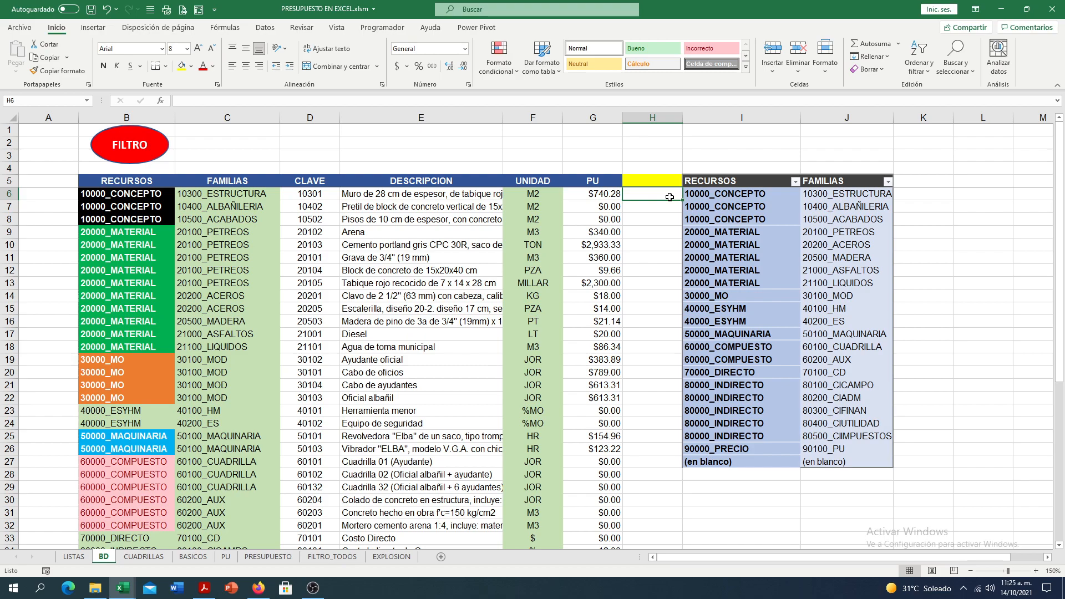
# - Number cells H6 to H9 on the BD sheet from 1 to 4, beside the pivot table rows
pyautogui.write('1')
pyautogui.press('Return')
pyautogui.write('2')
pyautogui.press('Return')
pyautogui.write('3')
pyautogui.press('Return')
pyautogui.write('4')
pyautogui.press('Return')
pyautogui.moveTo(674, 181); pyautogui.dragTo(665, 122)
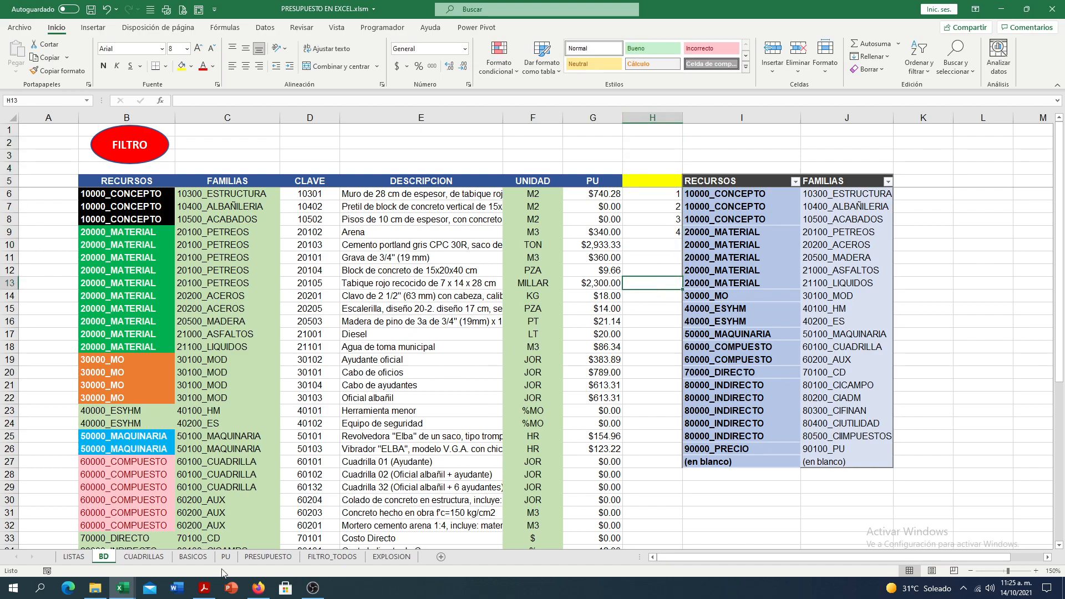
# - Try 4 as the DESREF rows argument in C13 of CUADRILLAS, undo it, inspect the columns argument, and restore the plain text
pyautogui.click(143, 556)
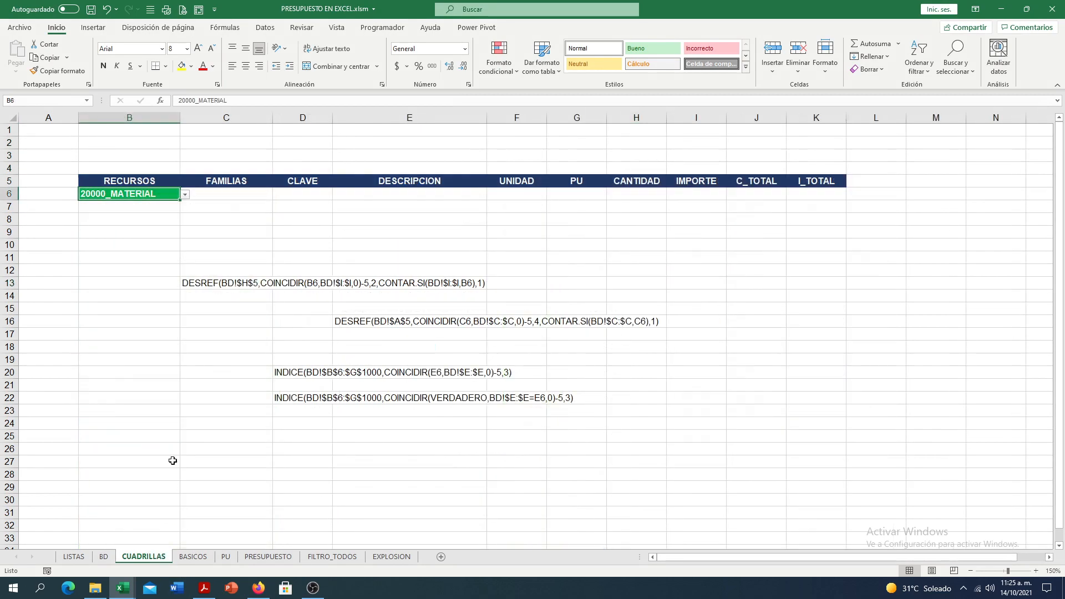
pyautogui.doubleClick(184, 285)
pyautogui.write('=')
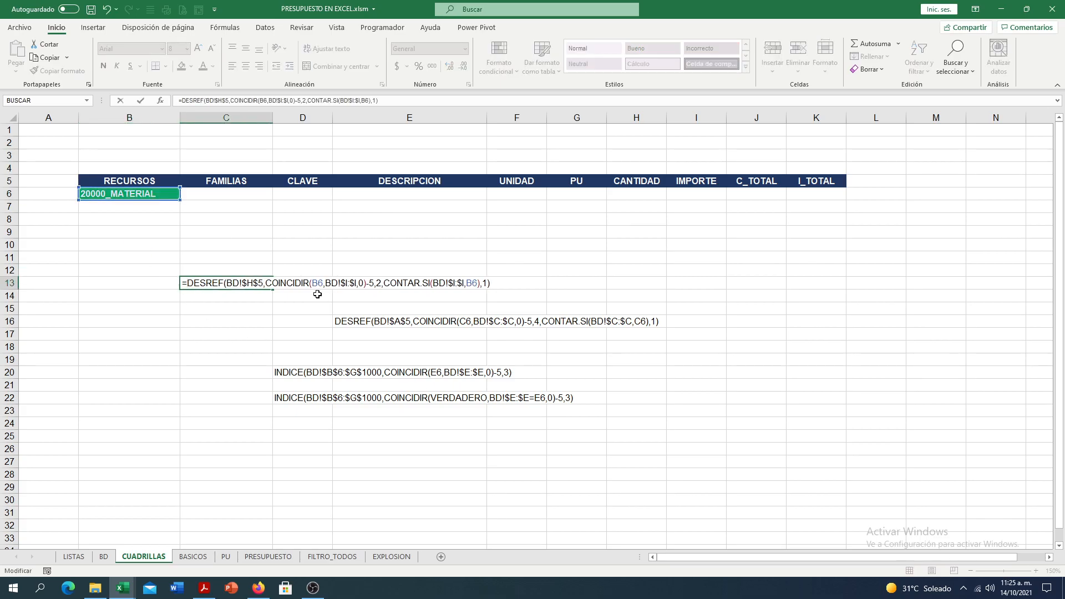
pyautogui.moveTo(266, 284); pyautogui.dragTo(373, 283)
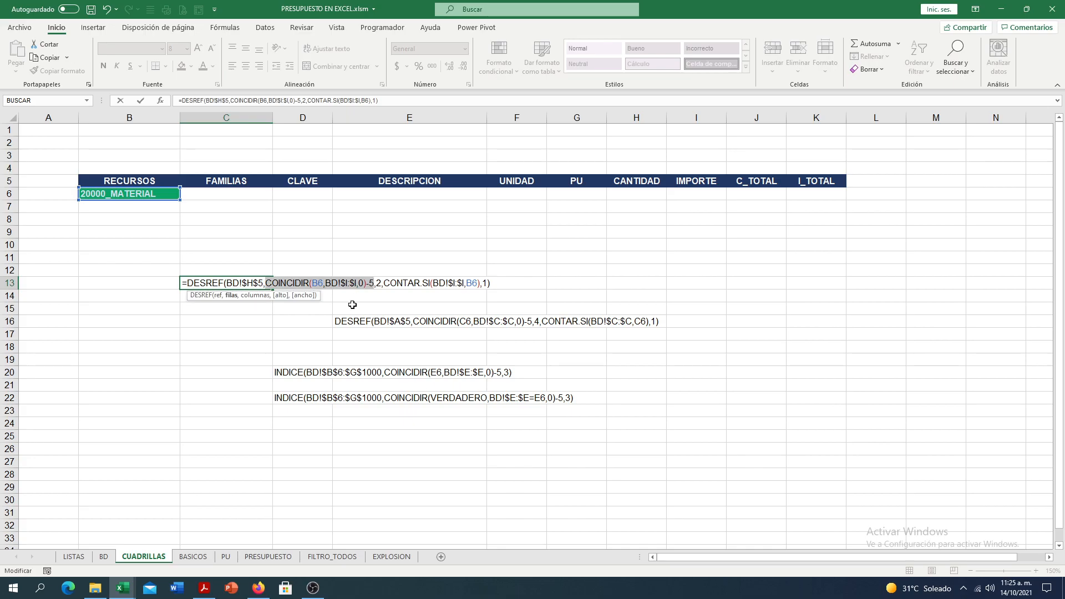
pyautogui.write('4')
pyautogui.hotkey('ctrl', 'z')
pyautogui.click(381, 284)
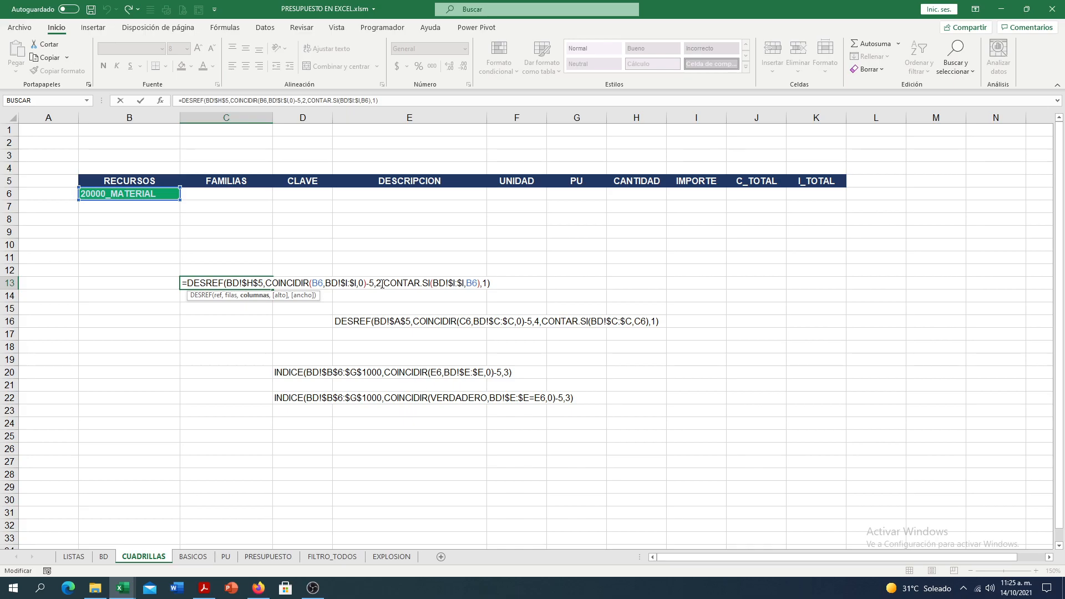
pyautogui.click(183, 283)
pyautogui.press('BackSpace')
pyautogui.press('Return')
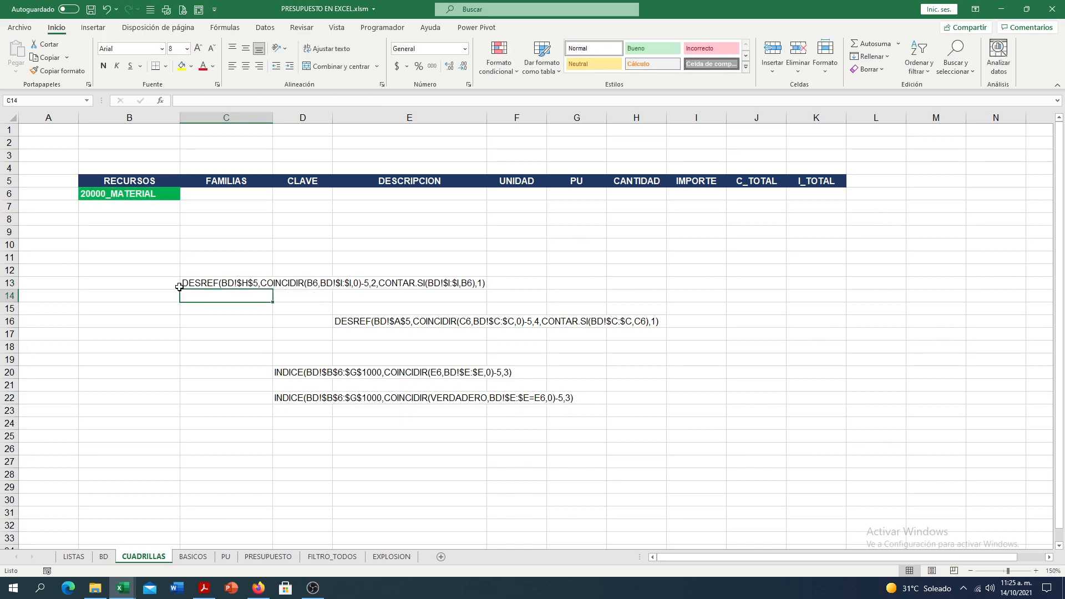
# - Number the pivot table columns 1 and 2 in I4 and J4 on the BD sheet, and delete both numbers
pyautogui.click(103, 557)
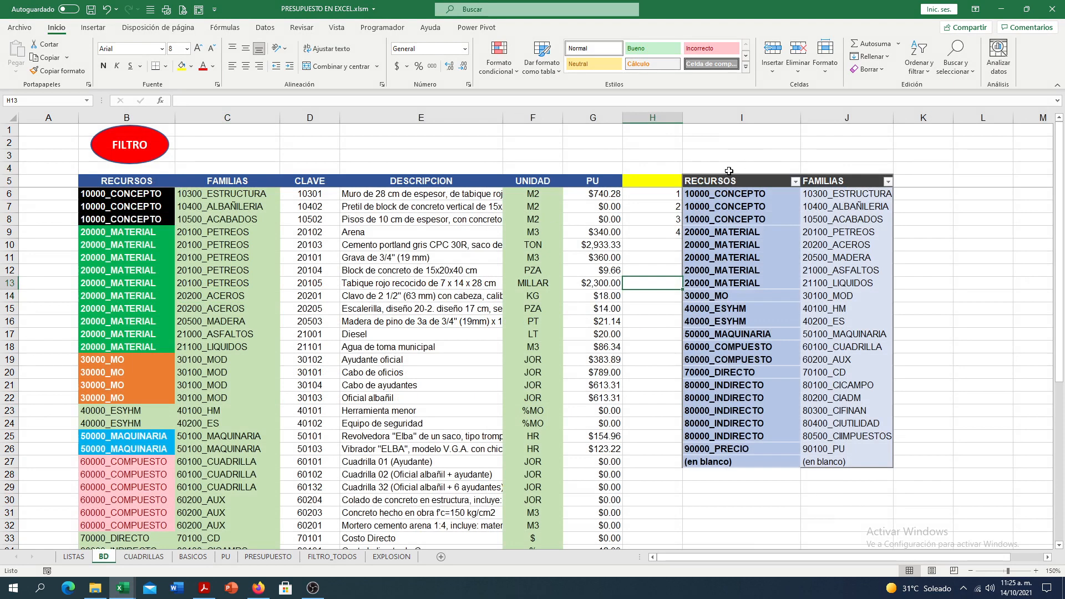
pyautogui.click(650, 181)
pyautogui.click(724, 168)
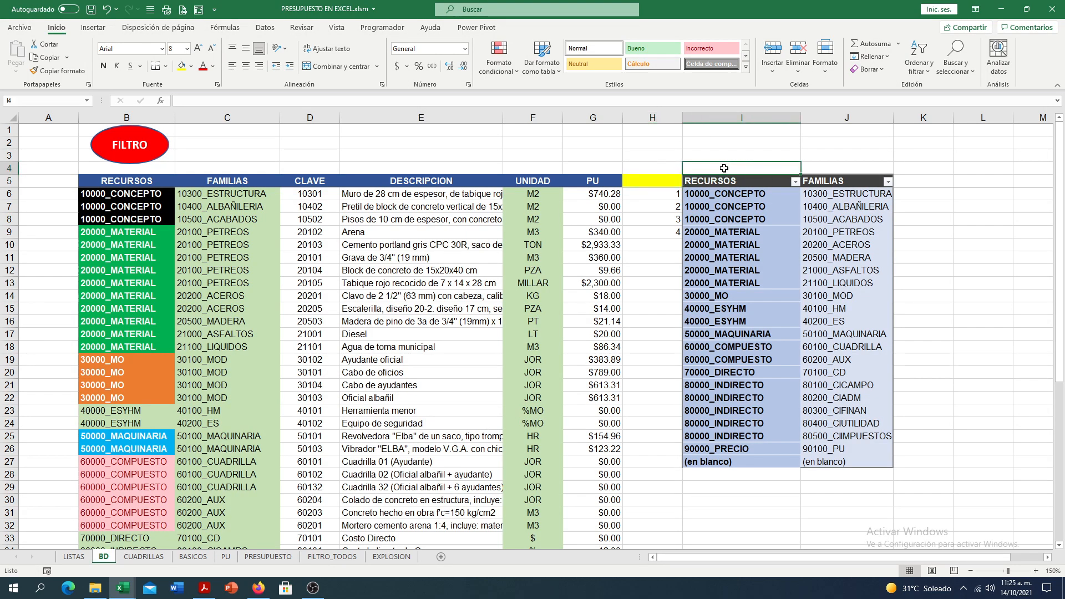
pyautogui.write('1')
pyautogui.press('Tab')
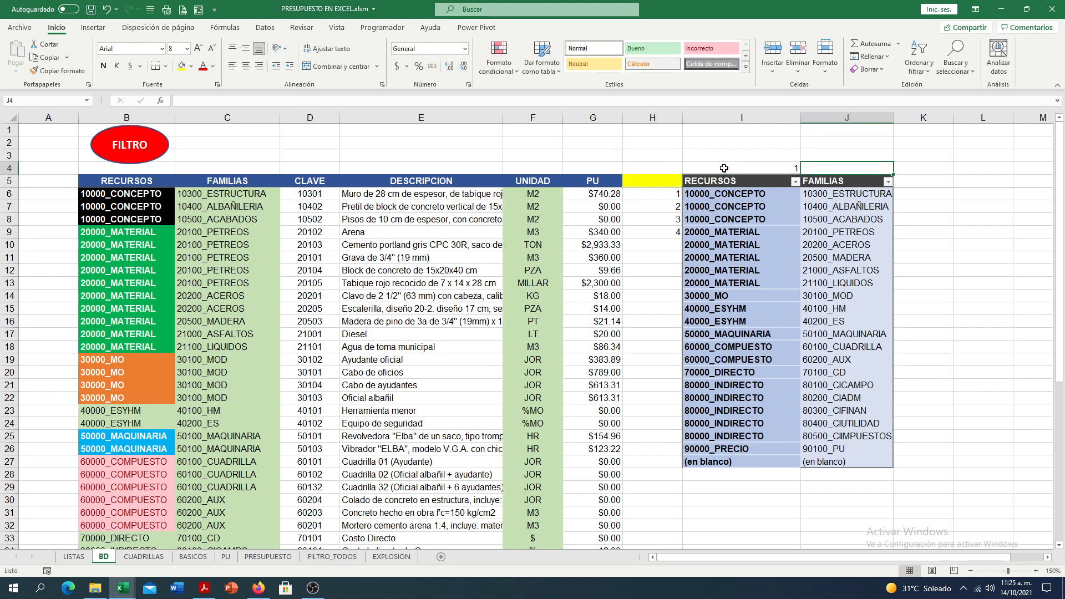
pyautogui.write('2')
pyautogui.press('Return')
pyautogui.press('Up')
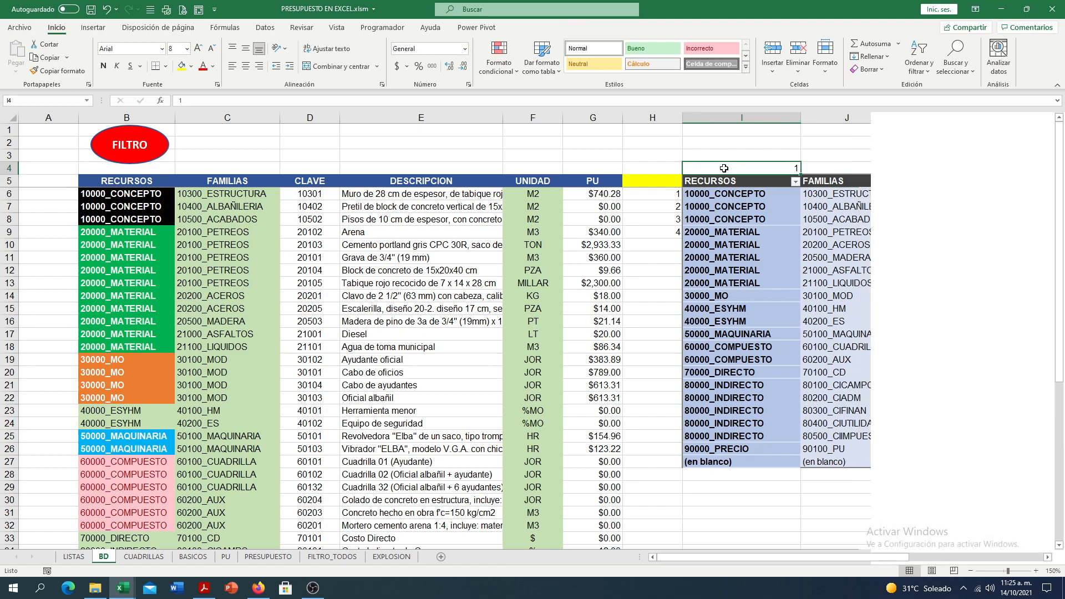
pyautogui.moveTo(768, 167); pyautogui.dragTo(857, 166)
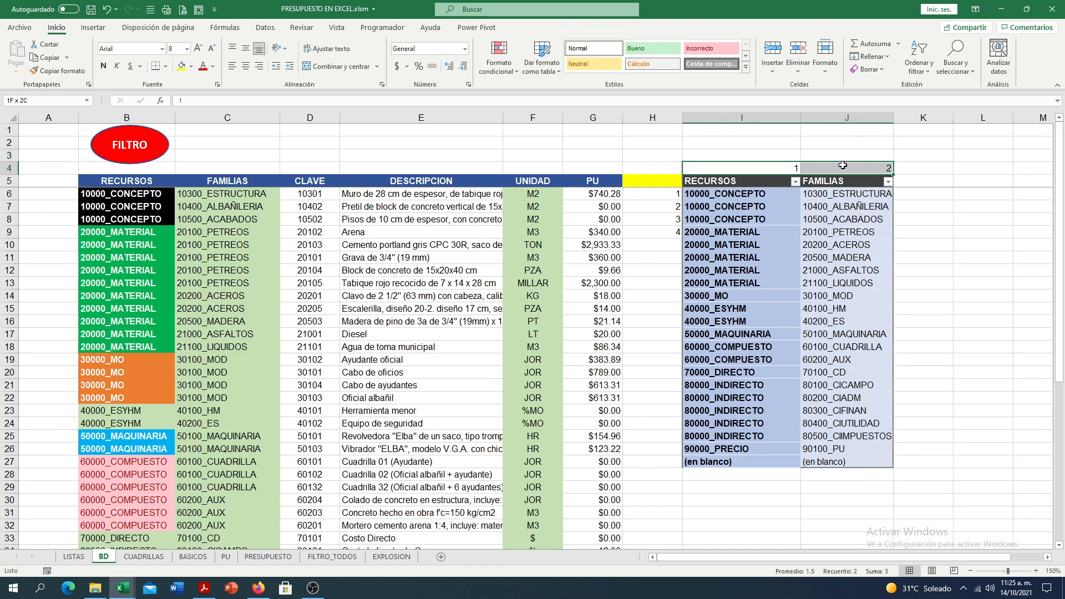
pyautogui.press('Delete')
pyautogui.click(647, 232)
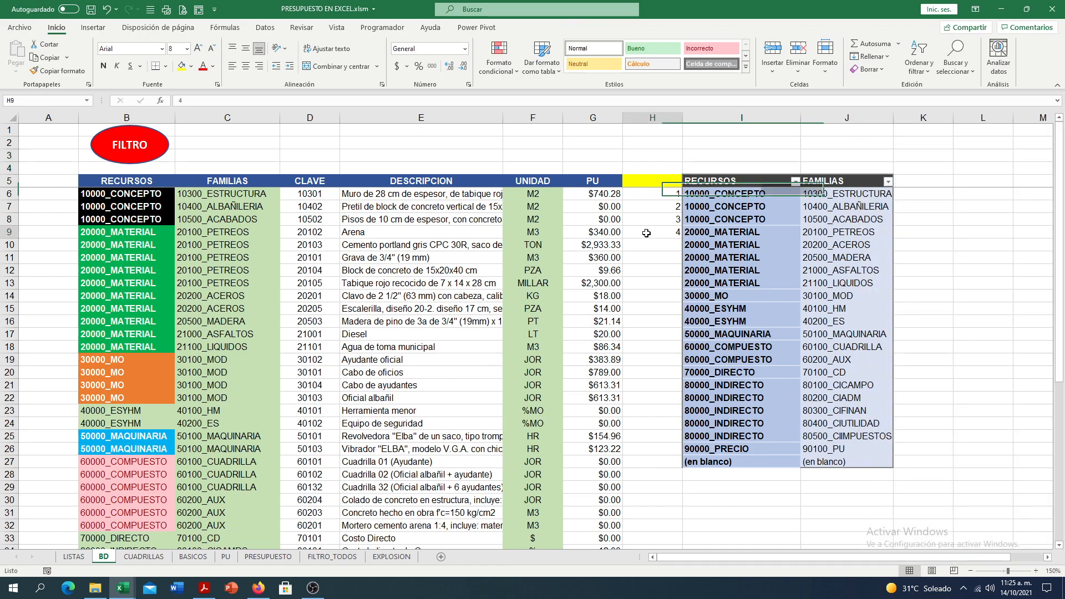
# - Inspect the CONTAR.SI height argument of the DESREF formula in C13 of CUADRILLAS, leaving the cell as plain text
pyautogui.click(144, 557)
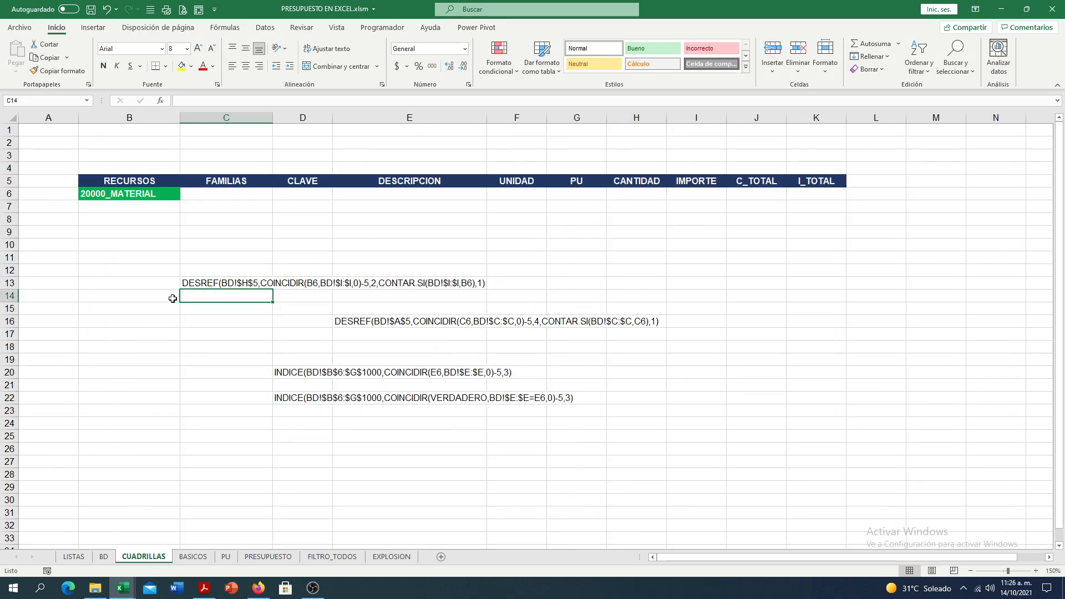
pyautogui.doubleClick(183, 283)
pyautogui.write('=')
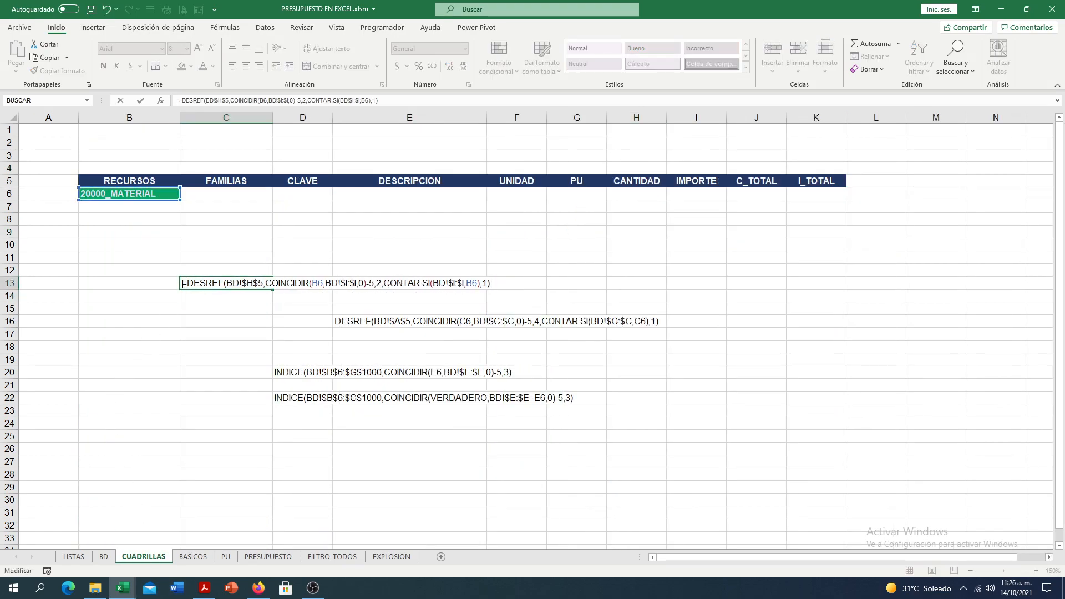
pyautogui.click(405, 282)
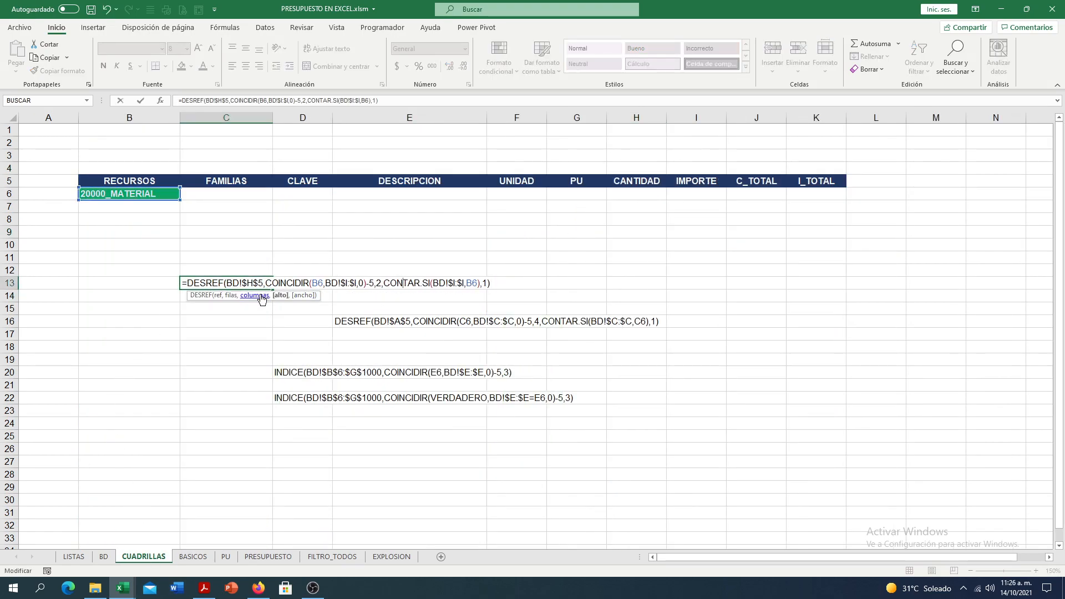
pyautogui.click(280, 295)
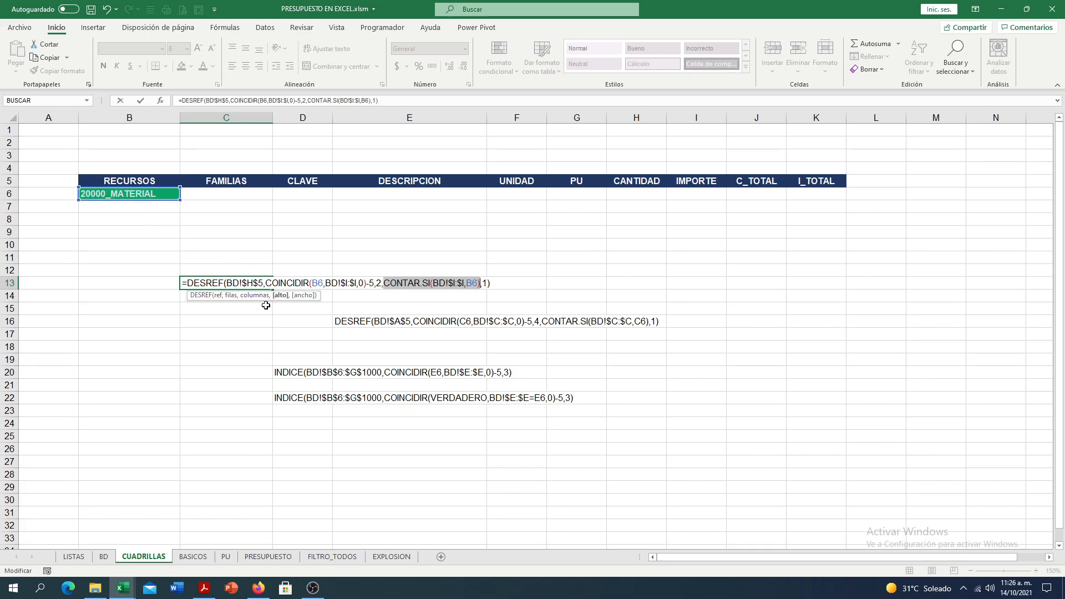
pyautogui.click(184, 284)
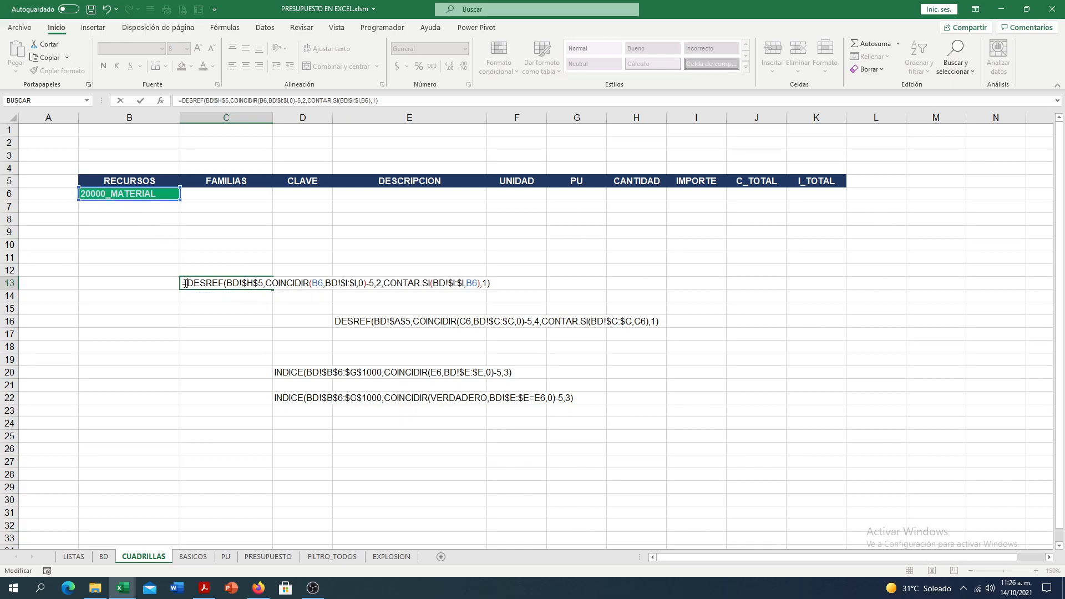
pyautogui.press('BackSpace')
pyautogui.press('Return')
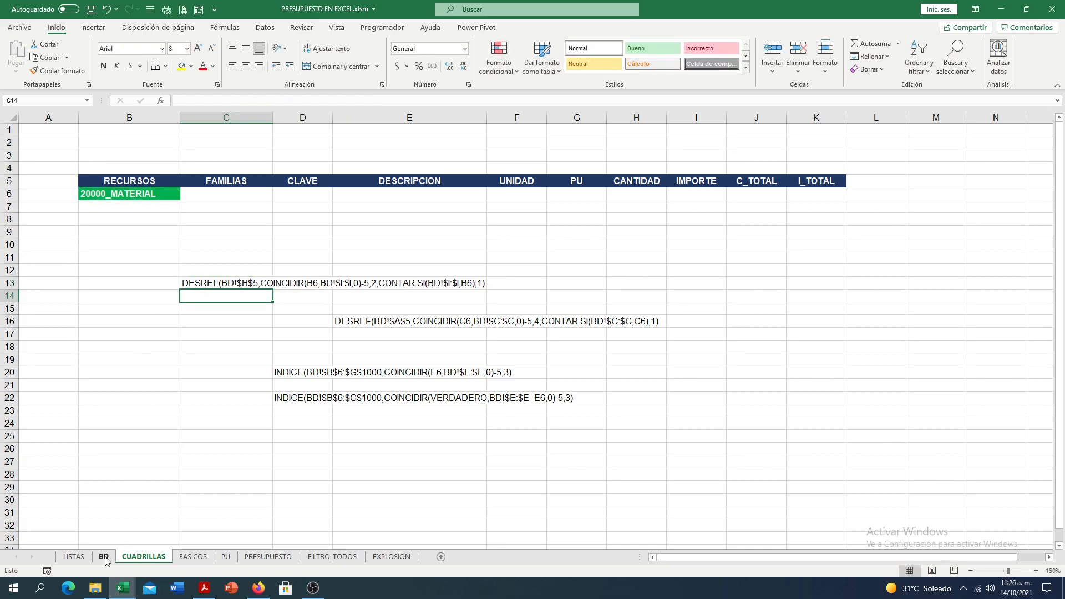
# - Check the block of 20000_MATERIAL rows in I9:I13 of the BD pivot table and return to CUADRILLAS
pyautogui.click(104, 557)
pyautogui.click(740, 234)
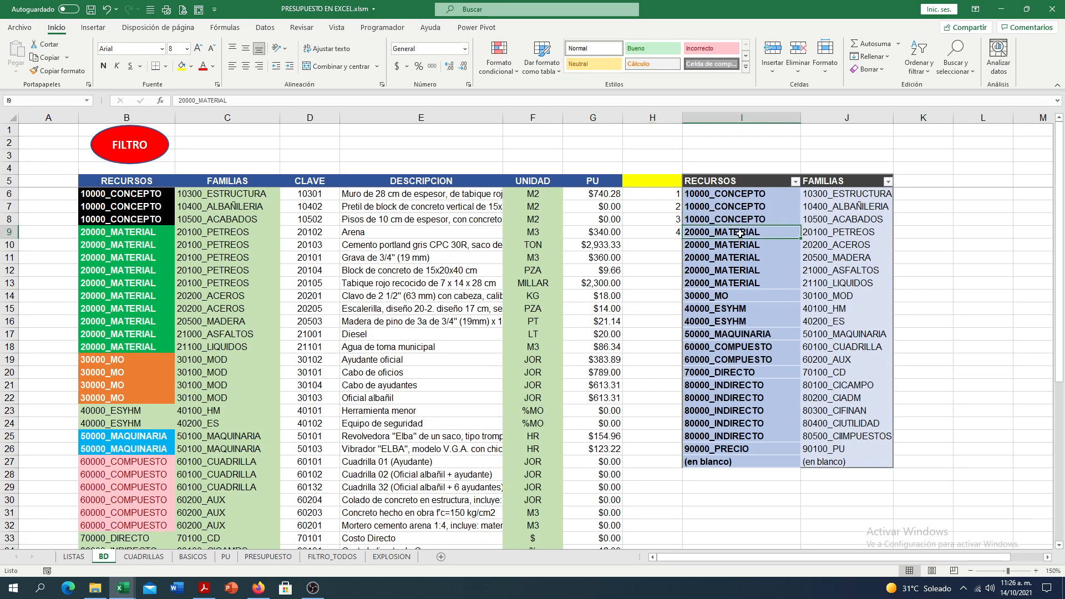
pyautogui.moveTo(741, 234); pyautogui.dragTo(720, 284)
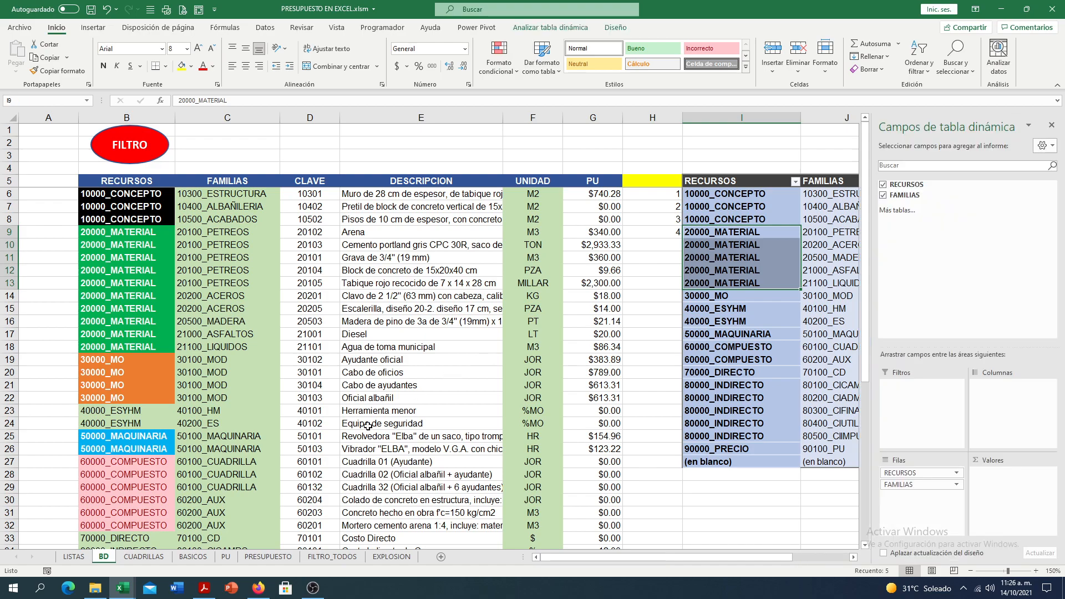
pyautogui.click(145, 557)
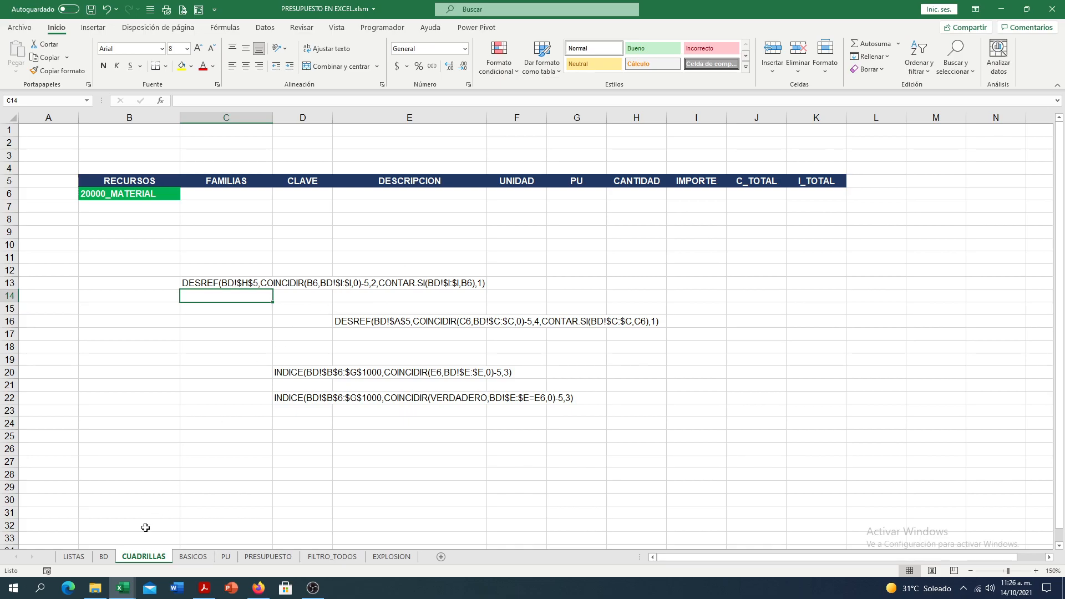
pyautogui.click(104, 556)
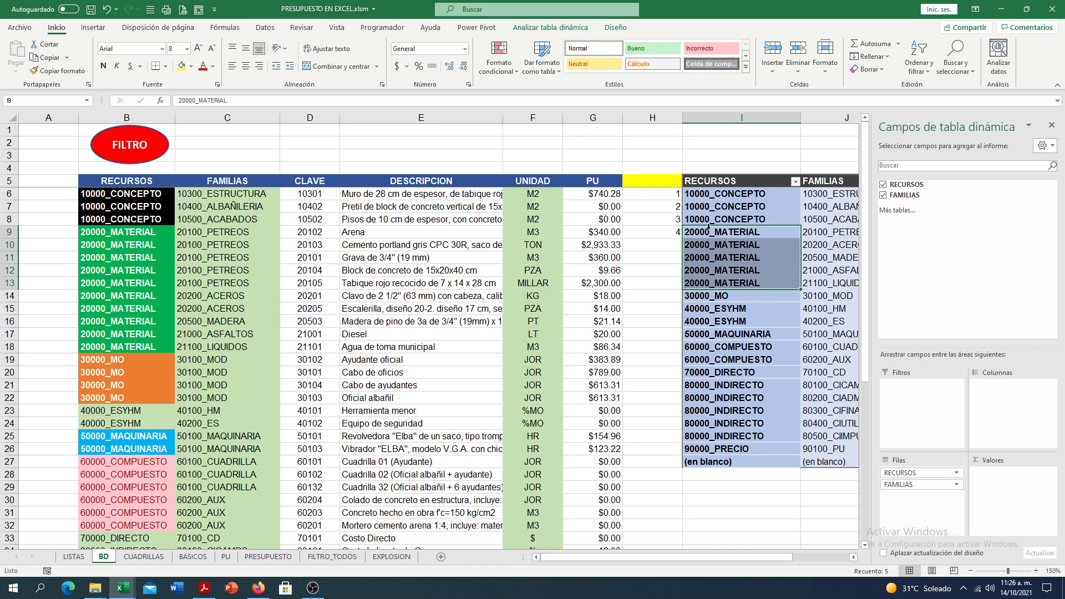
pyautogui.moveTo(710, 233); pyautogui.dragTo(713, 282)
pyautogui.click(145, 556)
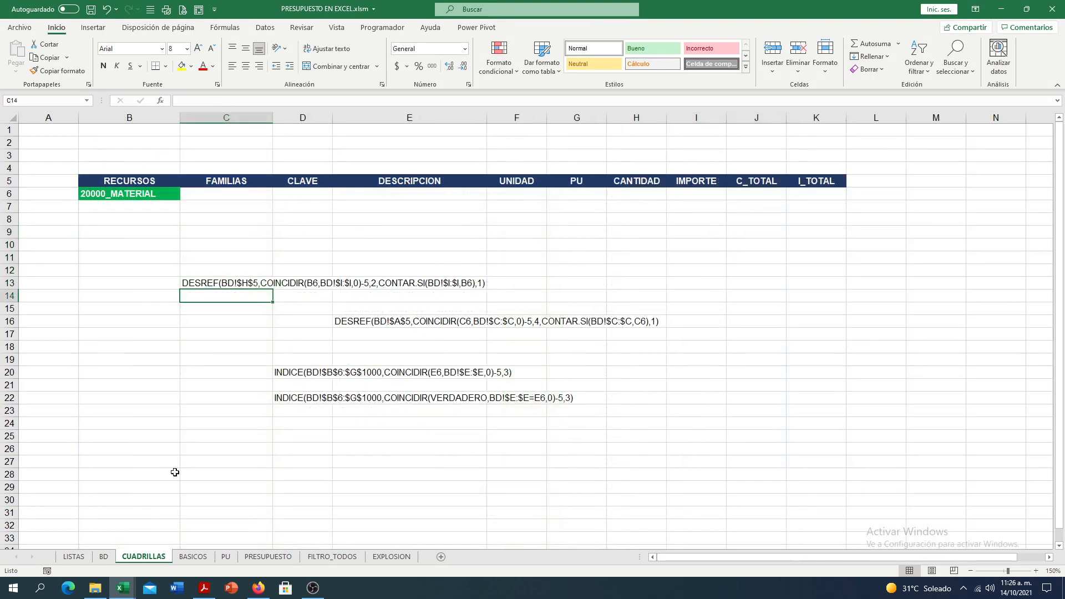
# - Copy the DESREF formula from C13 with a leading equals sign, and leave the cell as plain text
pyautogui.click(185, 285)
pyautogui.doubleClick(185, 285)
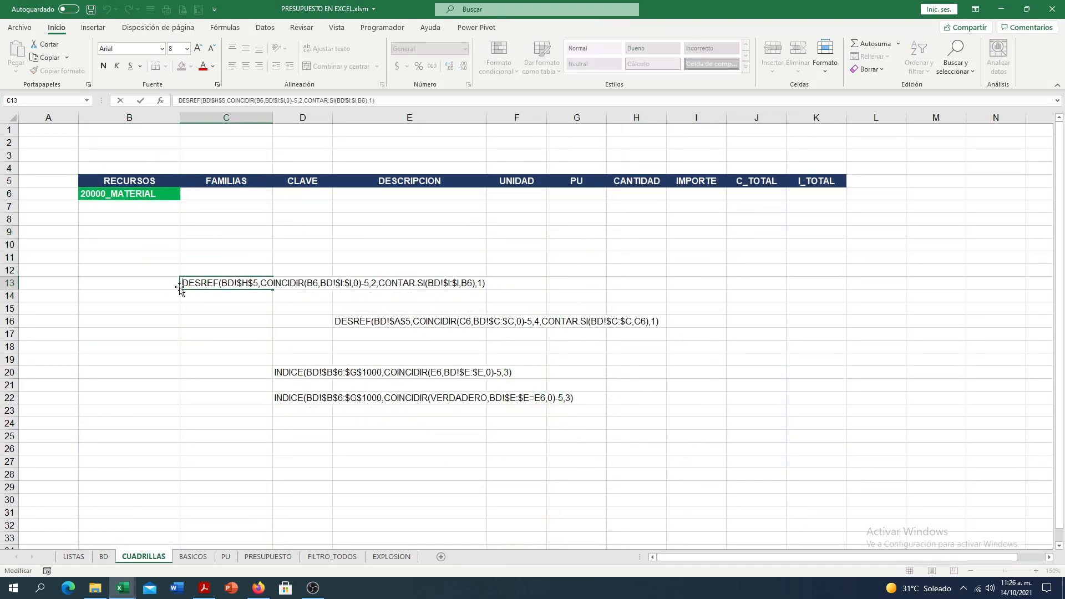
pyautogui.write('=')
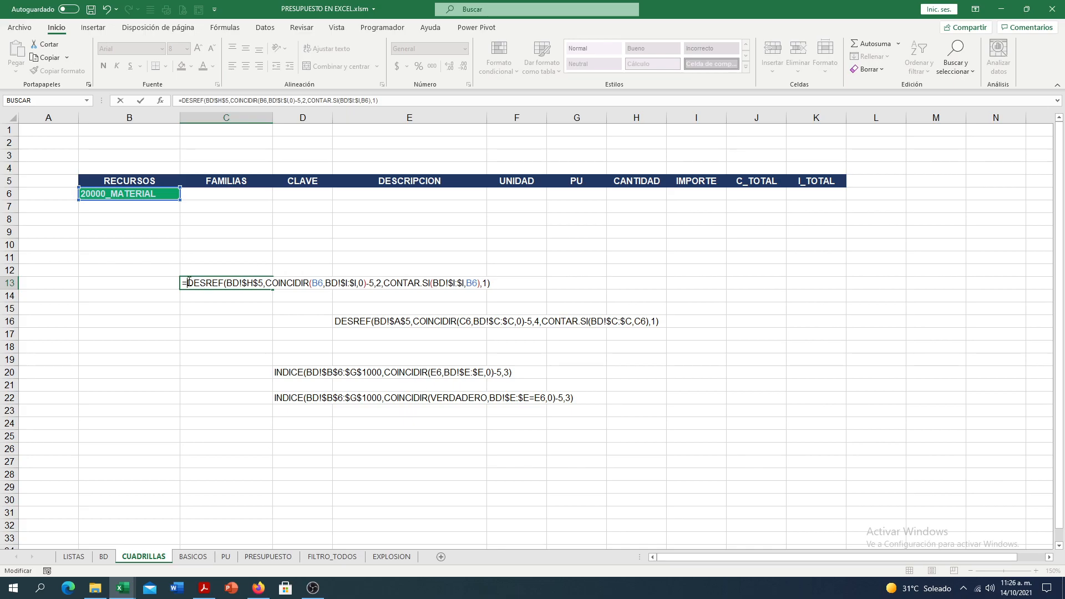
pyautogui.moveTo(183, 284); pyautogui.dragTo(491, 284)
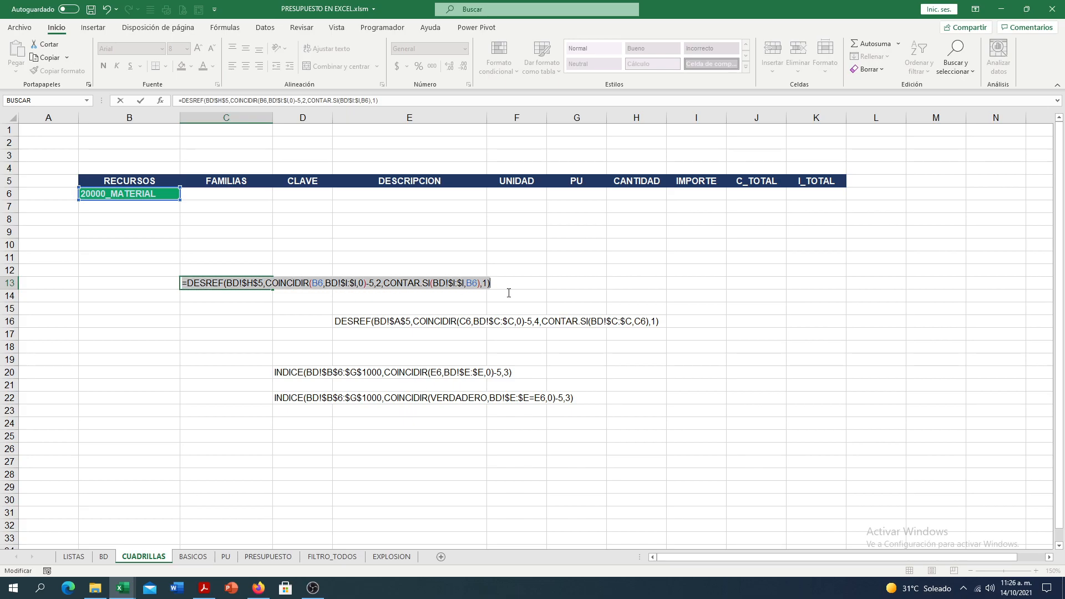
pyautogui.click(55, 63)
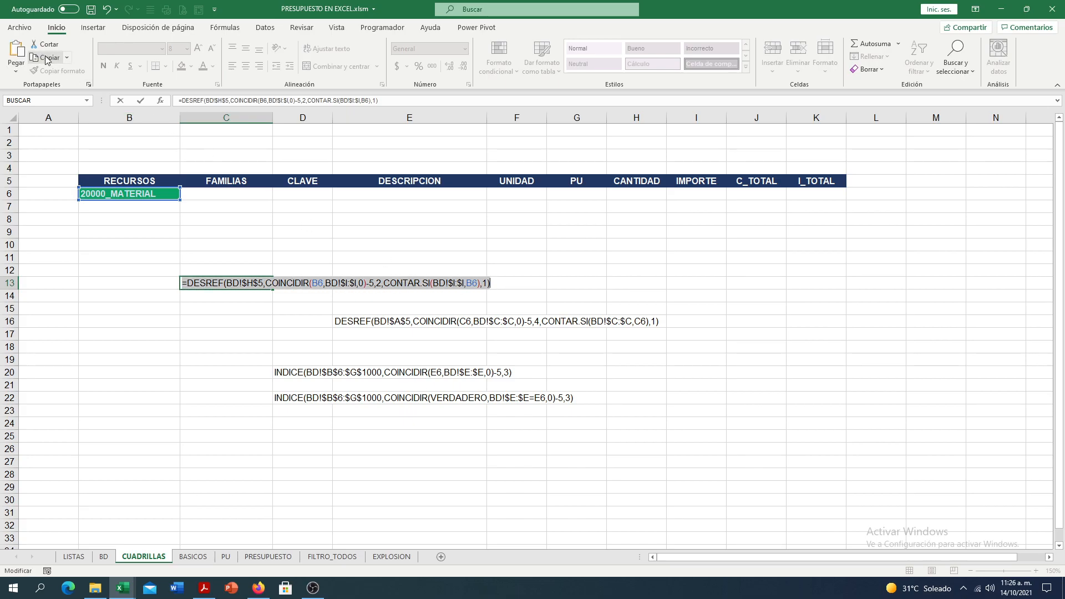
pyautogui.press('Escape')
pyautogui.click(216, 197)
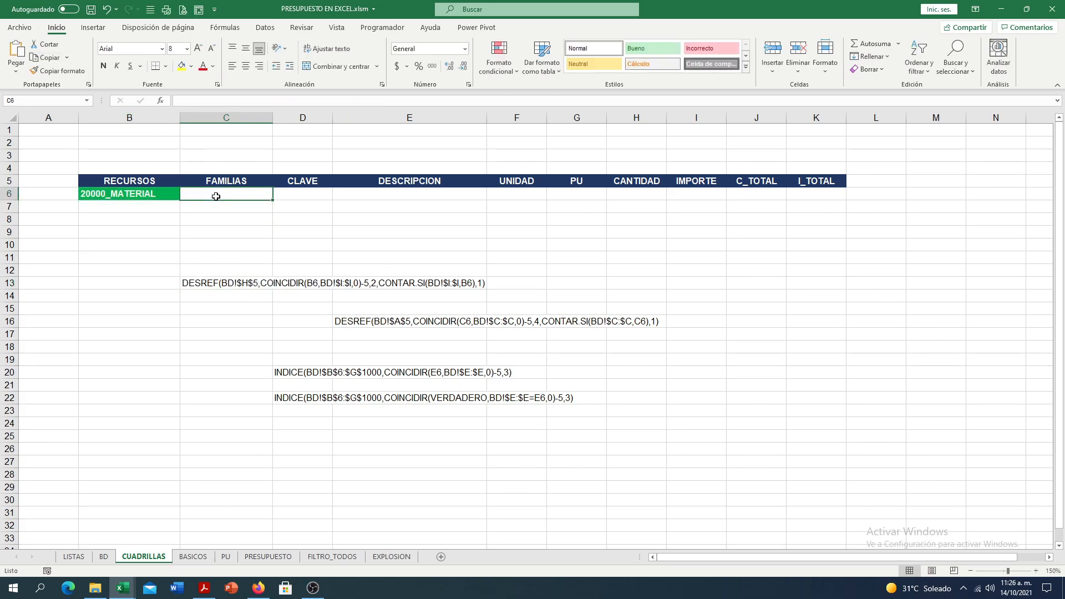
pyautogui.click(264, 27)
pyautogui.click(584, 72)
pyautogui.click(599, 86)
pyautogui.click(540, 261)
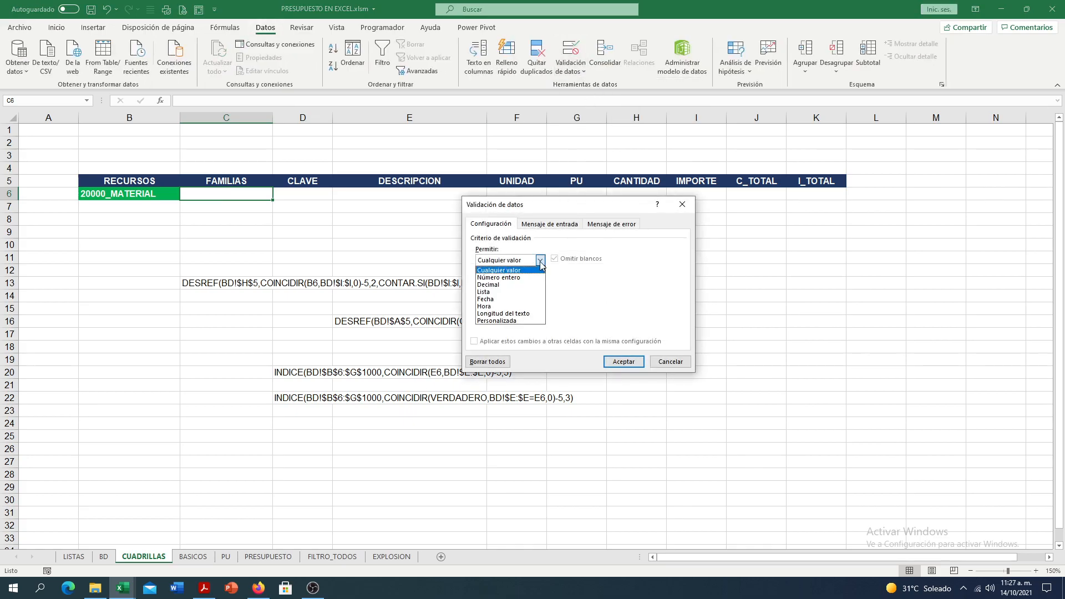
pyautogui.click(541, 264)
pyautogui.click(670, 362)
# - Review the table area B5:K10 on CUADRILLAS and look at the BASICOS and PU sheets
pyautogui.click(198, 281)
pyautogui.moveTo(129, 178); pyautogui.dragTo(832, 238)
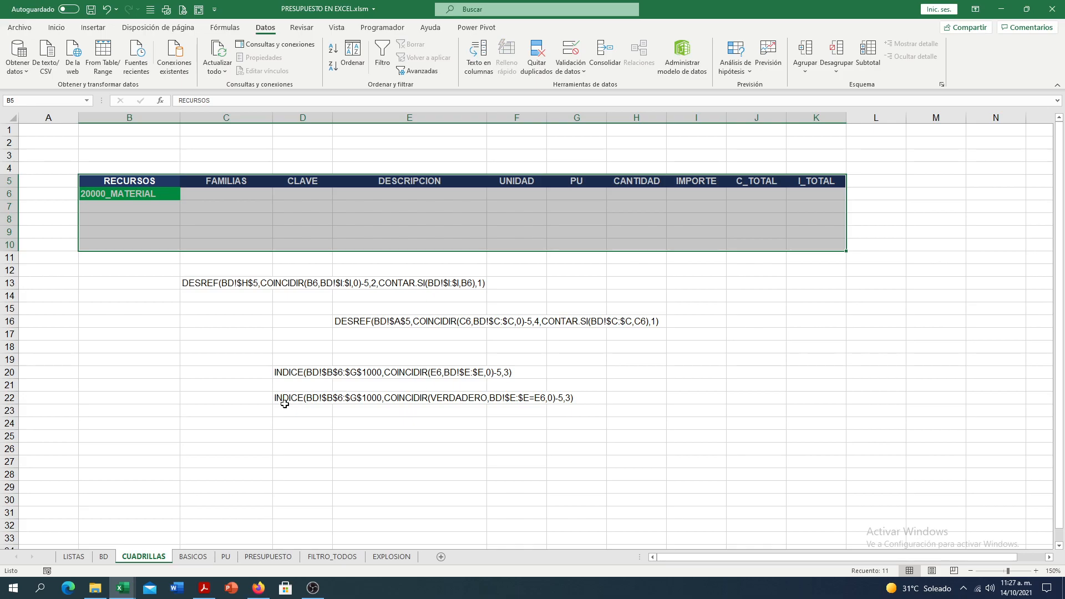
pyautogui.click(169, 425)
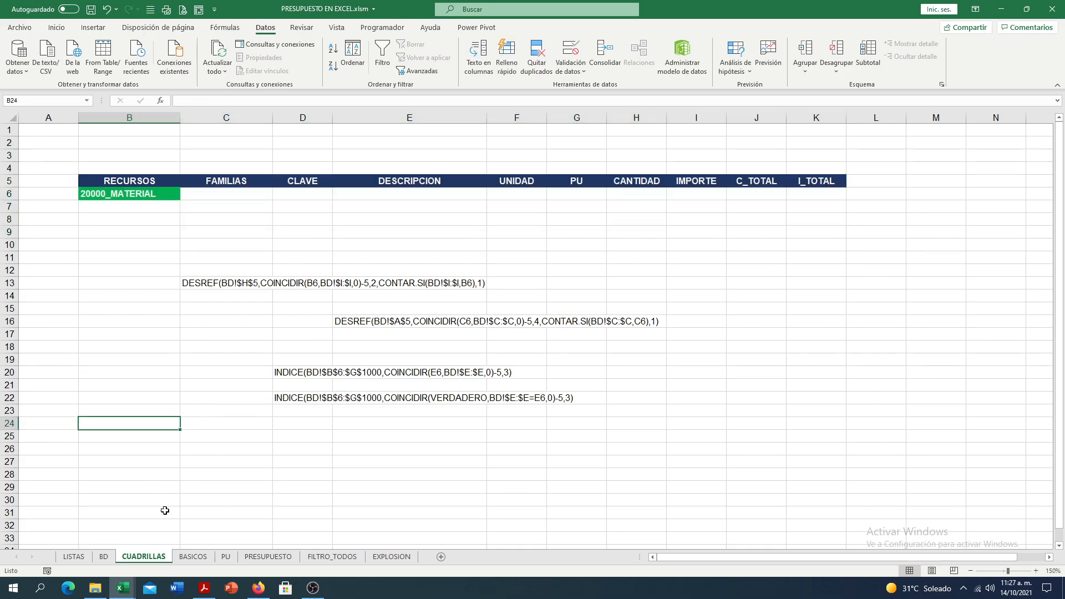
pyautogui.click(193, 557)
pyautogui.click(228, 557)
pyautogui.click(156, 558)
# - Review the B6 references in C13's DESREF formula and copy it with a leading equals sign, leaving the cell as plain text
pyautogui.doubleClick(183, 285)
pyautogui.write('=')
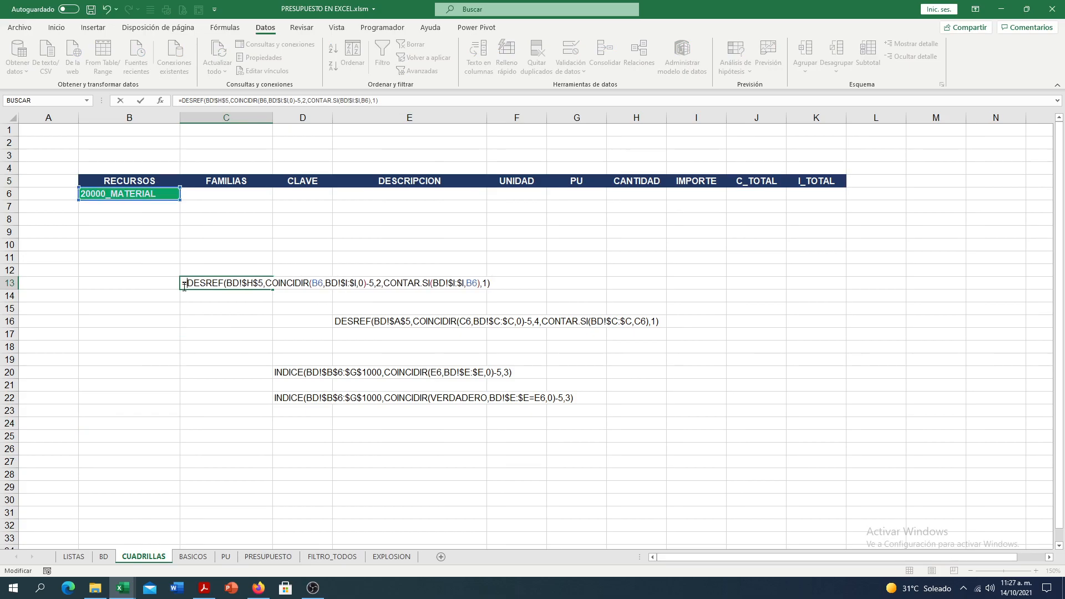
pyautogui.moveTo(312, 284); pyautogui.dragTo(321, 283)
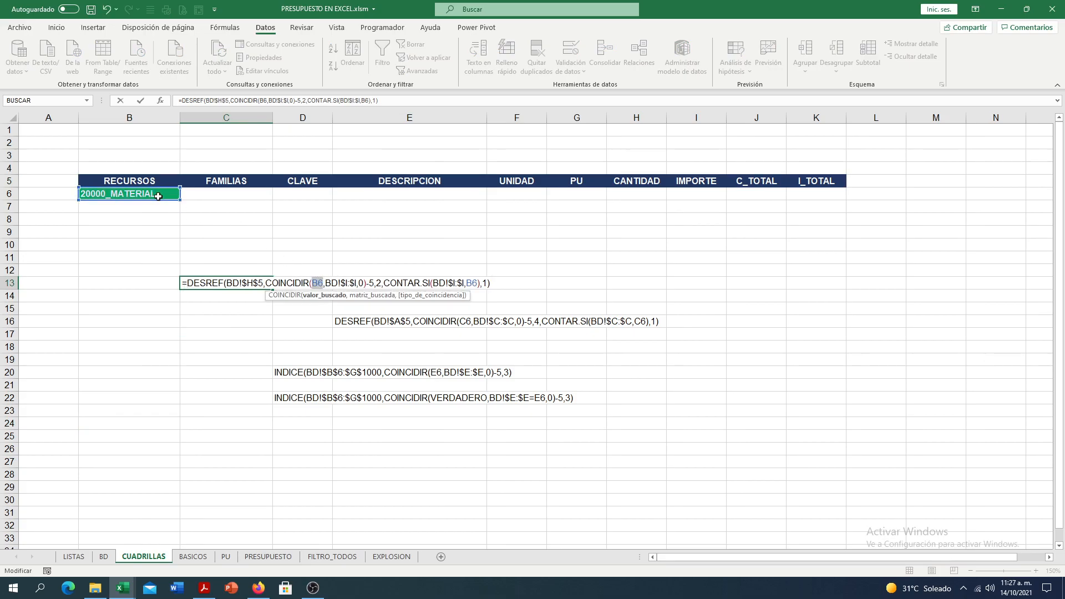
pyautogui.click(467, 283)
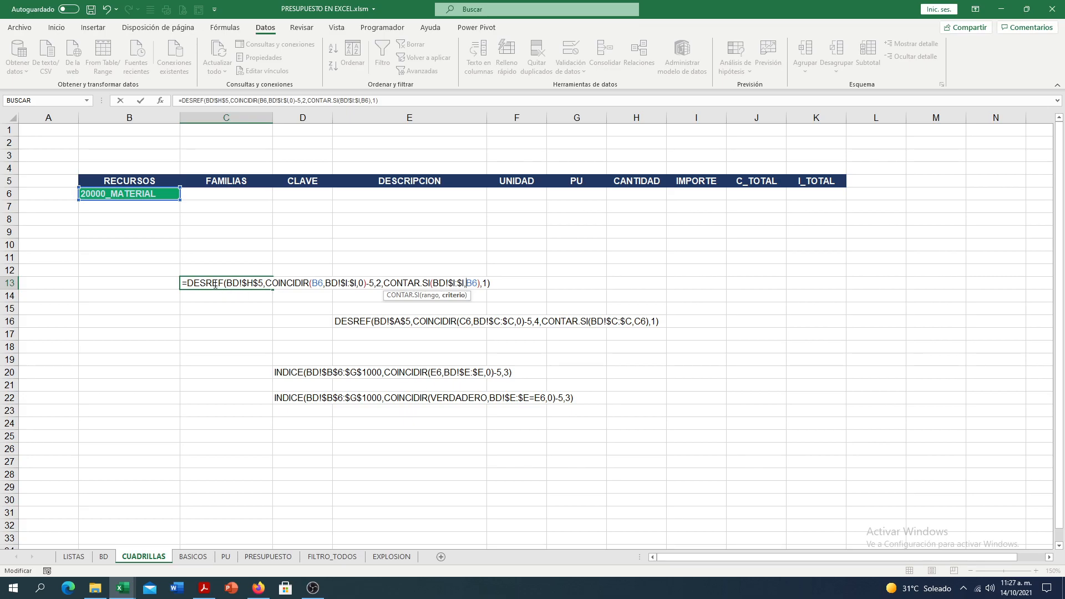
pyautogui.moveTo(183, 285); pyautogui.dragTo(493, 288)
pyautogui.click(56, 27)
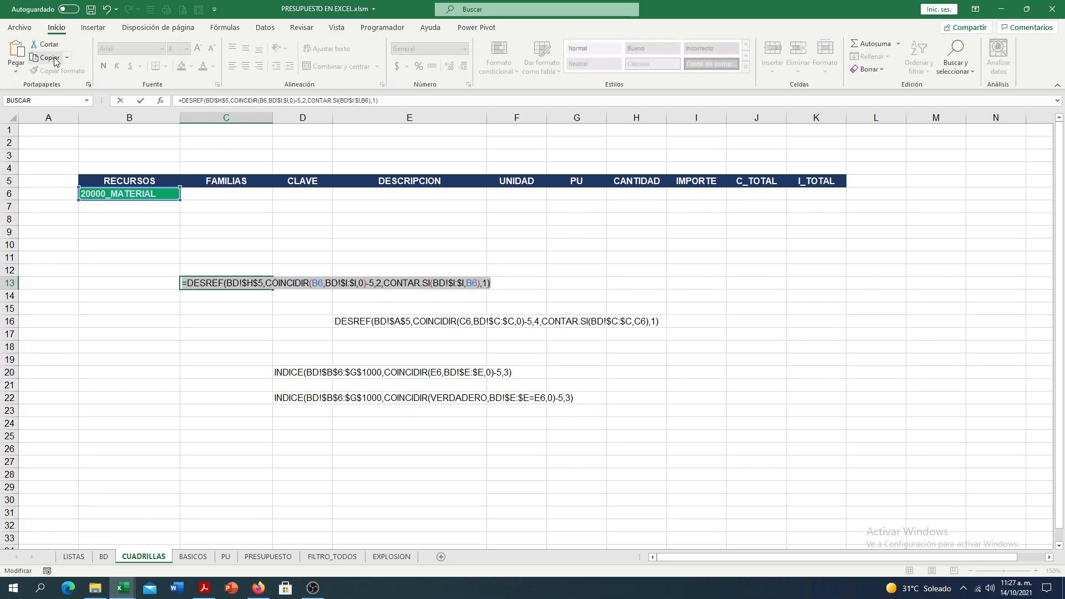
pyautogui.press('Escape')
# - Add a Lista data validation to C6 with the copied DESREF formula as its source, and choose 20200_ACEROS
pyautogui.click(222, 188)
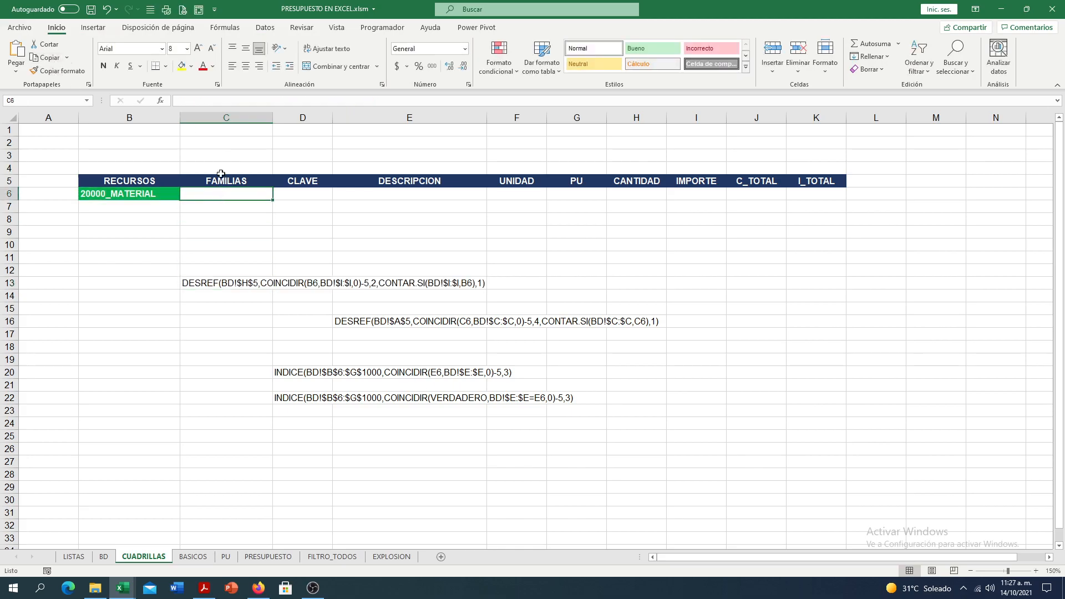
pyautogui.click(264, 28)
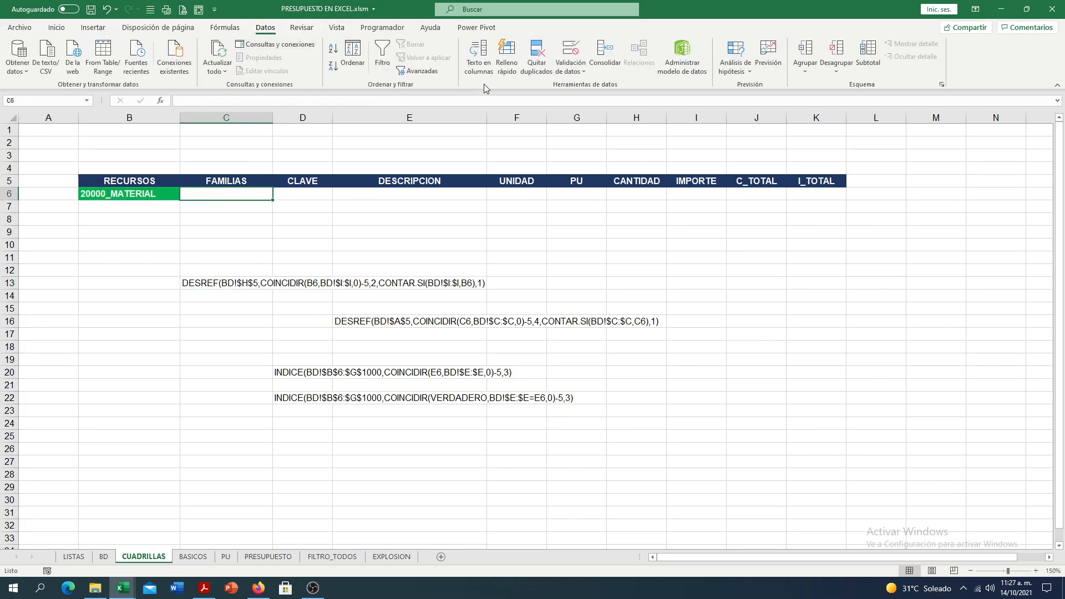
pyautogui.click(569, 75)
pyautogui.click(577, 85)
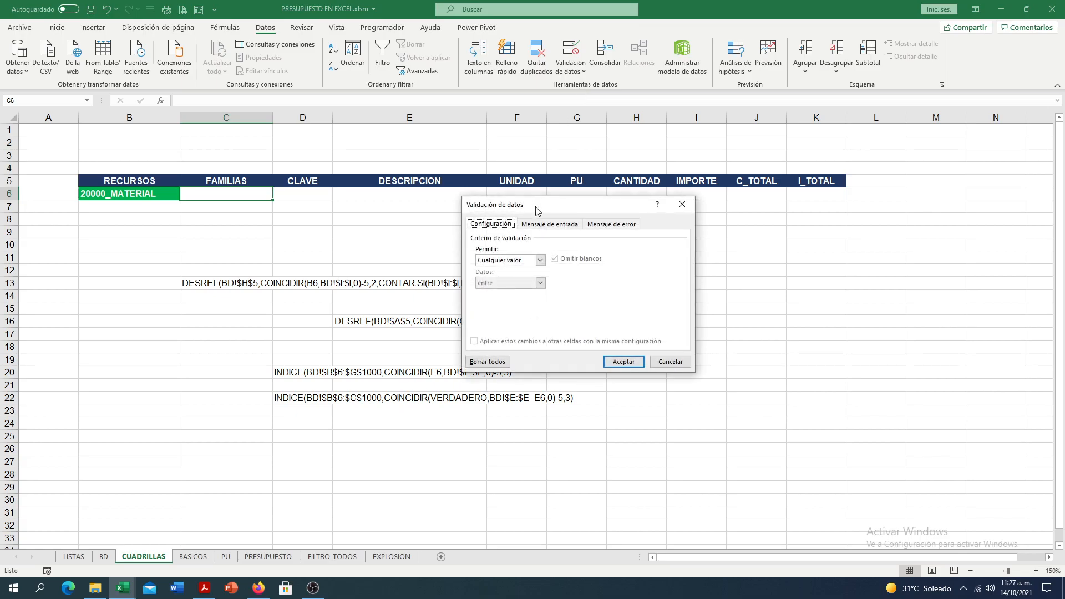
pyautogui.click(541, 260)
pyautogui.click(499, 291)
pyautogui.click(495, 306)
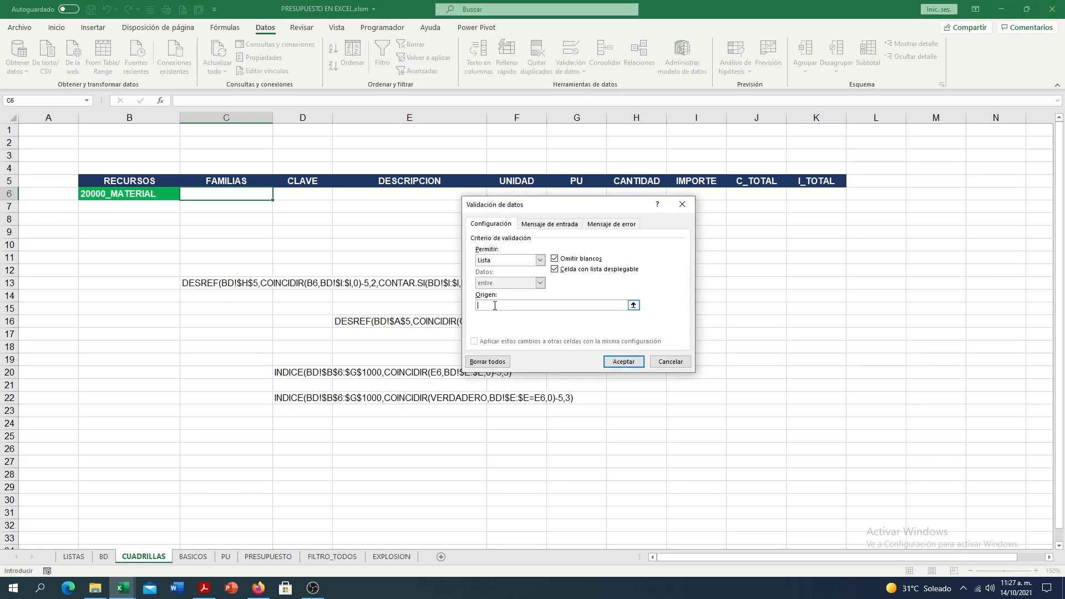
pyautogui.hotkey('ctrl', 'v')
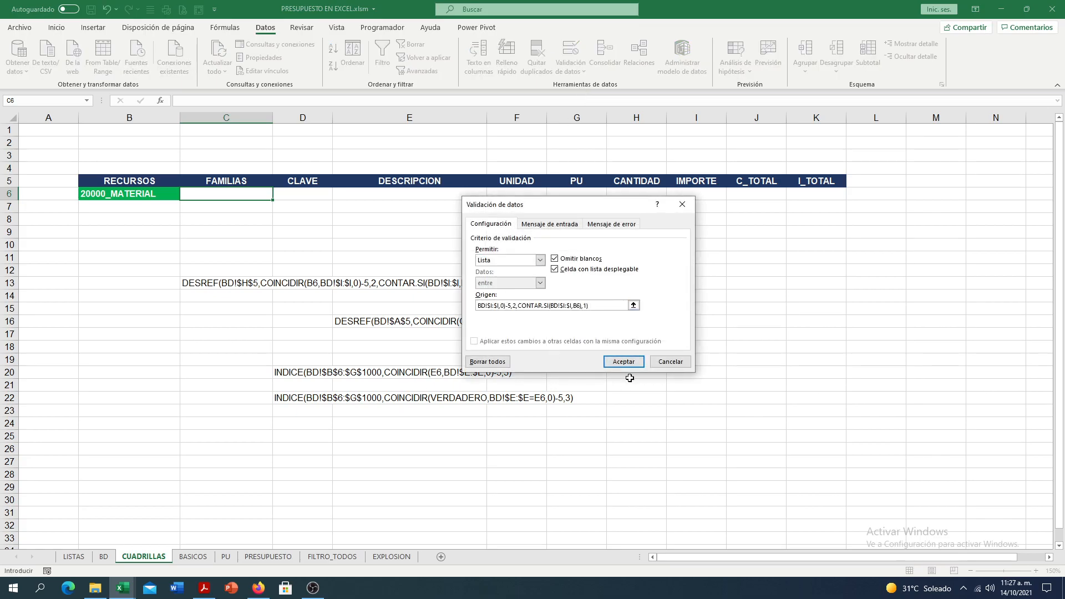
pyautogui.click(624, 361)
pyautogui.click(277, 195)
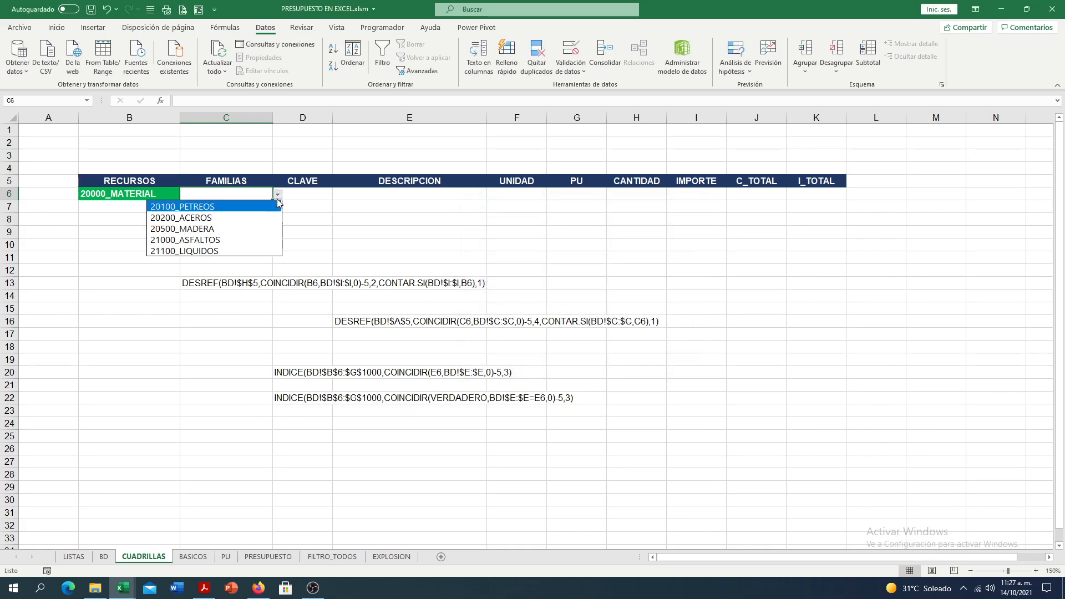
pyautogui.click(236, 217)
# - Test the dependent list by setting B6 to 80000_INDIRECTO, viewing the family options in C6, and restoring 20000_MATERIAL
pyautogui.click(166, 194)
pyautogui.click(185, 195)
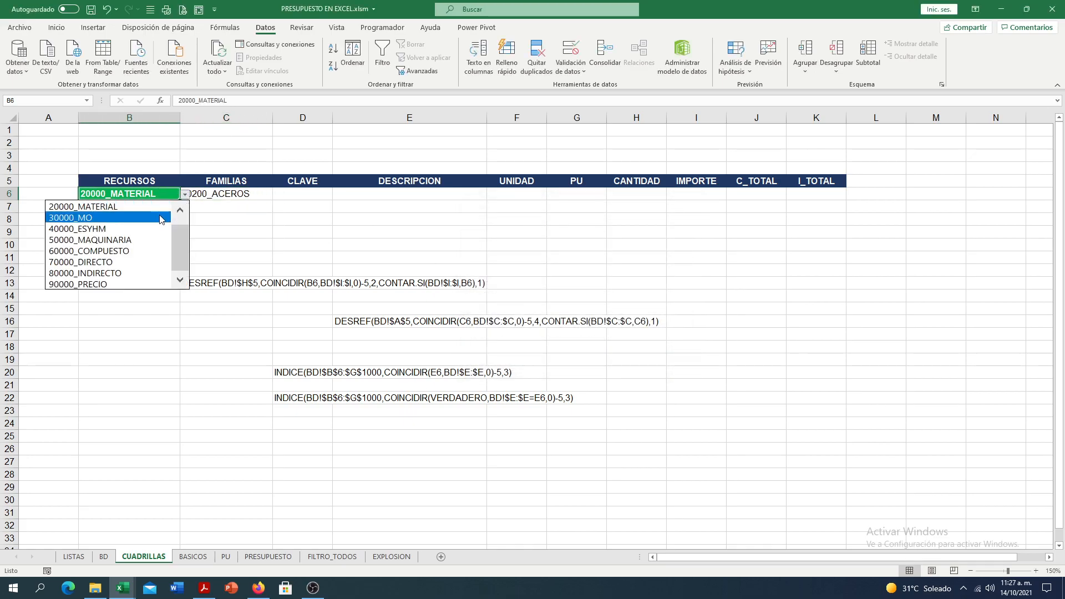
pyautogui.click(156, 273)
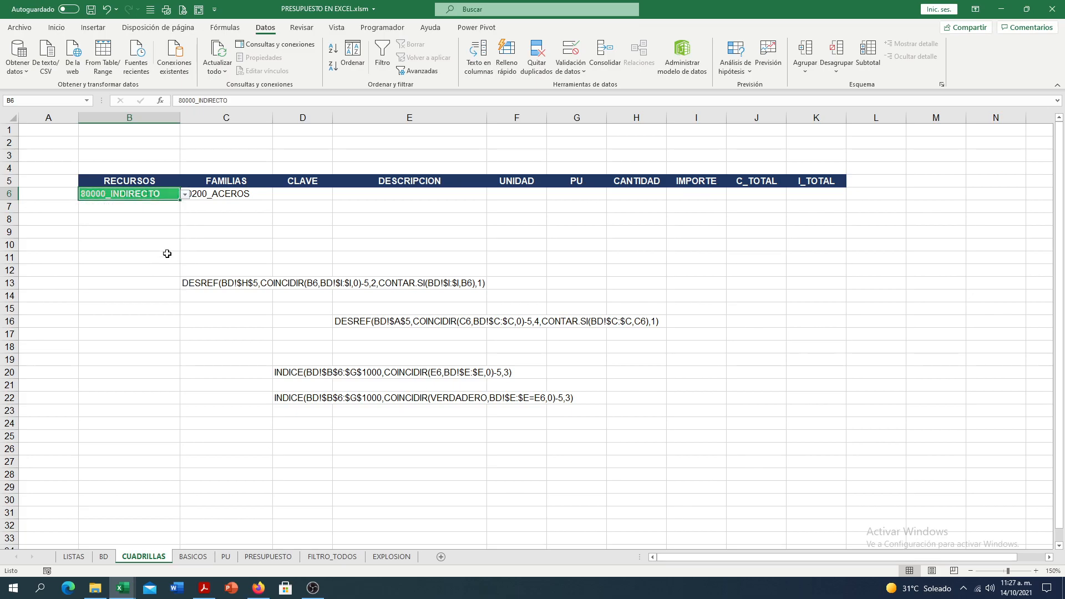
pyautogui.click(242, 193)
pyautogui.click(282, 196)
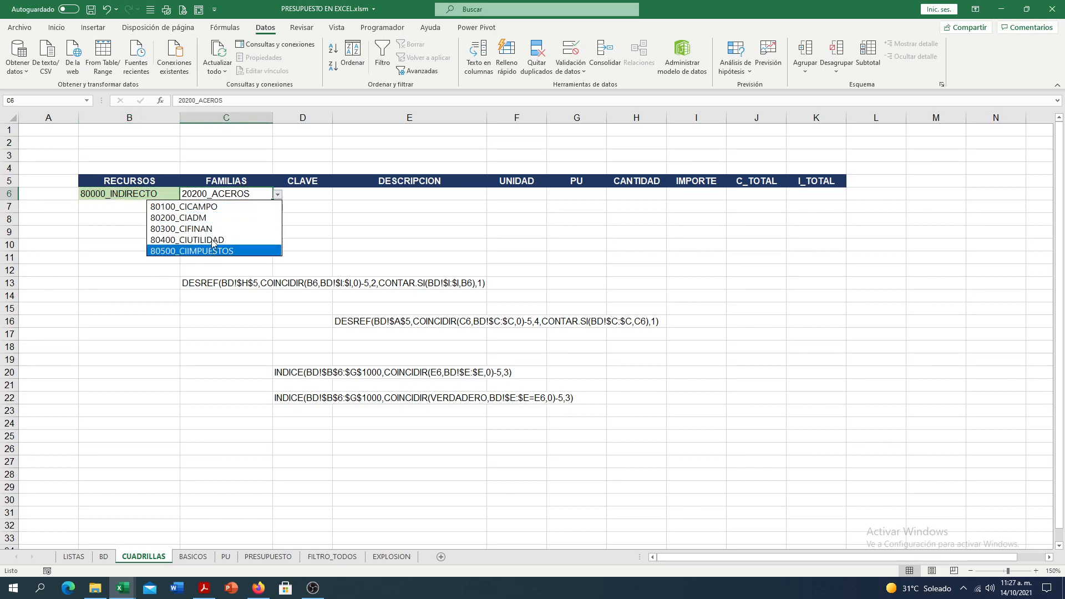
pyautogui.click(170, 197)
pyautogui.click(171, 197)
pyautogui.click(185, 195)
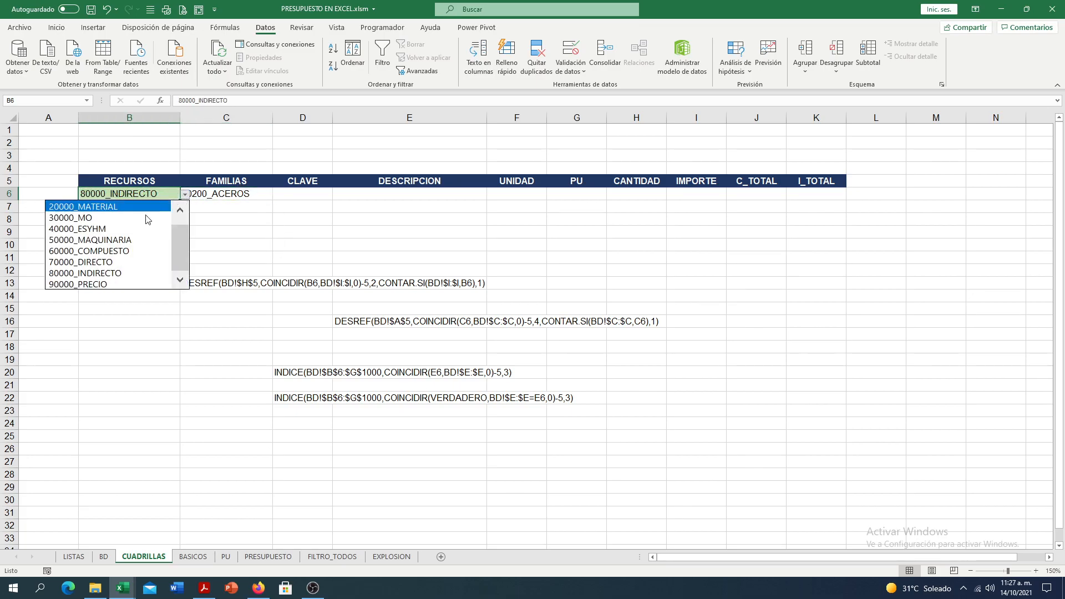
pyautogui.click(155, 210)
pyautogui.click(250, 197)
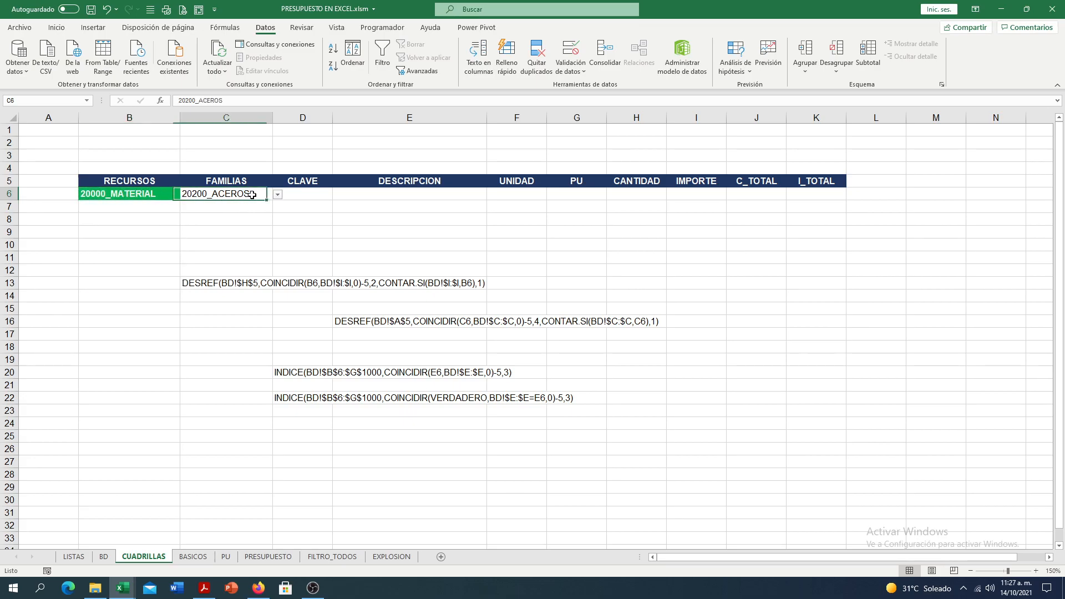
# - Move the DESREF formula text from C13 to C2 and the one from E16 to E6
pyautogui.click(217, 282)
pyautogui.moveTo(217, 281); pyautogui.dragTo(239, 144)
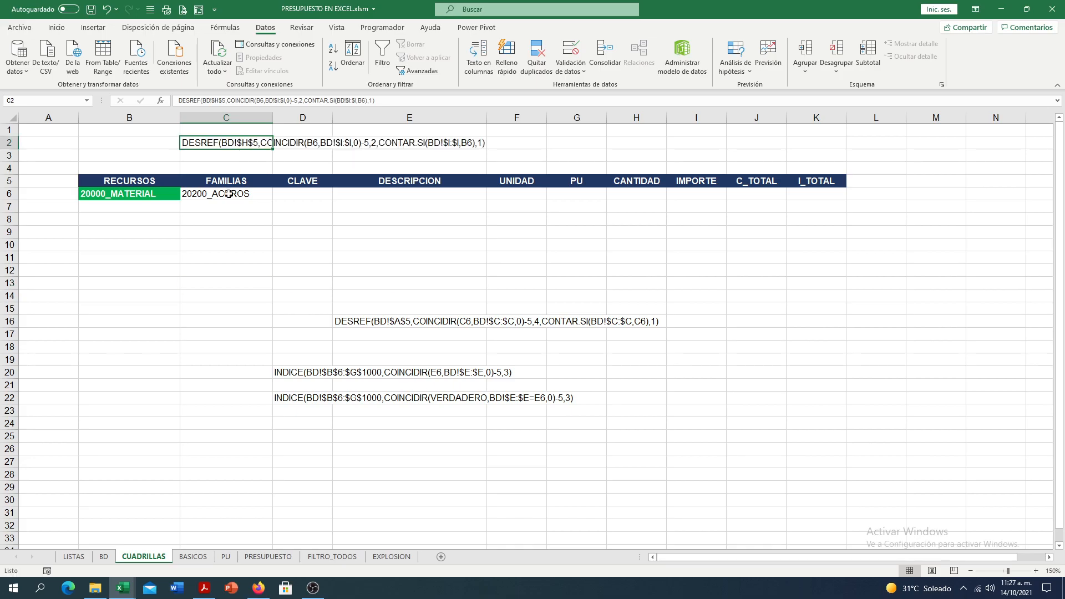
pyautogui.click(360, 322)
pyautogui.moveTo(362, 317); pyautogui.dragTo(406, 200)
# - Reselect 20200_ACEROS as the family in C6, and try horizontal centring on the cell before reverting it
pyautogui.click(216, 190)
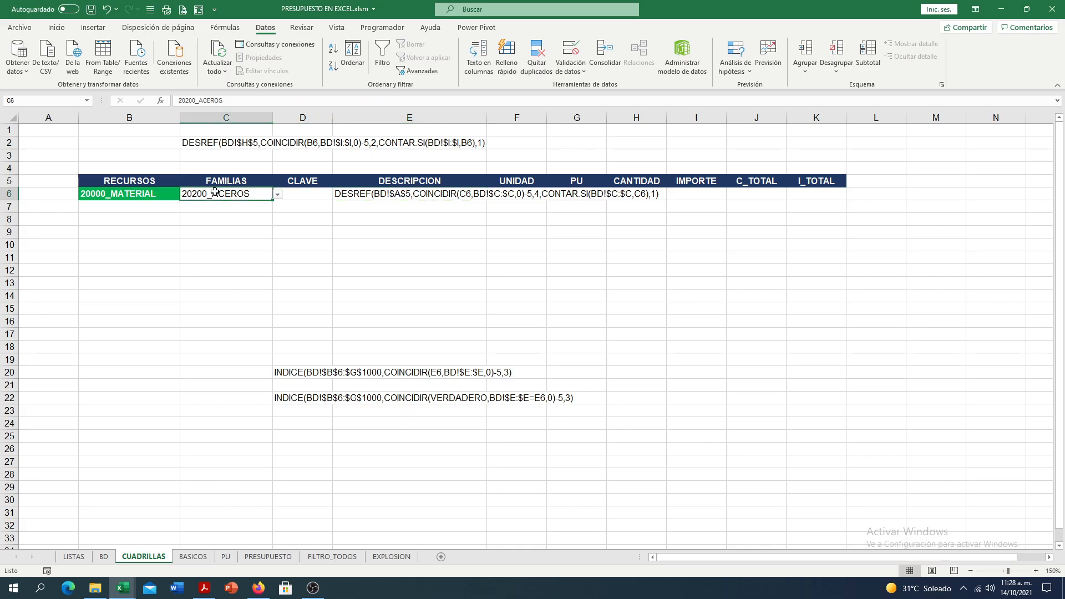
pyautogui.click(278, 196)
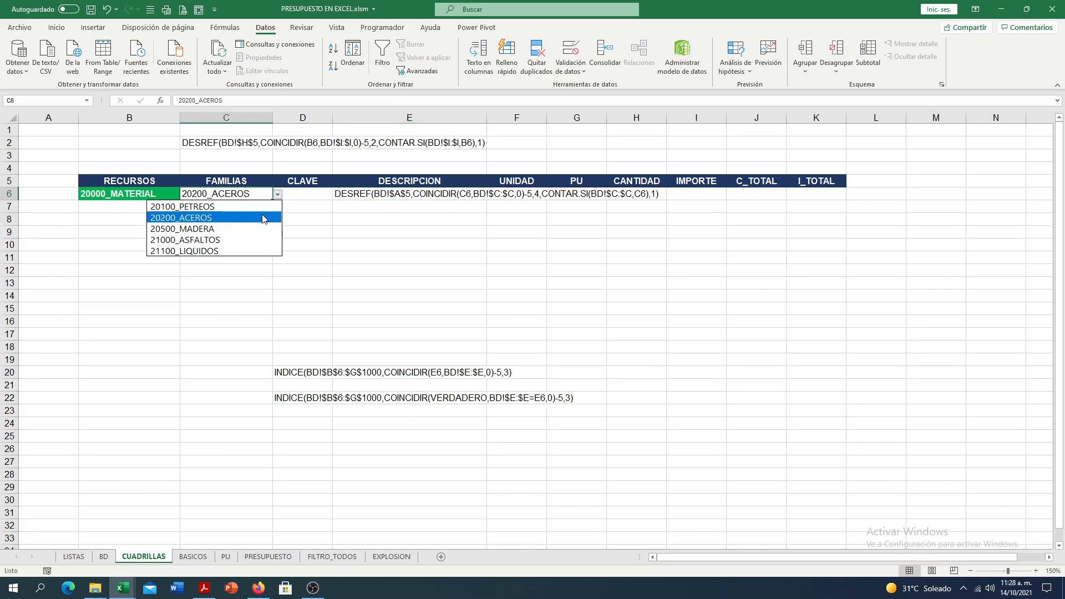
pyautogui.click(263, 218)
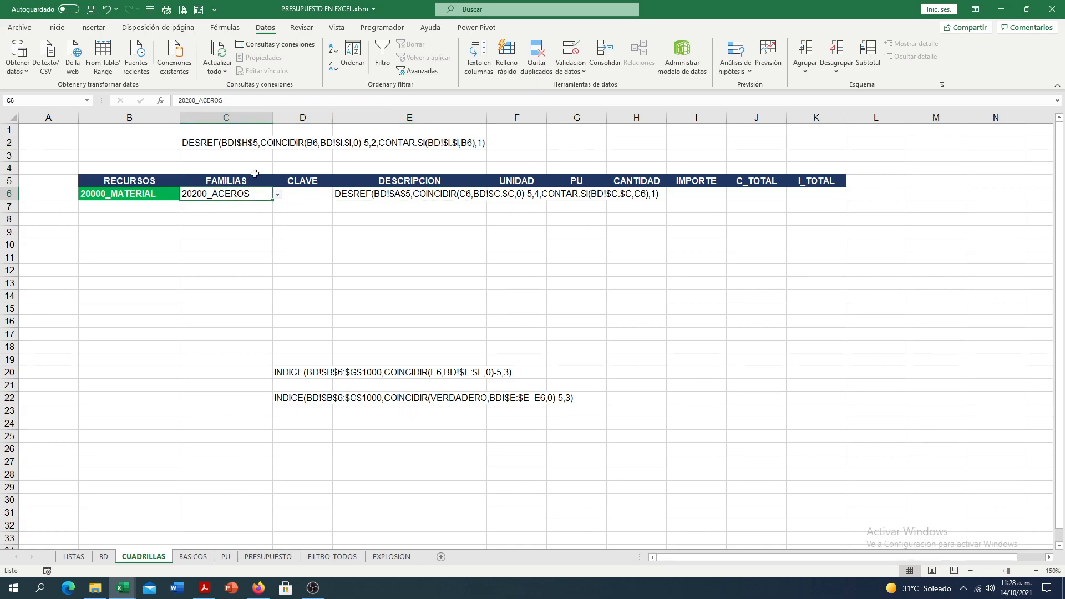
pyautogui.click(57, 28)
pyautogui.click(246, 67)
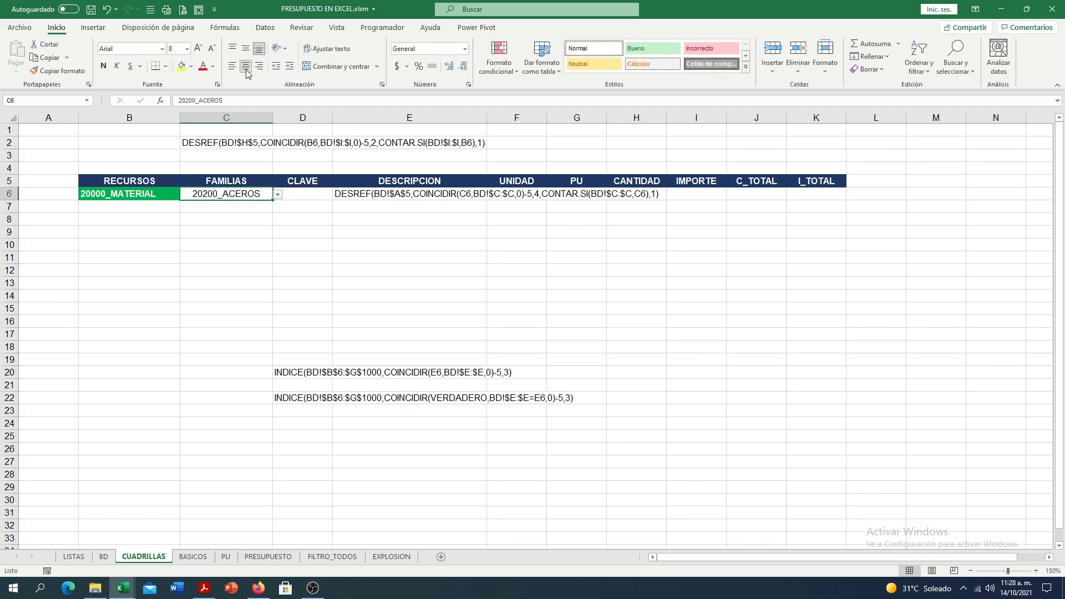
pyautogui.click(246, 67)
# - Move the DESREF formula text from E6 to E13 and inspect its BD!$A$5 reference, leaving the cell as plain text
pyautogui.click(371, 202)
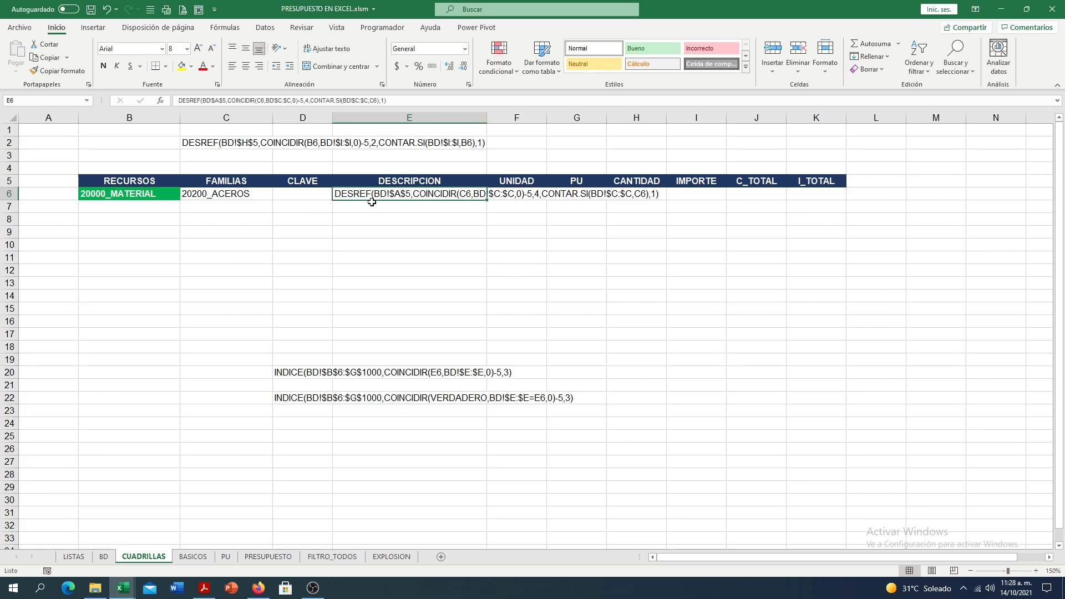
pyautogui.moveTo(374, 200); pyautogui.dragTo(352, 285)
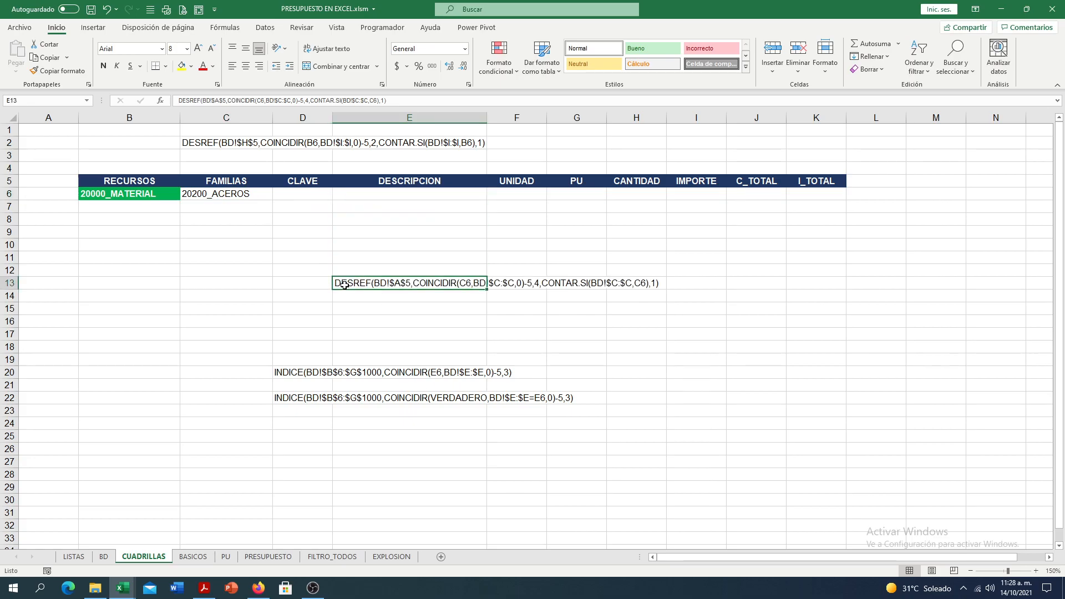
pyautogui.doubleClick(335, 285)
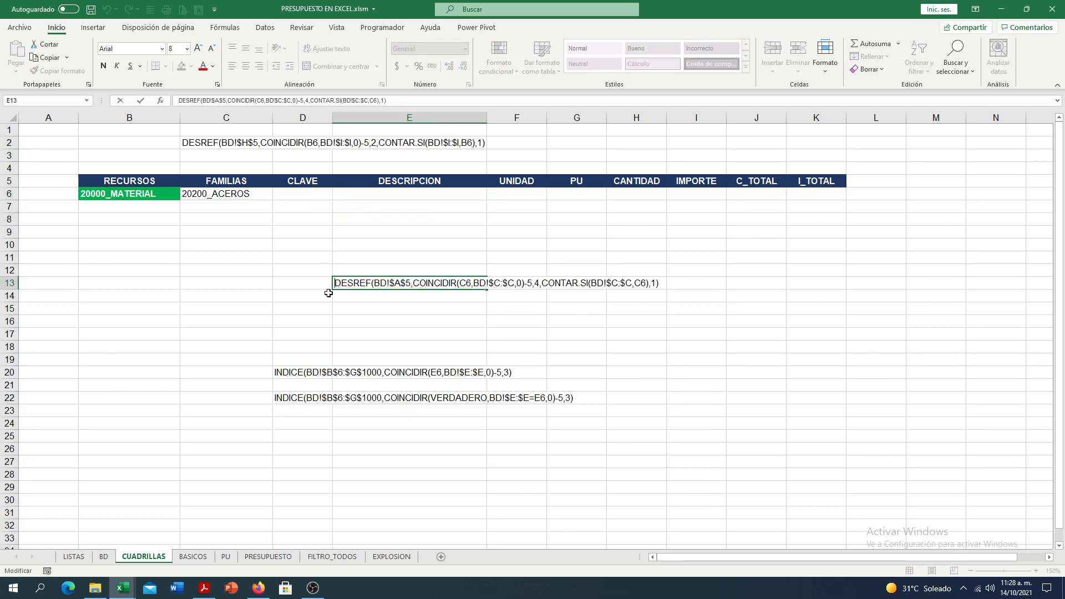
pyautogui.write('=')
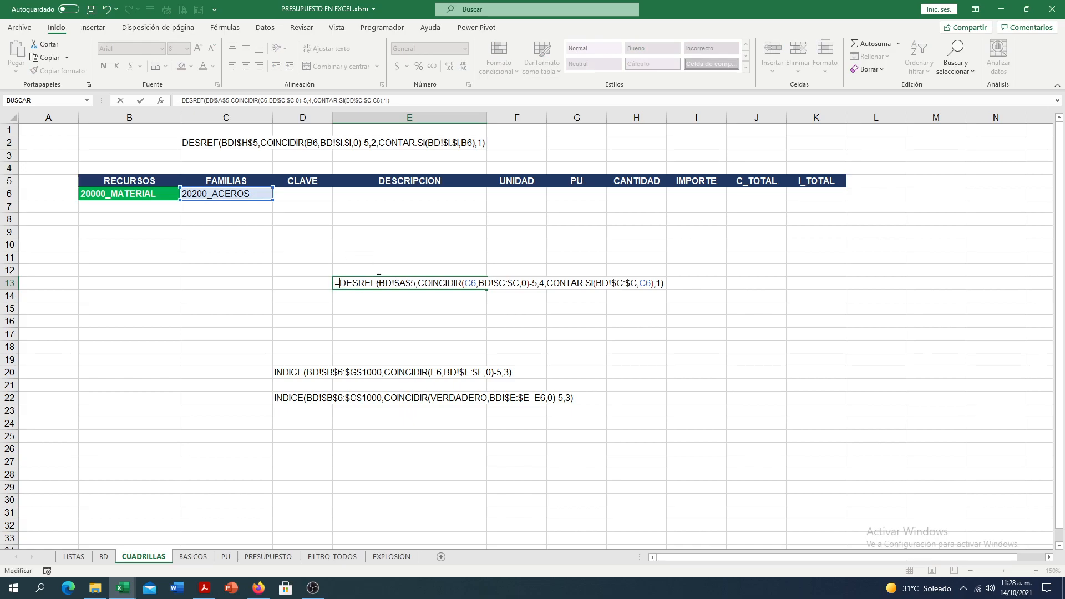
pyautogui.moveTo(392, 284); pyautogui.dragTo(416, 284)
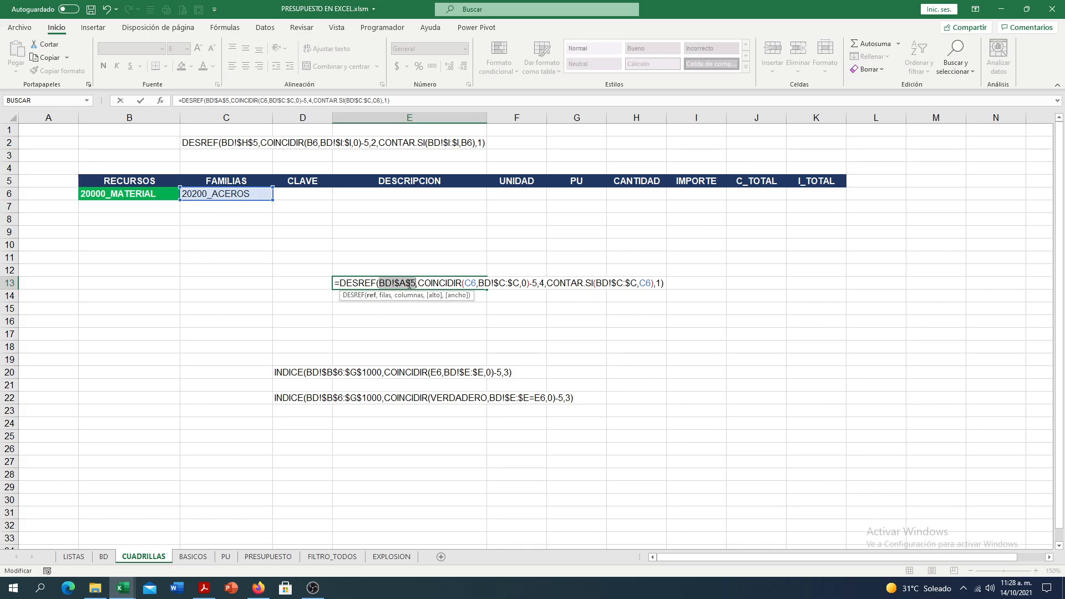
pyautogui.click(342, 284)
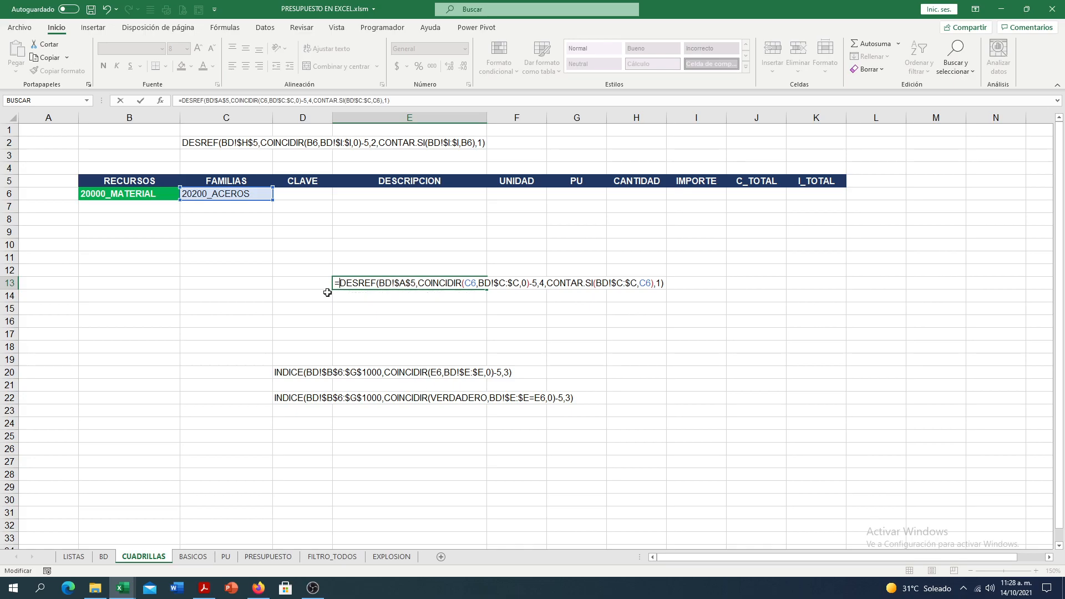
pyautogui.press('BackSpace')
pyautogui.press('Return')
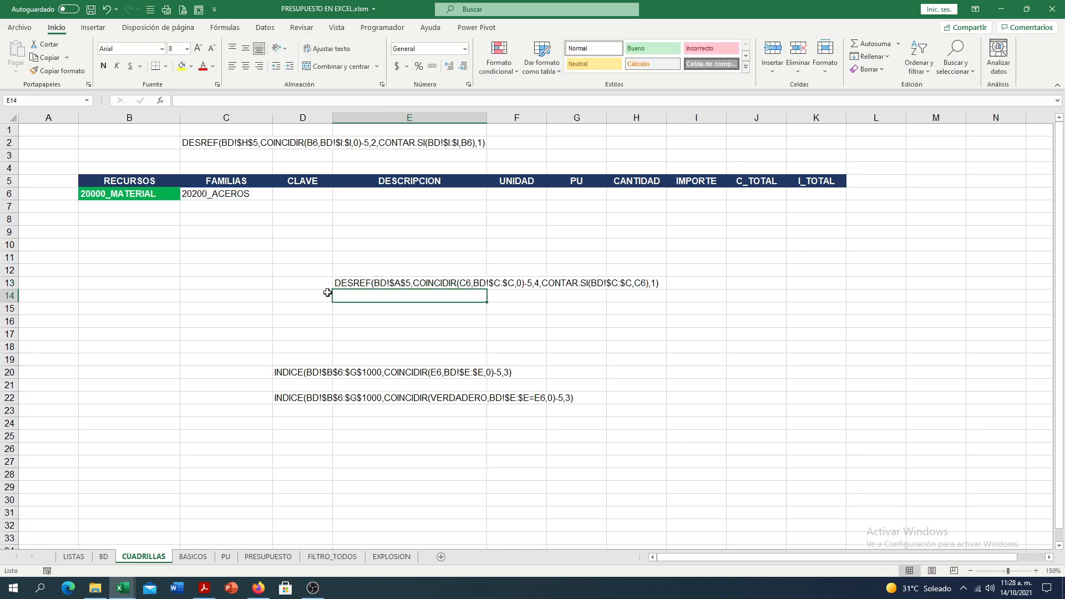
# - Mark reference cell A5 on the BD sheet with a yellow fill, and remove the fill again
pyautogui.click(104, 556)
pyautogui.moveTo(50, 181); pyautogui.dragTo(532, 436)
pyautogui.click(48, 181)
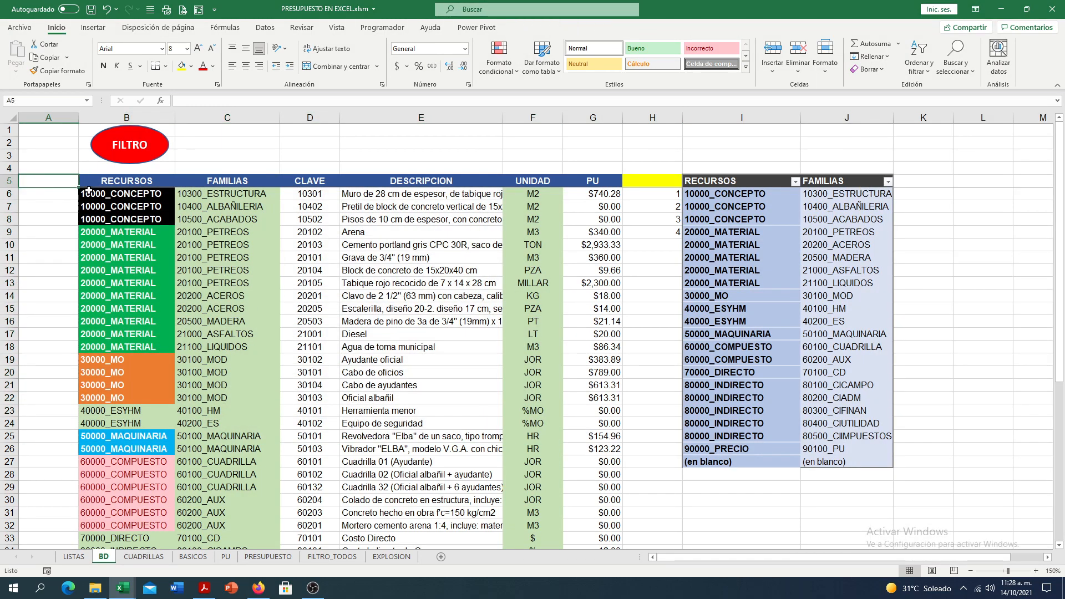
pyautogui.click(182, 66)
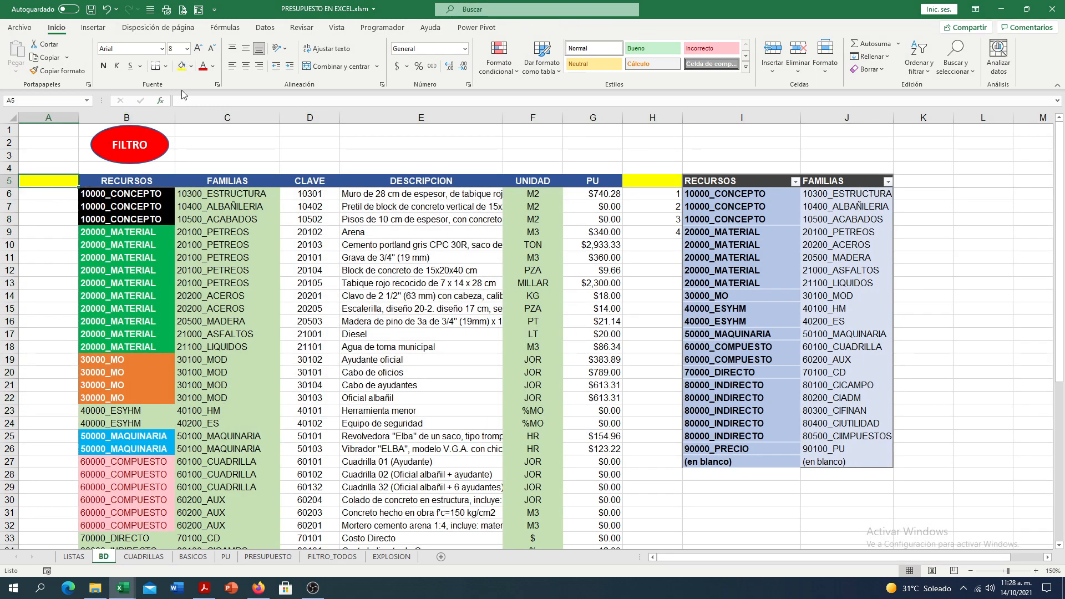
pyautogui.click(191, 66)
pyautogui.click(200, 190)
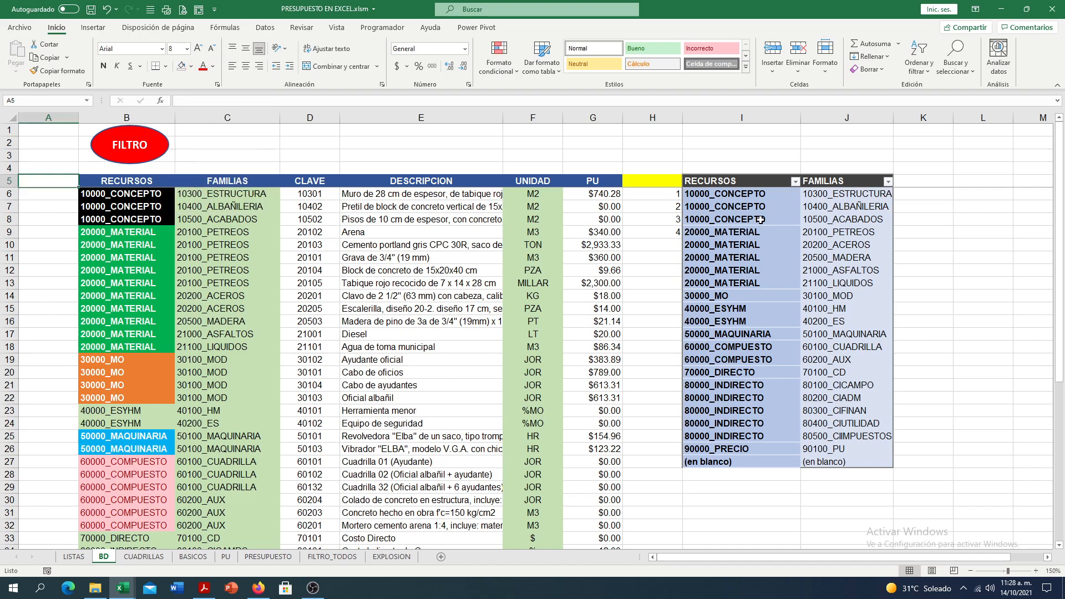
# - Remove the yellow fill from H5 on BD and delete the contents of column H
pyautogui.click(662, 179)
pyautogui.click(182, 66)
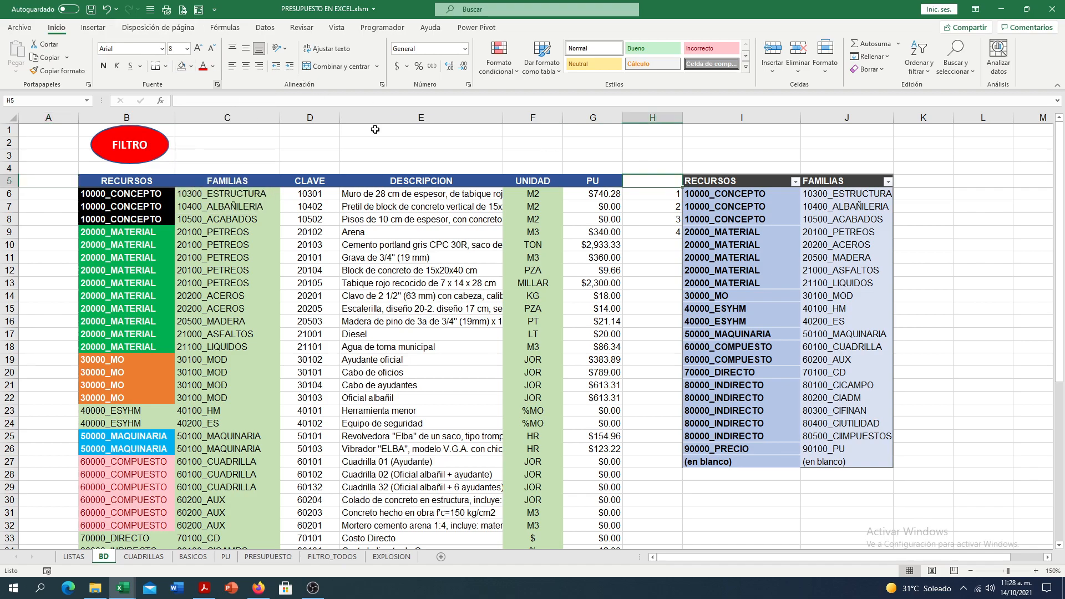
pyautogui.click(668, 117)
pyautogui.press('Delete')
pyautogui.click(54, 230)
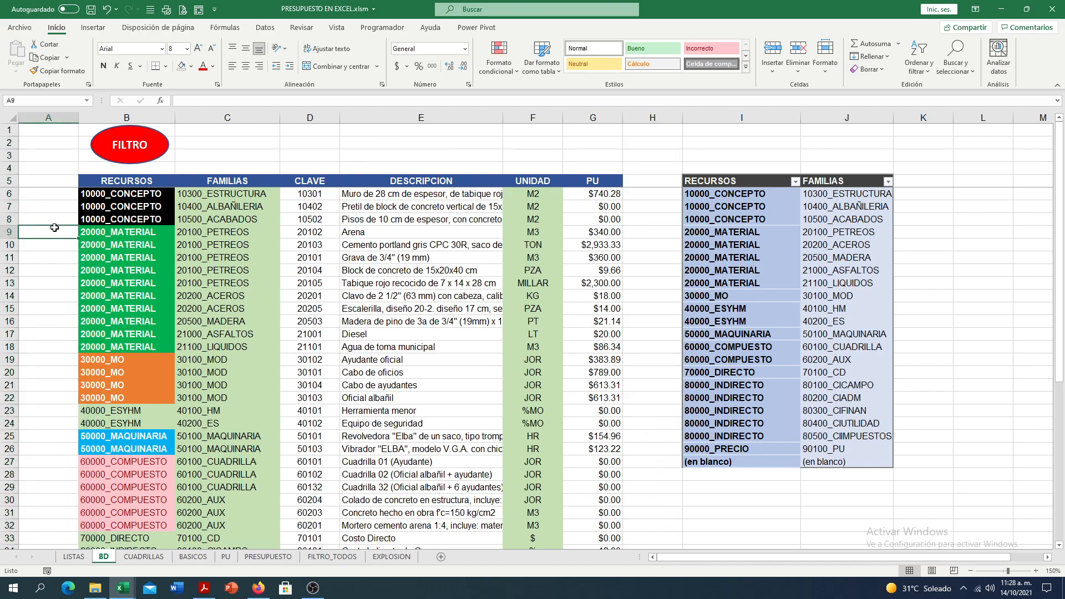
# - Compare the FAMILIAS column on BD with the family chosen in C6 of CUADRILLAS, and return to BD
pyautogui.click(224, 118)
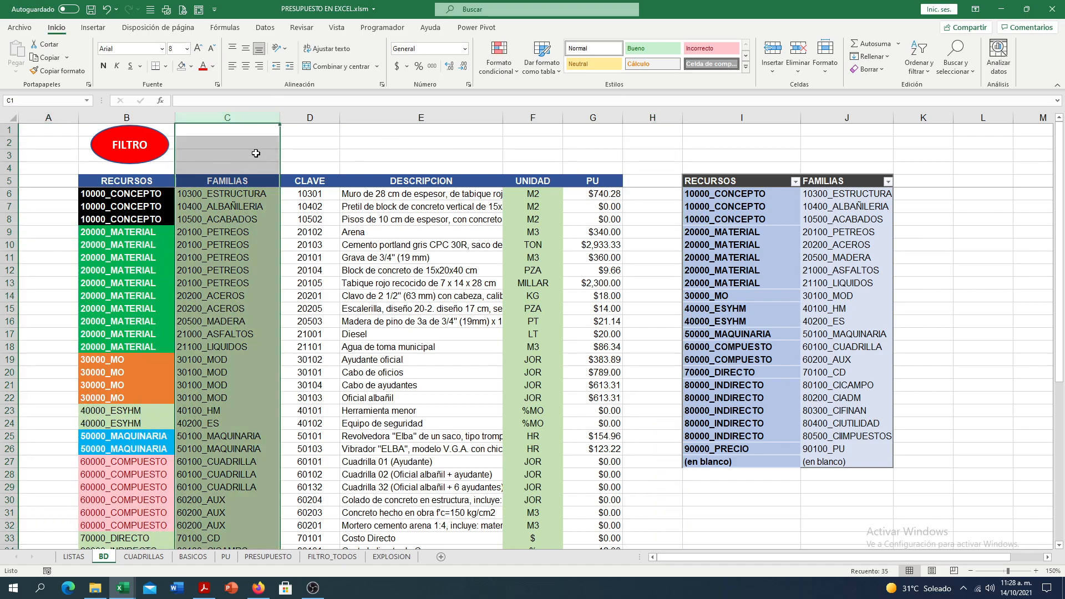
pyautogui.click(127, 561)
pyautogui.click(214, 193)
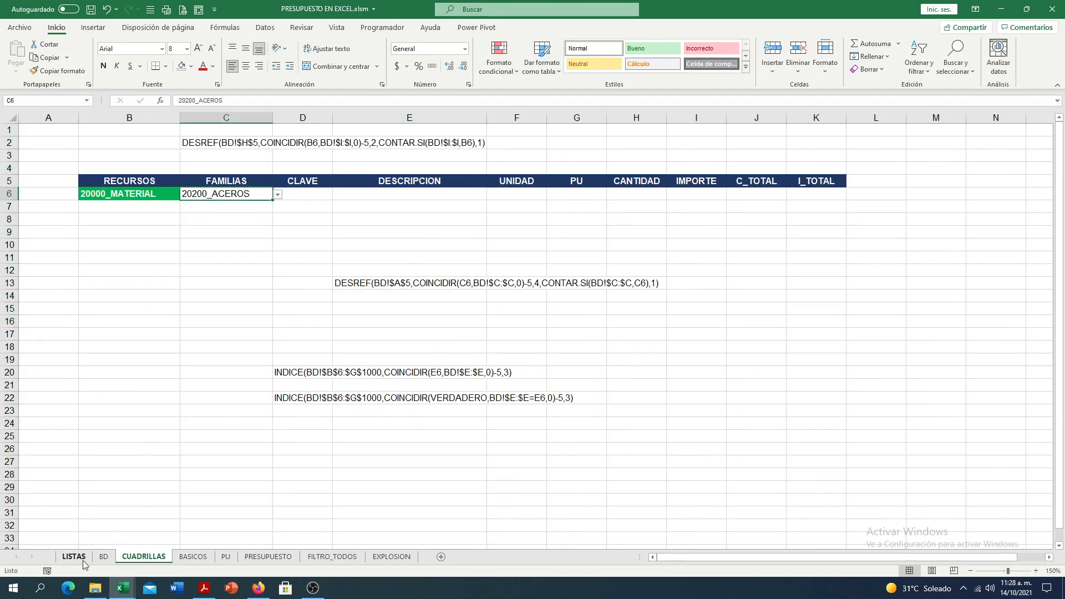
pyautogui.click(105, 558)
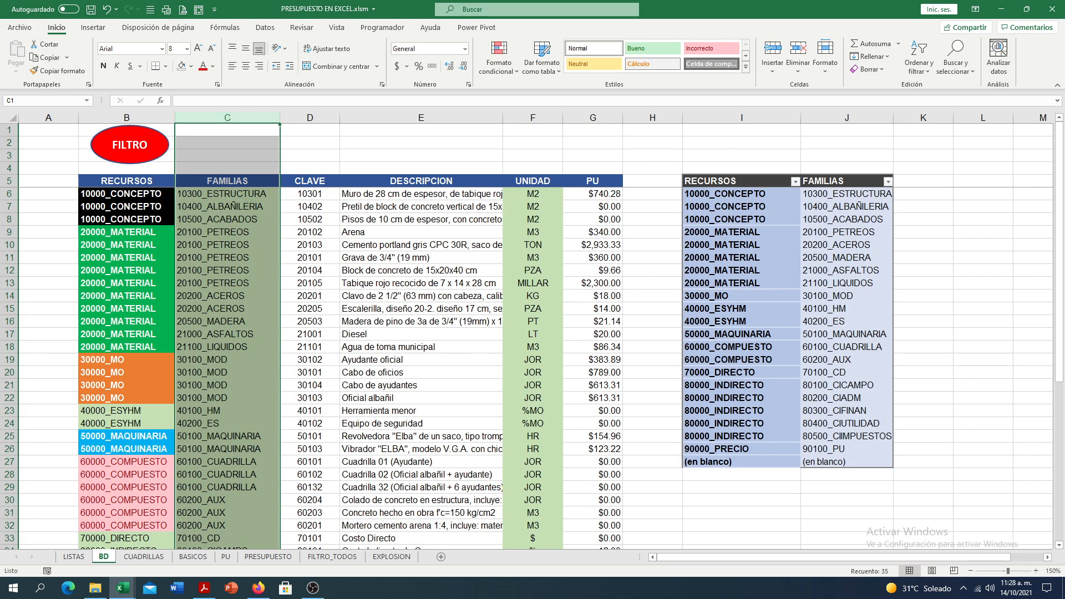
# - Compare the family in C6 of CUADRILLAS with reference cell A5 and the FAMILIAS column on BD, and return to CUADRILLAS
pyautogui.click(143, 556)
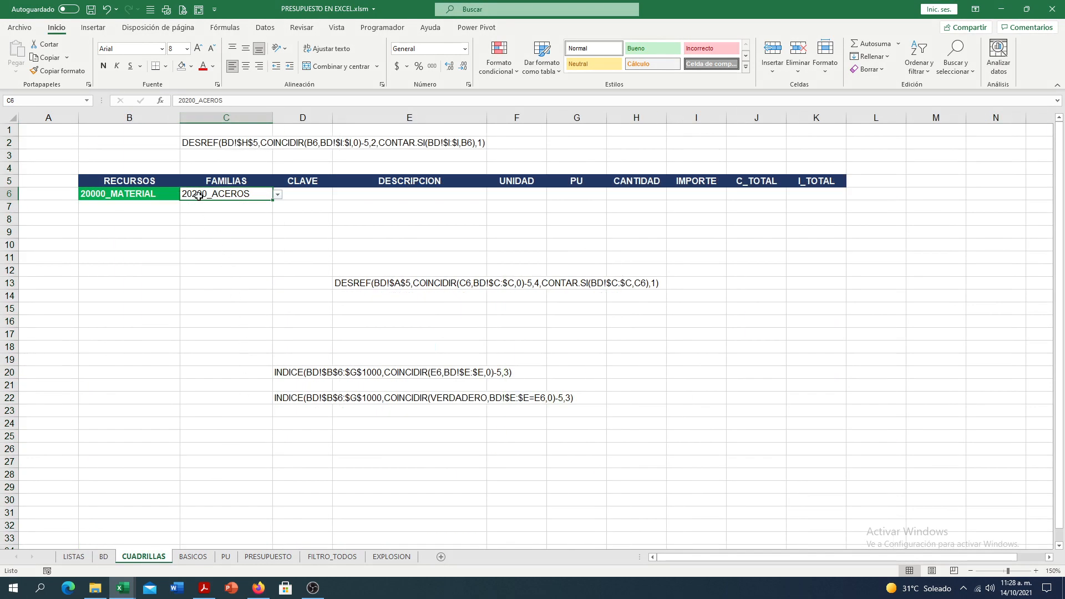
pyautogui.click(106, 558)
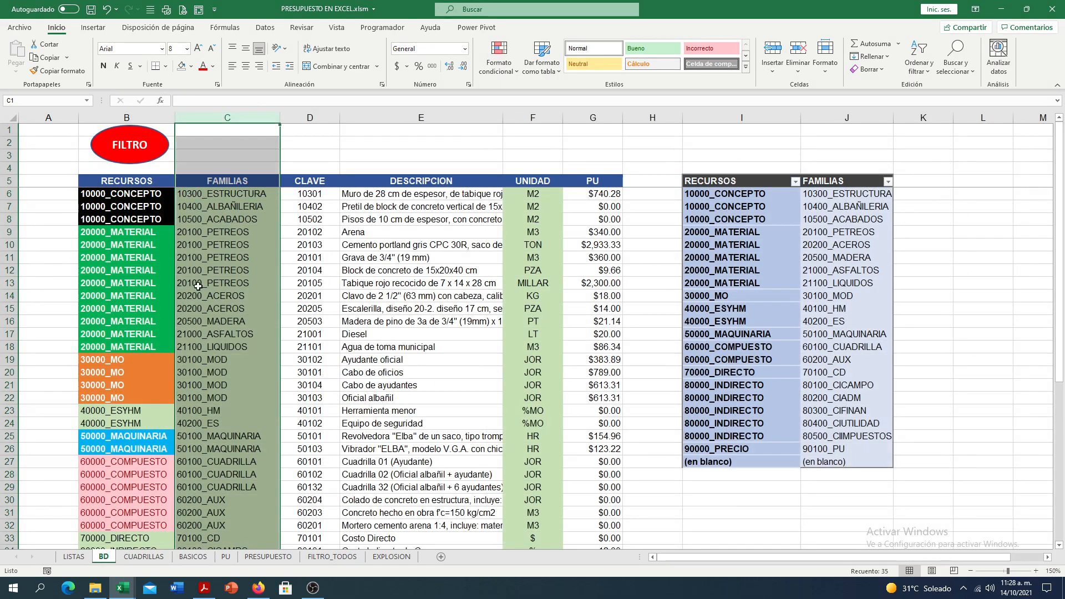
pyautogui.click(44, 178)
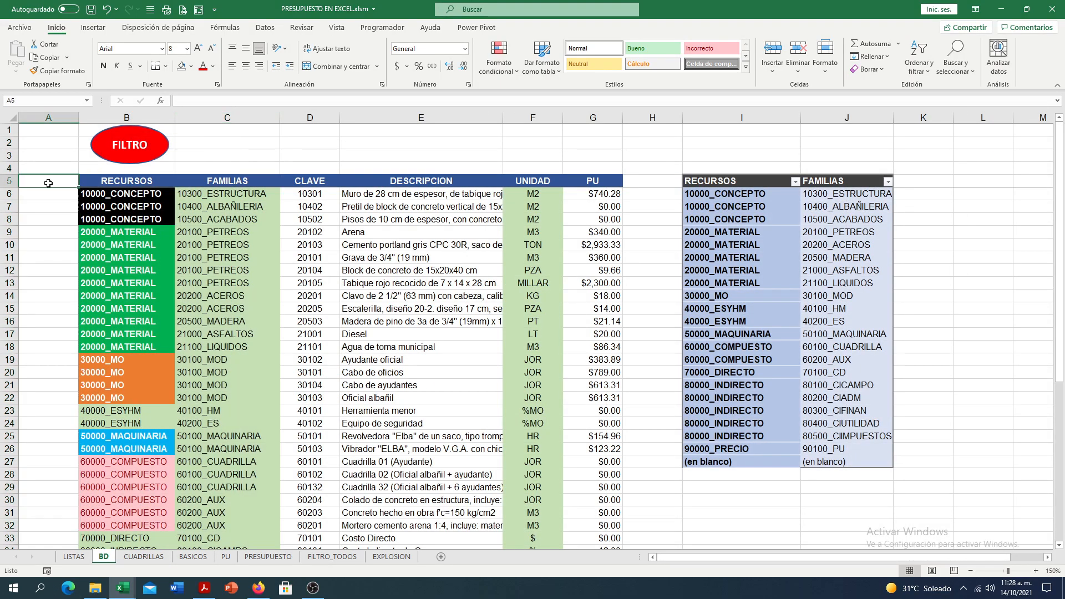
pyautogui.click(259, 116)
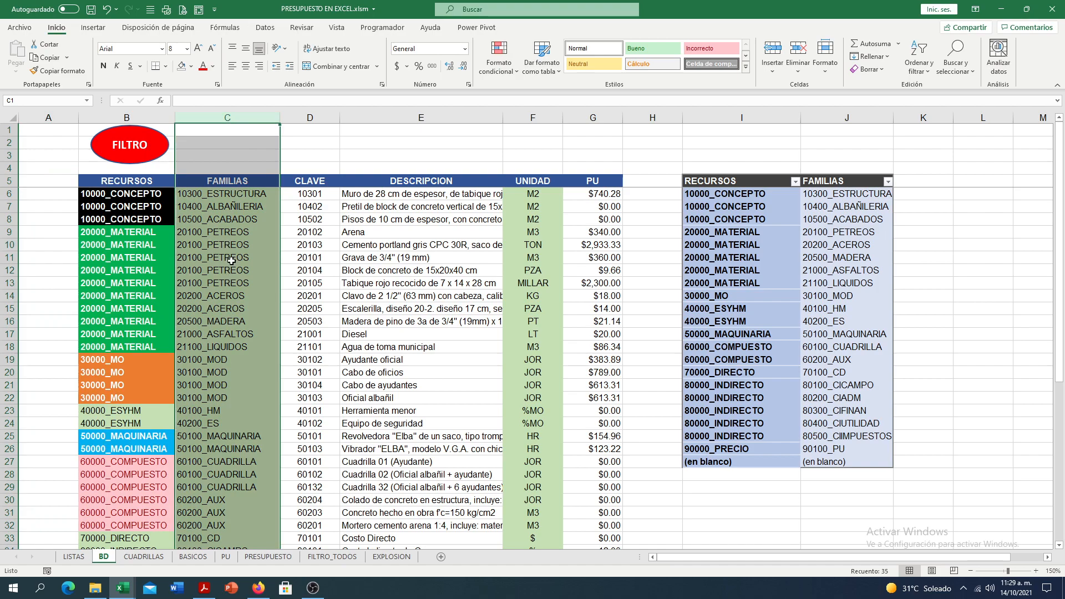
pyautogui.click(133, 558)
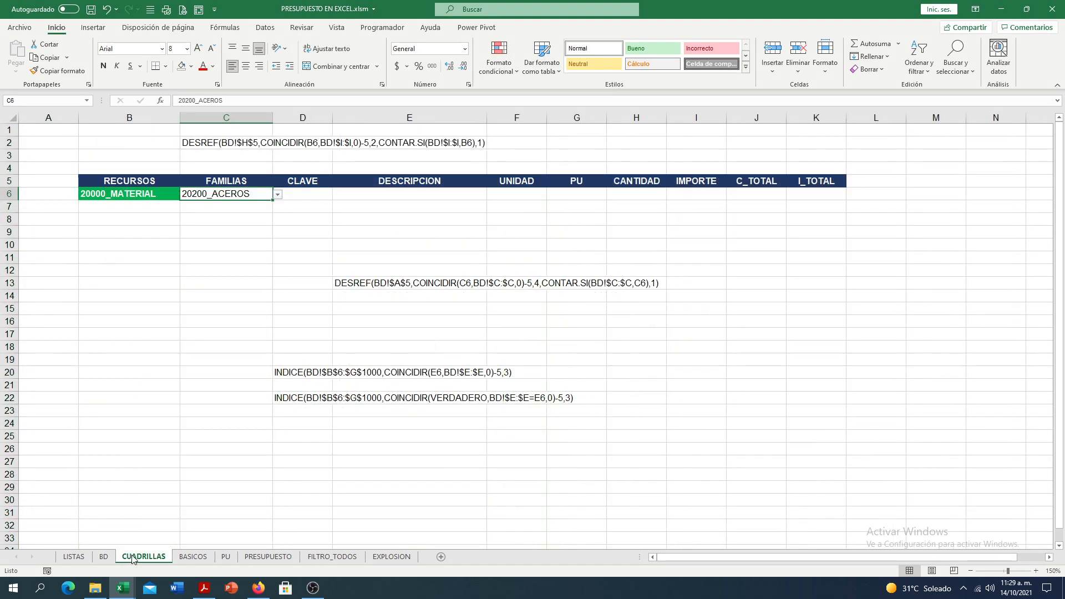
# - Inspect the reference and rows arguments of the DESREF formula in E13, and leave the cell as plain text
pyautogui.click(337, 283)
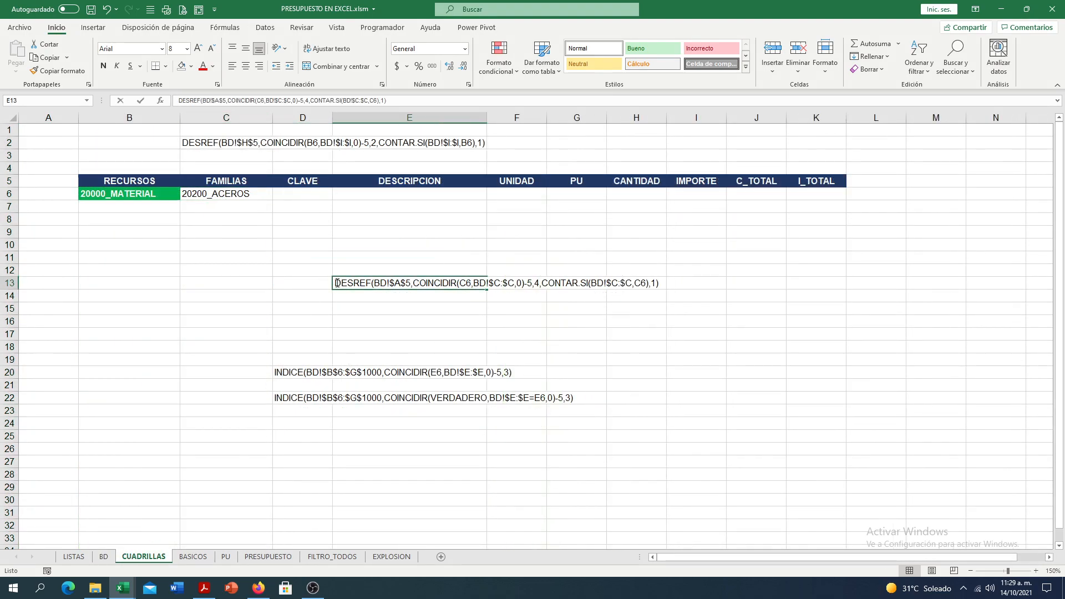
pyautogui.doubleClick(337, 283)
pyautogui.write('=')
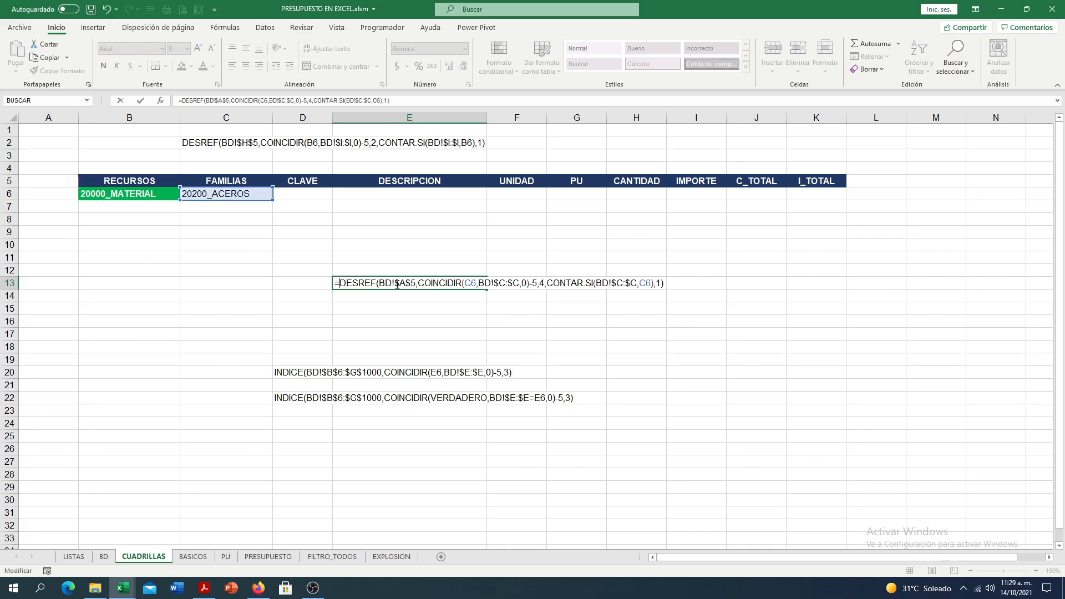
pyautogui.click(397, 284)
pyautogui.click(370, 296)
pyautogui.click(383, 296)
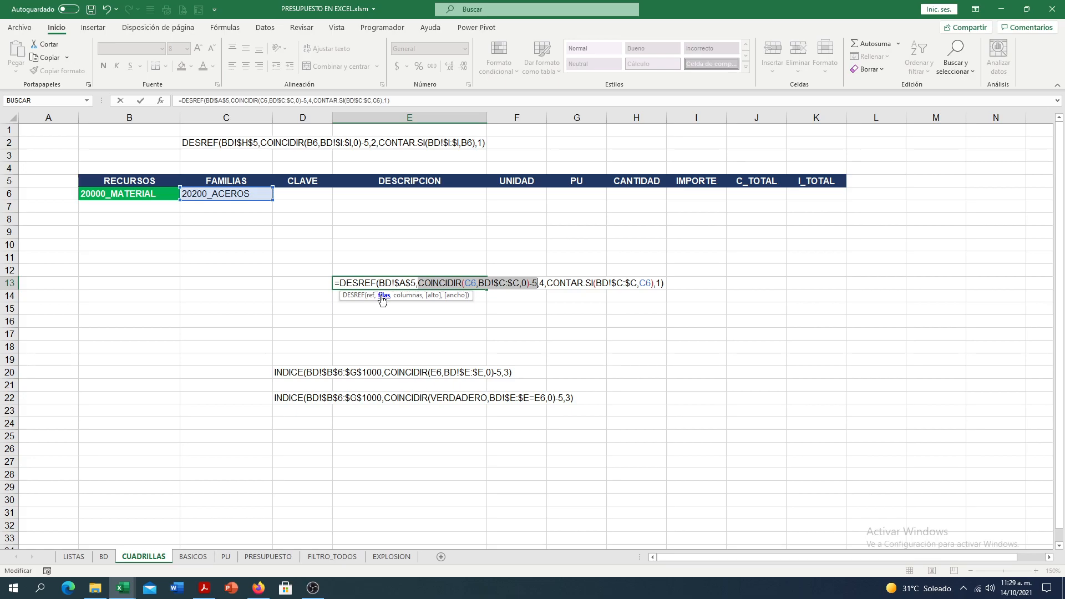
pyautogui.press('Escape')
# - On BD, locate the first 20200_ACEROS row below the 20100_PETREOS rows and compare it with header row 5
pyautogui.click(104, 556)
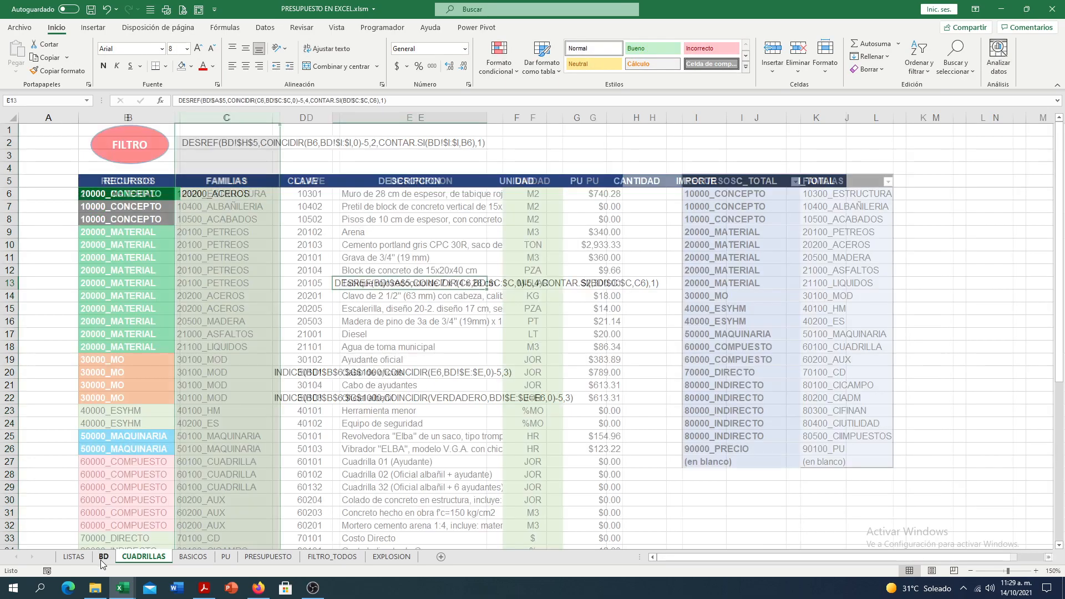
pyautogui.click(229, 232)
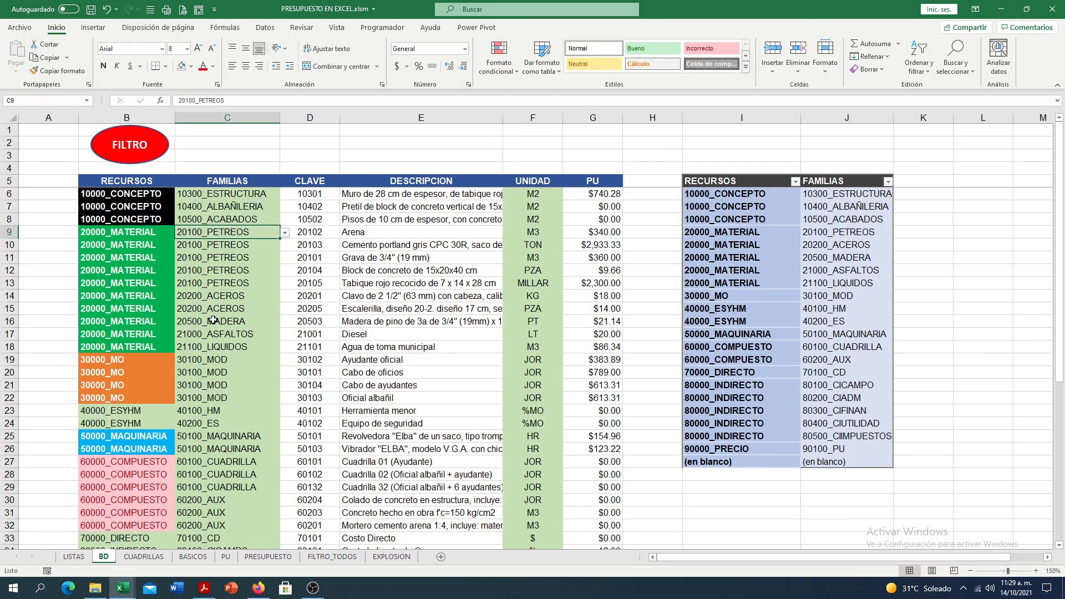
pyautogui.click(216, 296)
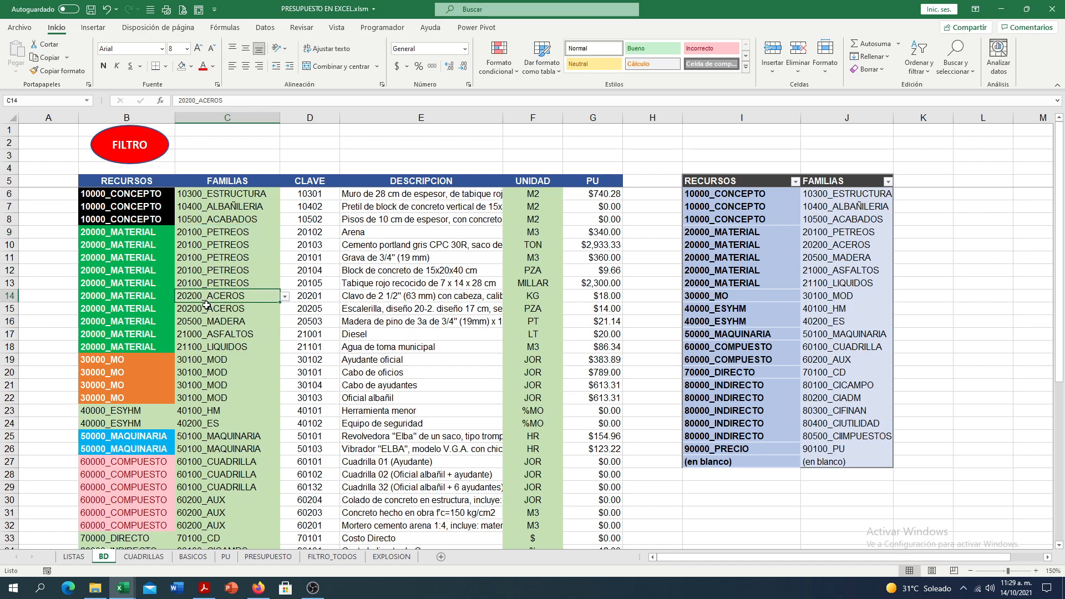
pyautogui.click(11, 296)
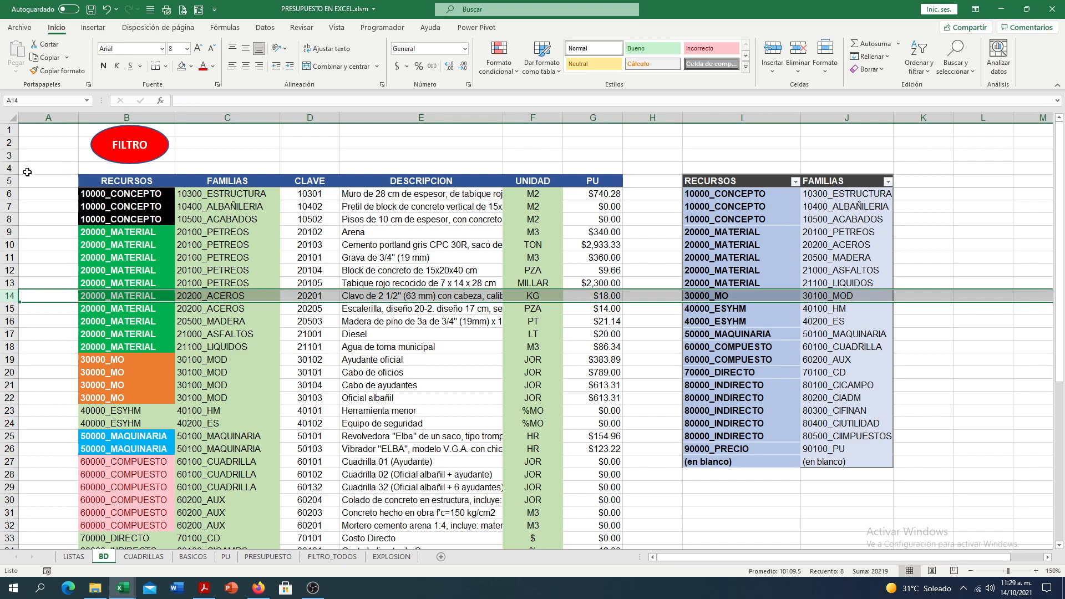
pyautogui.click(10, 182)
# - Number cells A6:A14 on BD from 1 to 9 to count the rows below the header, and clear the numbers again
pyautogui.click(47, 195)
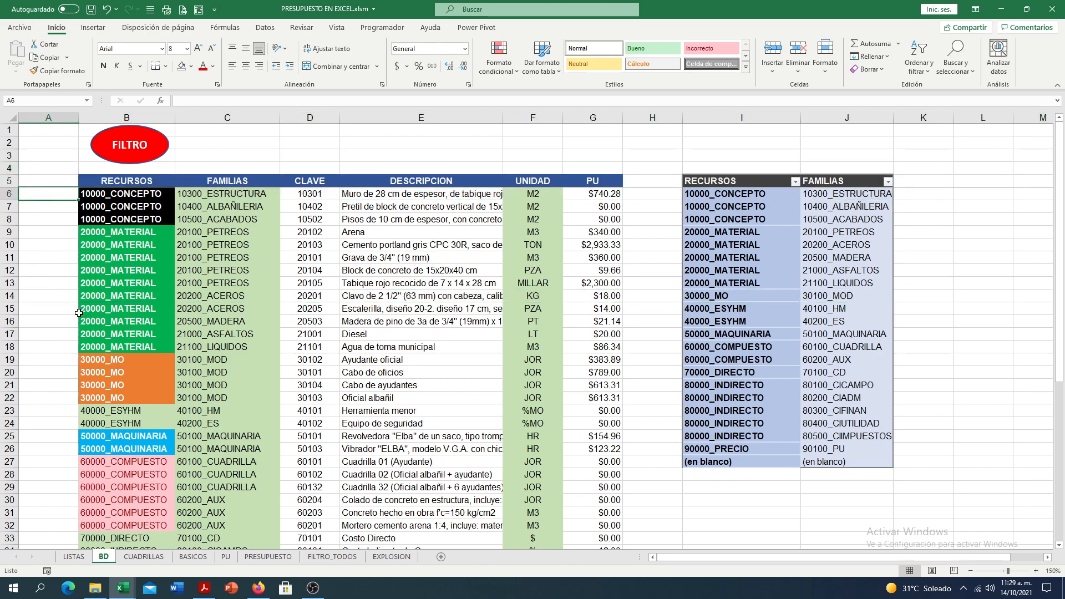
pyautogui.write('1')
pyautogui.press('Return')
pyautogui.write('2')
pyautogui.press('Return')
pyautogui.write('3')
pyautogui.press('Return')
pyautogui.moveTo(68, 194); pyautogui.dragTo(60, 298)
pyautogui.click(57, 297)
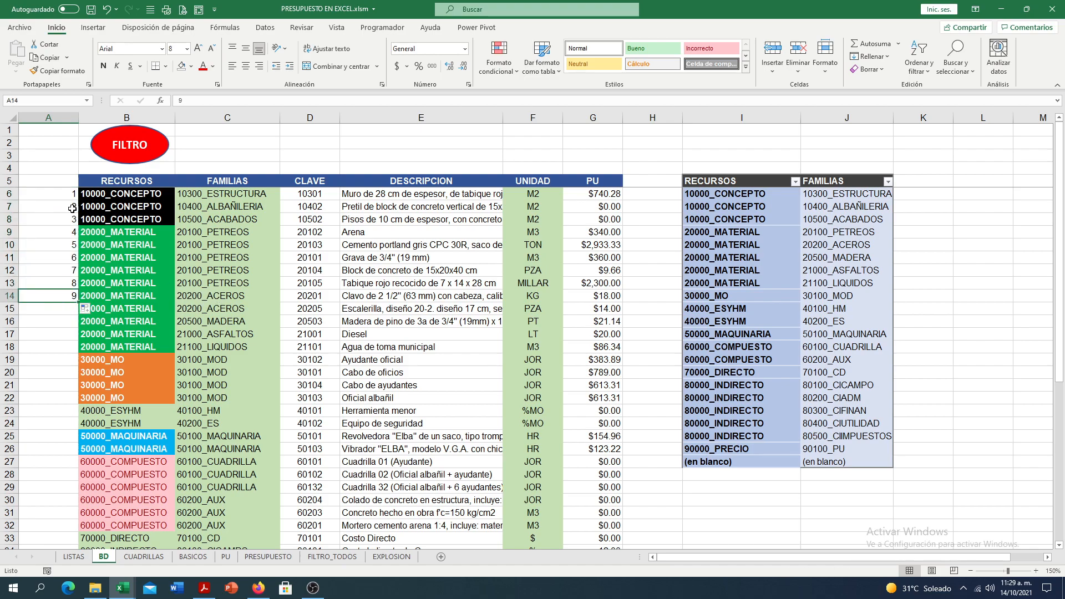
pyautogui.moveTo(70, 195); pyautogui.dragTo(47, 296)
pyautogui.press('Delete')
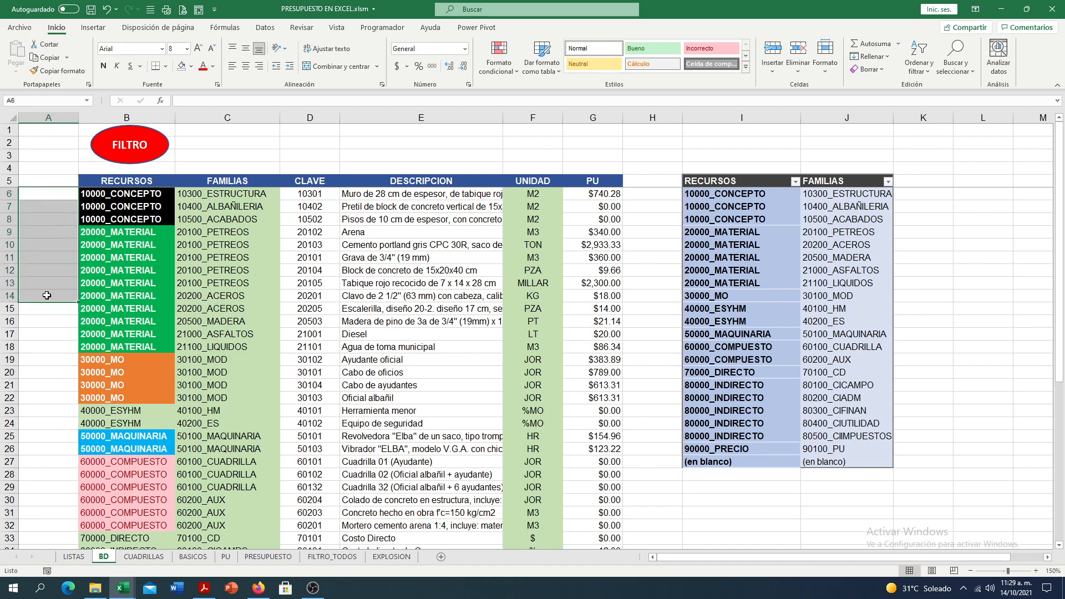
# - Examine the DESCRIPCION column on BD and count the columns from column A across to it
pyautogui.click(390, 241)
pyautogui.click(410, 118)
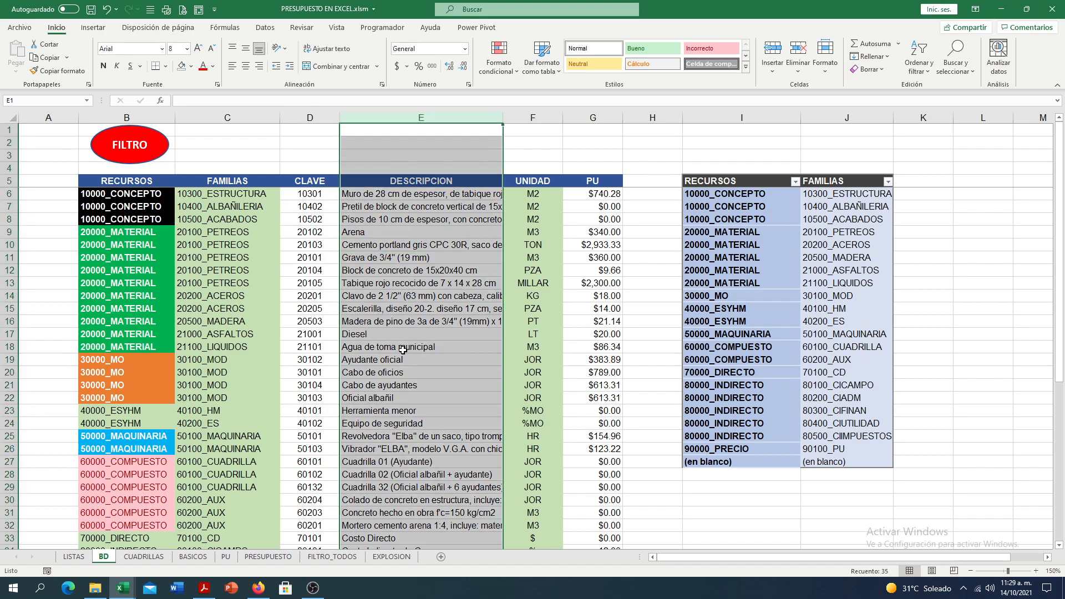
pyautogui.hotkey('ctrl', 'Home')
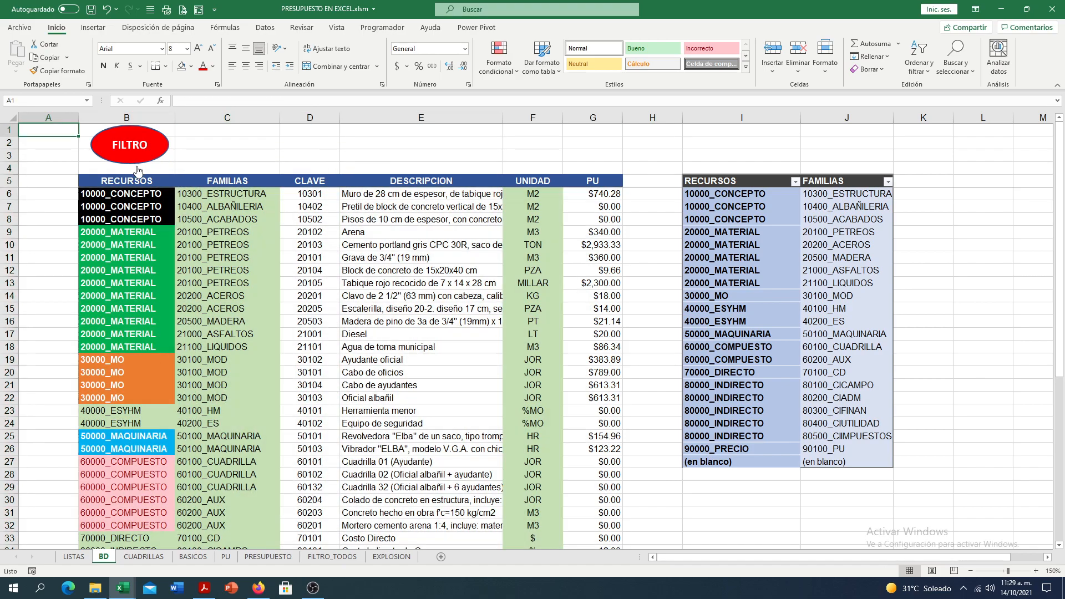
pyautogui.click(164, 168)
pyautogui.click(244, 177)
pyautogui.click(247, 168)
pyautogui.click(318, 168)
pyautogui.click(380, 172)
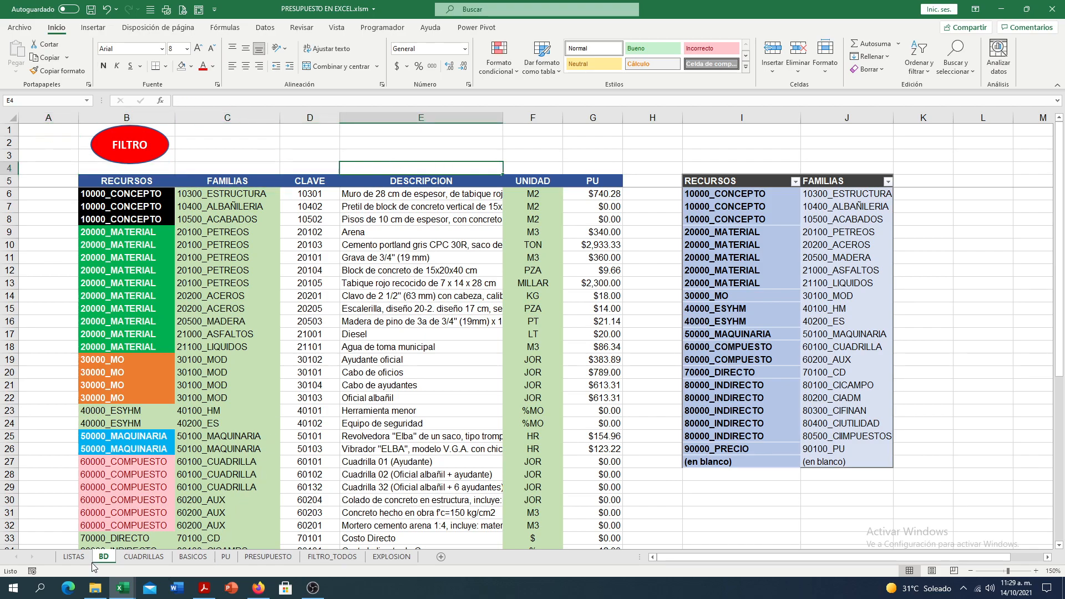
# - Evaluate the COINCIDIR rows argument inside the E13 formula on CUADRILLAS, and undo the evaluation
pyautogui.click(144, 557)
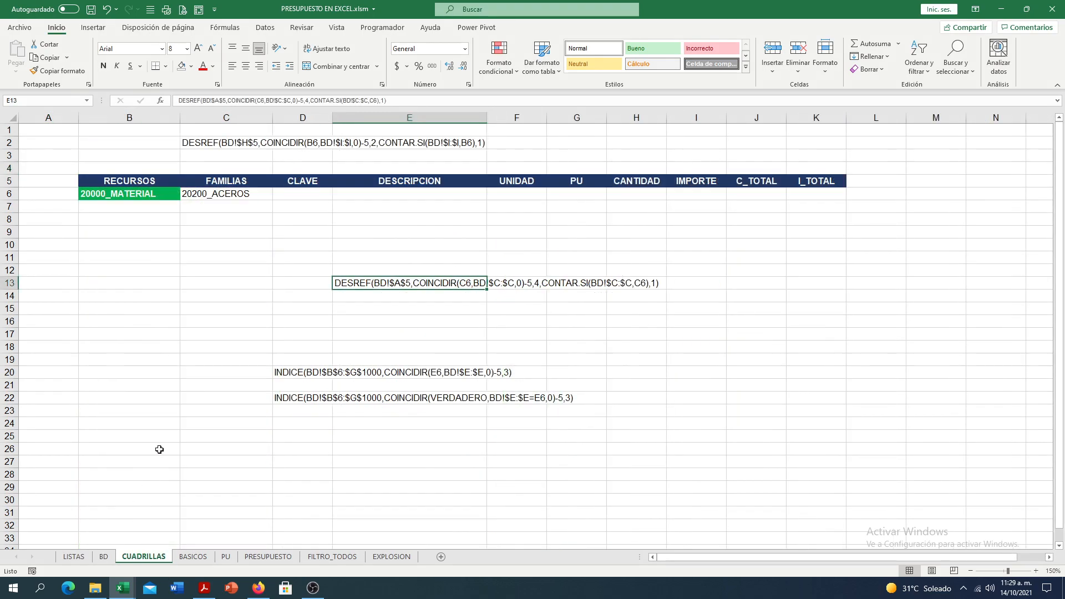
pyautogui.doubleClick(335, 283)
pyautogui.write('=')
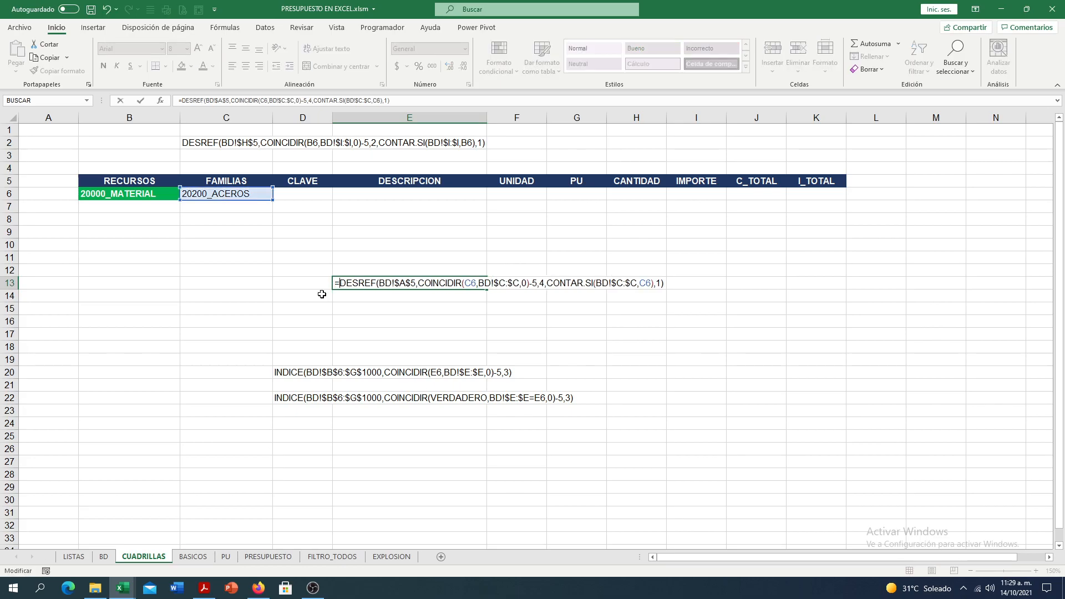
pyautogui.click(455, 283)
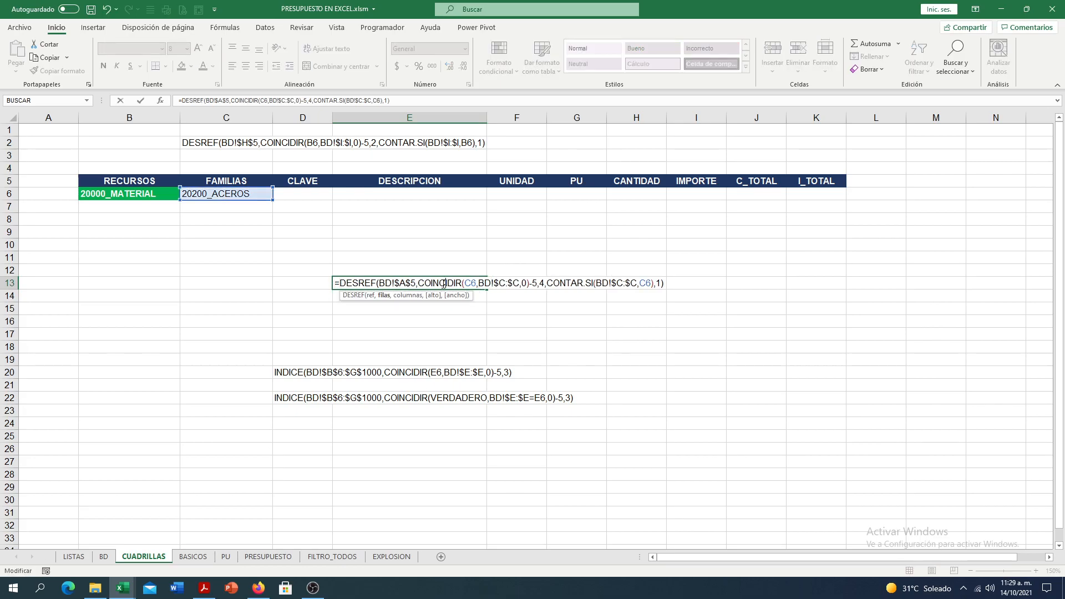
pyautogui.click(384, 295)
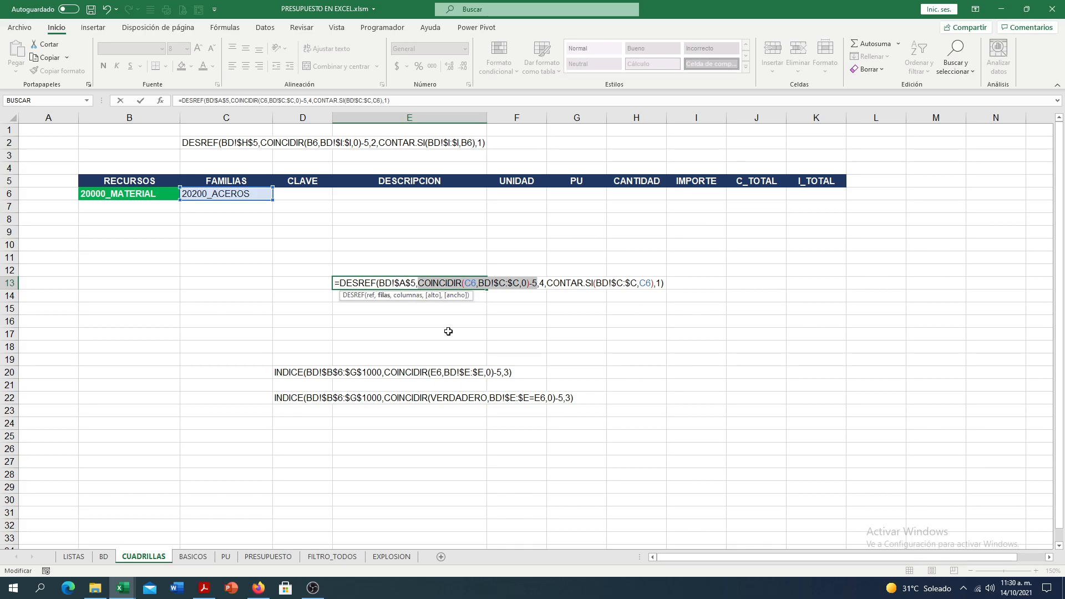
pyautogui.press('F9')
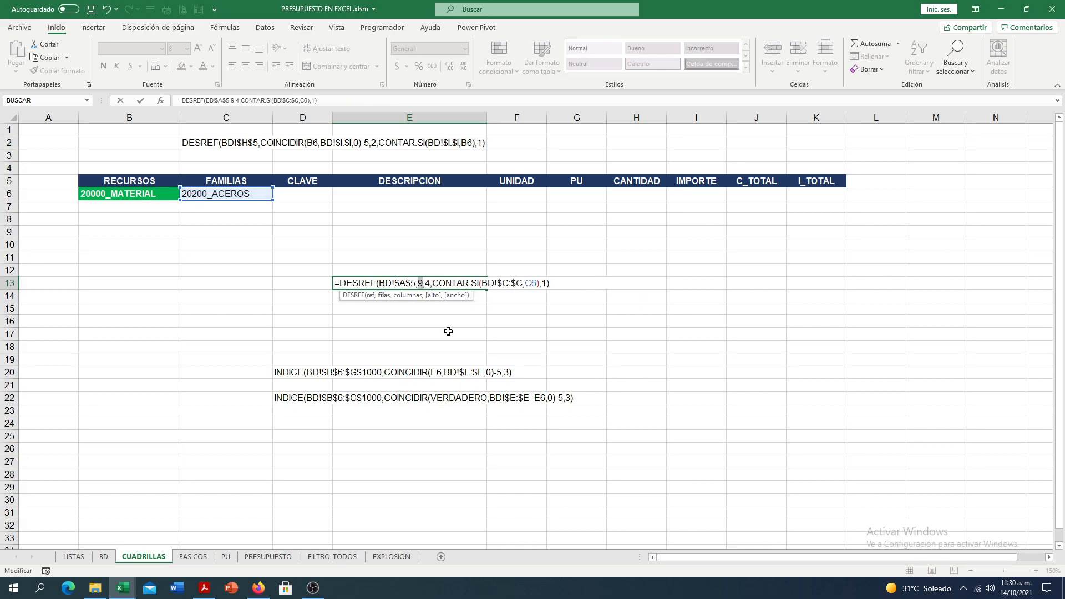
pyautogui.hotkey('ctrl', 'z')
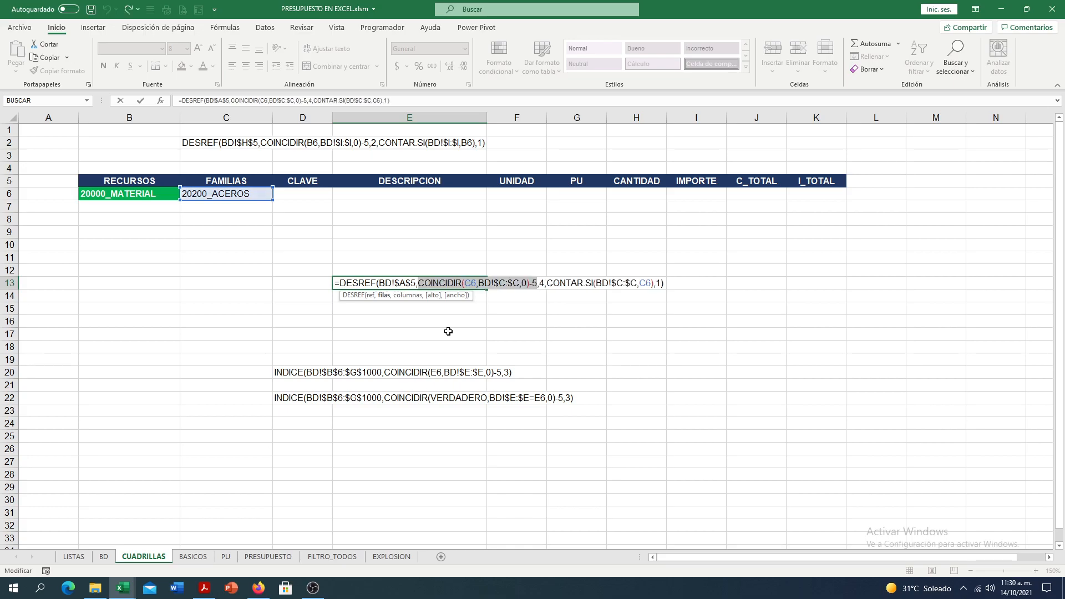
# - Inspect the columns and CONTAR.SI height arguments of the E13 formula, and restore the cell to plain text
pyautogui.click(546, 285)
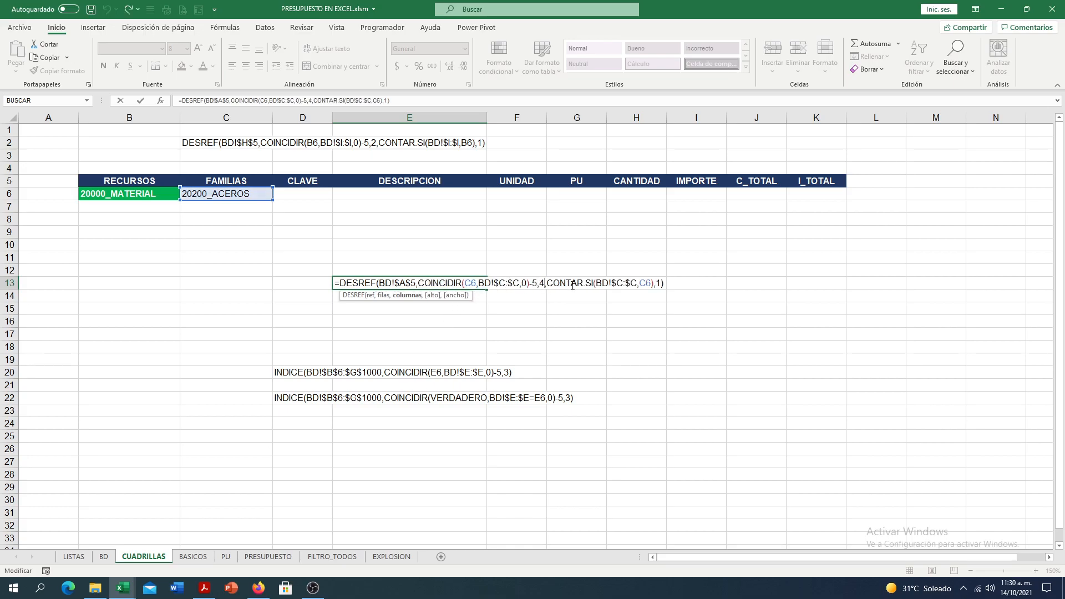
pyautogui.click(433, 295)
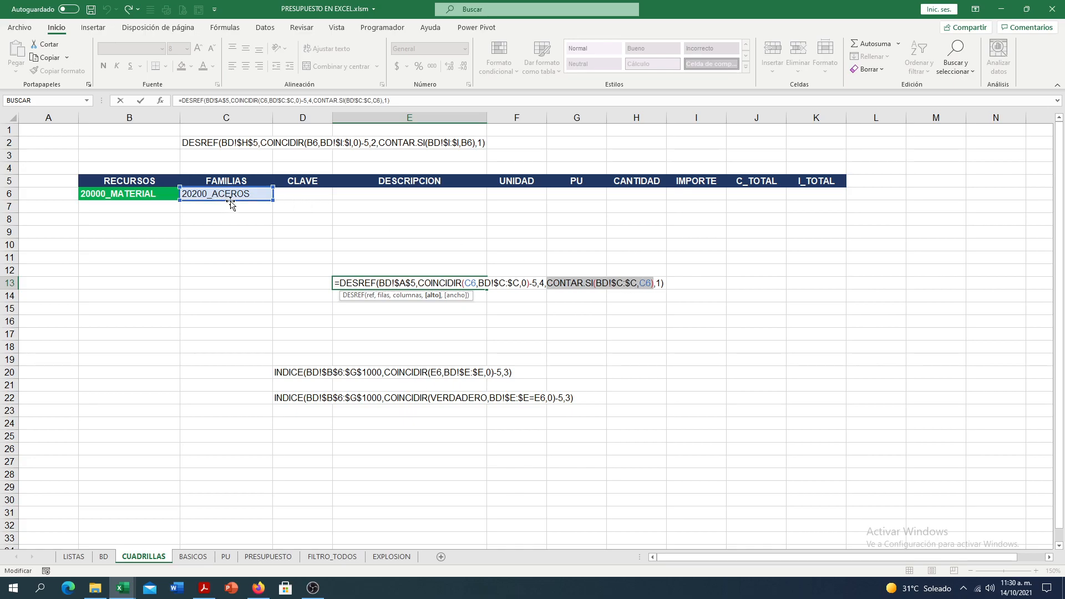
pyautogui.click(339, 283)
pyautogui.press('BackSpace')
pyautogui.press('Return')
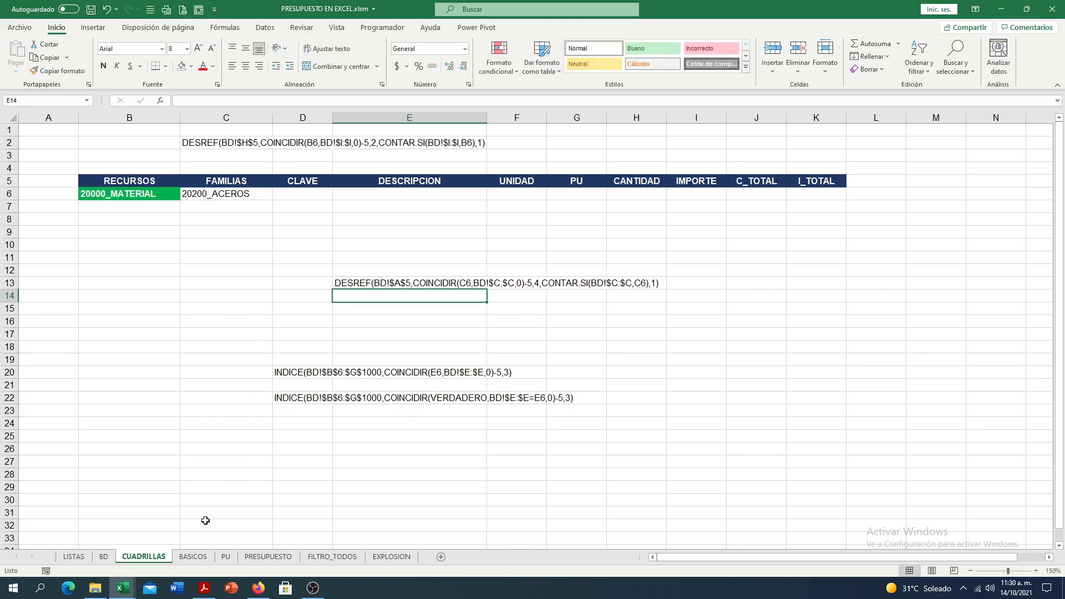
# - On BD, examine the 20200_ACEROS rows in C14:C15 and the matching descriptions in column E as the range DESREF returns
pyautogui.click(104, 557)
pyautogui.moveTo(221, 297); pyautogui.dragTo(224, 308)
pyautogui.moveTo(375, 302); pyautogui.dragTo(375, 310)
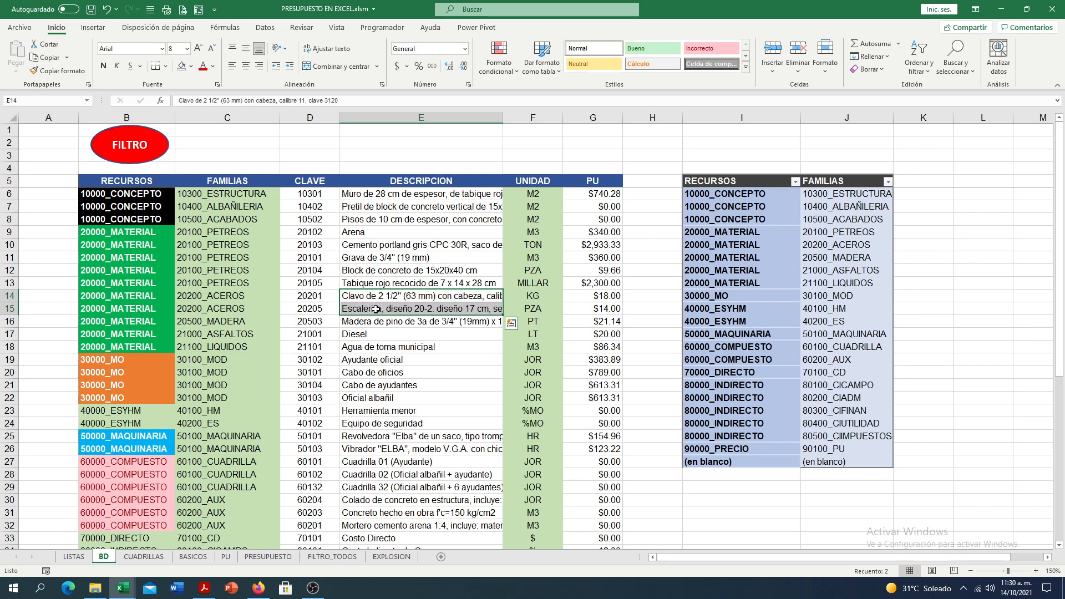
pyautogui.moveTo(229, 296); pyautogui.dragTo(651, 326)
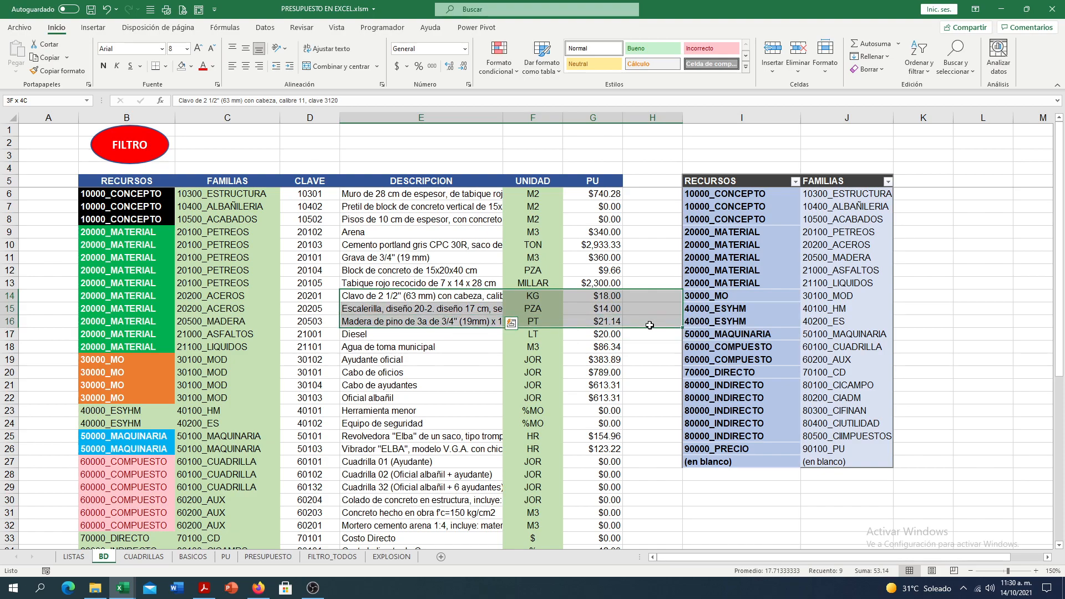
pyautogui.moveTo(649, 326); pyautogui.dragTo(420, 322)
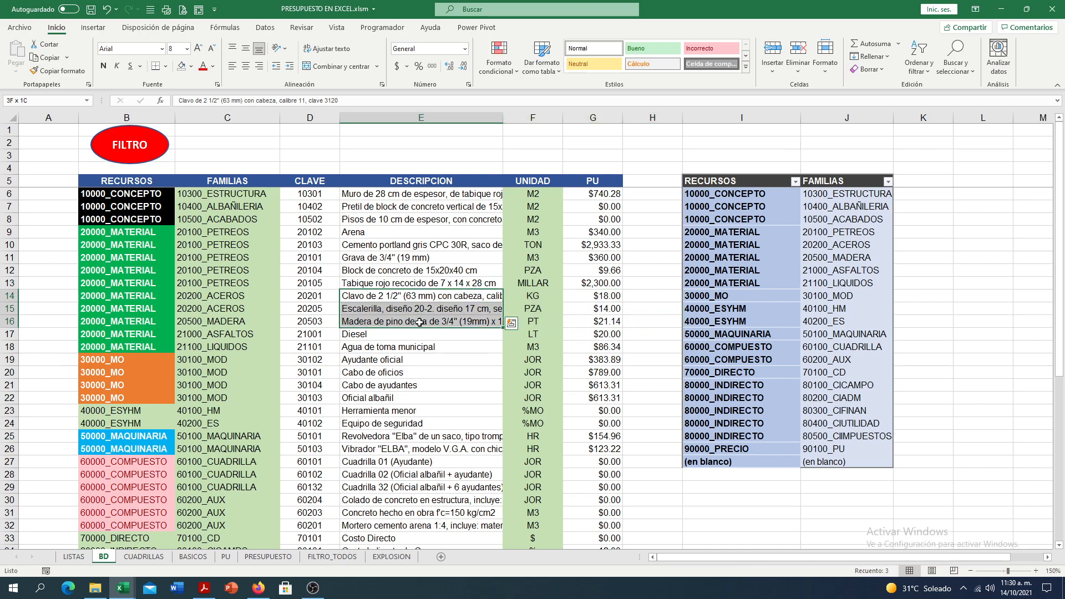
pyautogui.click(314, 319)
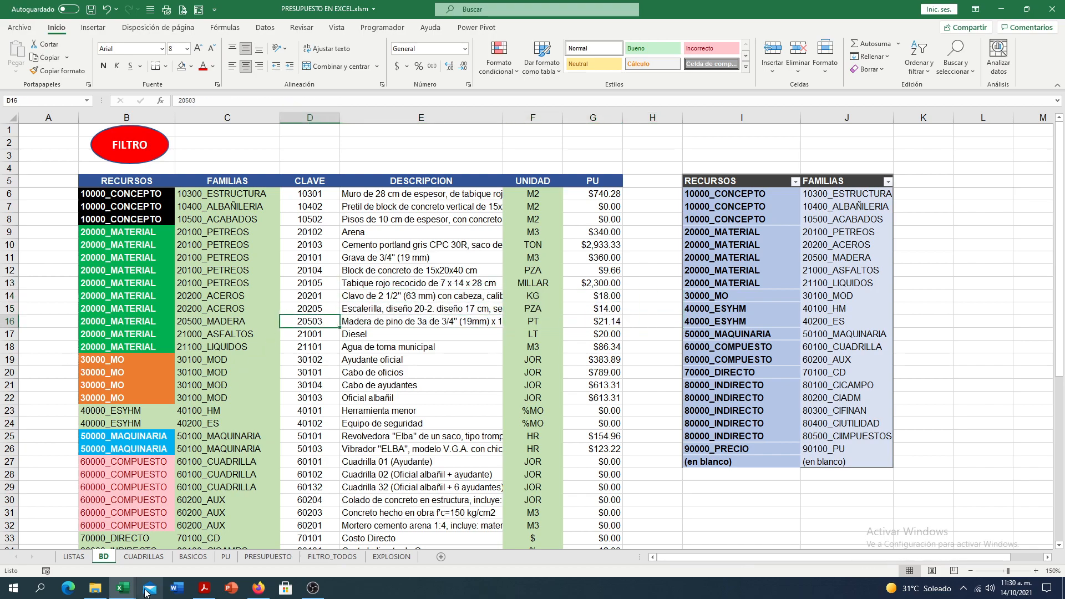
# - Turn the DESREF text in E13 of CUADRILLAS into a live formula by adding the equals sign, listing the selected family's descriptions
pyautogui.click(144, 557)
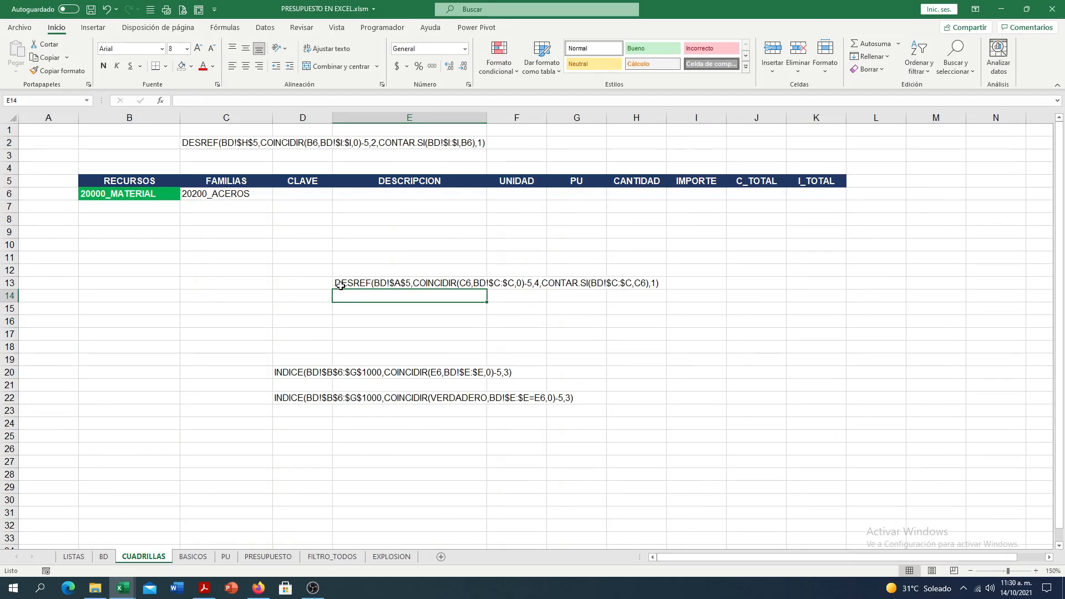
pyautogui.doubleClick(339, 284)
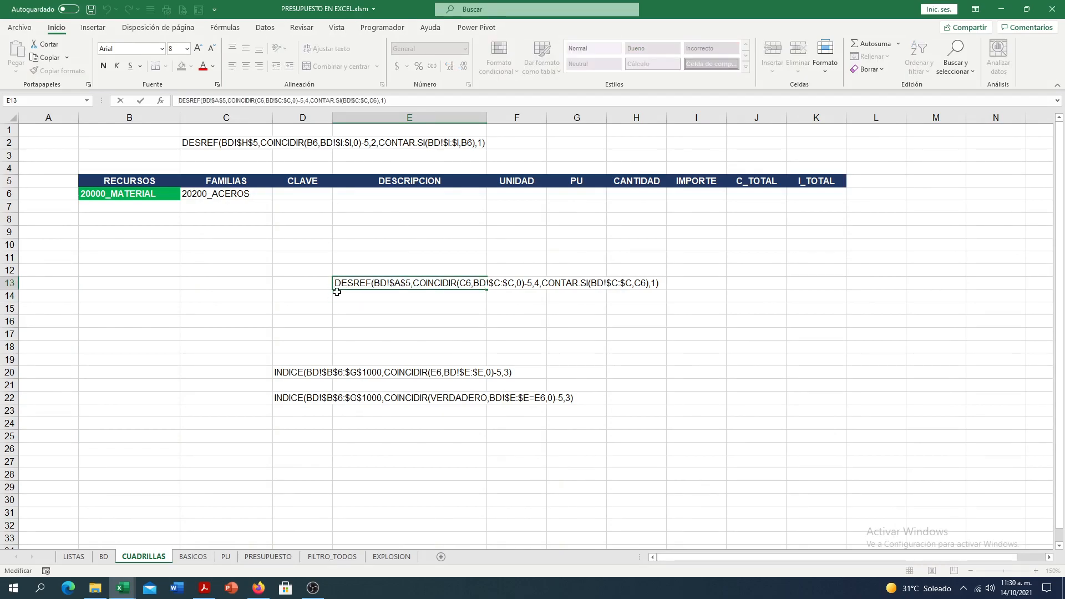
pyautogui.write('=')
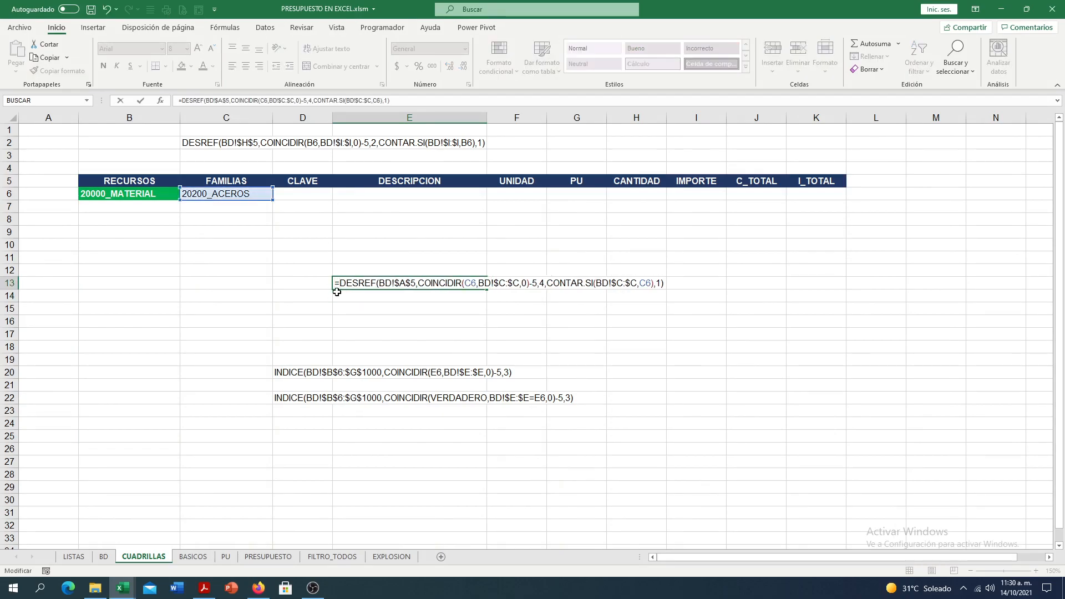
pyautogui.hotkey('ctrl', 'Return')
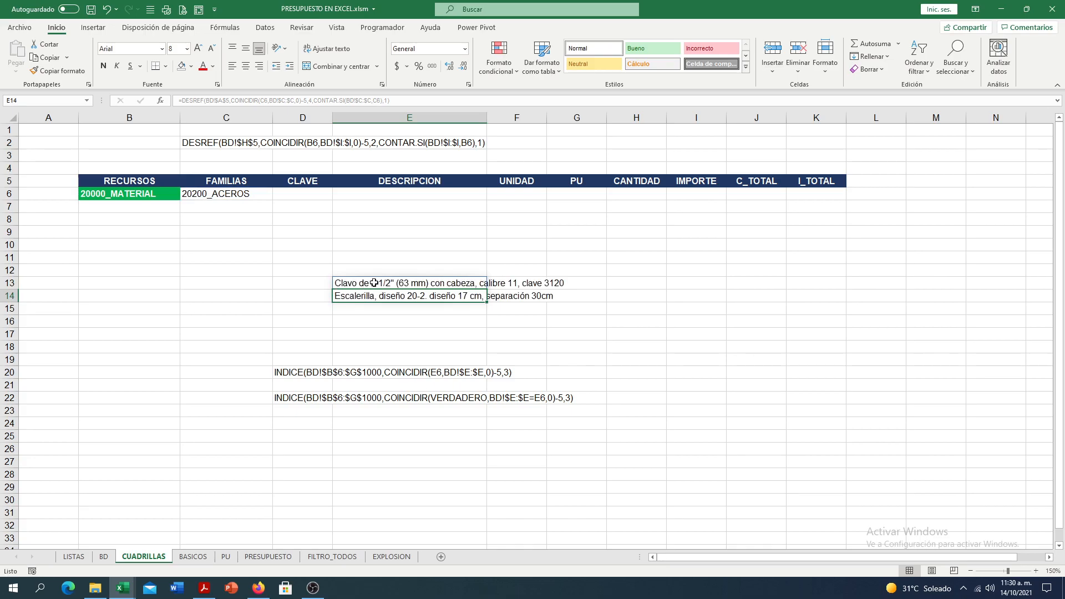
# - Change the family in C6 to 20100_PETREOS
pyautogui.click(265, 192)
pyautogui.click(278, 195)
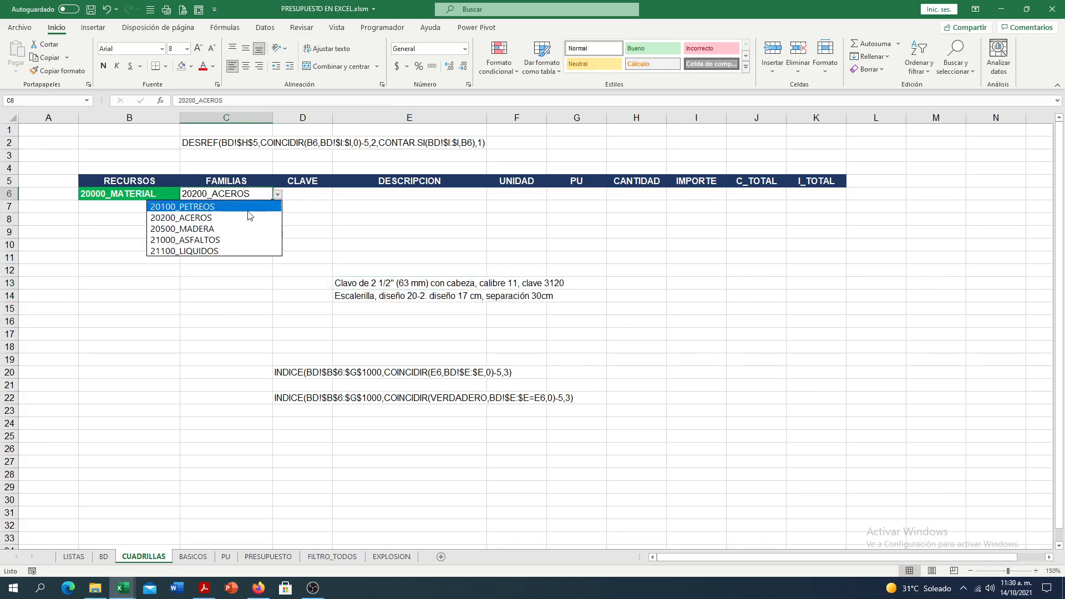
pyautogui.click(222, 207)
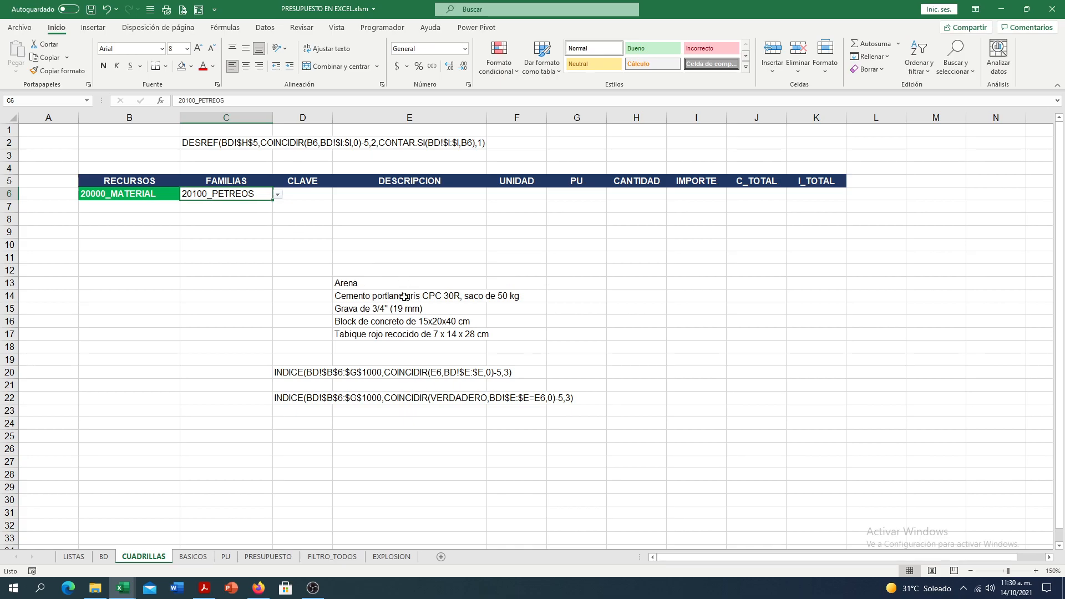
# - Copy the whole DESREF formula text from E13, leaving the cell unmodified
pyautogui.doubleClick(340, 286)
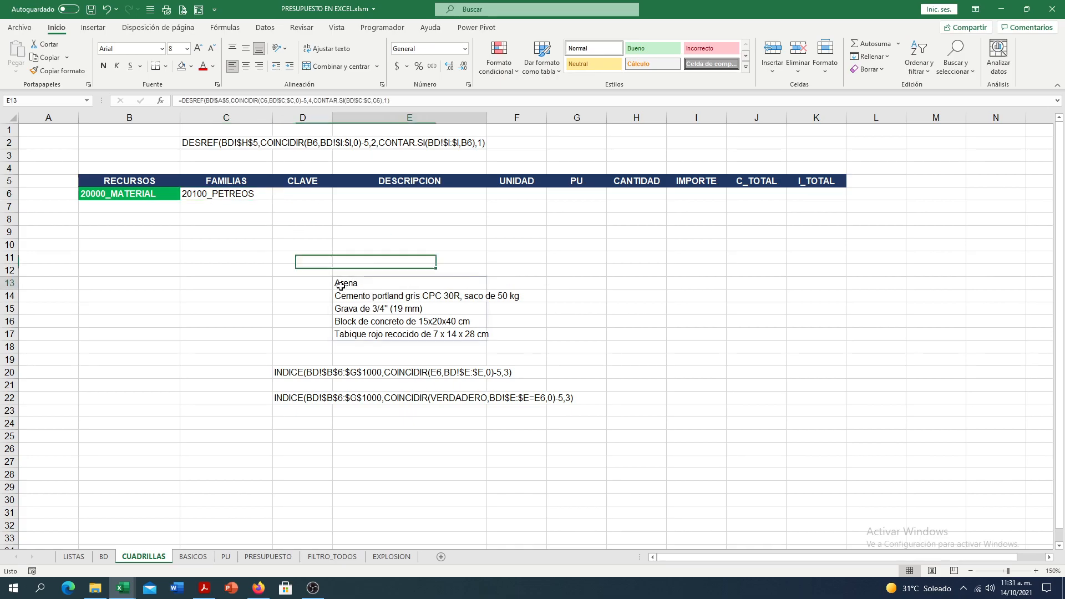
pyautogui.moveTo(334, 283); pyautogui.dragTo(675, 256)
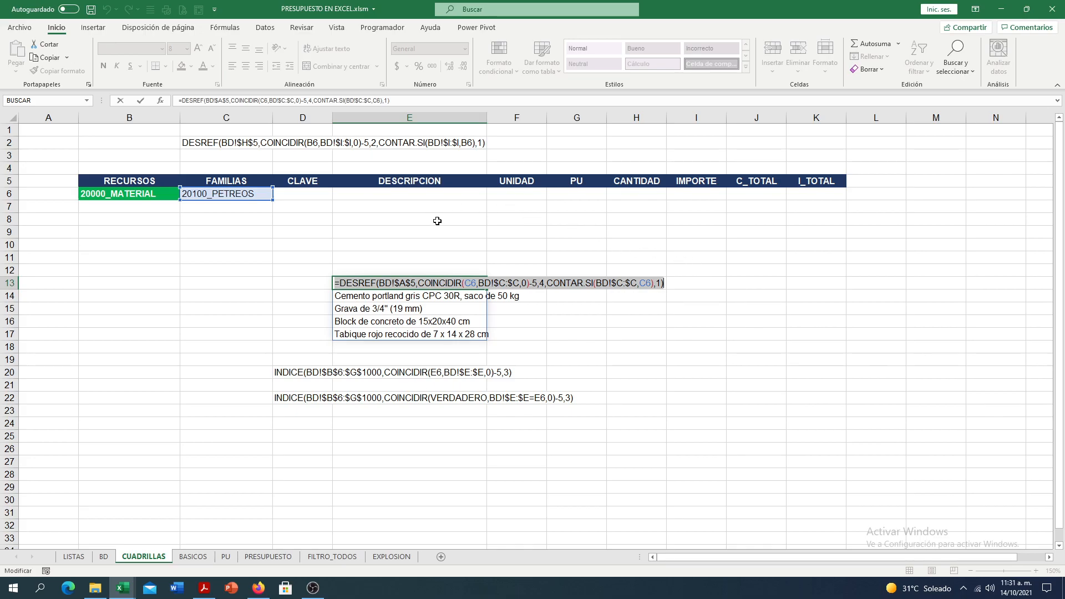
pyautogui.click(468, 283)
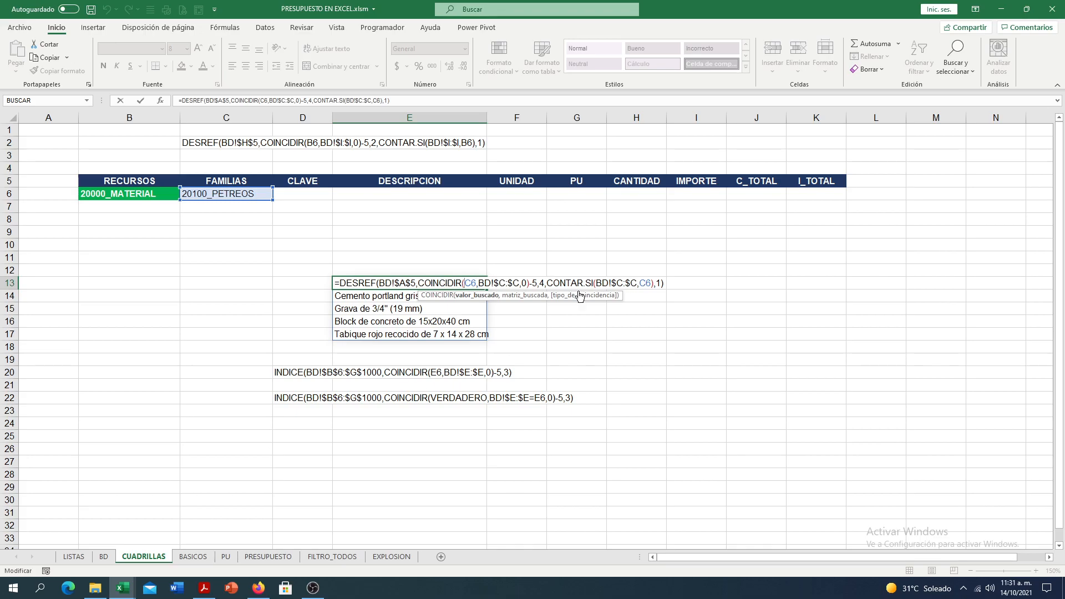
pyautogui.moveTo(335, 283); pyautogui.dragTo(716, 260)
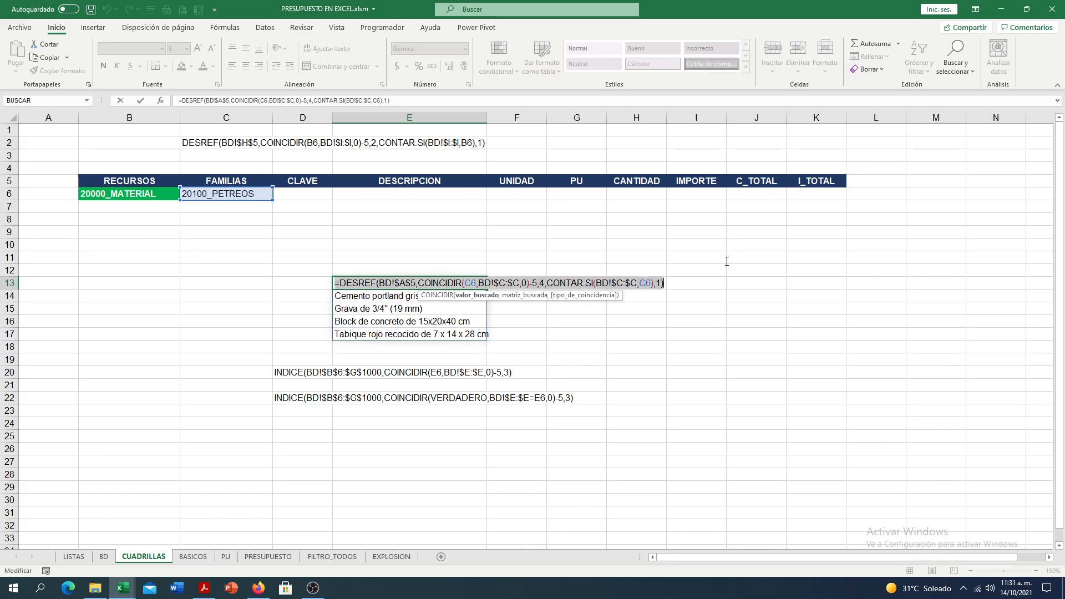
pyautogui.click(47, 60)
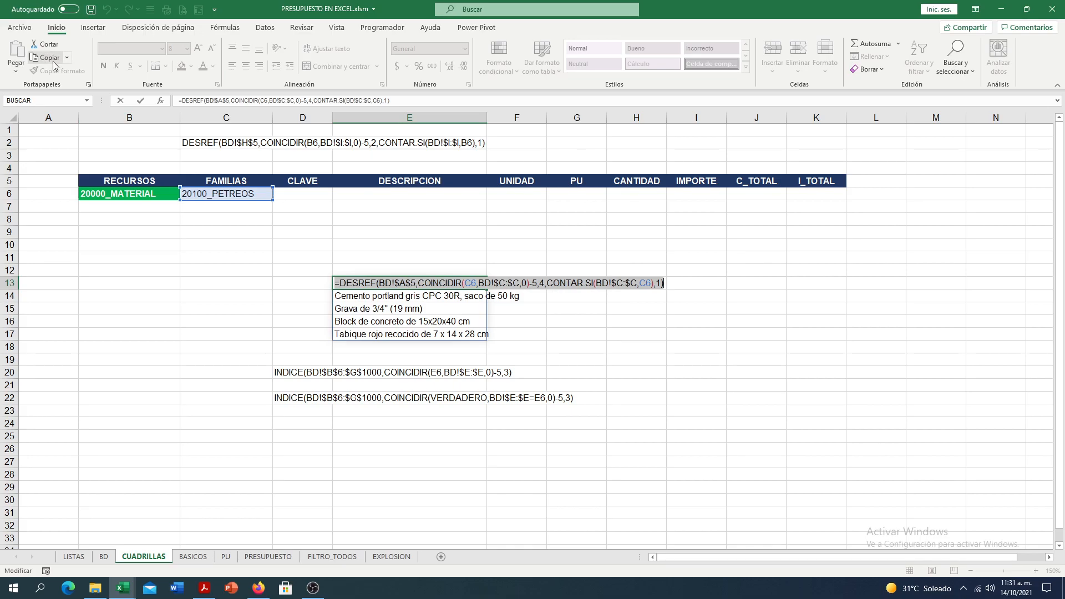
pyautogui.press('Escape')
# - Add list data validation to the DESCRIPCION cell E6, using the copied DESREF formula as its source
pyautogui.click(366, 193)
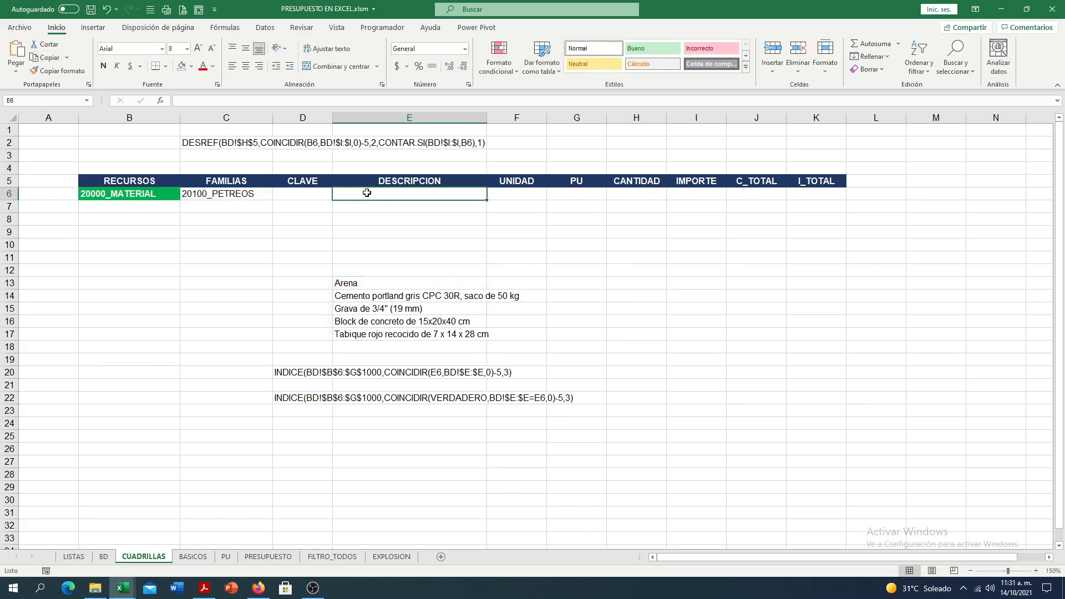
pyautogui.click(270, 29)
pyautogui.click(570, 66)
pyautogui.click(593, 97)
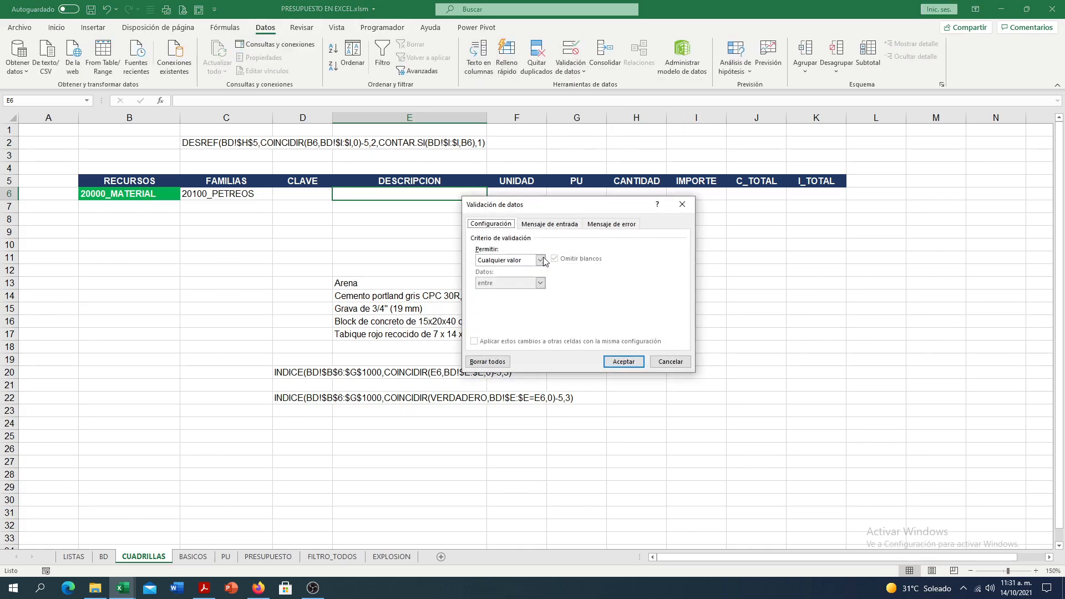
pyautogui.click(540, 260)
pyautogui.click(499, 294)
pyautogui.click(494, 306)
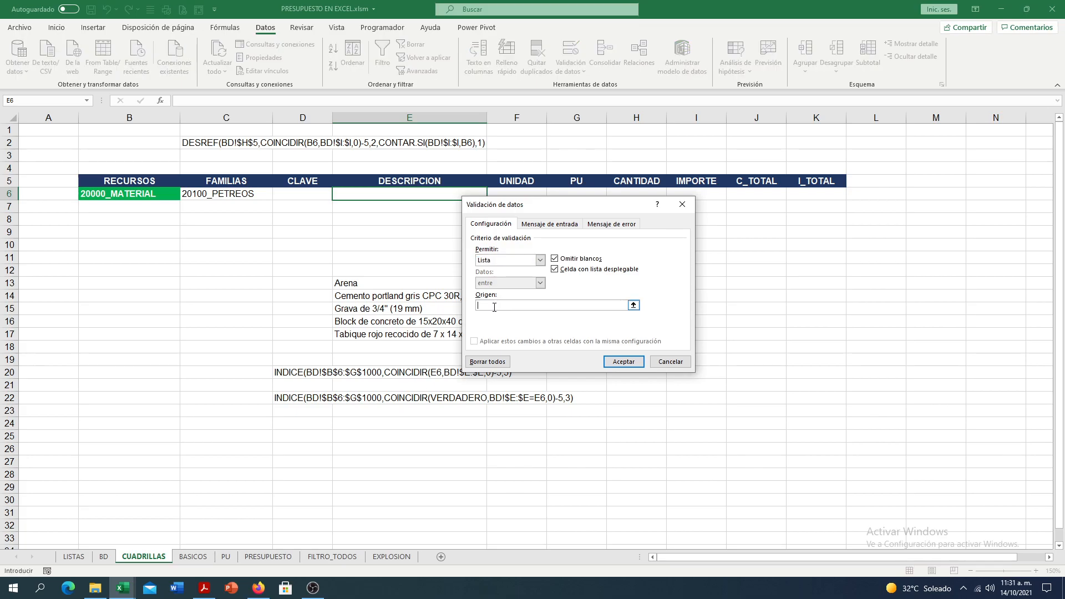
pyautogui.hotkey('ctrl', 'v')
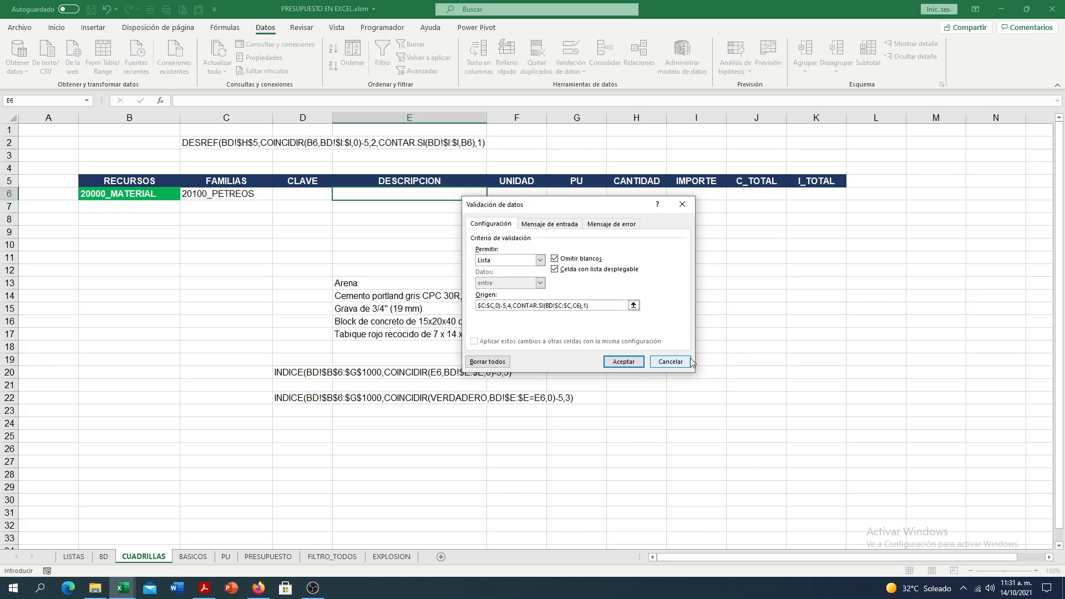
pyautogui.click(638, 364)
# - Choose "Tabique rojo recocido de 7 x 14 x 28 cm" as the description in E6, keeping 20100_PETREOS as the family
pyautogui.click(491, 194)
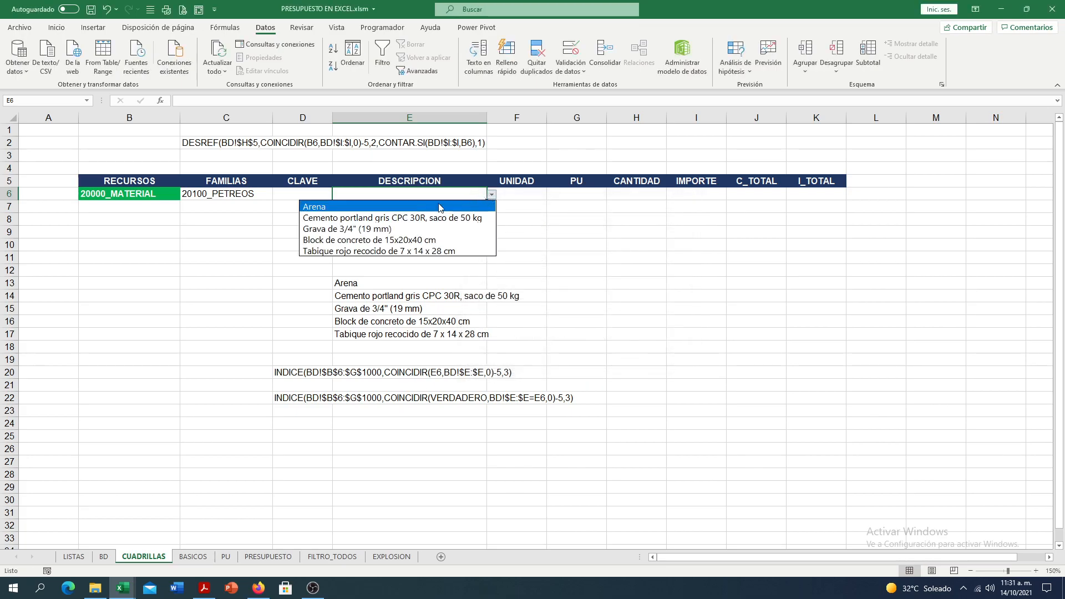
pyautogui.click(349, 252)
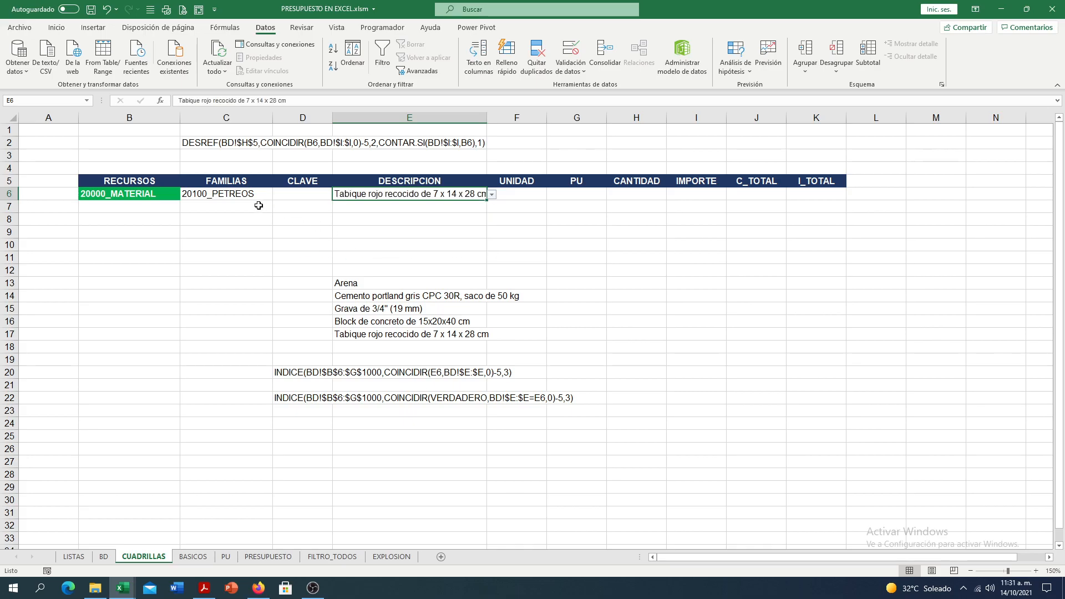
pyautogui.click(257, 194)
pyautogui.click(278, 194)
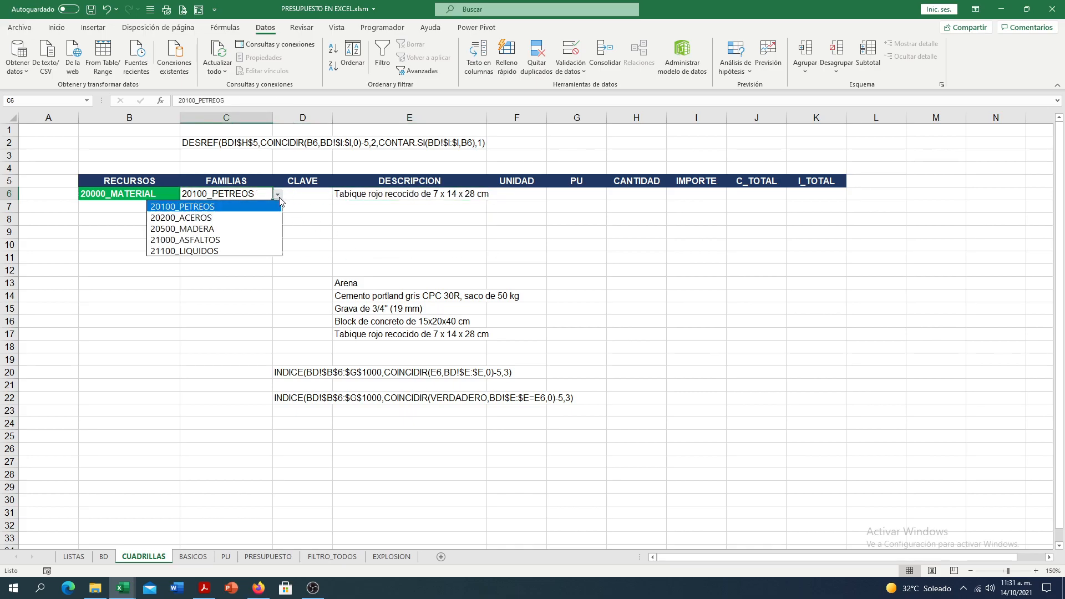
pyautogui.click(233, 208)
# - Test the dependent lists with resource 10000_CONCEPTO and family 10300_ESTRUCTURA, viewing the description options in E6 without choosing one
pyautogui.click(161, 194)
pyautogui.click(185, 195)
pyautogui.scroll(1, 181, 238)
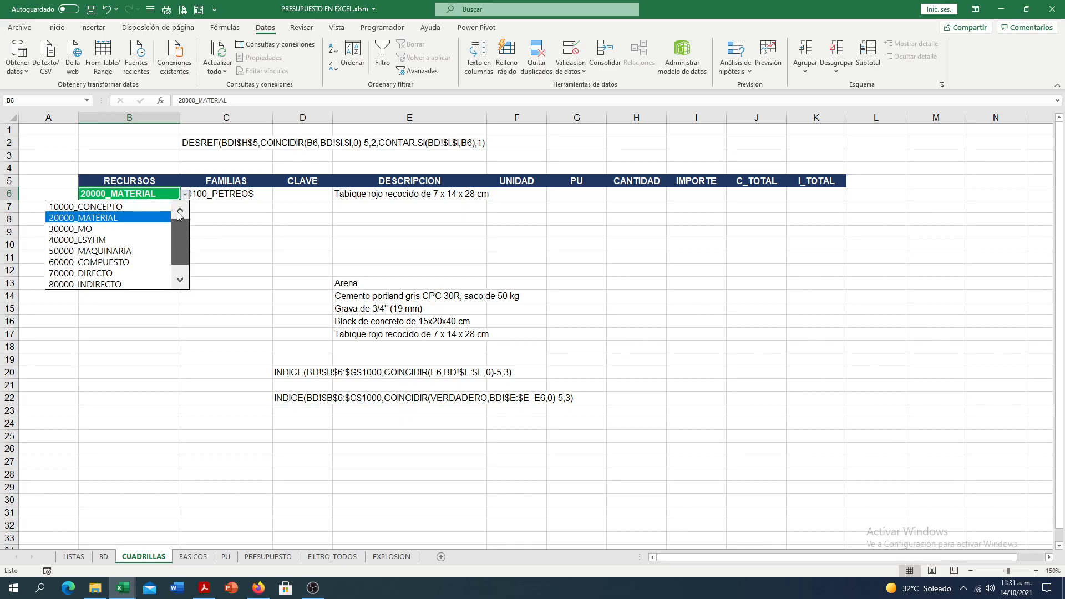
pyautogui.click(83, 207)
pyautogui.click(217, 196)
pyautogui.click(278, 194)
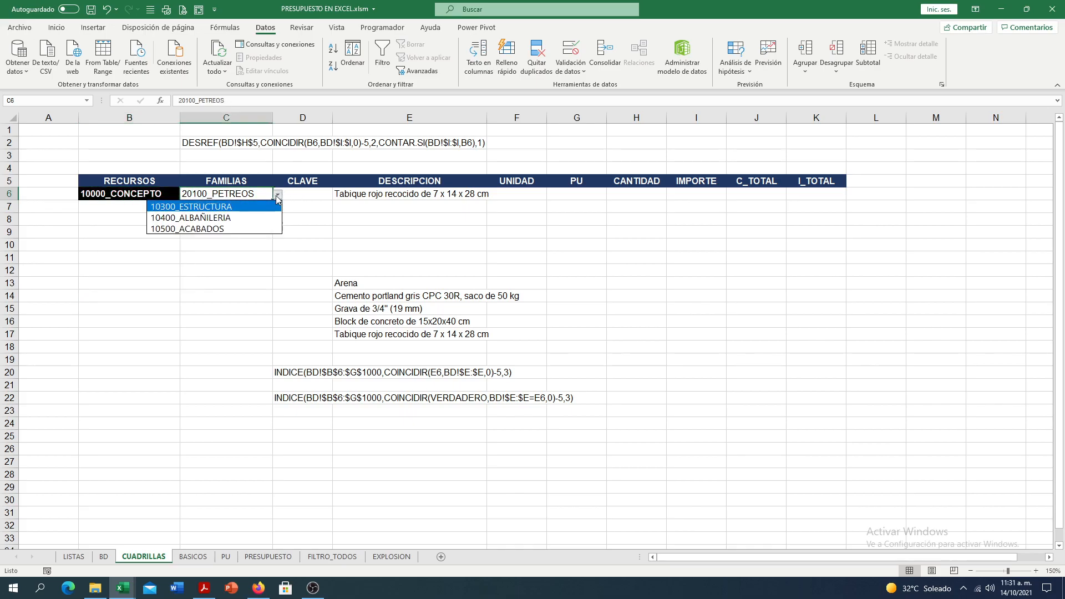
pyautogui.click(266, 217)
pyautogui.click(430, 197)
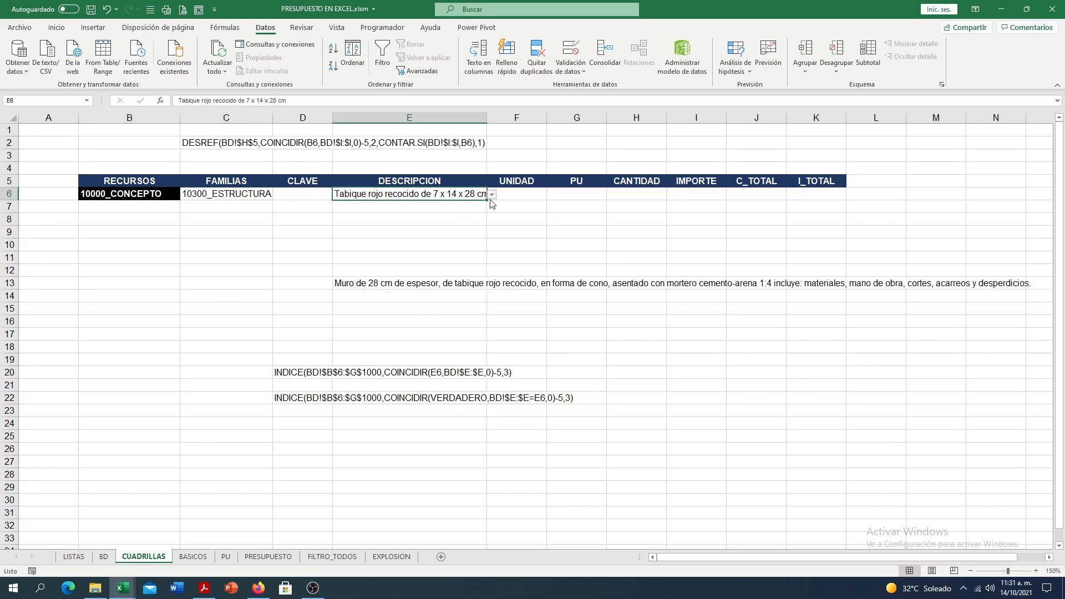
pyautogui.click(489, 197)
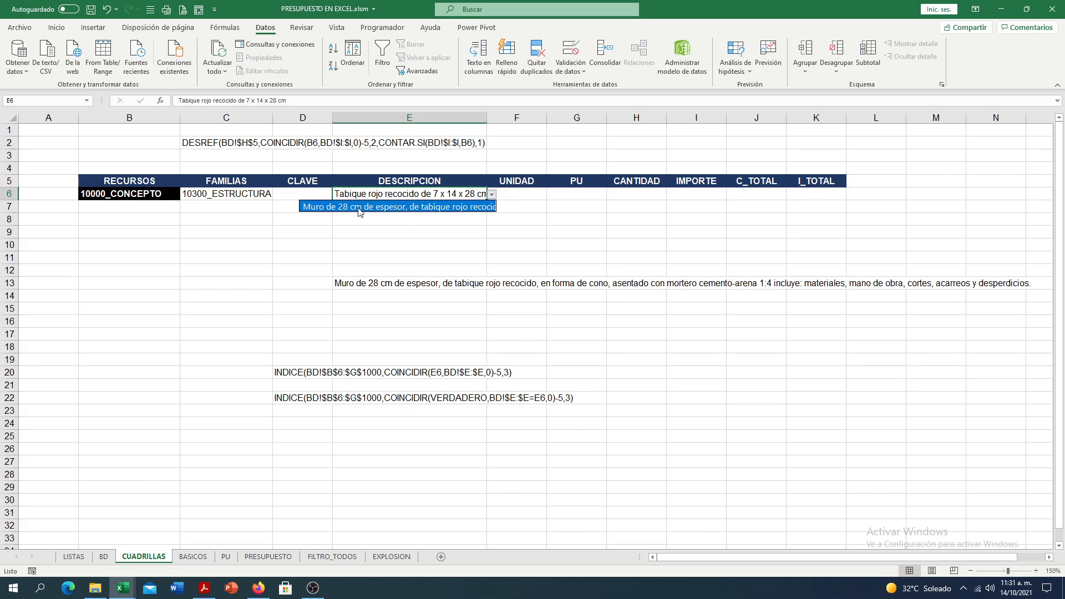
pyautogui.press('Escape')
# - Test the dependent lists with resource 30000_MO and family 30100_MOD, viewing the description options in E6 without choosing one
pyautogui.click(177, 198)
pyautogui.click(184, 196)
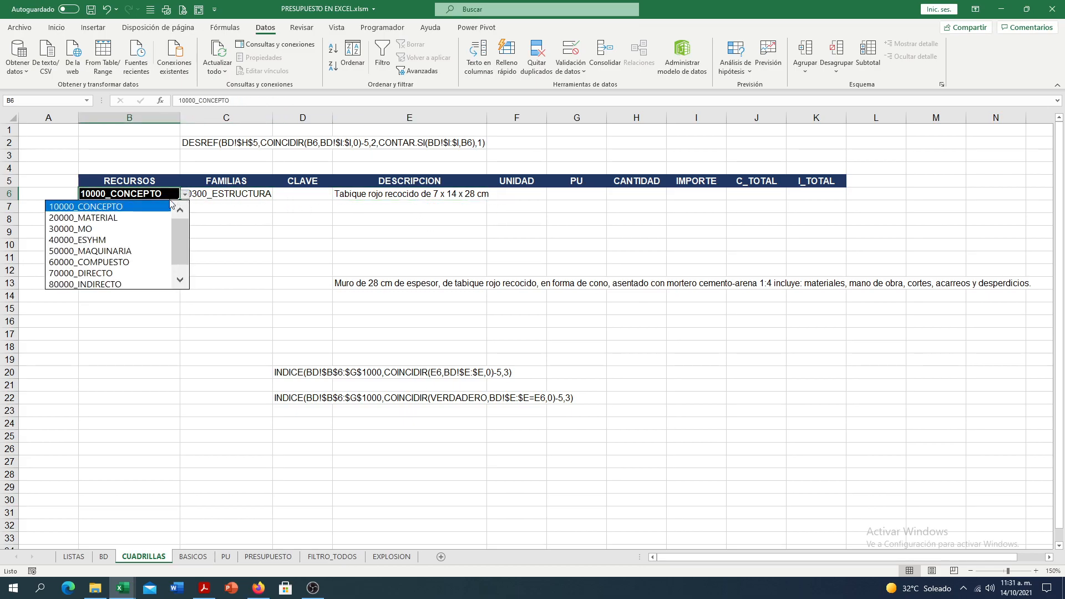
pyautogui.moveTo(175, 244)
pyautogui.mouseDown()
pyautogui.moveTo(174, 253)
pyautogui.moveTo(178, 237)
pyautogui.mouseUp()
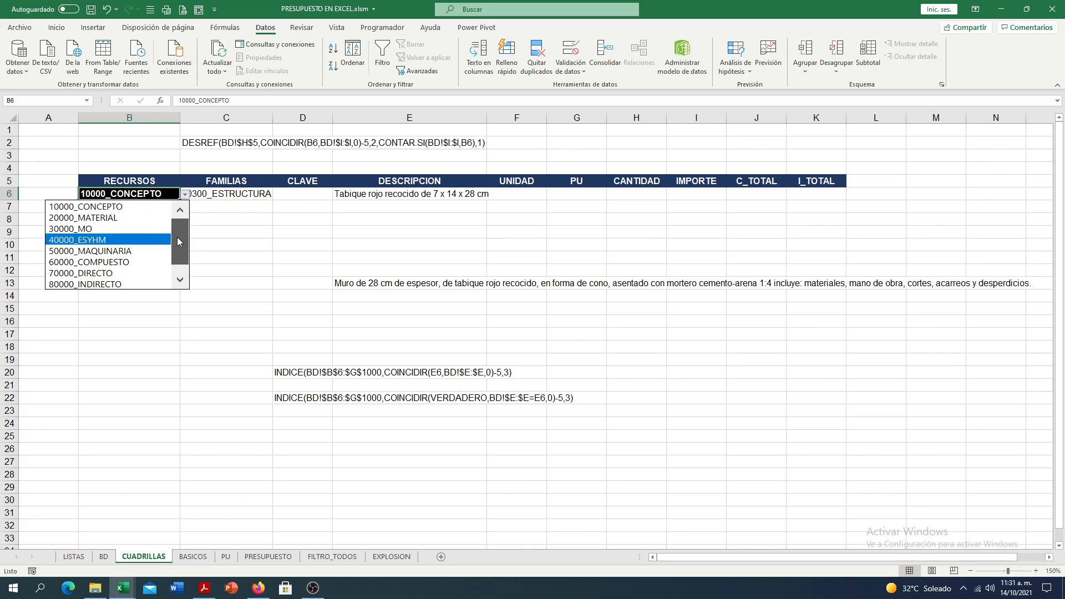
pyautogui.click(155, 228)
pyautogui.click(246, 195)
pyautogui.click(277, 194)
pyautogui.click(249, 208)
pyautogui.click(377, 196)
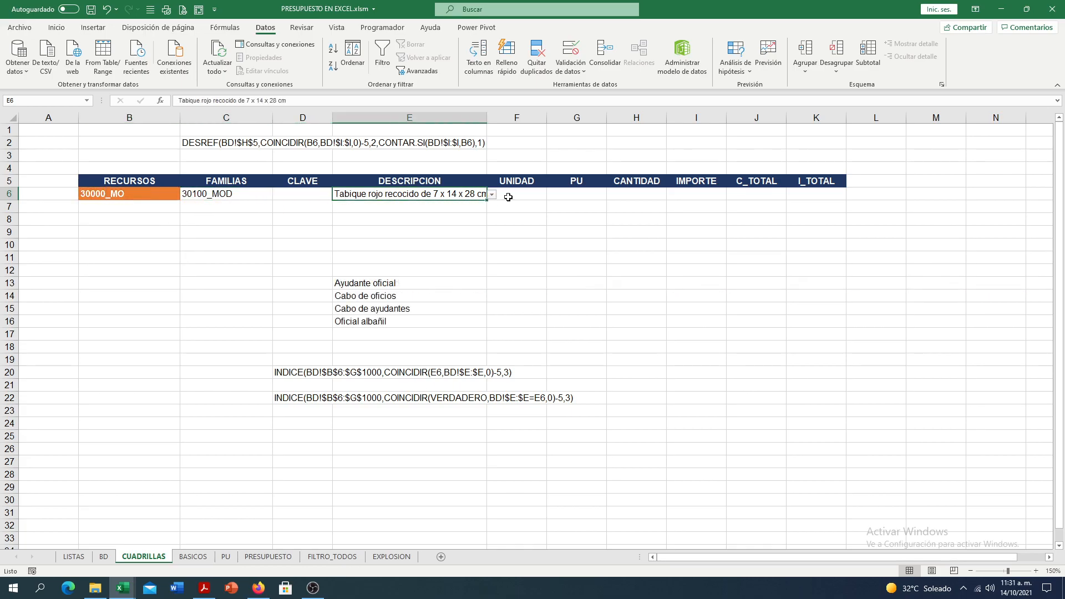
pyautogui.click(492, 195)
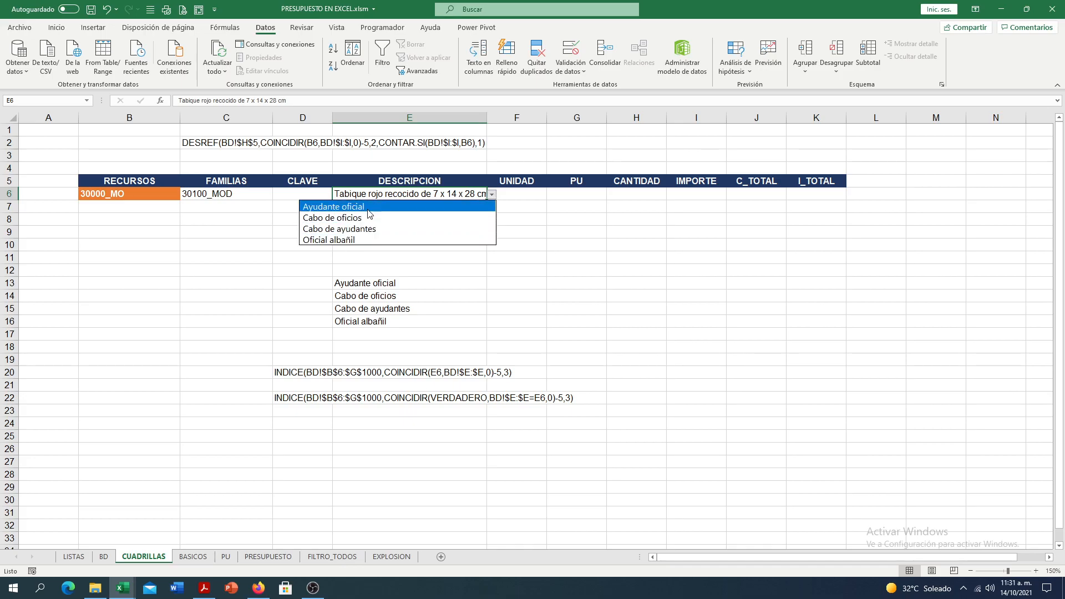
pyautogui.press('Escape')
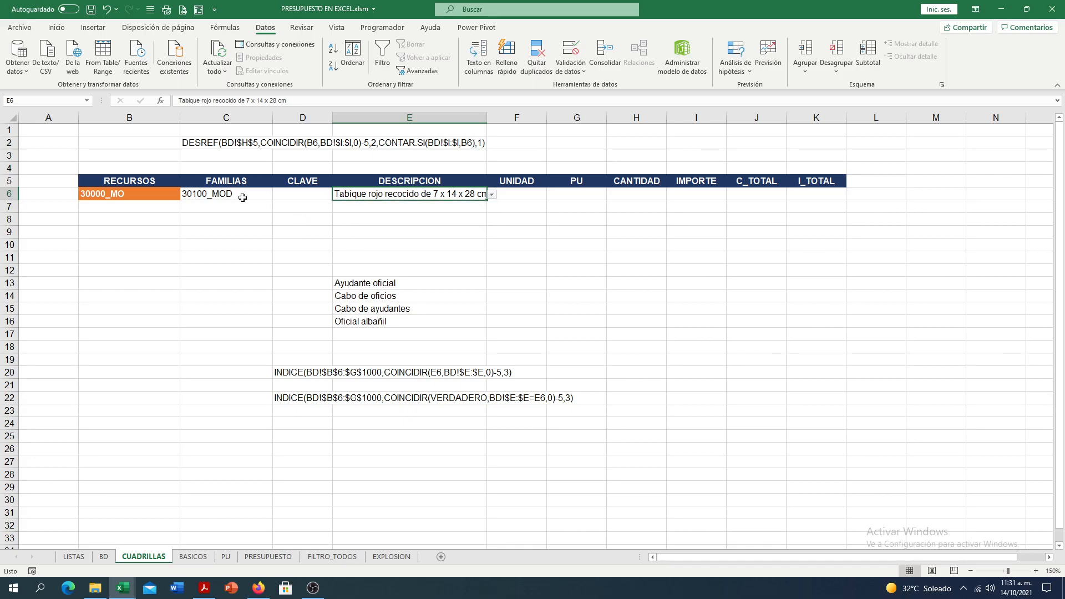
# - Set the resource to 60000_COMPUESTO and the family to 60200_AUX, and check the description options offered in E6
pyautogui.click(264, 195)
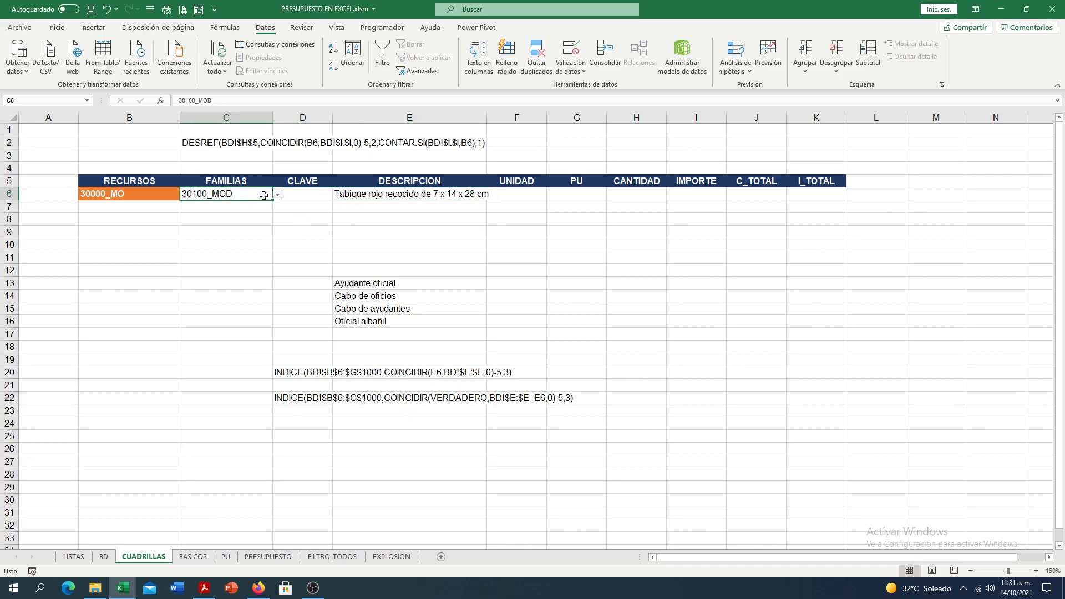
pyautogui.click(154, 195)
pyautogui.click(185, 194)
pyautogui.scroll(1, 181, 242)
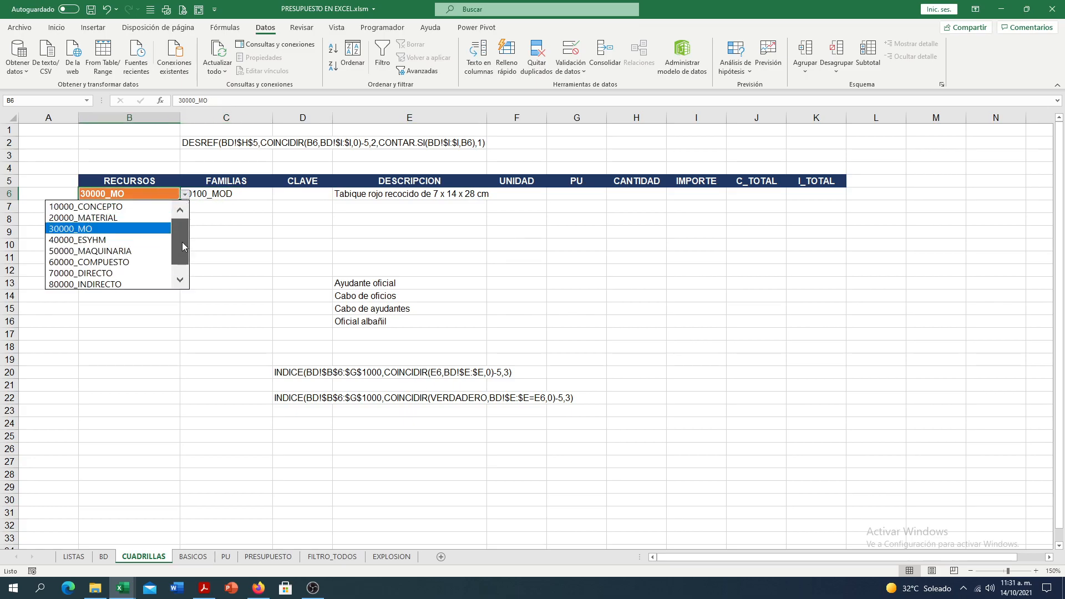
pyautogui.click(155, 262)
pyautogui.click(265, 195)
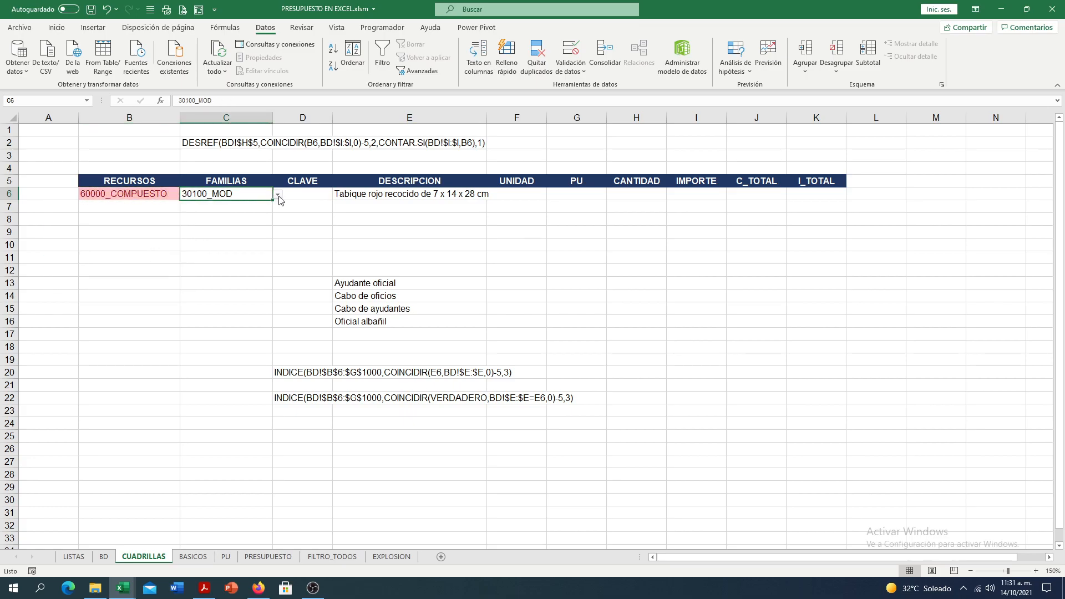
pyautogui.click(278, 195)
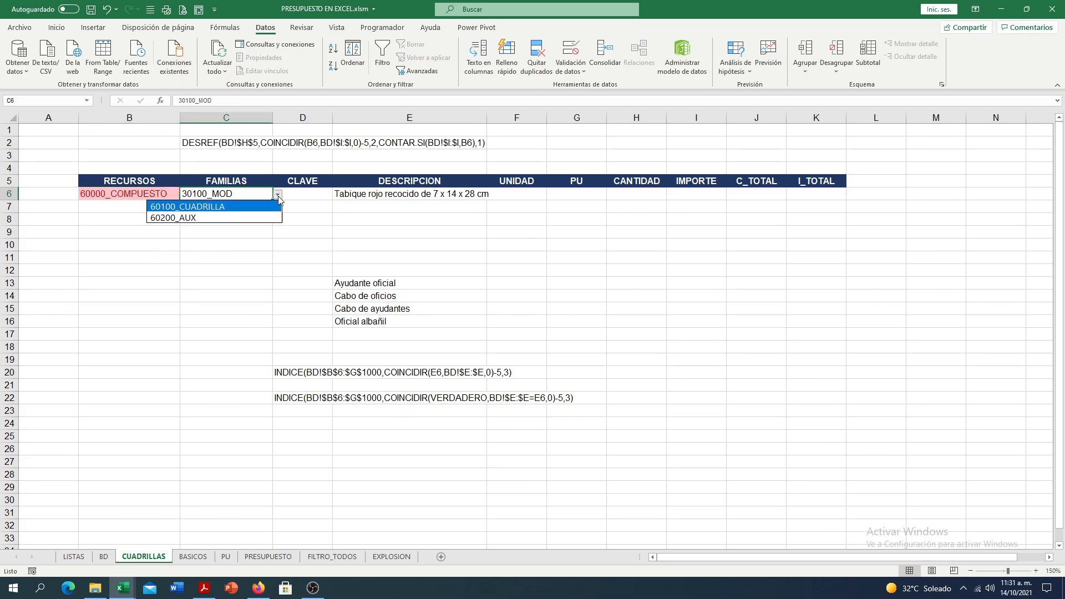
pyautogui.click(247, 217)
pyautogui.click(430, 197)
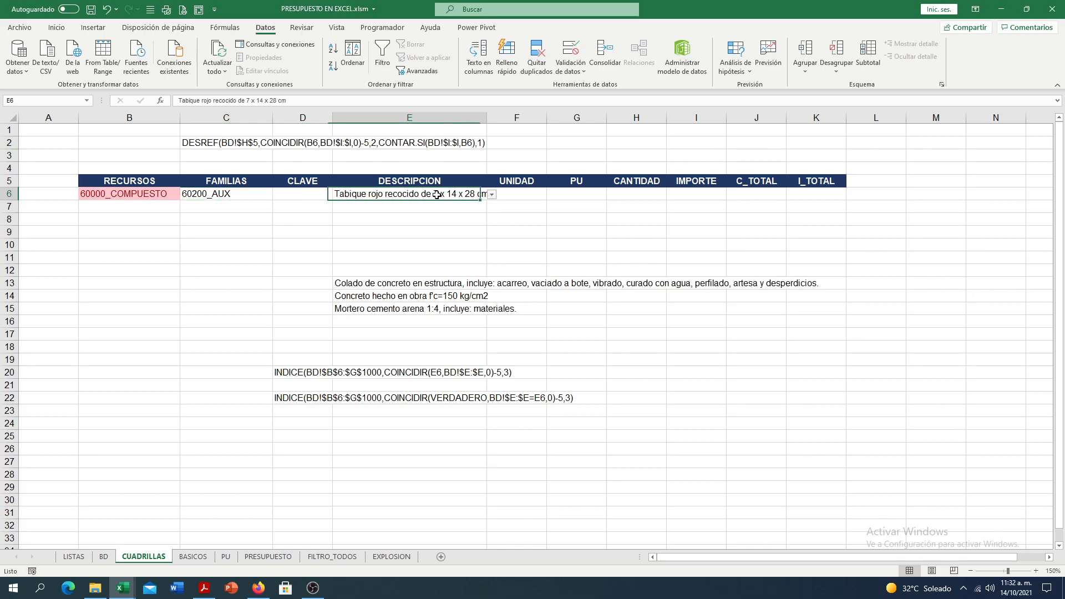
pyautogui.click(492, 195)
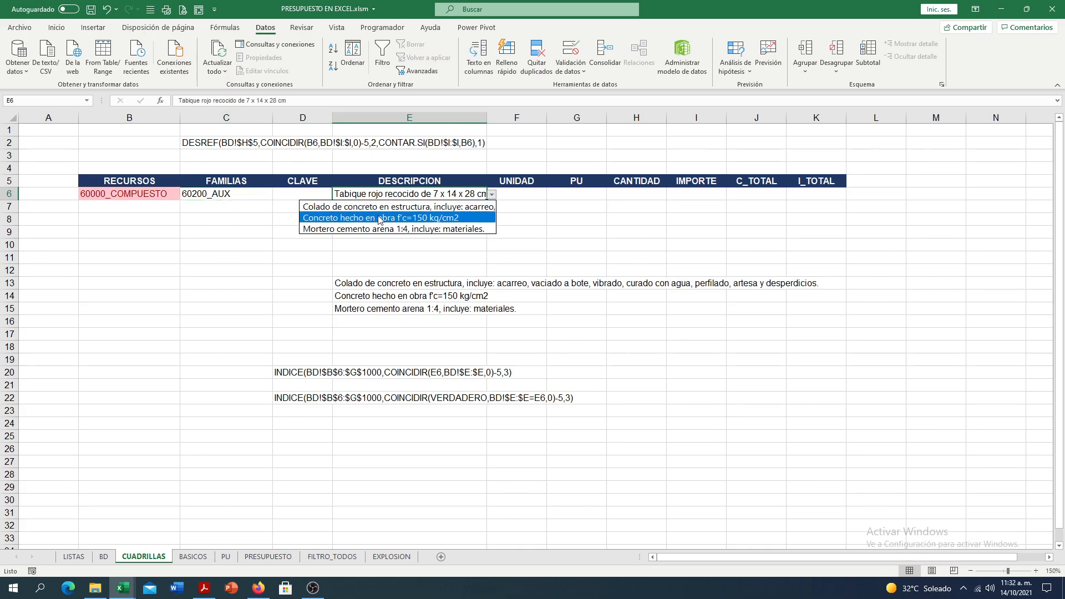
pyautogui.press('Escape')
# - Convert the E13 DESREF formula to plain text by removing its equals sign, and move it to E3 above the table
pyautogui.click(357, 288)
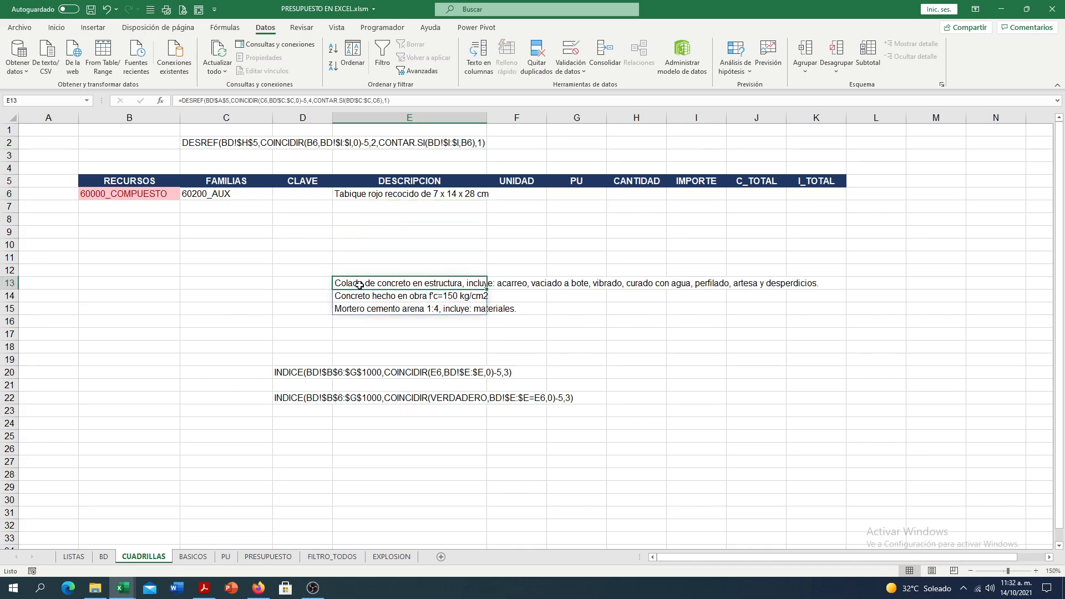
pyautogui.doubleClick(336, 284)
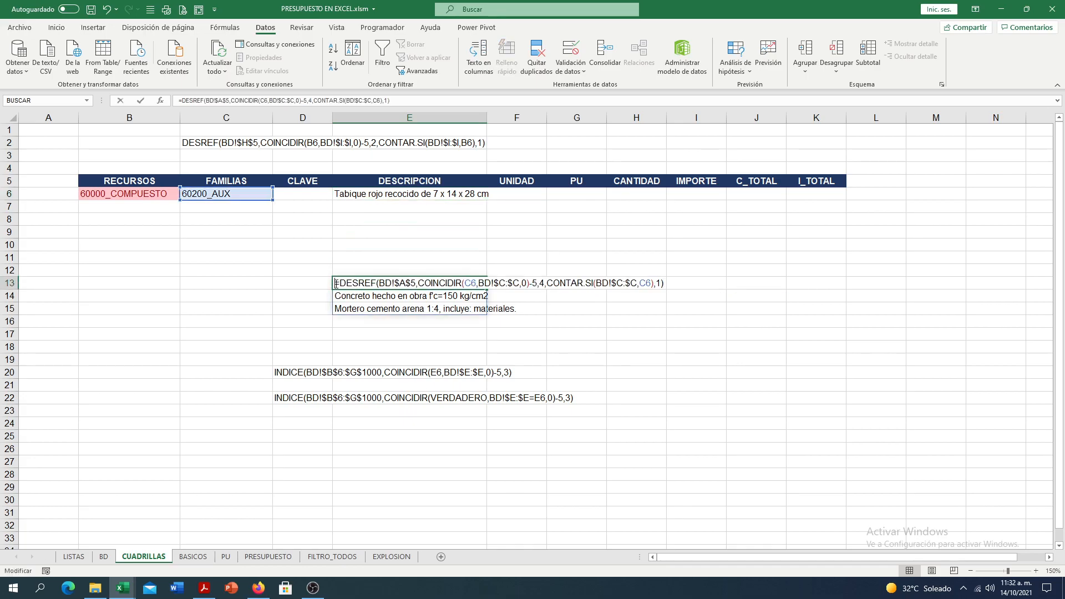
pyautogui.press('Delete')
pyautogui.press('Return')
pyautogui.click(350, 280)
pyautogui.moveTo(352, 277); pyautogui.dragTo(357, 156)
# - Examine the matrix argument BD!$B$6:$G$1000 of the INDICE formula in D20 and the range it covers on BD
pyautogui.click(317, 192)
pyautogui.click(296, 370)
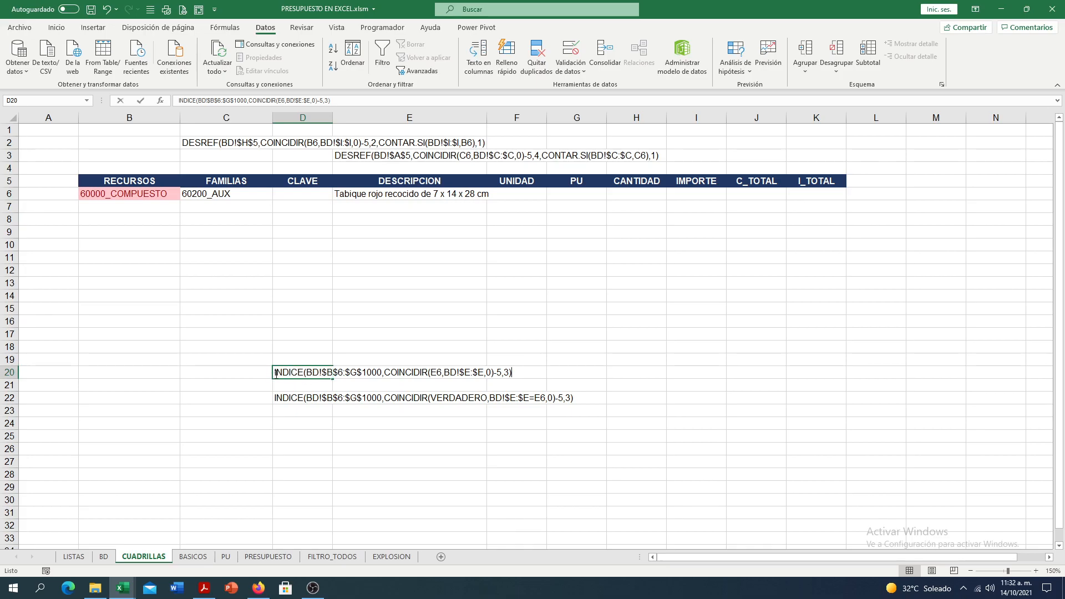
pyautogui.doubleClick(276, 372)
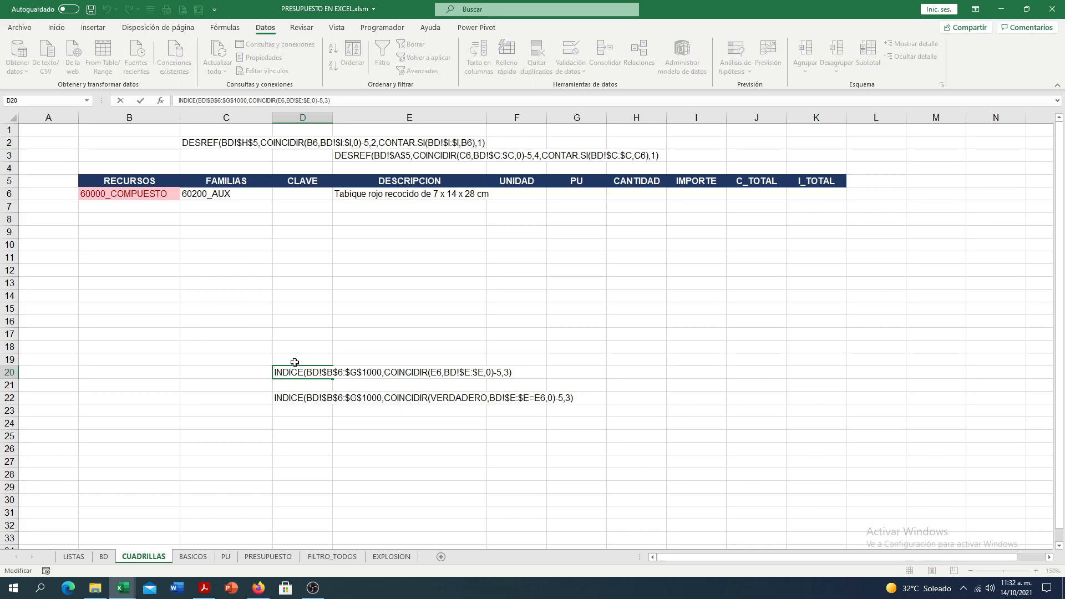
pyautogui.write('=')
pyautogui.moveTo(311, 375); pyautogui.dragTo(385, 377)
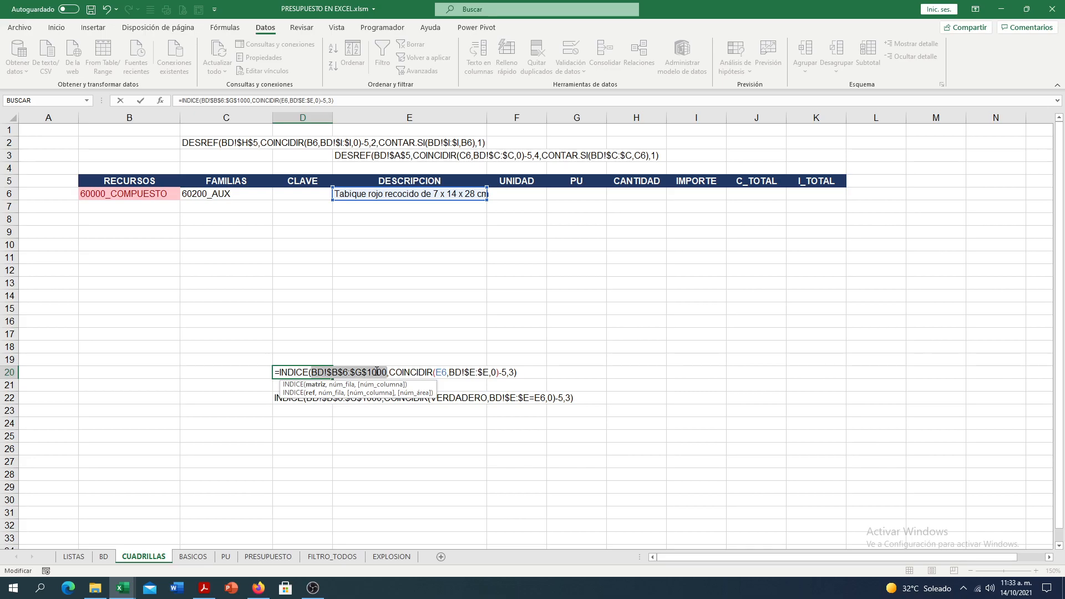
pyautogui.click(278, 375)
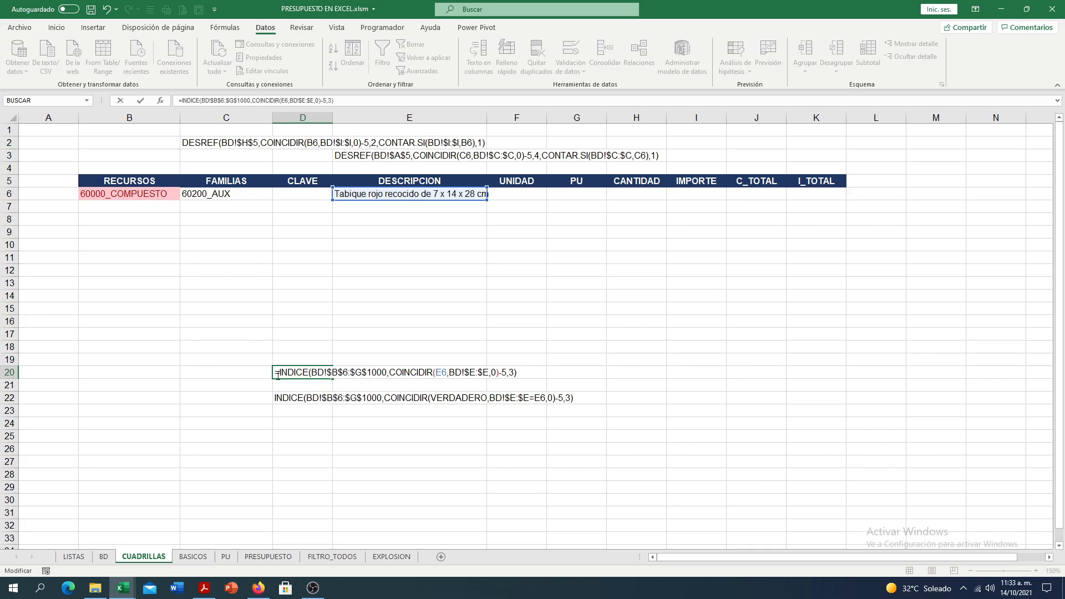
pyautogui.press('BackSpace')
pyautogui.press('Return')
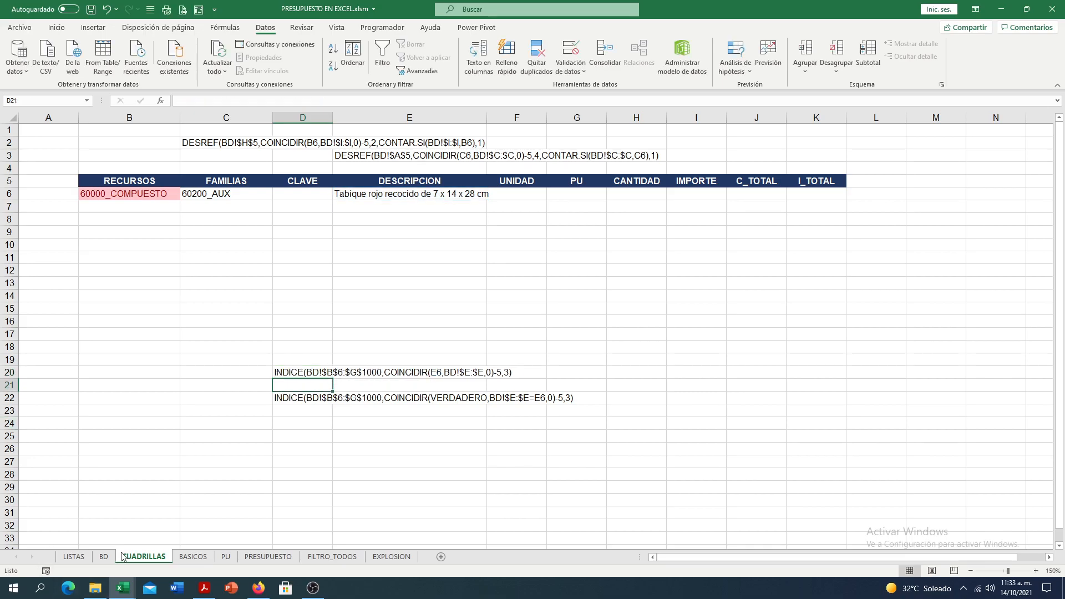
pyautogui.click(104, 556)
pyautogui.moveTo(109, 191); pyautogui.dragTo(578, 501)
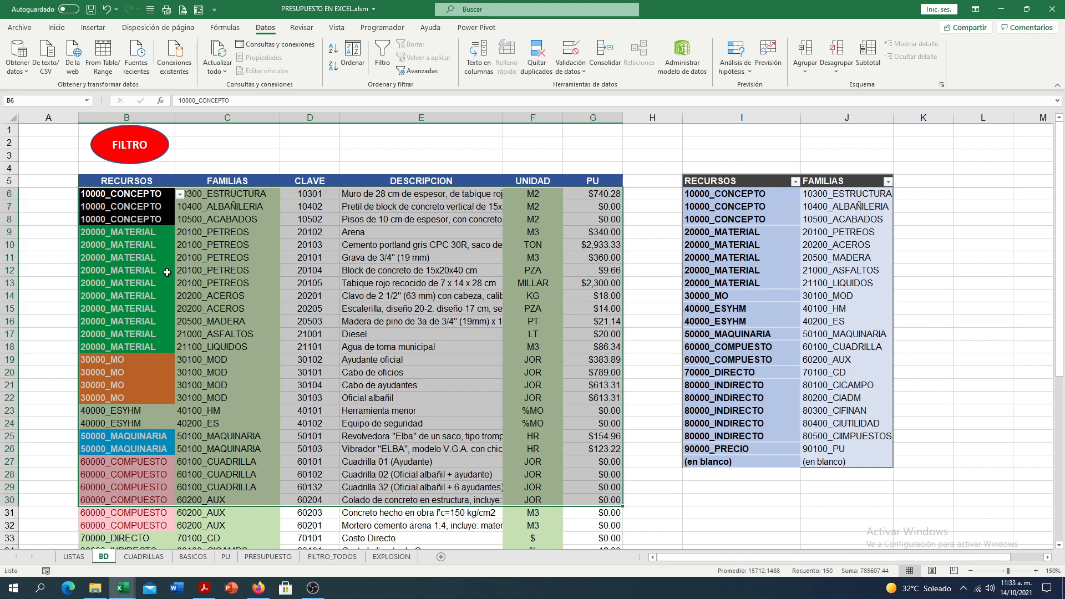
pyautogui.click(146, 557)
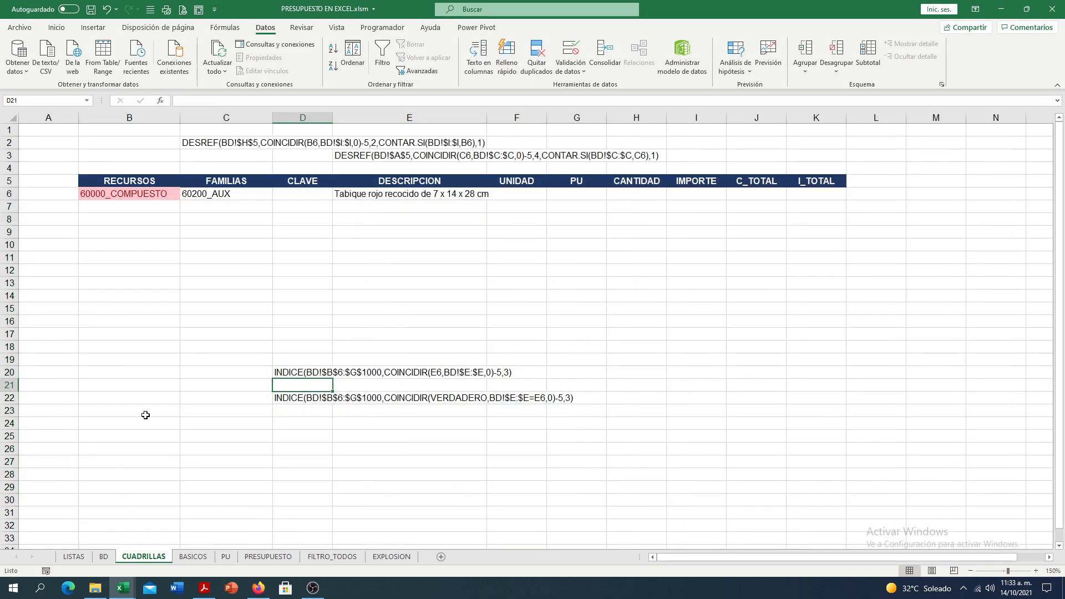
# - Examine the row argument of the D20 formula: COINCIDIR with lookup value E6 and lookup array BD!$E:$E
pyautogui.doubleClick(281, 372)
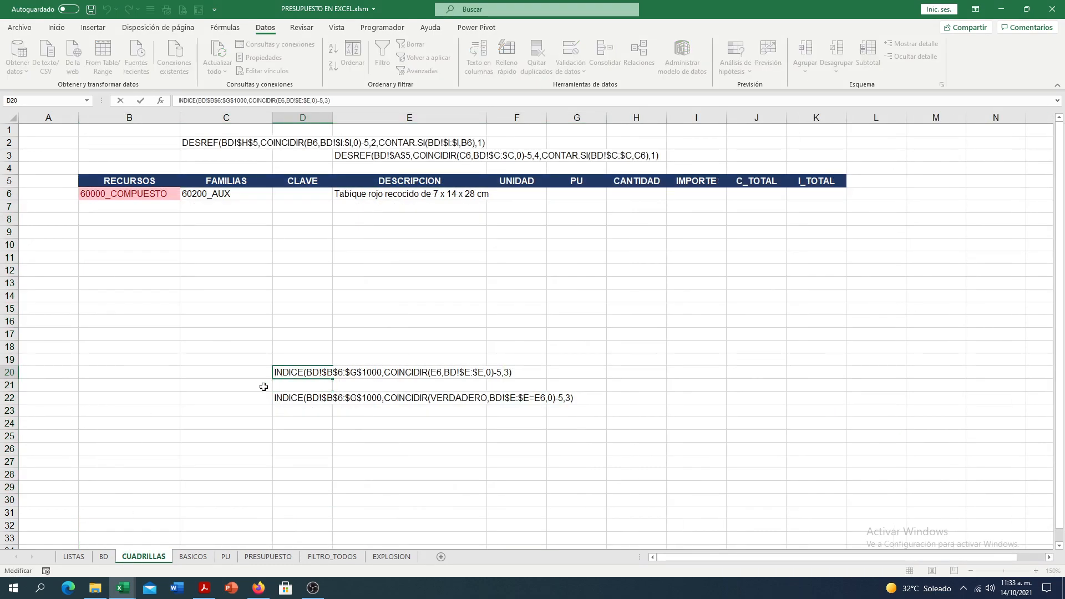
pyautogui.press('Home')
pyautogui.write('=')
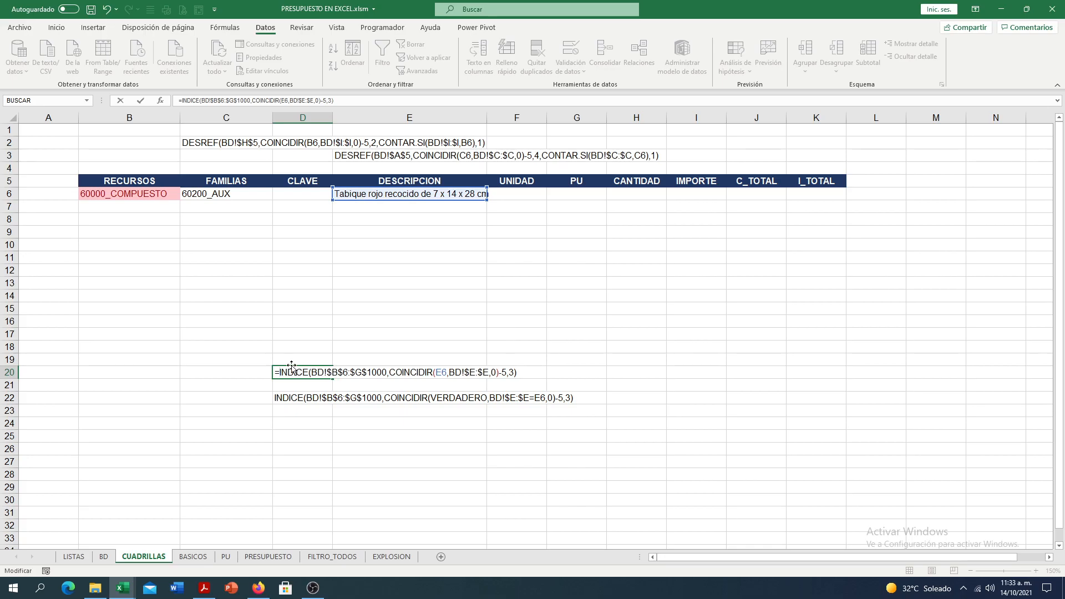
pyautogui.click(319, 373)
pyautogui.click(330, 392)
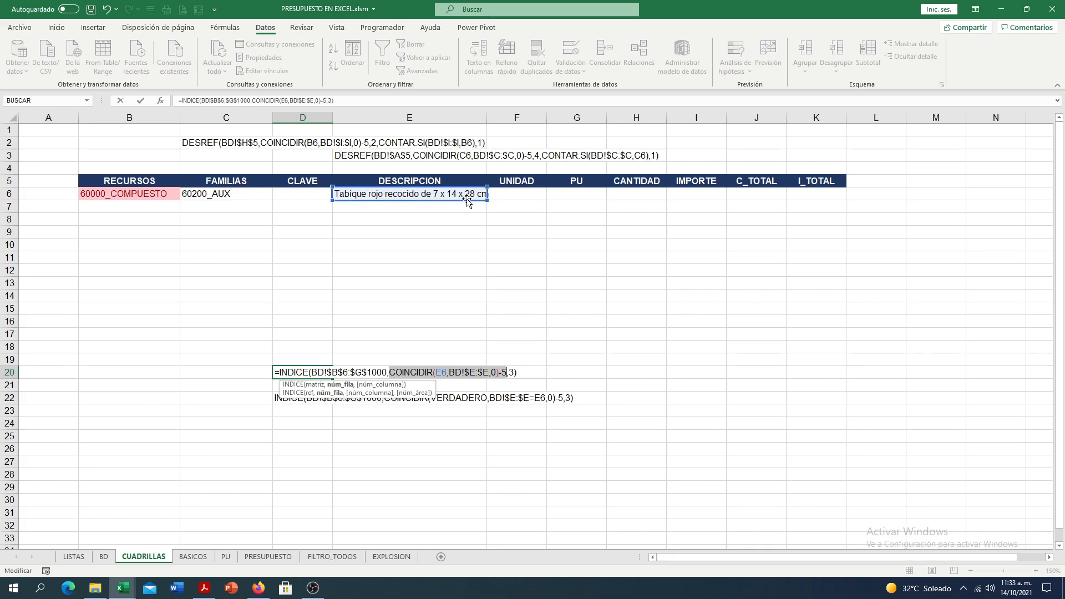
pyautogui.click(445, 371)
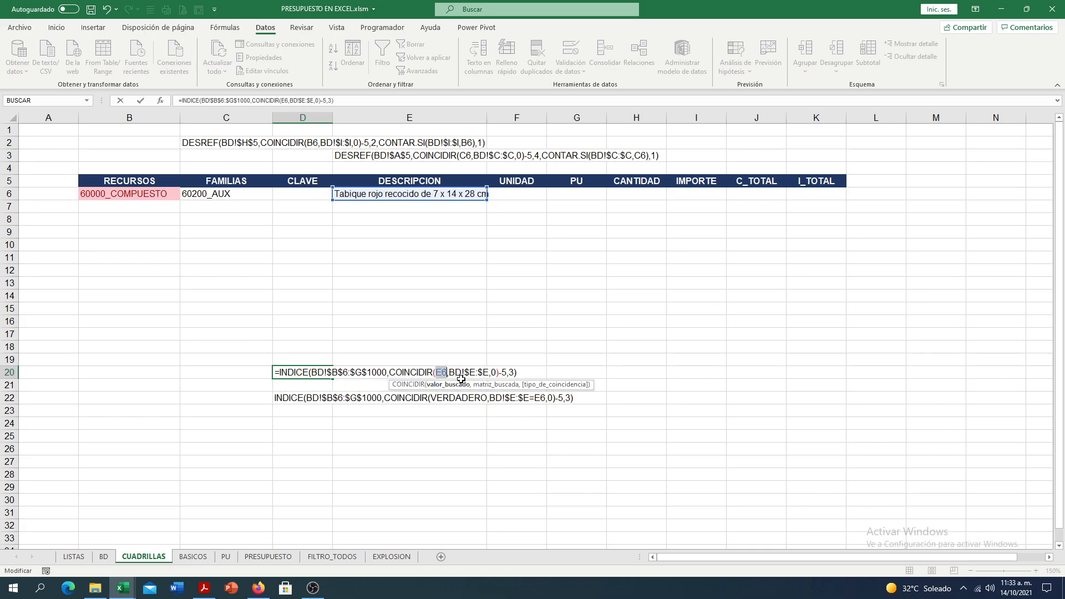
pyautogui.click(488, 385)
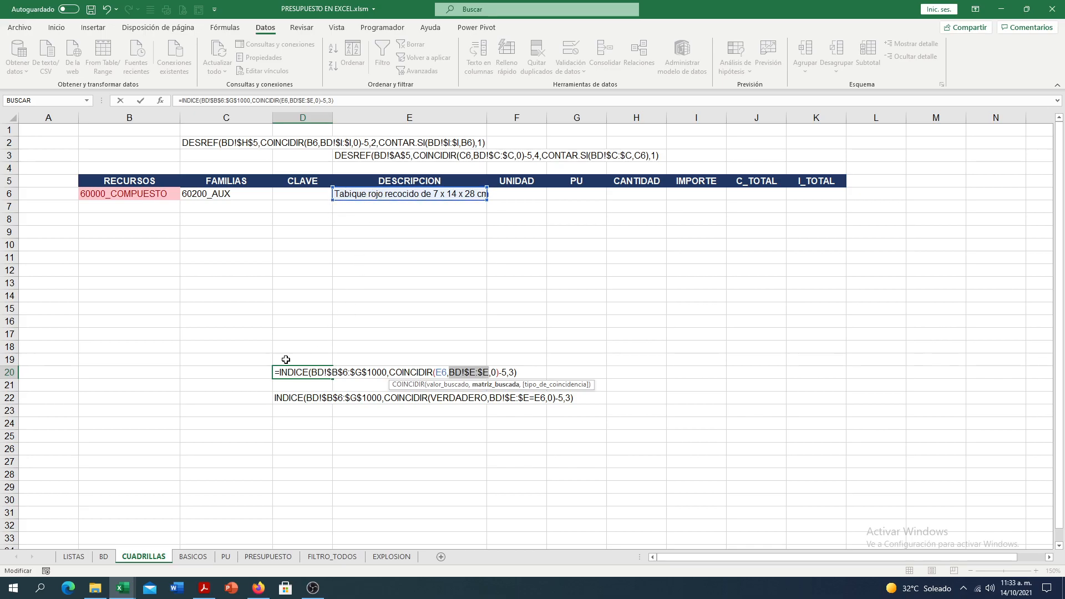
pyautogui.press('Escape')
# - On BD, locate the description Tabique rojo recocido de 7 x 14 x 28 cm in column E and its worksheet row
pyautogui.click(104, 557)
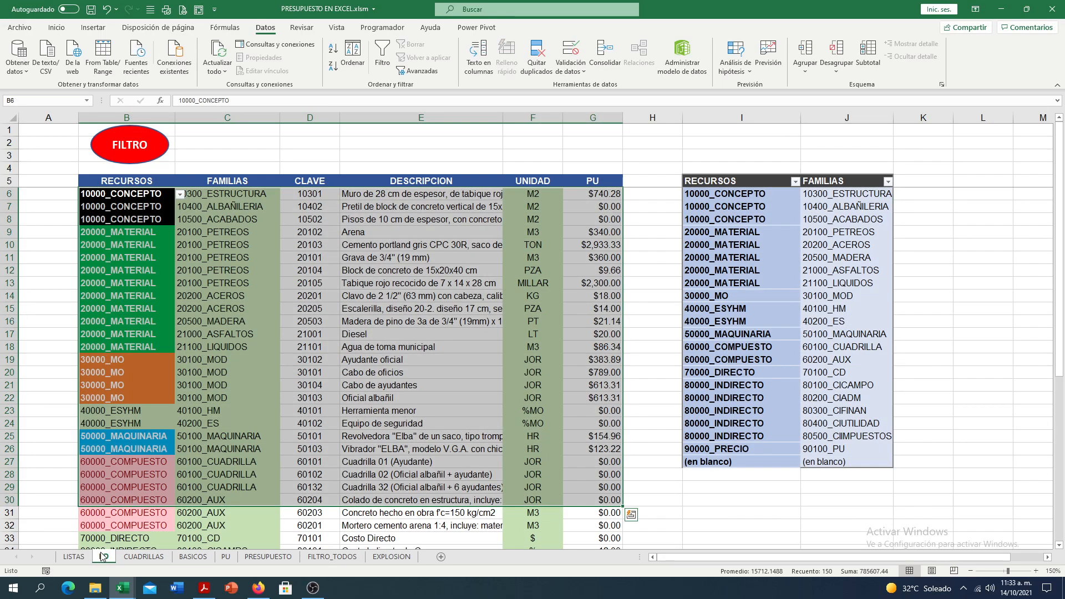
pyautogui.click(383, 117)
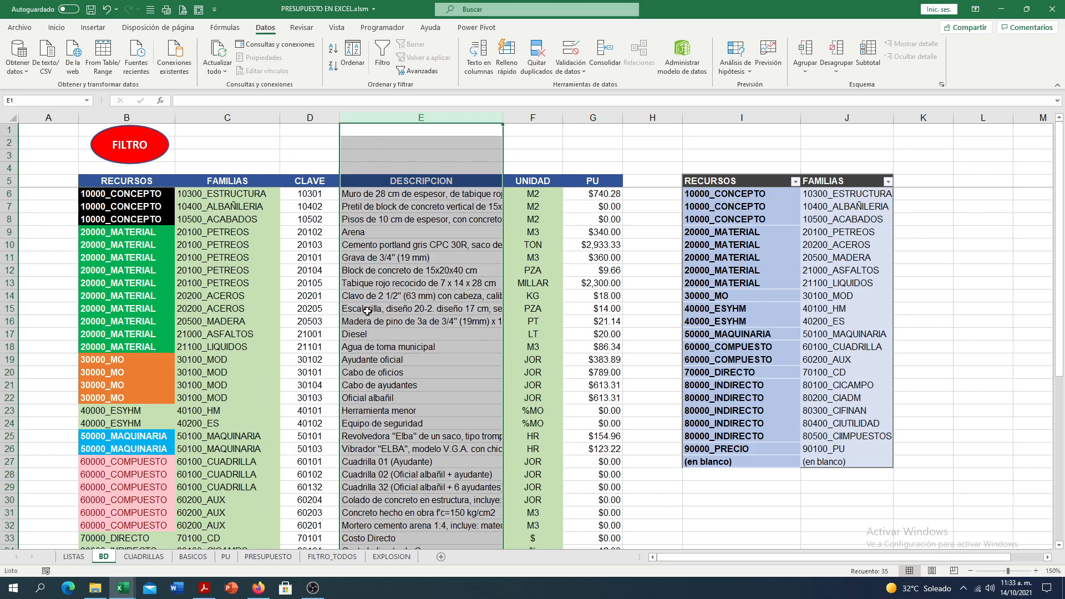
pyautogui.click(383, 284)
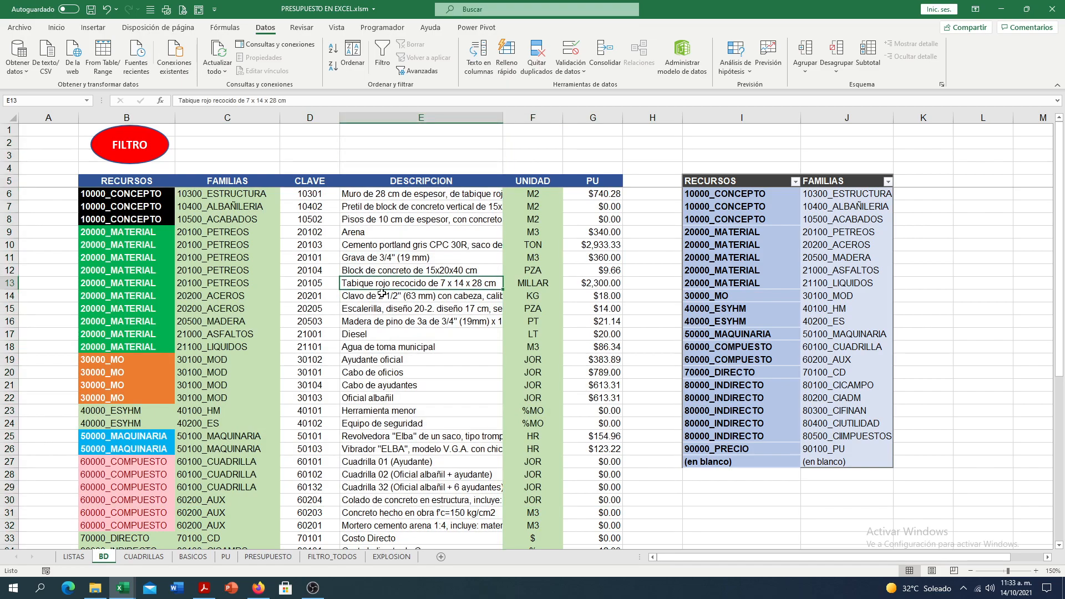
pyautogui.click(8, 284)
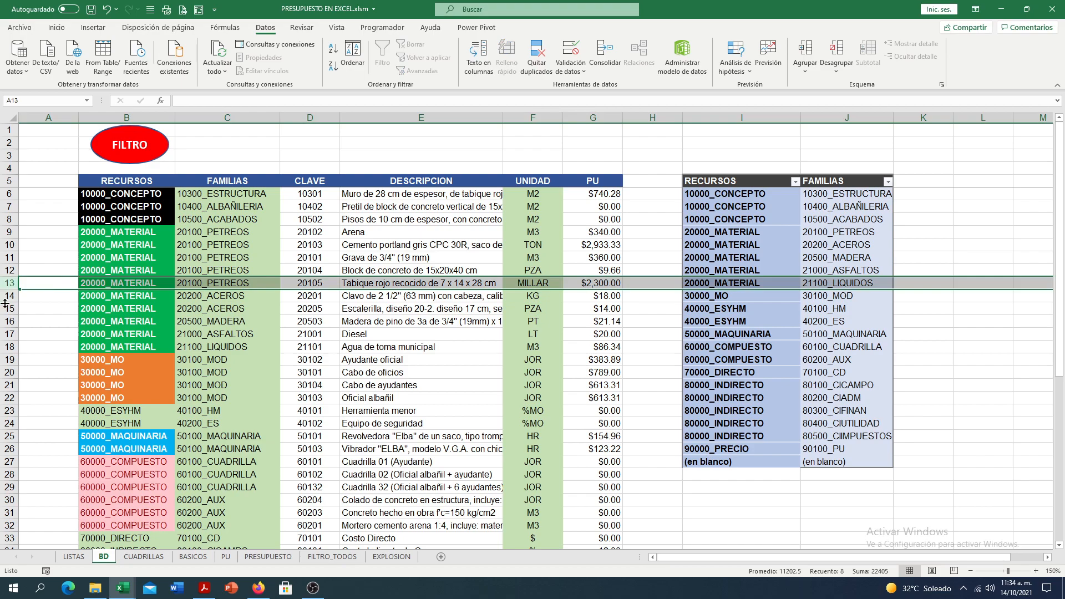
# - Examine on BD where the INDICE range starts below the header row and why 5 is subtracted from the matched row
pyautogui.click(64, 180)
pyautogui.moveTo(63, 198); pyautogui.dragTo(35, 335)
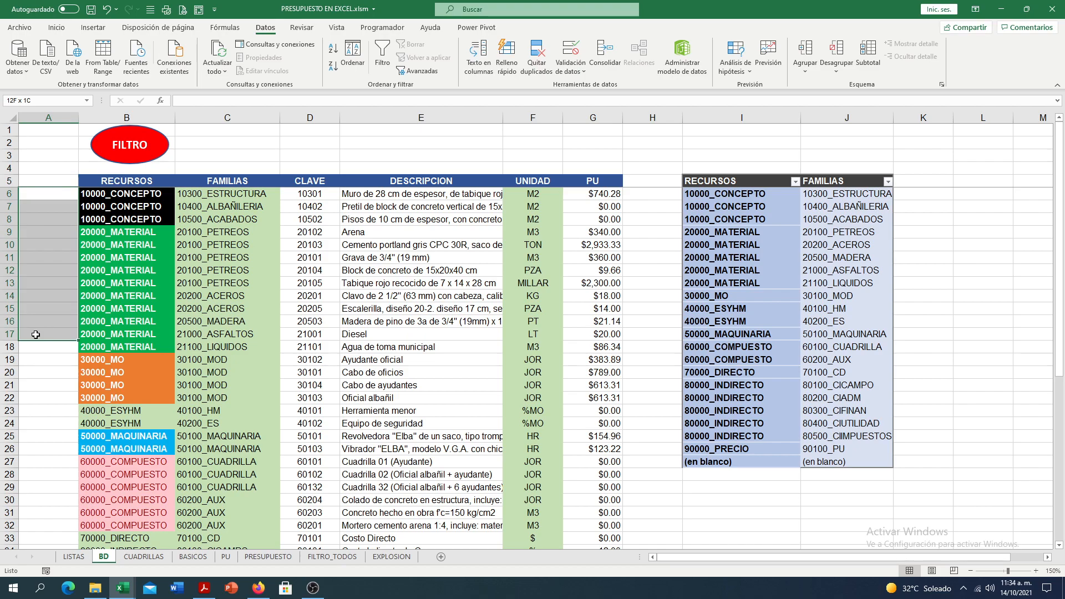
pyautogui.click(45, 195)
pyautogui.click(51, 178)
pyautogui.click(61, 196)
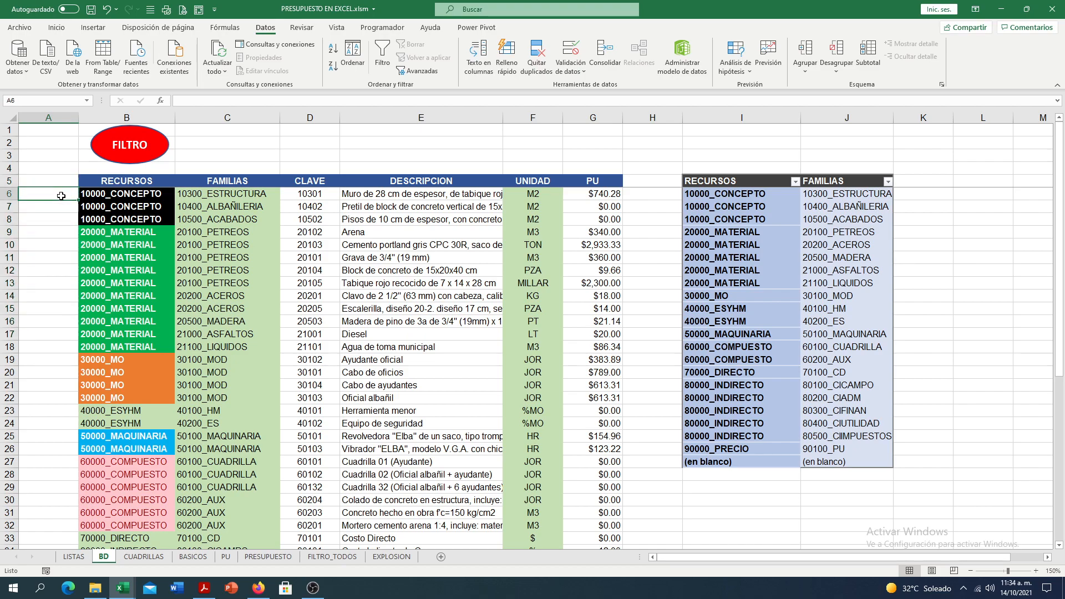
pyautogui.moveTo(85, 195); pyautogui.dragTo(573, 323)
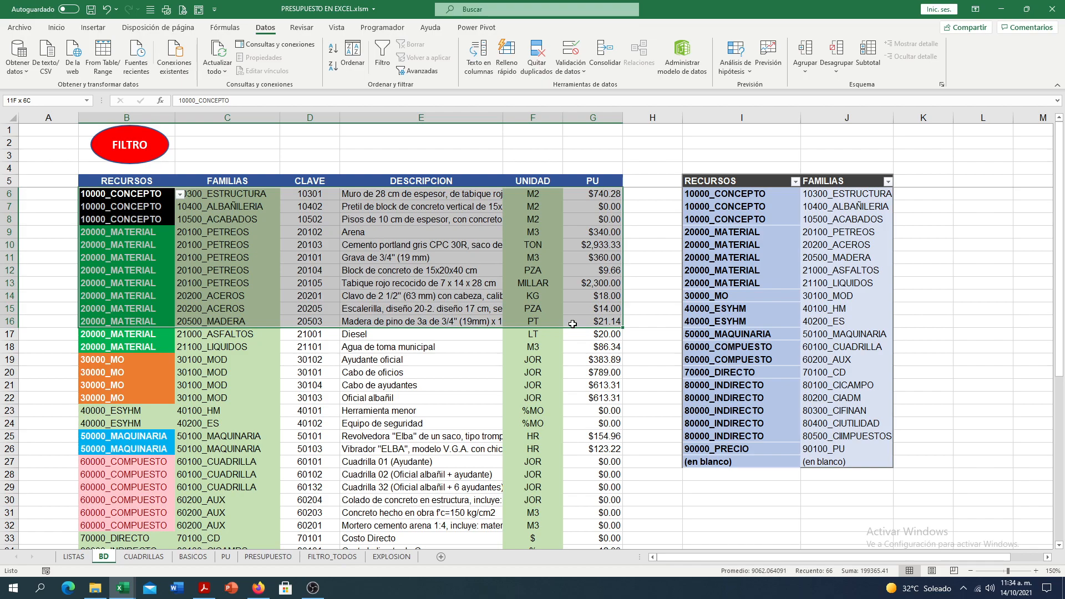
pyautogui.moveTo(572, 324); pyautogui.dragTo(581, 359)
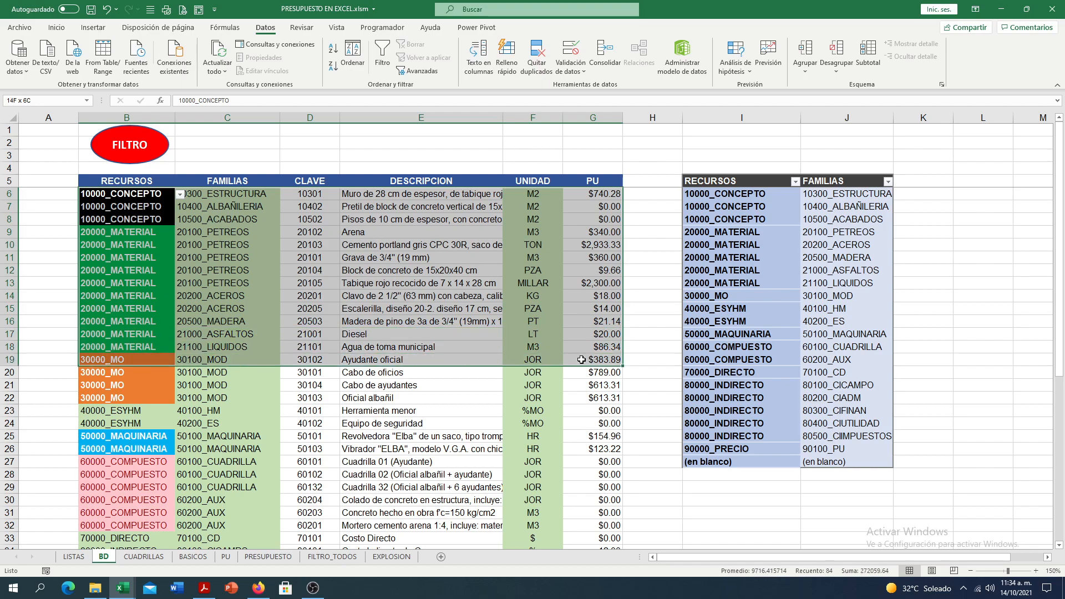
pyautogui.click(68, 181)
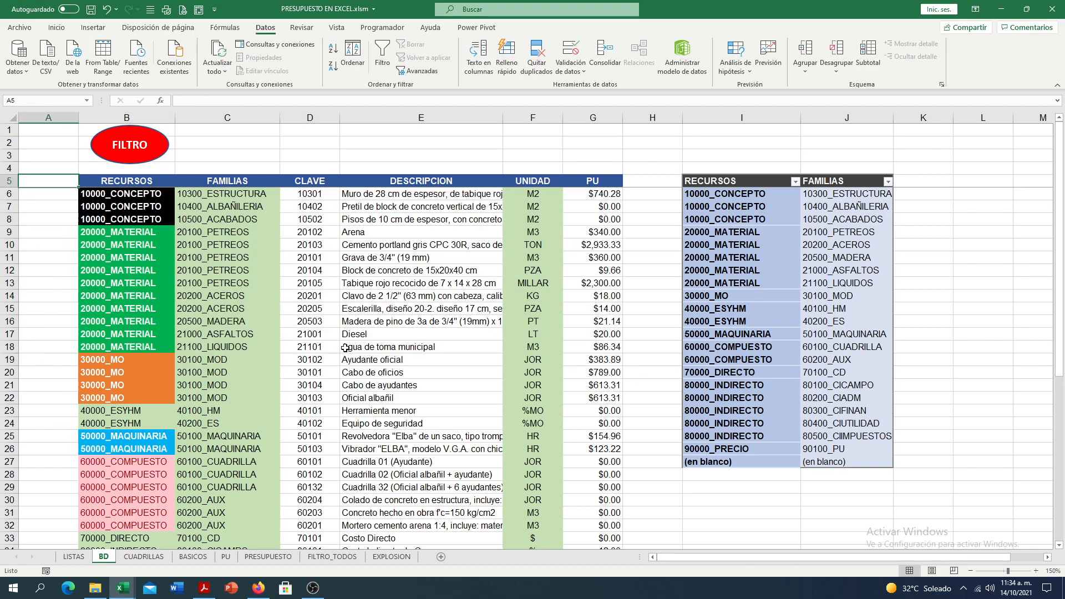
pyautogui.click(322, 282)
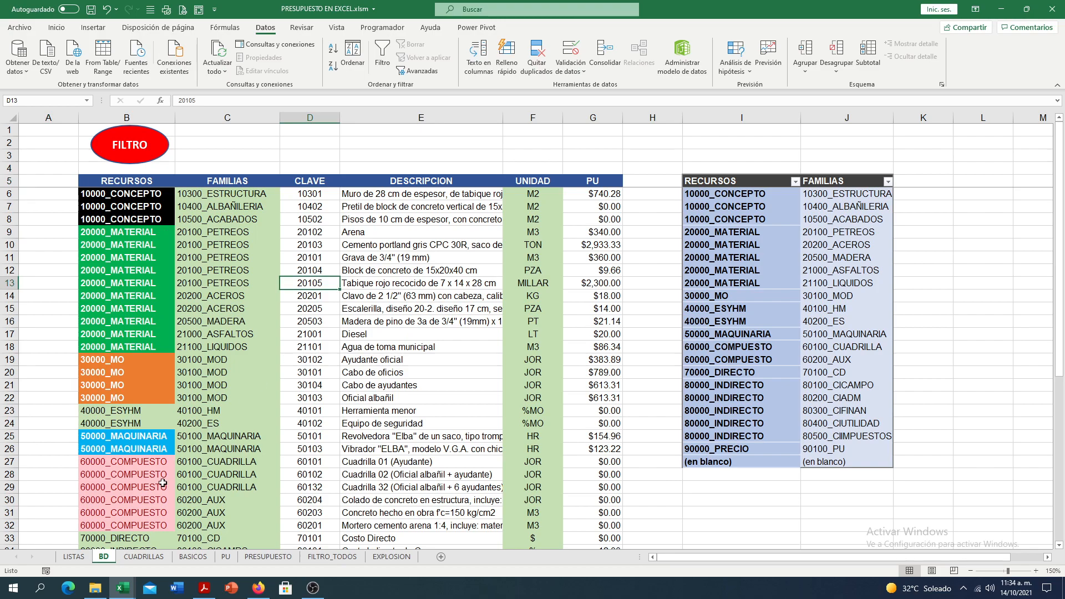
# - Turn the D20 text on CUADRILLAS into the live formula =INDICE(BD!$B$6:$G$1000,COINCIDIR(E6,BD!$E:$E,0)-5,3)
pyautogui.click(132, 560)
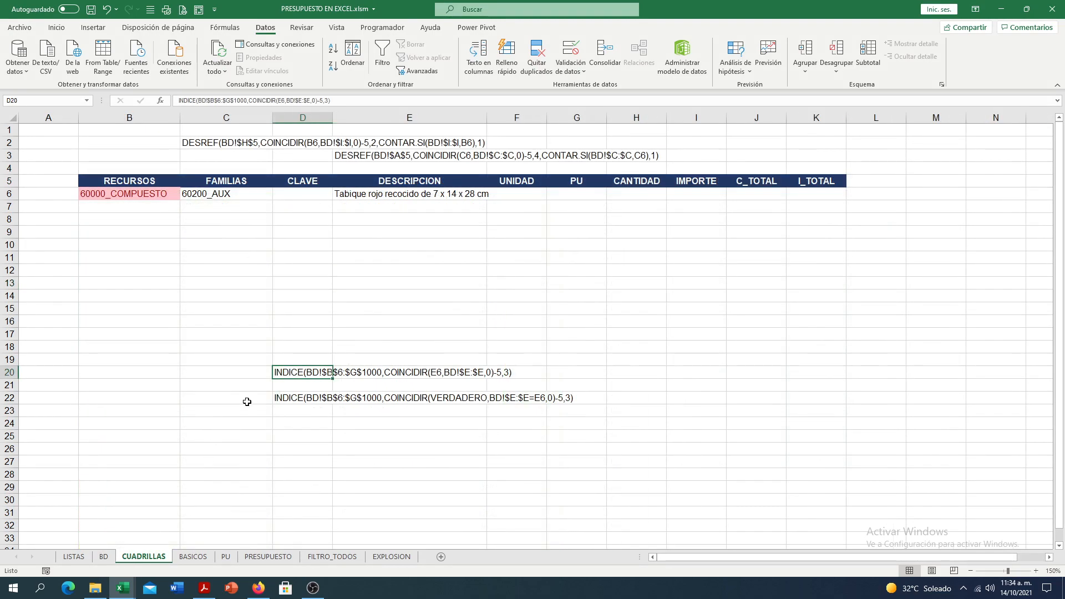
pyautogui.doubleClick(273, 376)
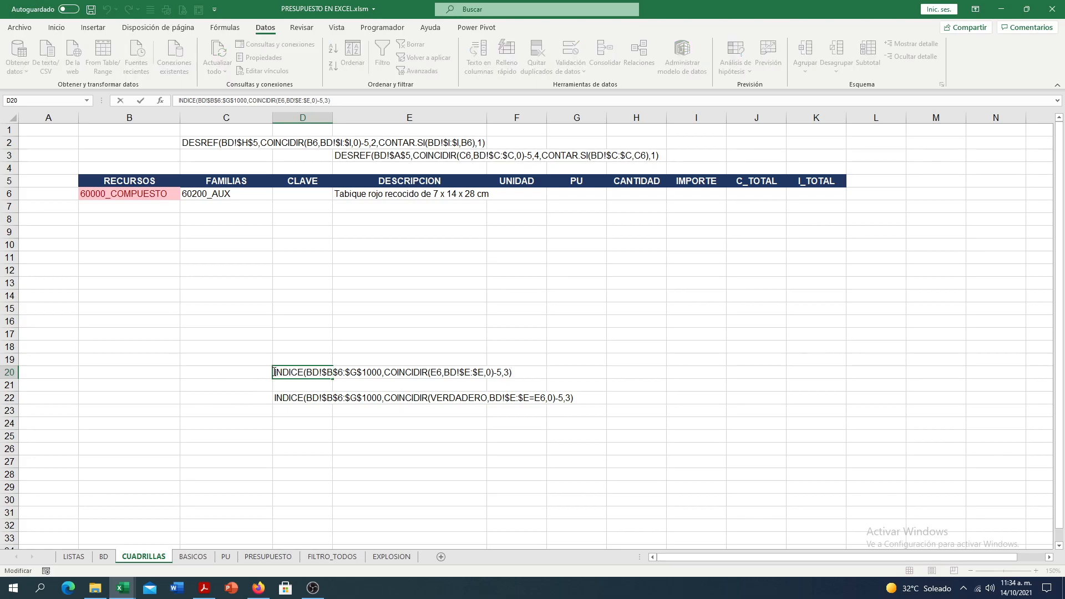
pyautogui.write('=')
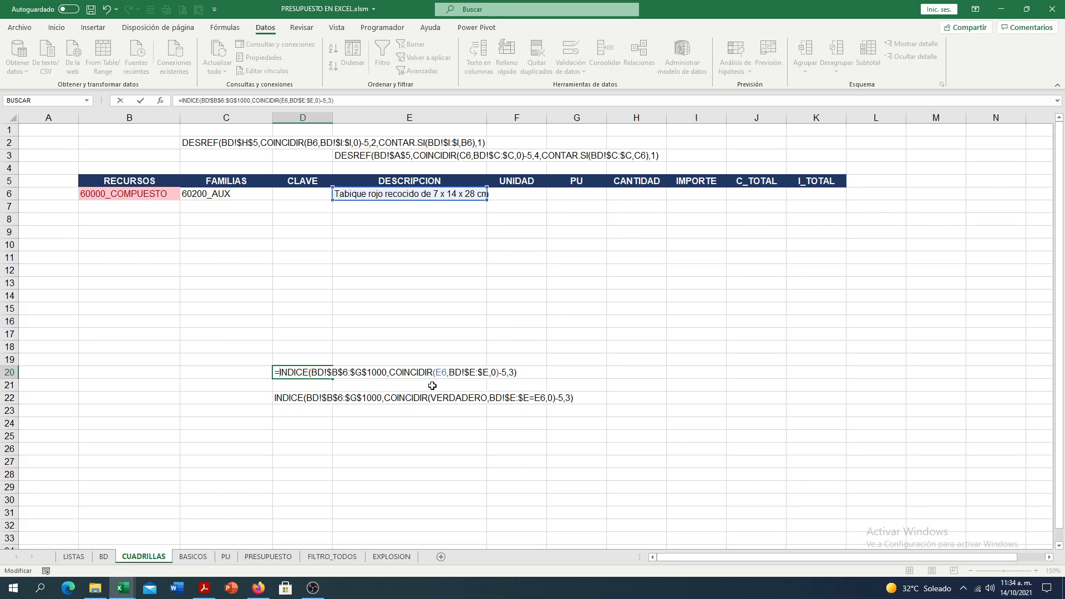
pyautogui.press('Return')
pyautogui.click(329, 371)
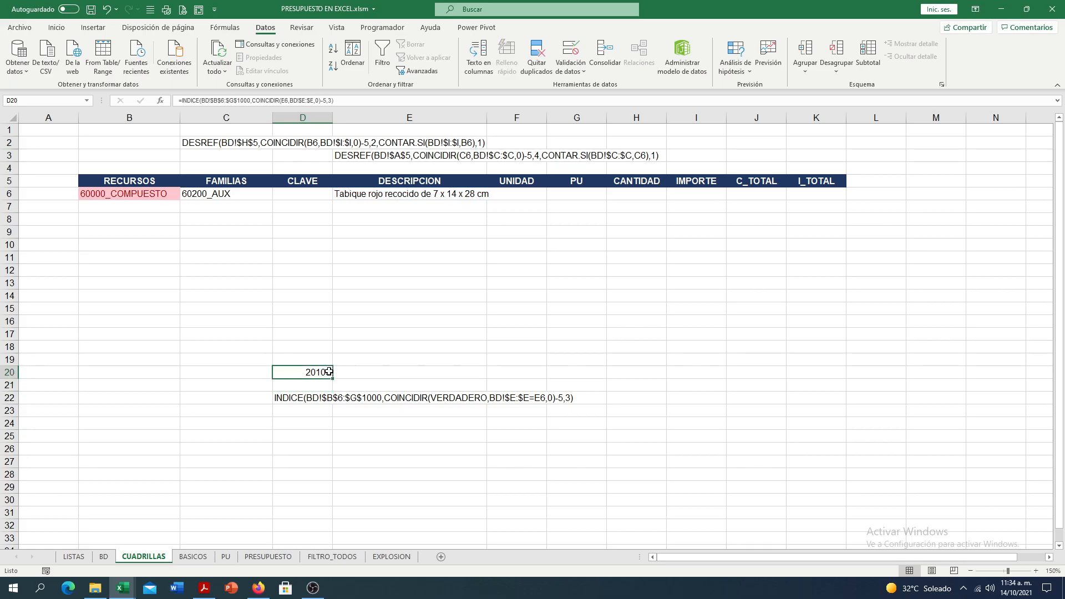
# - Compare the D20 result with the CLAVE listed on BD for Tabique rojo recocido, and return to CUADRILLAS
pyautogui.click(104, 557)
pyautogui.click(377, 284)
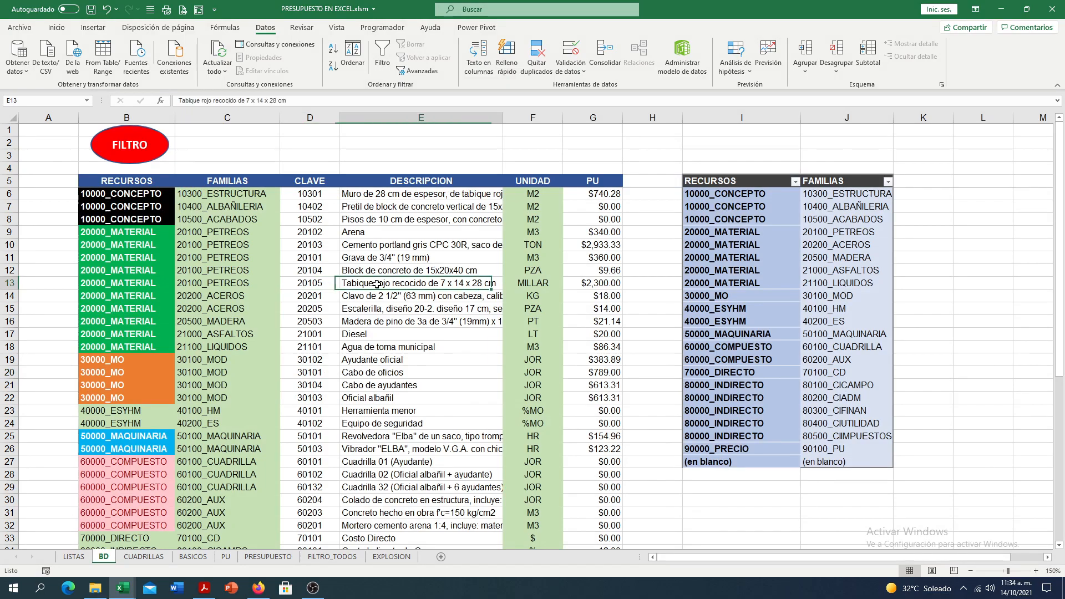
pyautogui.click(328, 194)
pyautogui.click(326, 207)
pyautogui.click(154, 561)
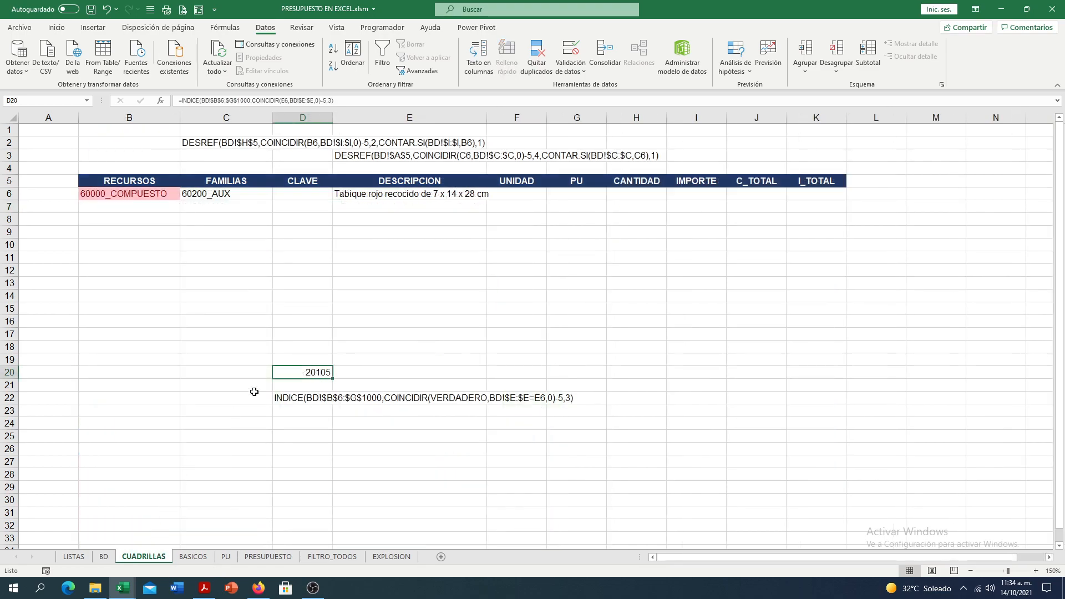
# - Set row 6 to resource 10000_CONCEPTO, family 10400_ALBAÑILERIA and the description Pretil de block de concreto vertical
pyautogui.click(340, 195)
pyautogui.click(164, 195)
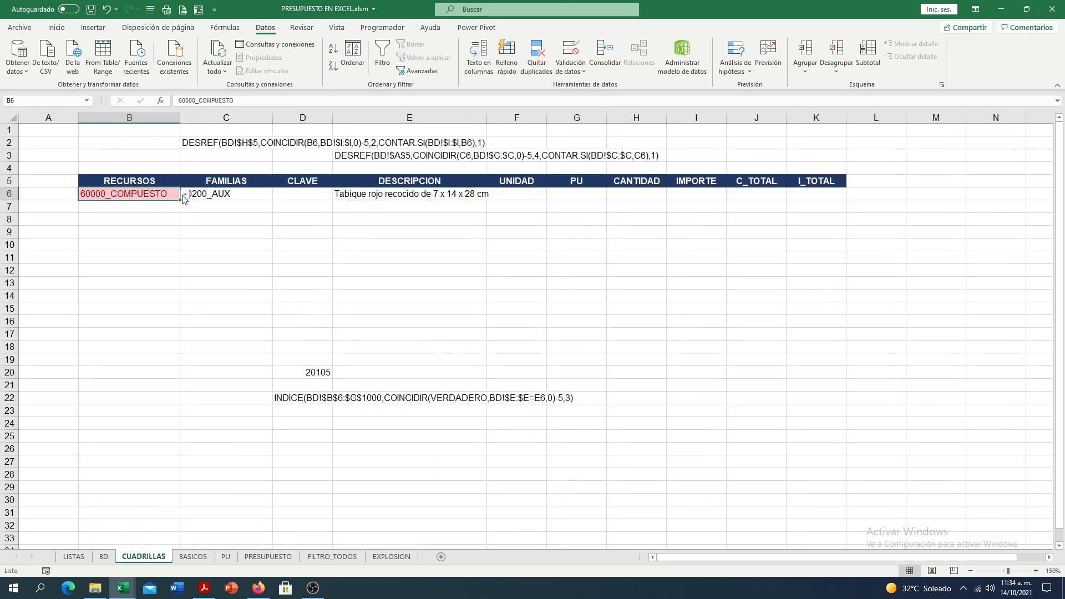
pyautogui.click(185, 194)
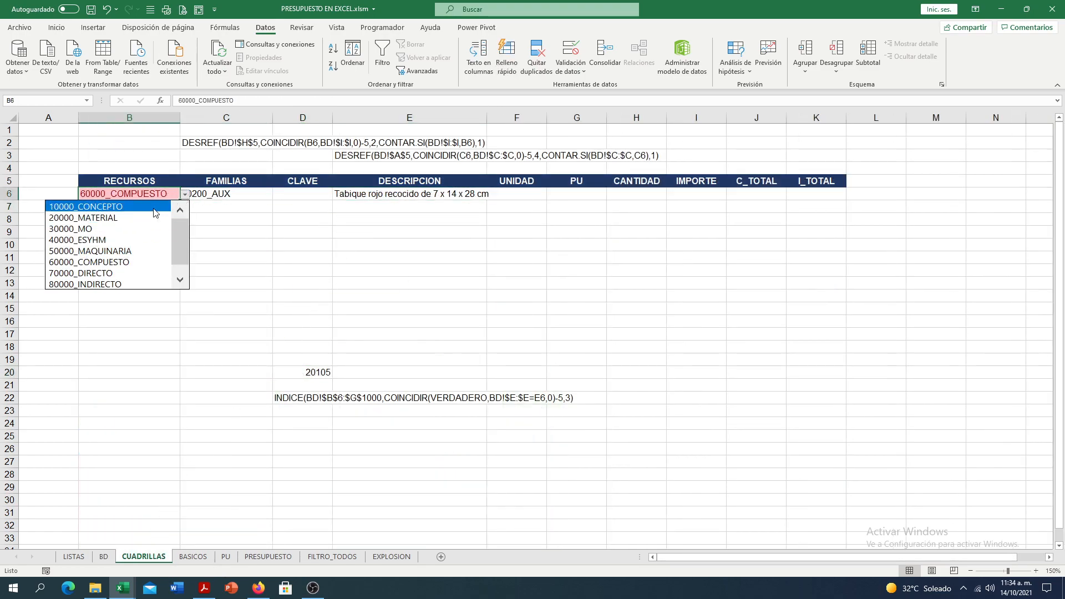
pyautogui.click(111, 207)
pyautogui.click(220, 195)
pyautogui.click(277, 194)
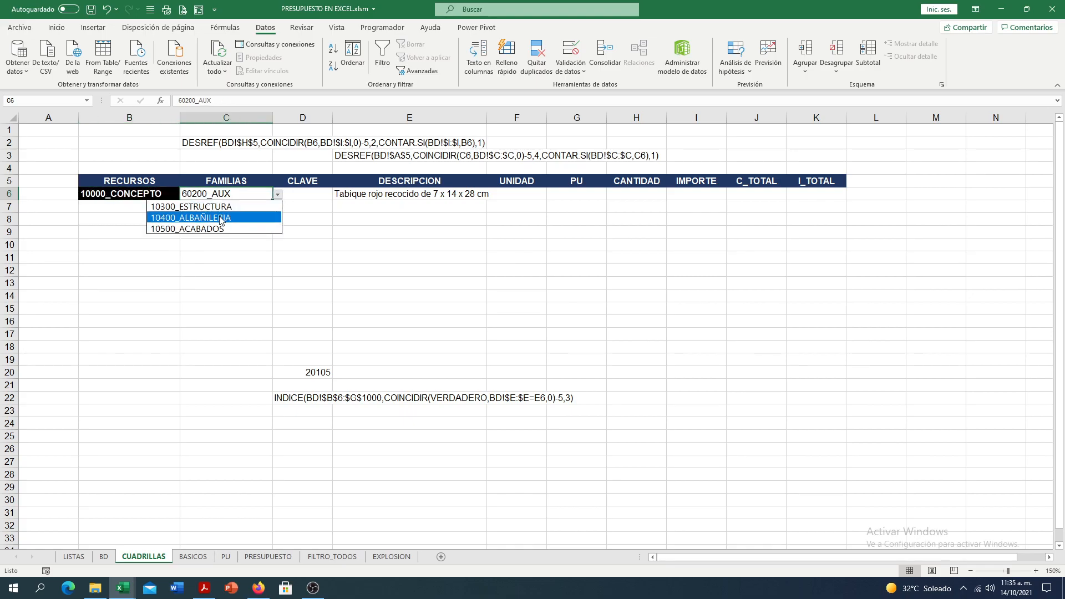
pyautogui.click(220, 217)
pyautogui.click(406, 198)
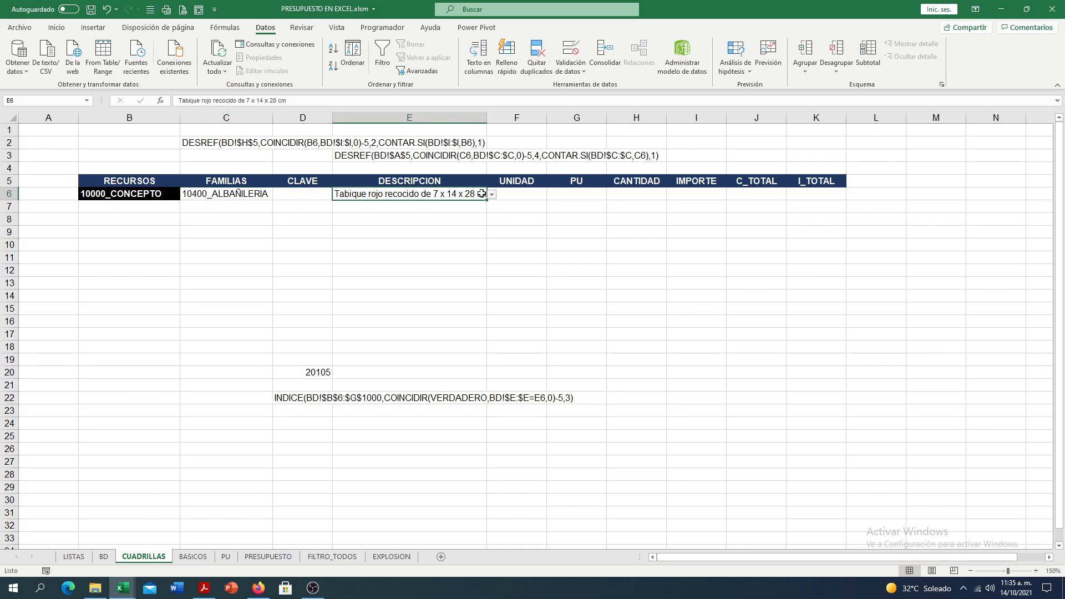
pyautogui.click(491, 195)
pyautogui.click(389, 207)
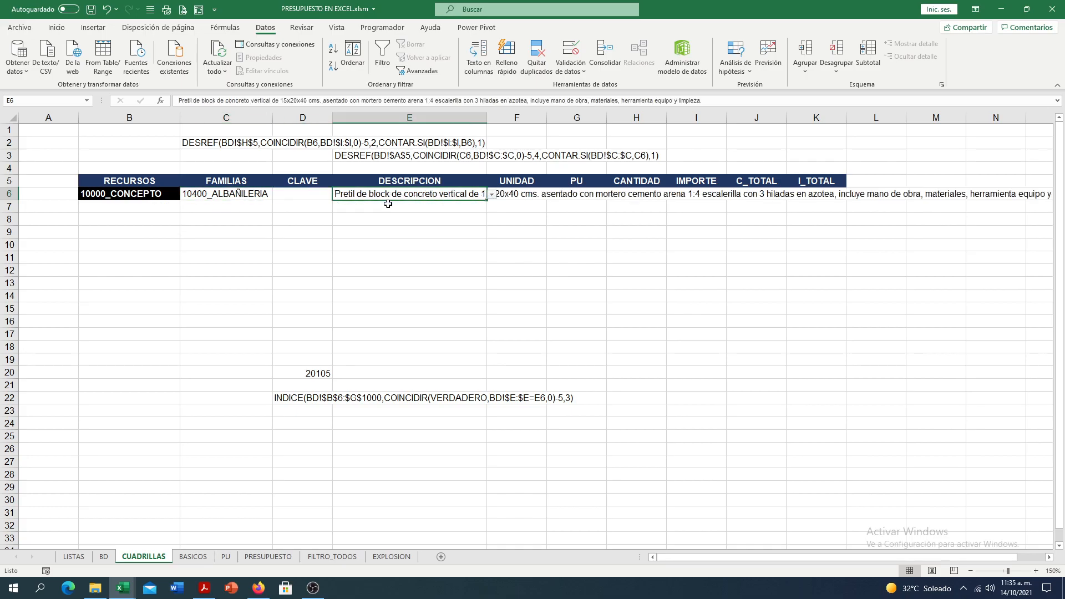
# - Compare the D20 result with the CLAVE listed on BD for the Pretil de block description
pyautogui.click(307, 372)
pyautogui.click(105, 558)
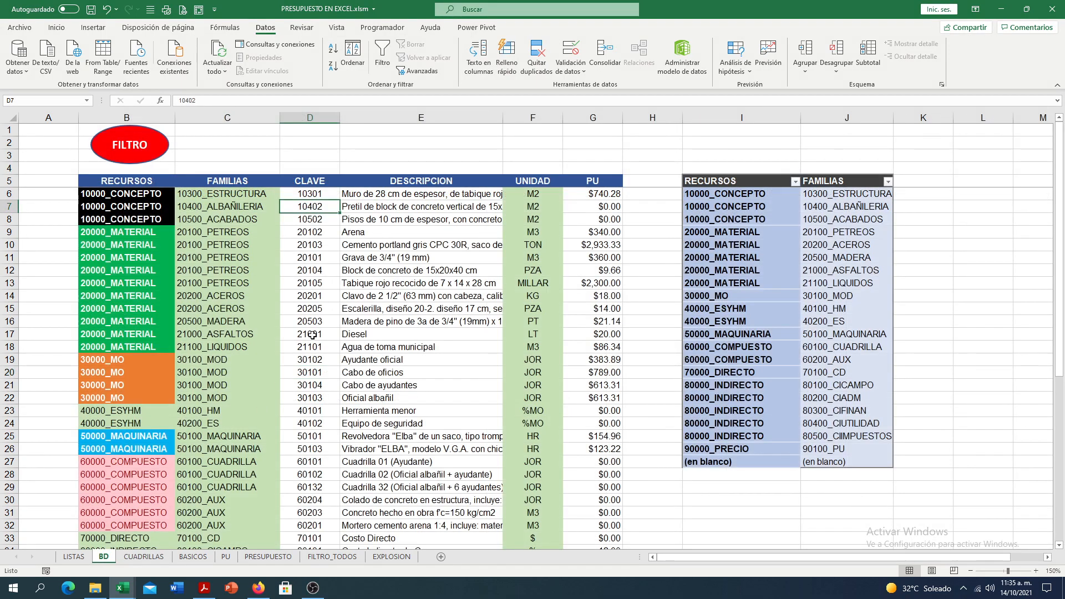
pyautogui.click(327, 234)
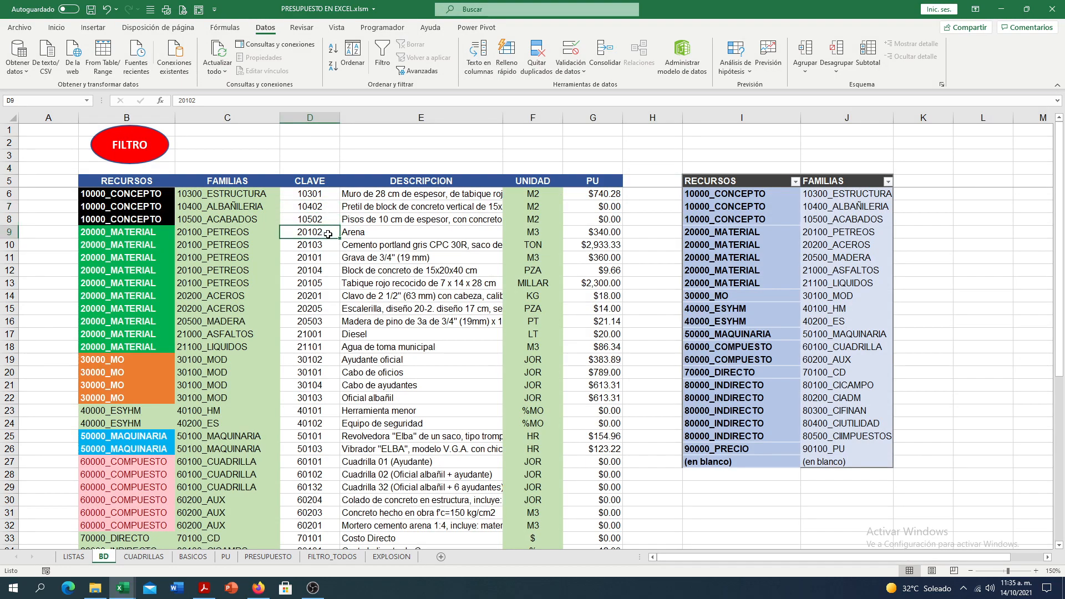
# - Set row 6 on CUADRILLAS to family 10300_ESTRUCTURA and the description Muro de 28 cm de espesor, de tabique rojo recocido
pyautogui.click(331, 195)
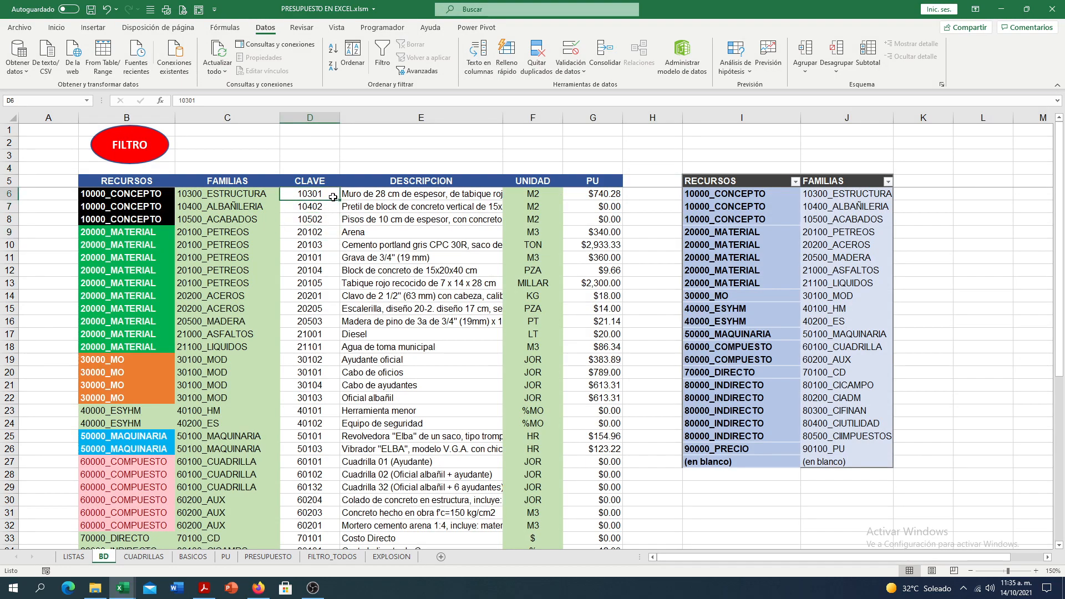
pyautogui.click(145, 557)
pyautogui.click(261, 195)
pyautogui.click(278, 194)
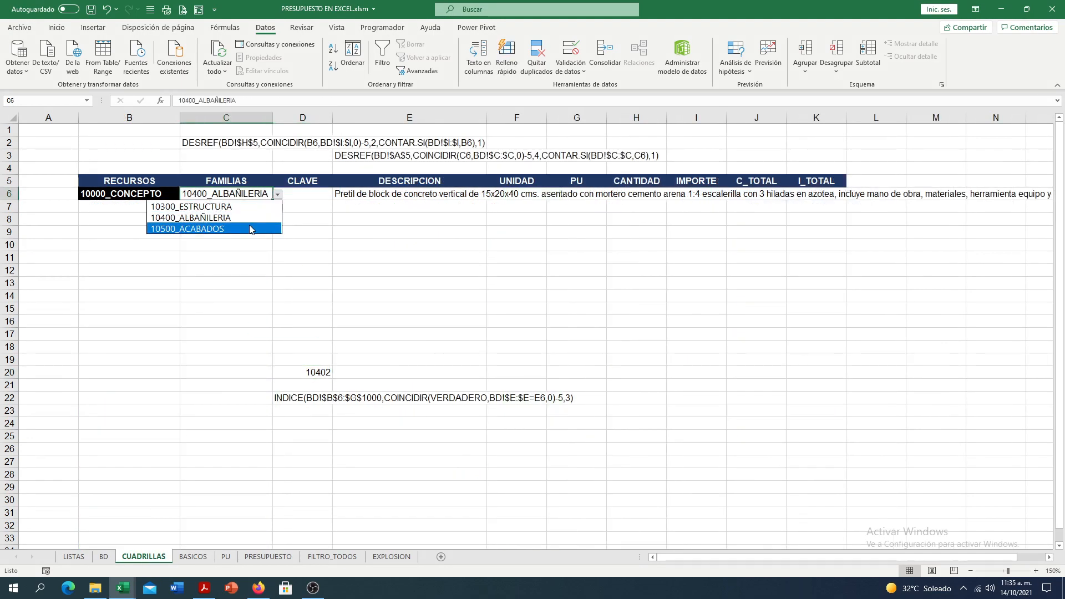
pyautogui.click(222, 206)
pyautogui.click(444, 195)
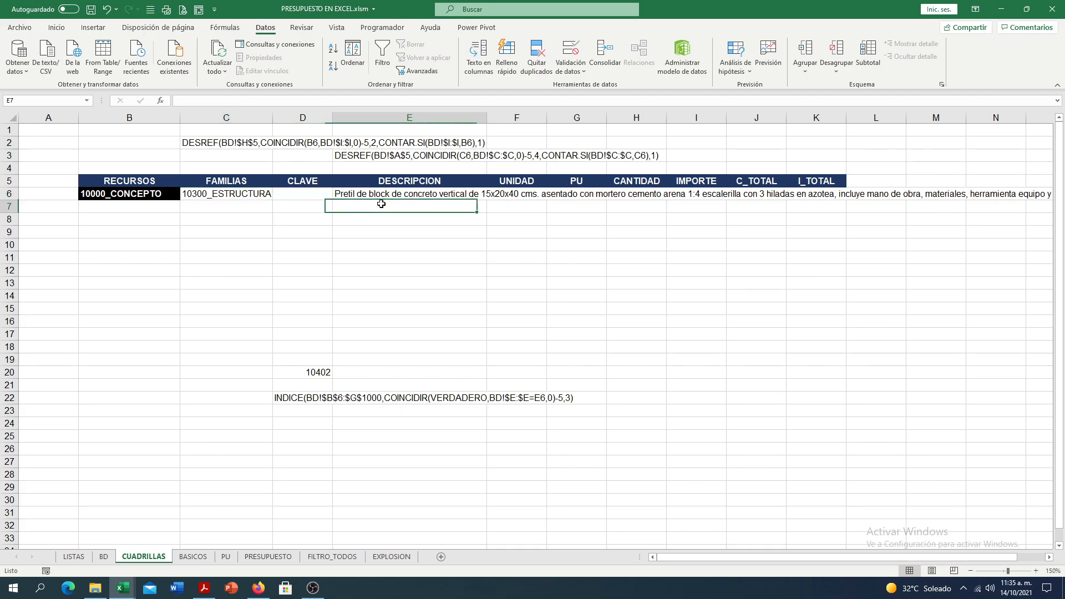
pyautogui.click(491, 195)
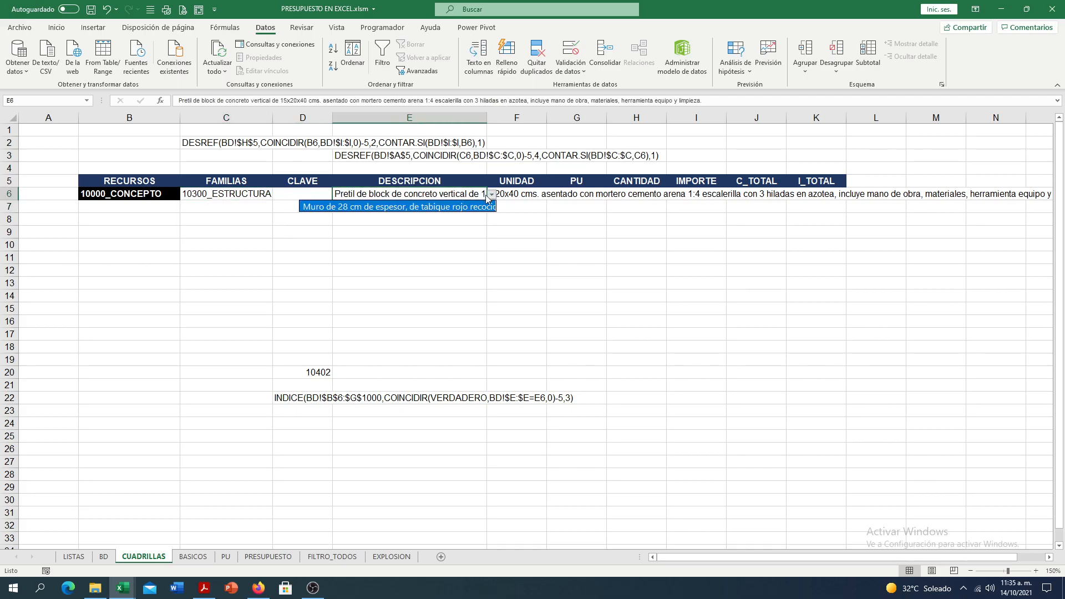
pyautogui.click(383, 206)
# - Compare the D20 result with the CLAVE on BD for the Muro de 28 cm description, and review the E6 description list on CUADRILLAS
pyautogui.click(315, 373)
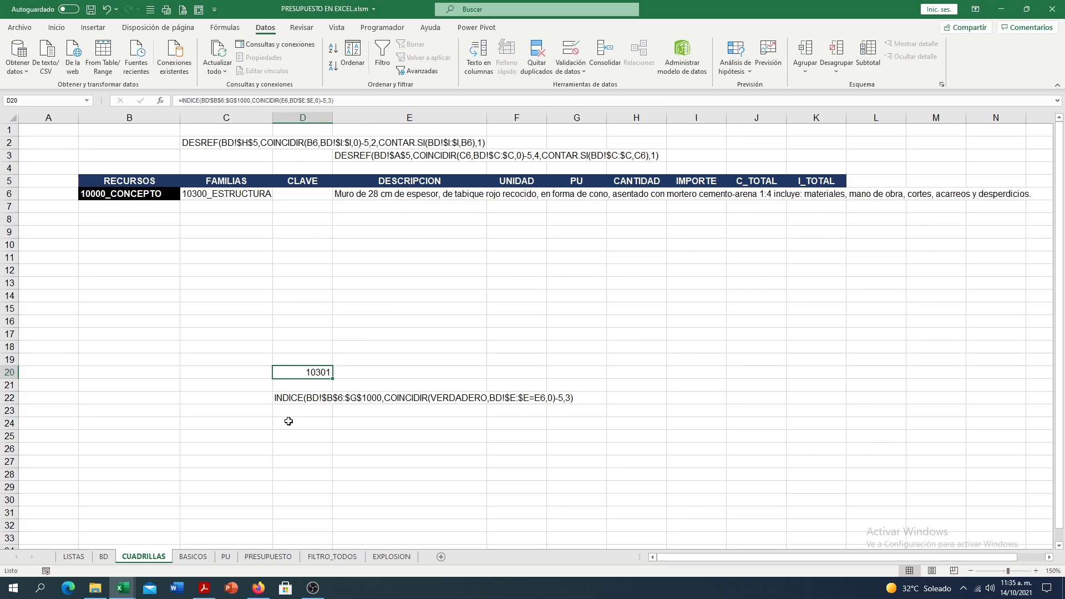
pyautogui.click(103, 558)
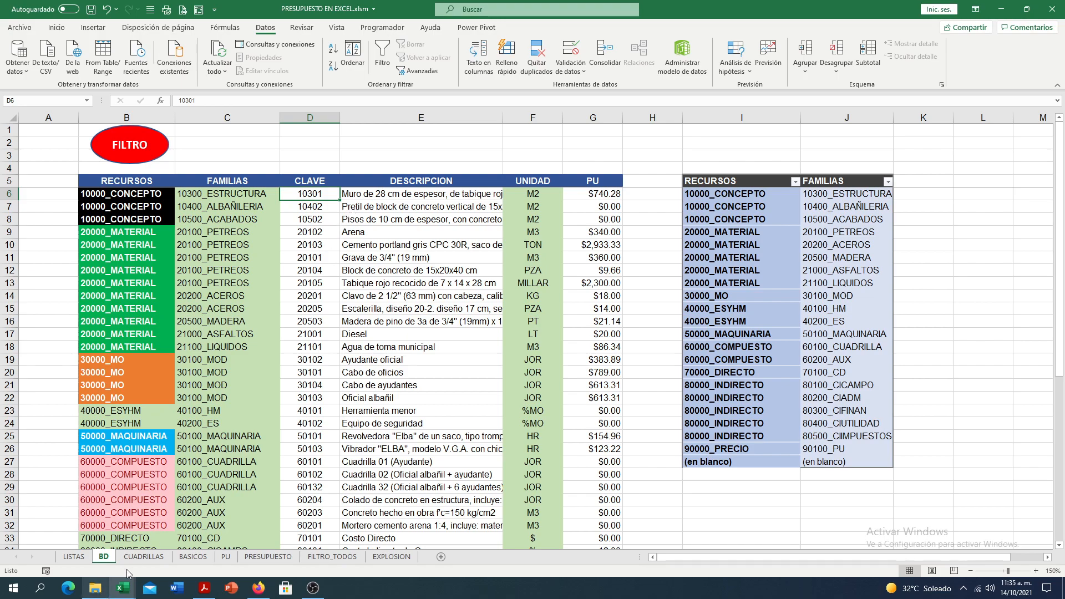
pyautogui.click(143, 558)
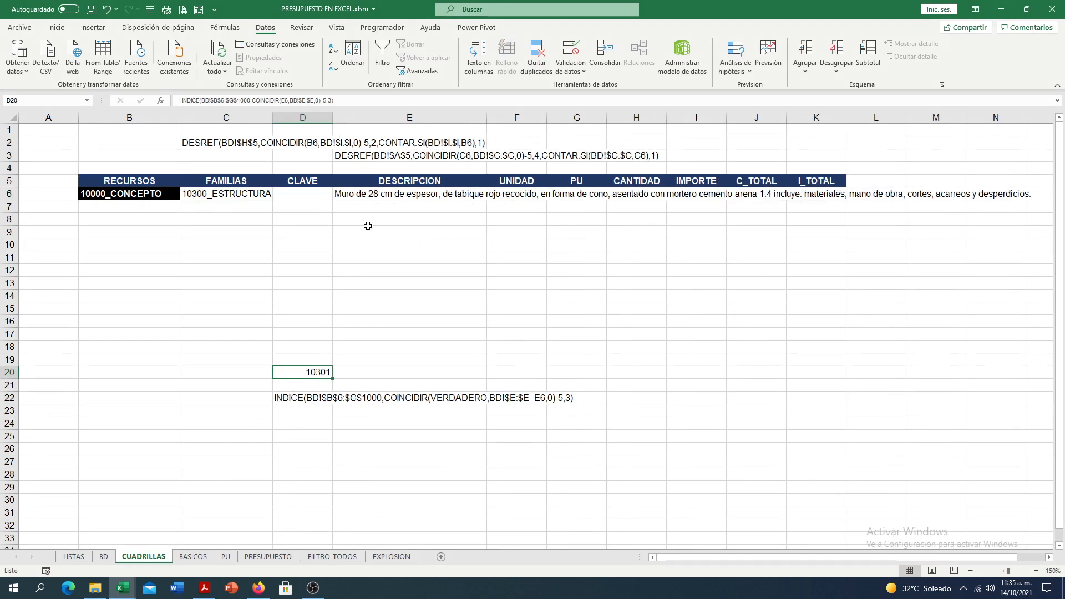
pyautogui.click(377, 193)
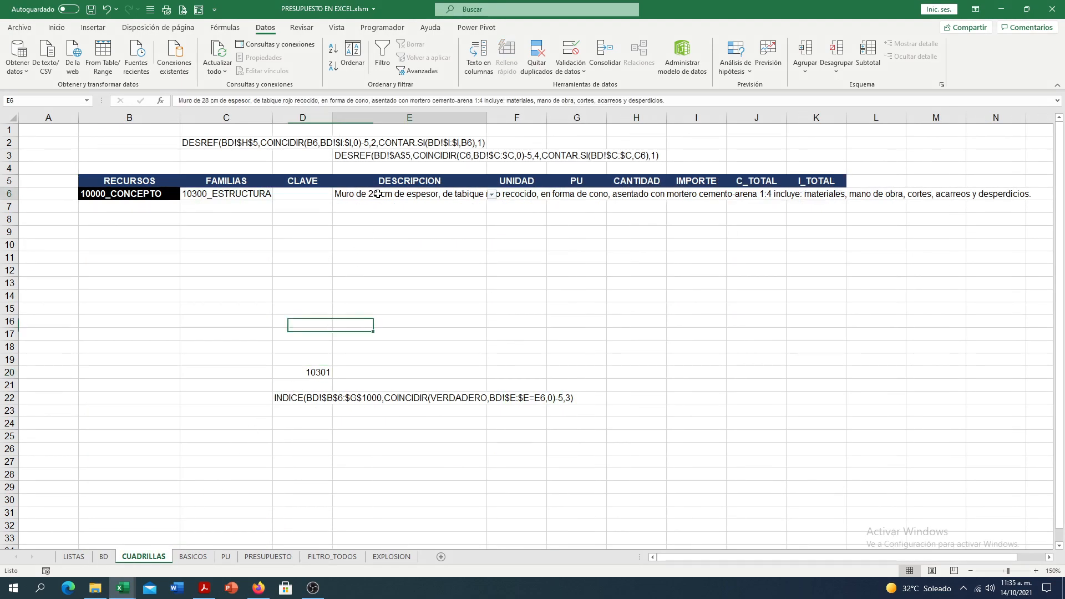
pyautogui.click(492, 195)
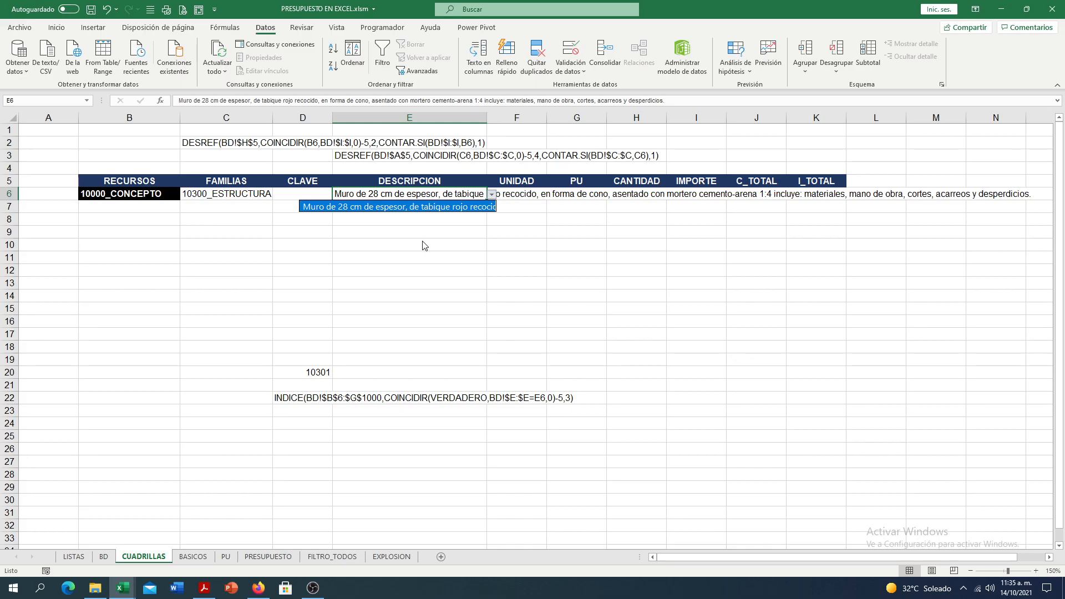
pyautogui.press('Escape')
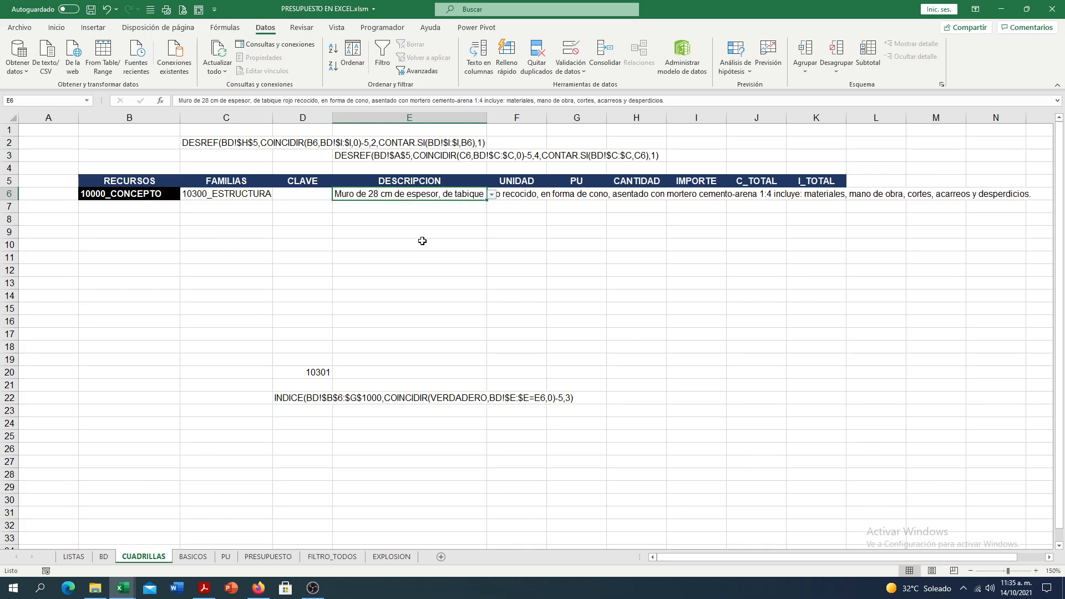
# - Turn the D20 formula on CUADRILLAS back into plain text by removing its leading equals sign
pyautogui.click(298, 396)
pyautogui.click(292, 372)
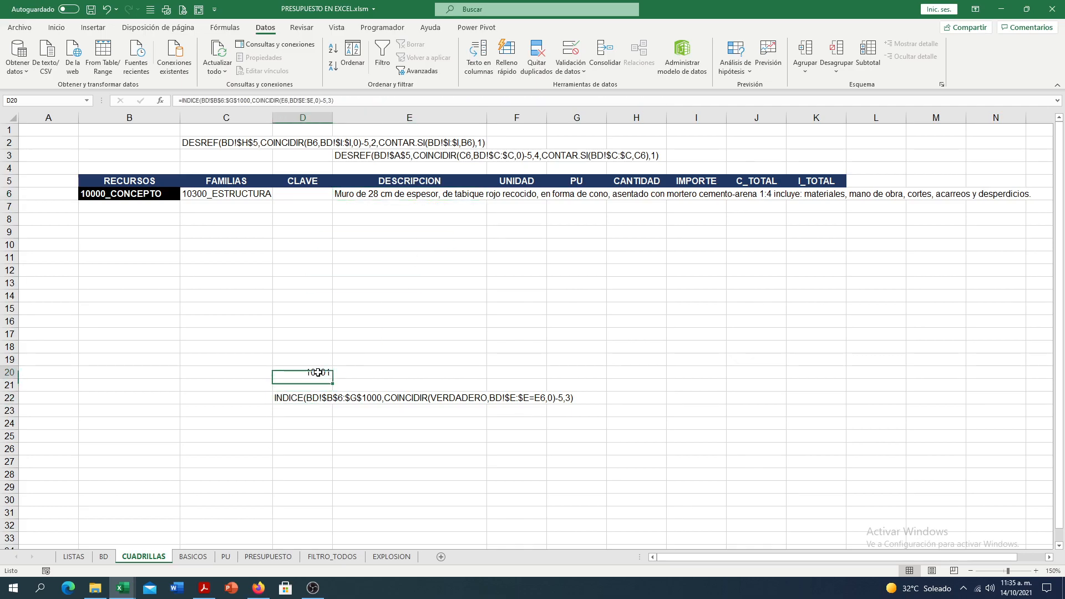
pyautogui.doubleClick(292, 372)
pyautogui.press('Home')
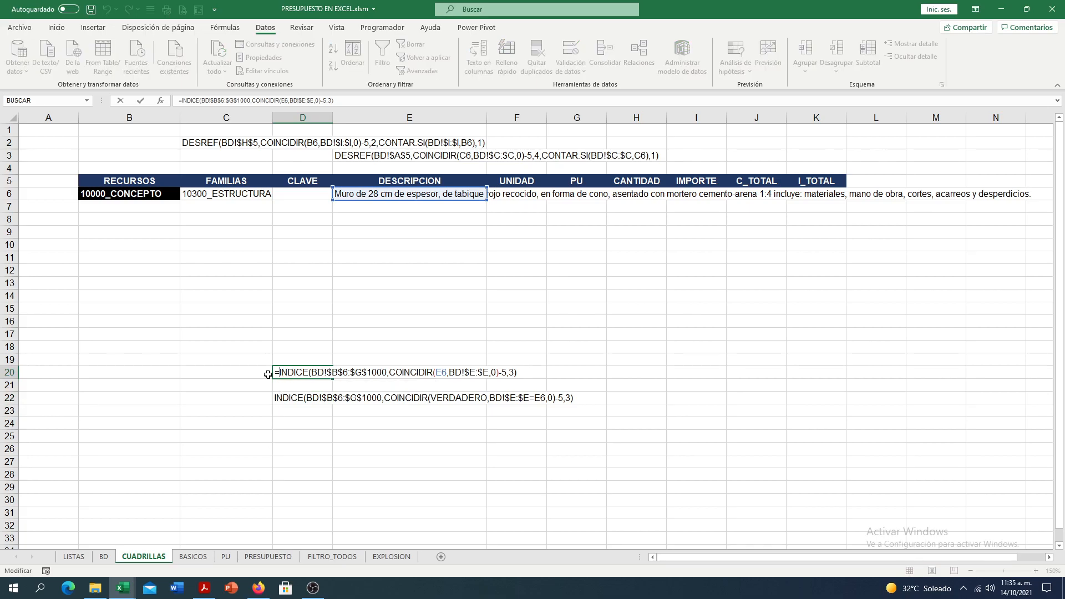
pyautogui.press('Delete')
pyautogui.press('Return')
# - Examine the INDICE and COINCIDIR formula texts in D20 and D22, and switch to the Firefox article on correcting the BUSCARV #¡VALOR! error
pyautogui.click(274, 372)
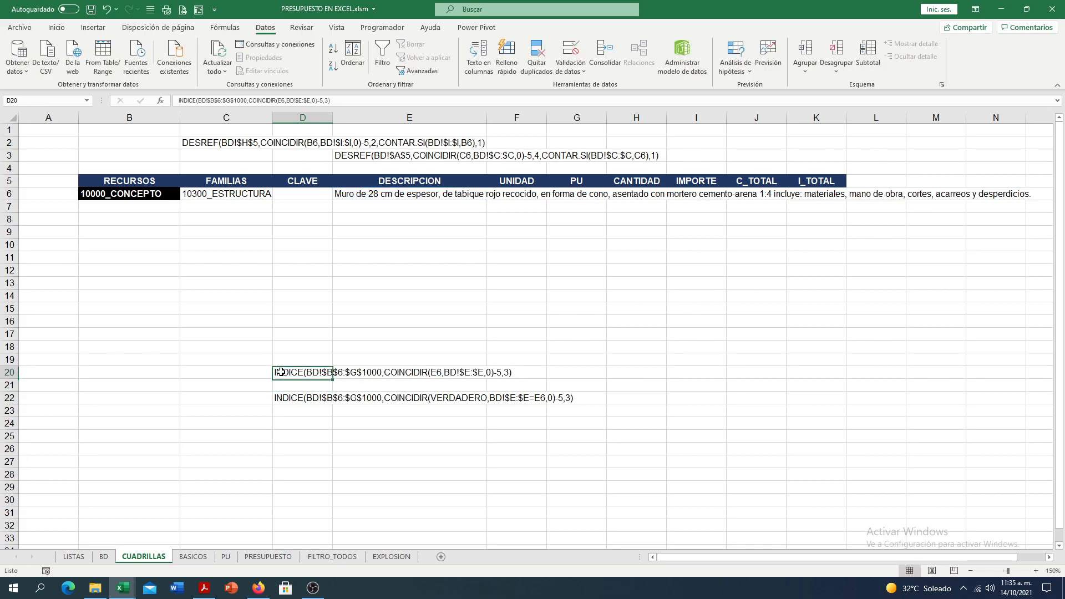
pyautogui.doubleClick(289, 372)
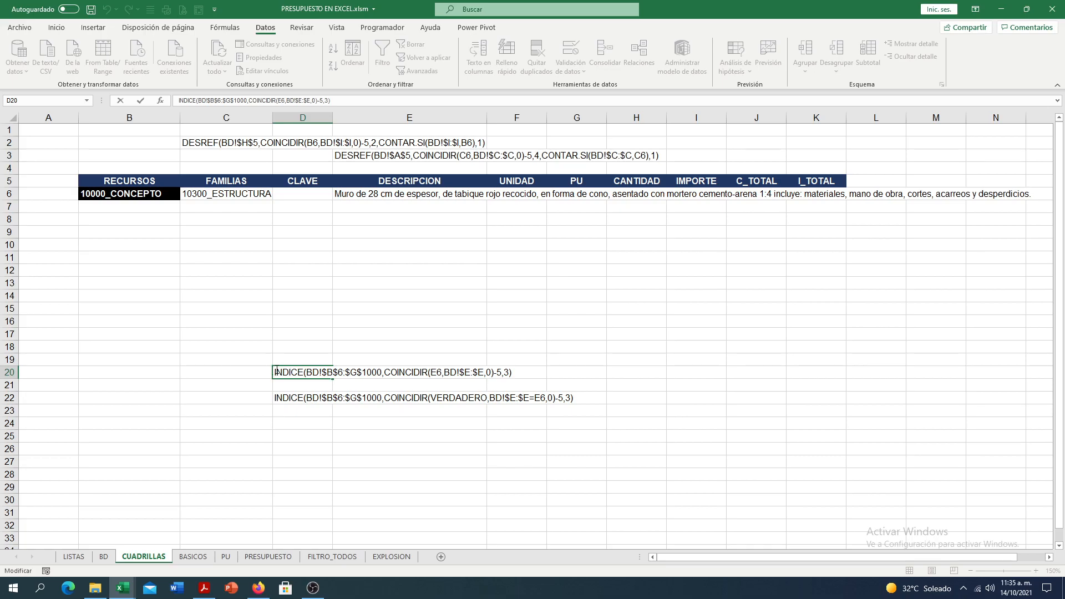
pyautogui.moveTo(274, 372); pyautogui.dragTo(543, 366)
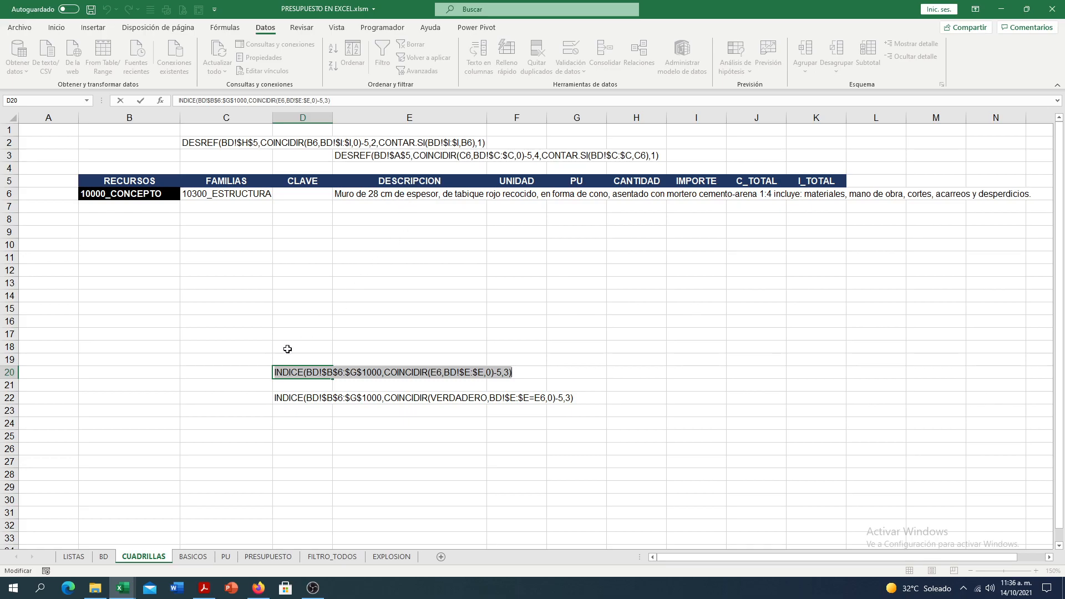
pyautogui.press('Escape')
pyautogui.click(277, 398)
pyautogui.doubleClick(277, 398)
pyautogui.moveTo(276, 397); pyautogui.dragTo(577, 397)
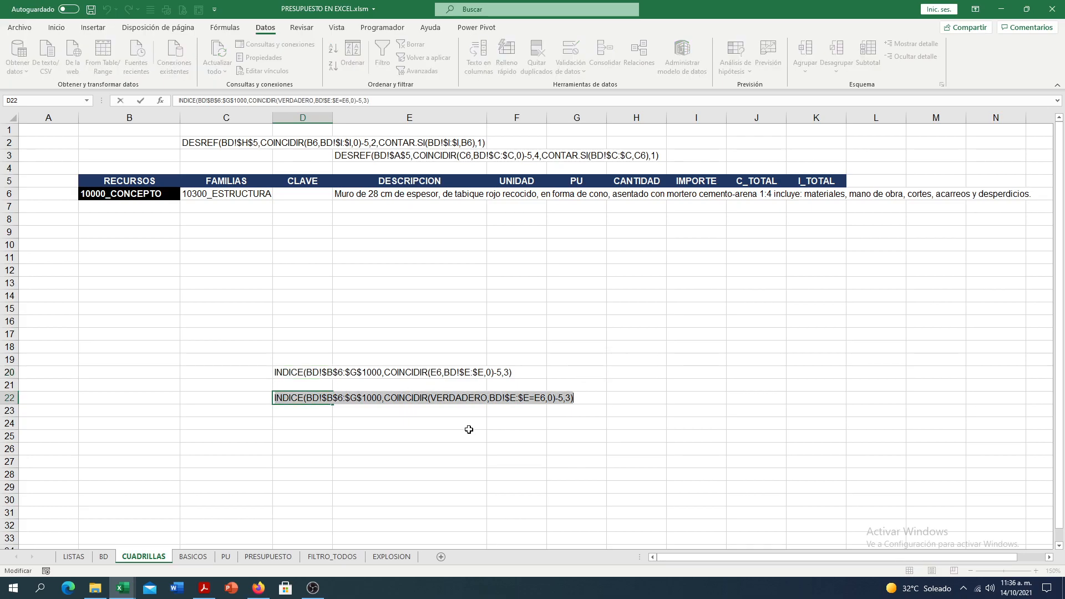
pyautogui.click(269, 586)
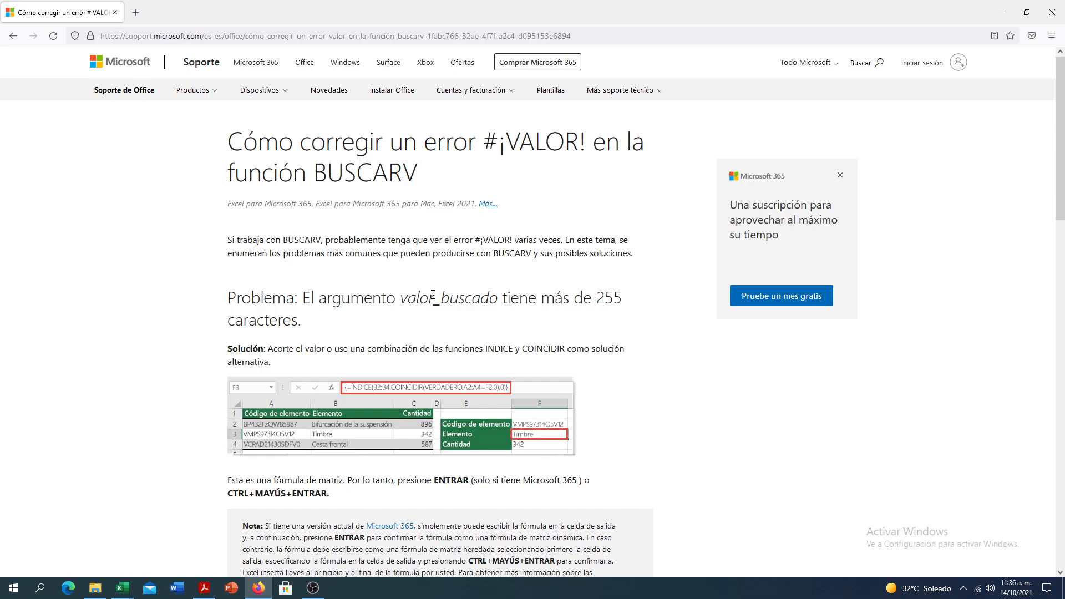
# - Return to the Excel workbook and activate the formula texts in D20 and D22 on CUADRILLAS by prefixing each with an equals sign
pyautogui.click(261, 589)
pyautogui.click(275, 397)
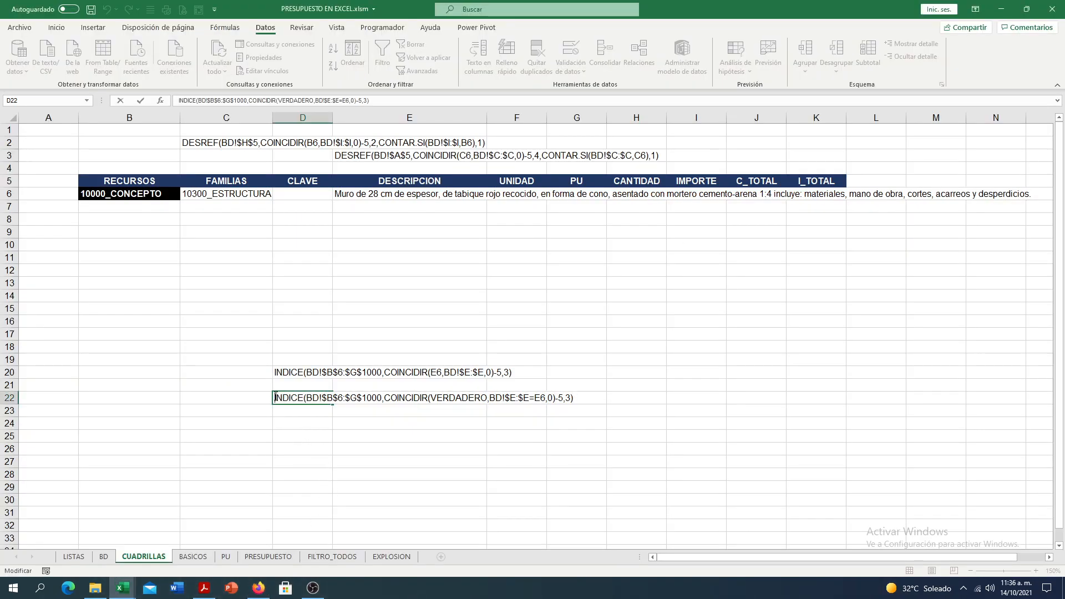
pyautogui.press('Escape')
pyautogui.click(280, 373)
pyautogui.doubleClick(276, 372)
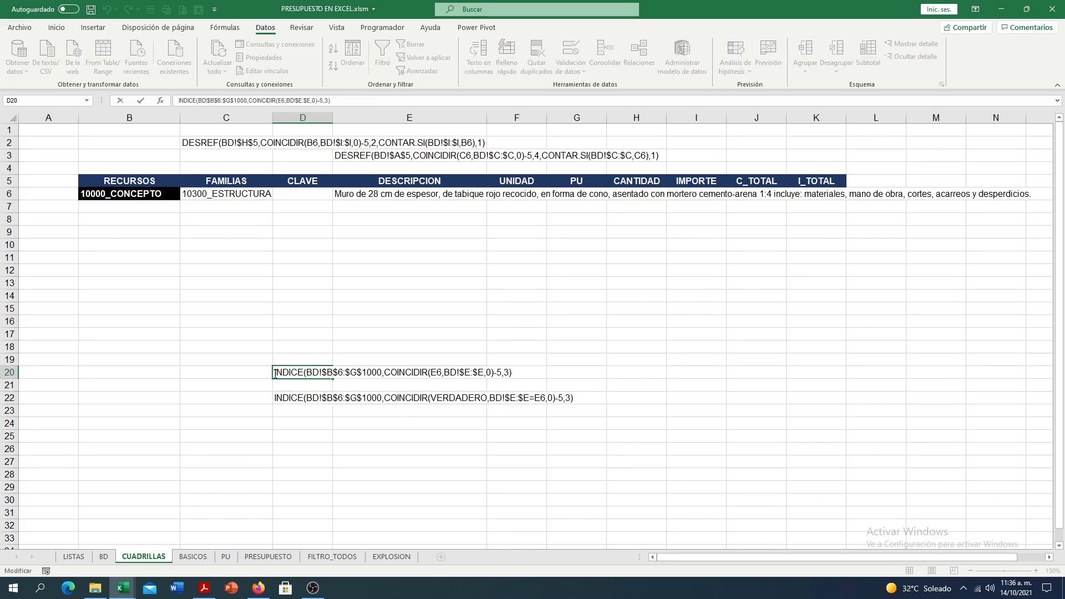
pyautogui.write('=')
pyautogui.press('Return')
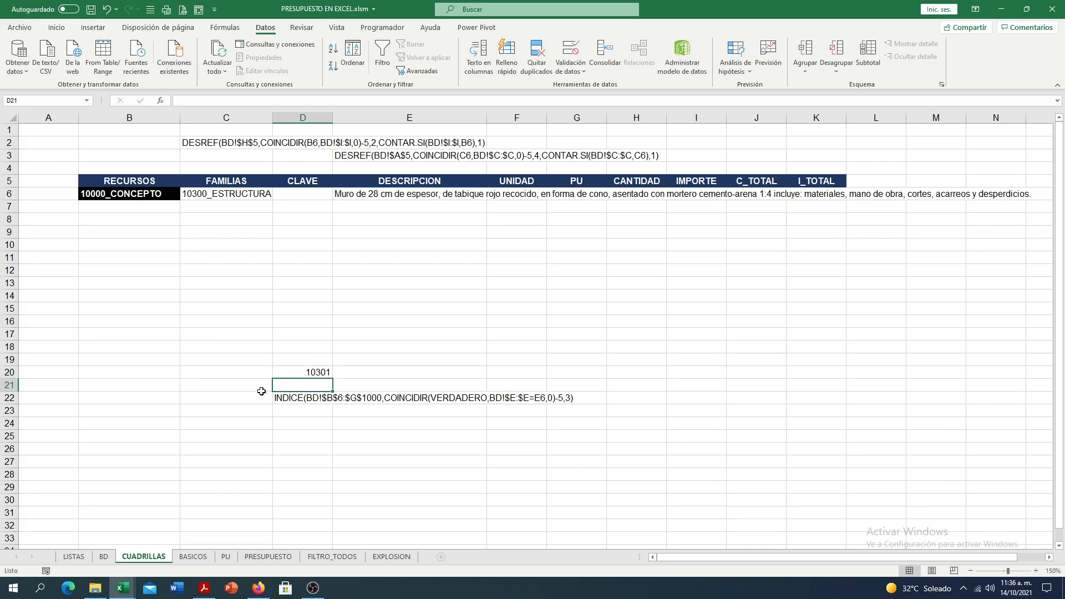
pyautogui.doubleClick(275, 397)
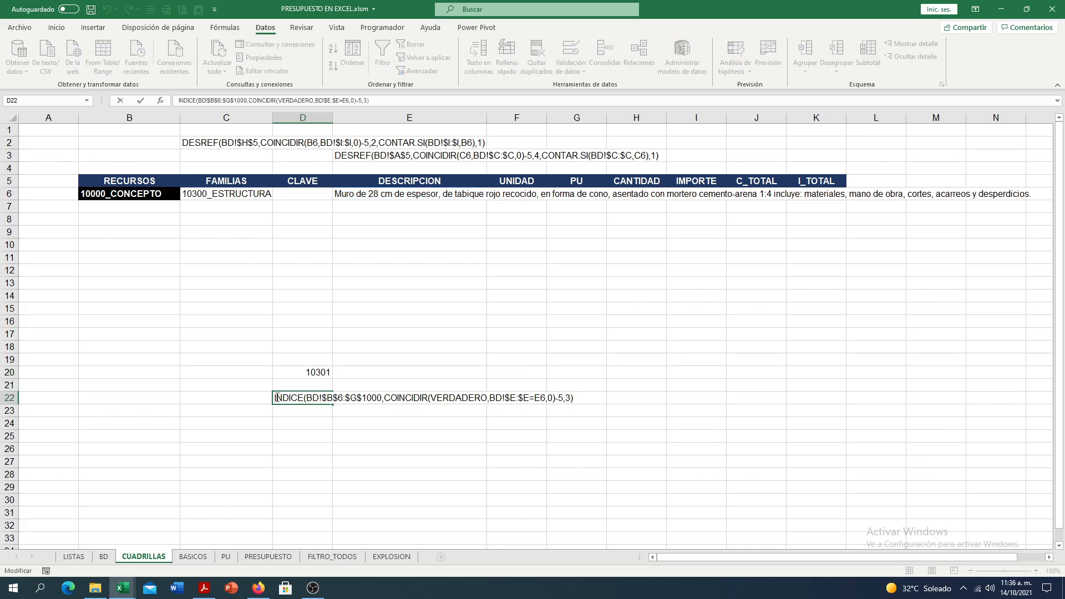
pyautogui.write('=')
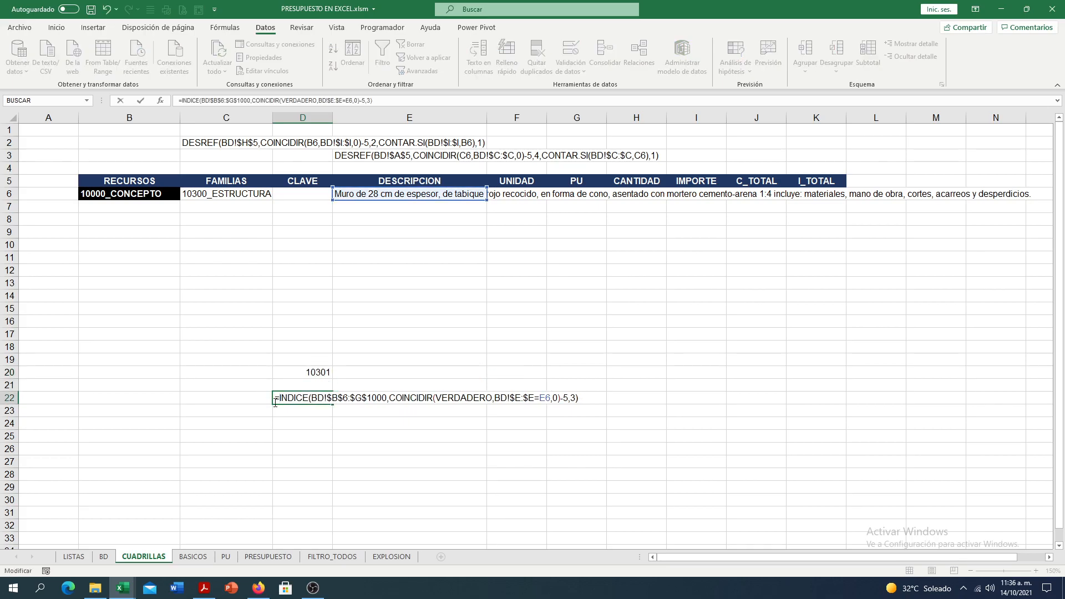
pyautogui.press('Return')
# - Move the INDICE and COINCIDIR(VERDADERO) formula from D22 to the CLAVE cell D6
pyautogui.click(290, 396)
pyautogui.press('Up')
pyautogui.click(299, 395)
pyautogui.doubleClick(305, 397)
pyautogui.click(279, 398)
pyautogui.press('Escape')
pyautogui.moveTo(287, 392); pyautogui.dragTo(317, 194)
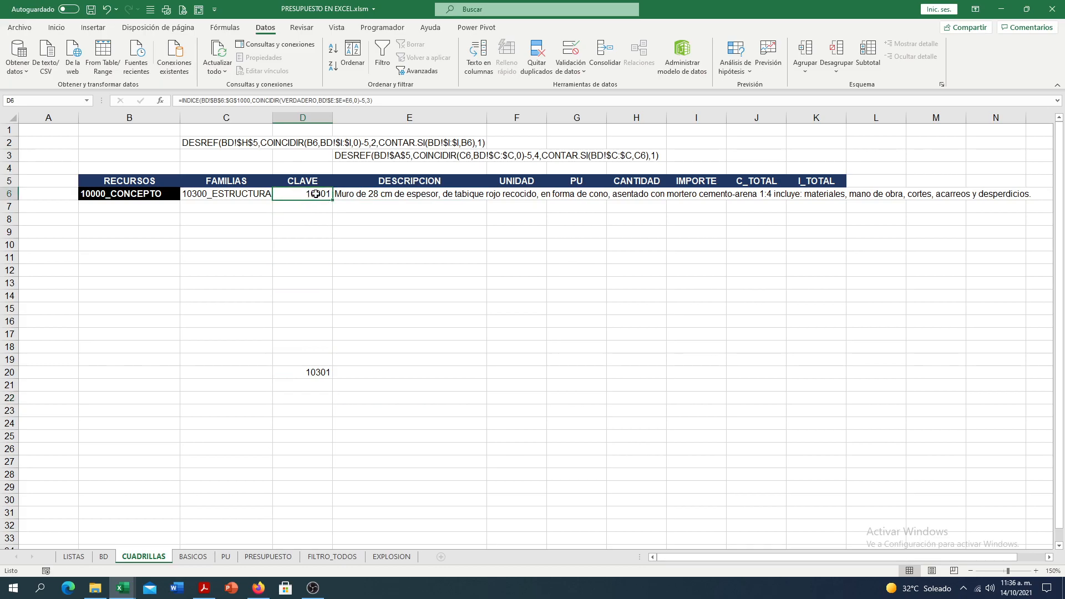
# - Move the CLAVE formula temporarily to D9, examine its BD!$E:$E=E6 condition, and return it to D6
pyautogui.doubleClick(308, 193)
pyautogui.press('Escape')
pyautogui.moveTo(303, 200); pyautogui.dragTo(302, 227)
pyautogui.doubleClick(308, 232)
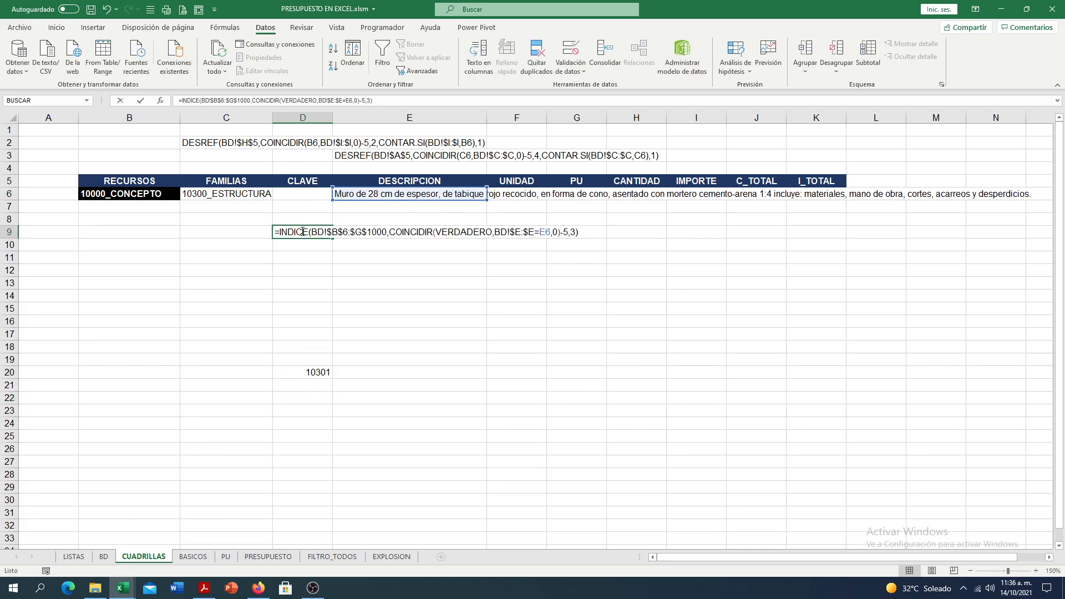
pyautogui.click(541, 232)
pyautogui.moveTo(541, 231); pyautogui.dragTo(550, 232)
pyautogui.click(541, 233)
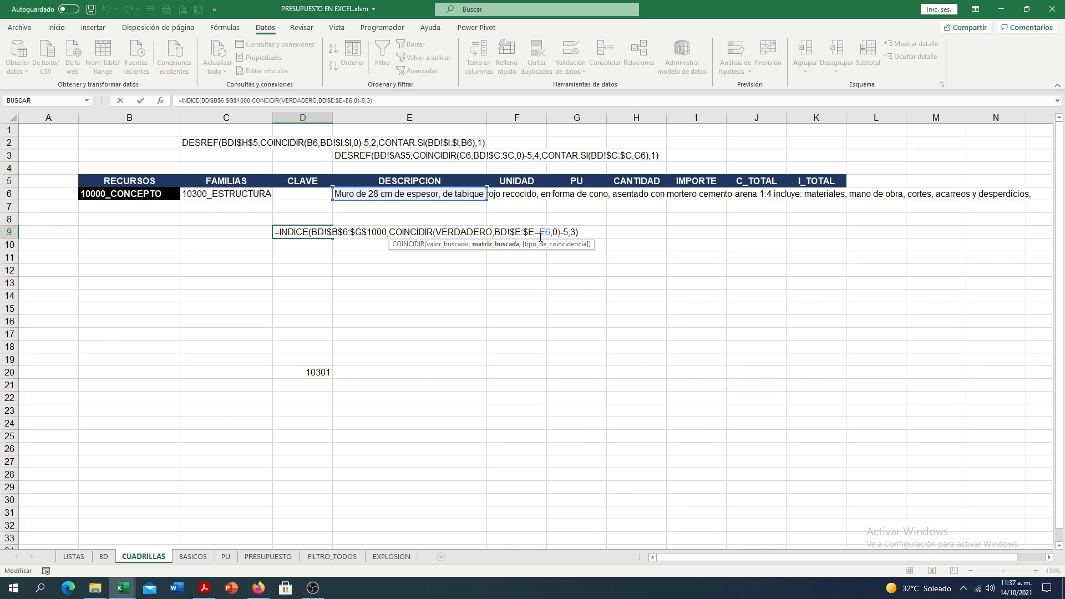
pyautogui.press('Return')
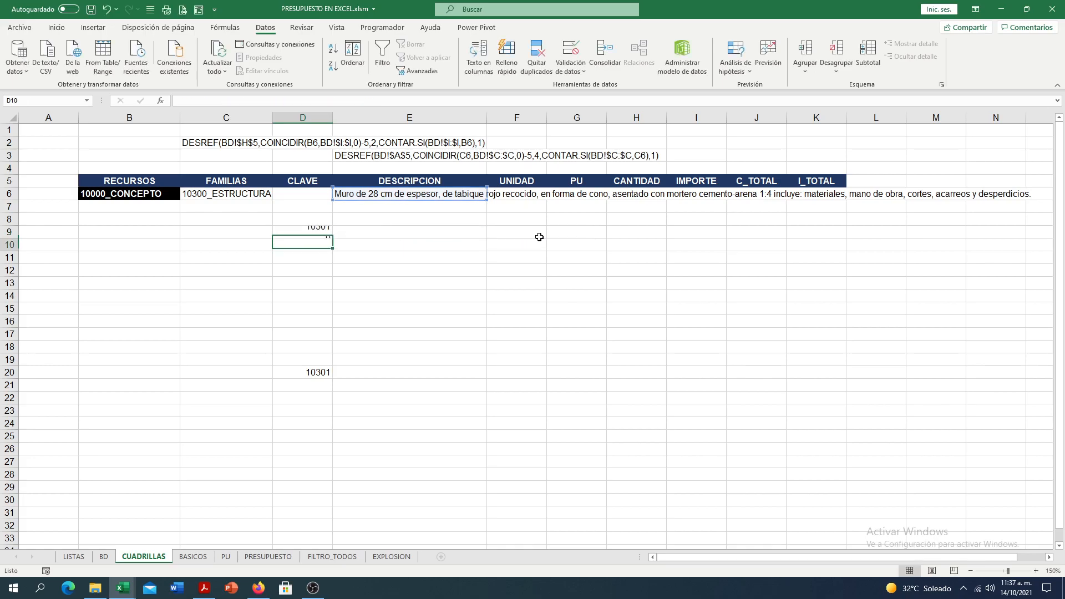
pyautogui.click(319, 230)
pyautogui.moveTo(319, 230); pyautogui.dragTo(320, 195)
# - Delete the leftover formula in D20, and compare the D6 CLAVE formula with the description in E6
pyautogui.click(313, 370)
pyautogui.press('Delete')
pyautogui.click(313, 194)
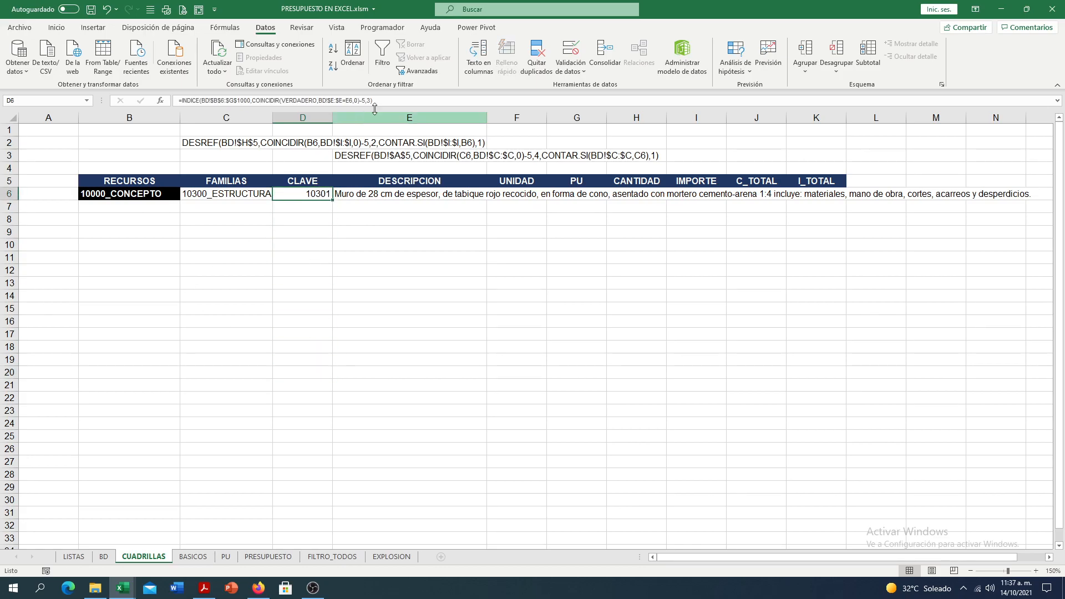
pyautogui.click(368, 199)
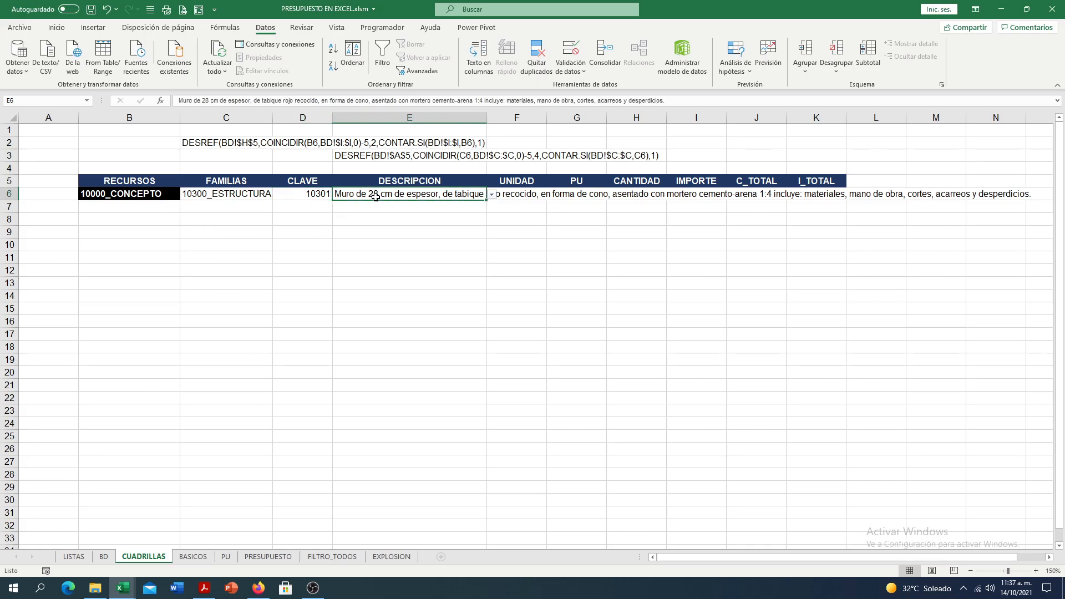
pyautogui.click(314, 193)
pyautogui.click(350, 195)
pyautogui.click(323, 194)
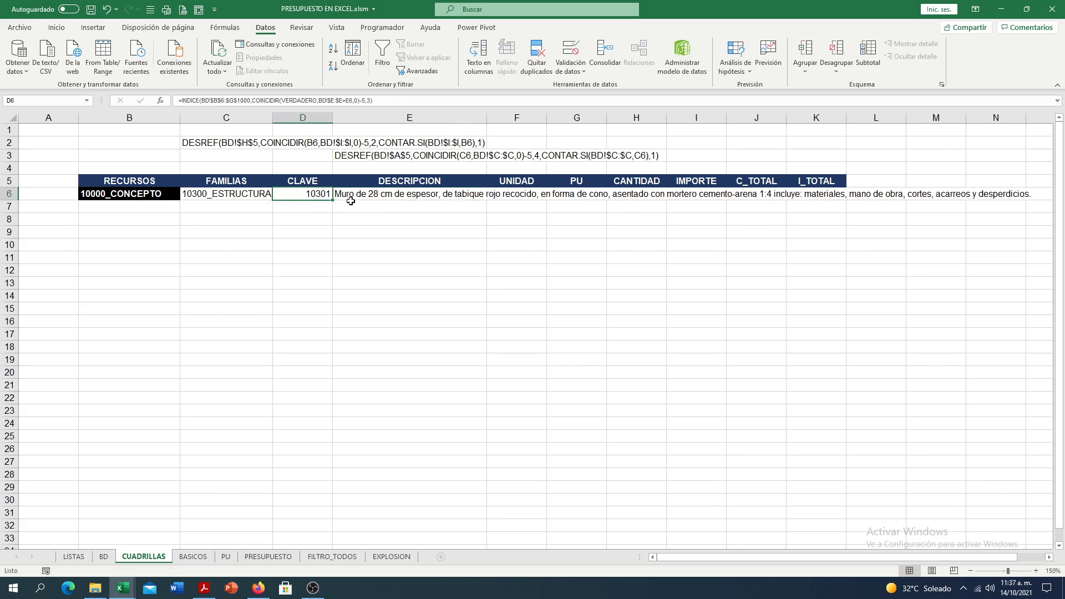
# - Move the D6 formula to D9 and wrap it in SI(E6="","",…) so an empty description returns a blank
pyautogui.moveTo(307, 197); pyautogui.dragTo(302, 231)
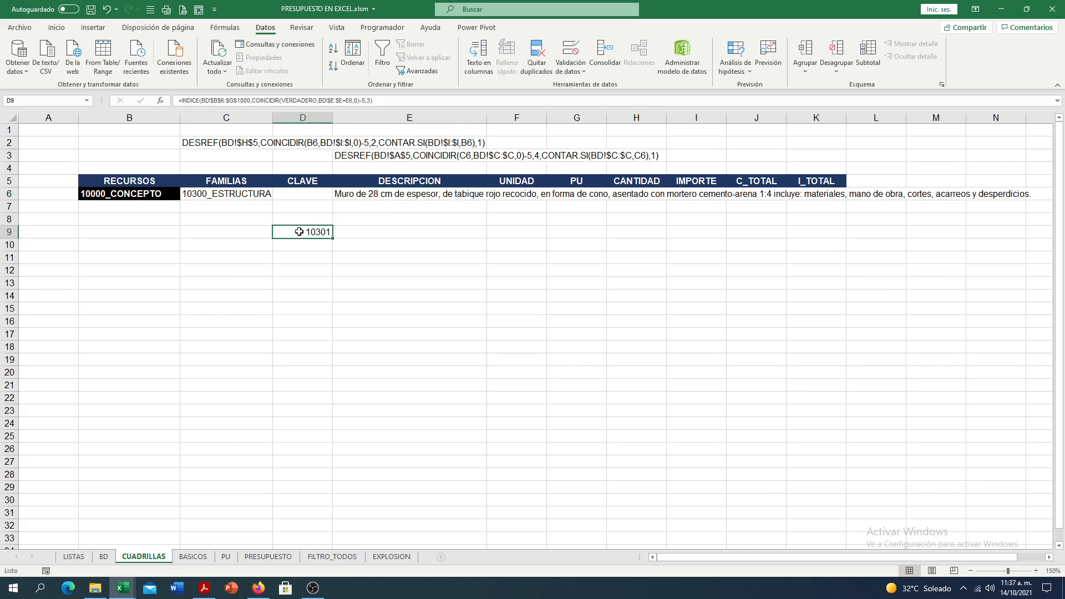
pyautogui.doubleClick(300, 232)
pyautogui.click(280, 234)
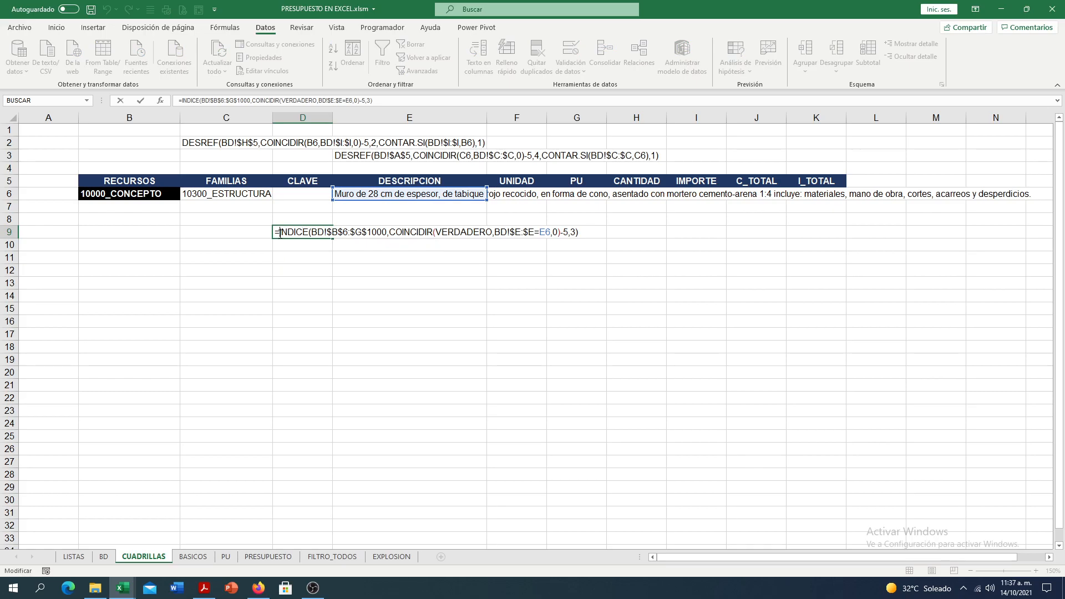
pyautogui.write('SI(')
pyautogui.click(359, 196)
pyautogui.write('="","",')
pyautogui.click(628, 235)
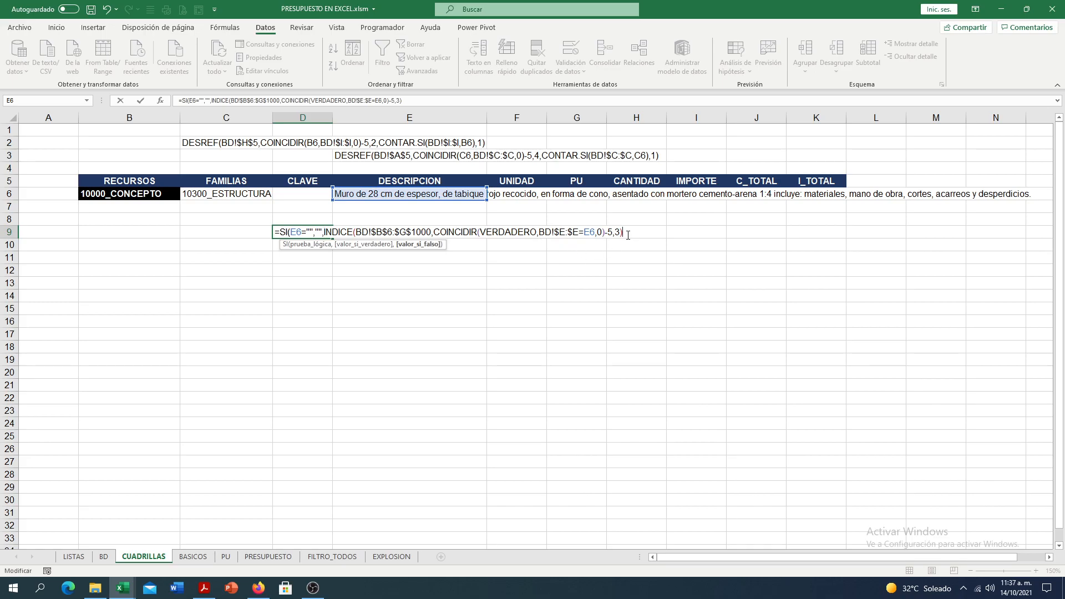
pyautogui.write(')')
pyautogui.press('Return')
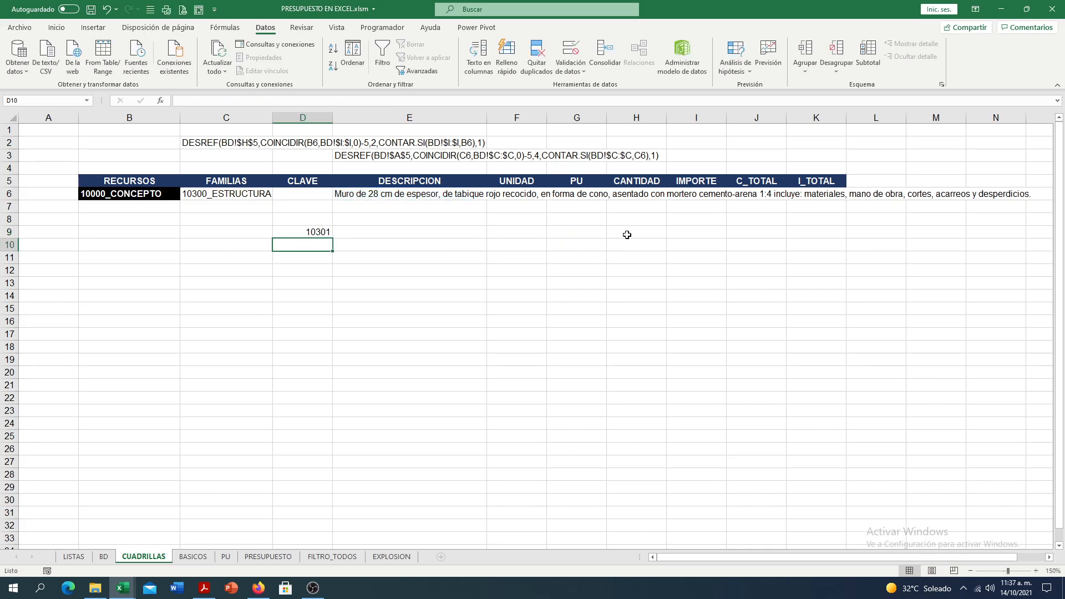
# - Test the D9 formula by clearing the E6 description and reselecting Muro de 28 cm de espesor, de tabique rojo recocido
pyautogui.click(311, 233)
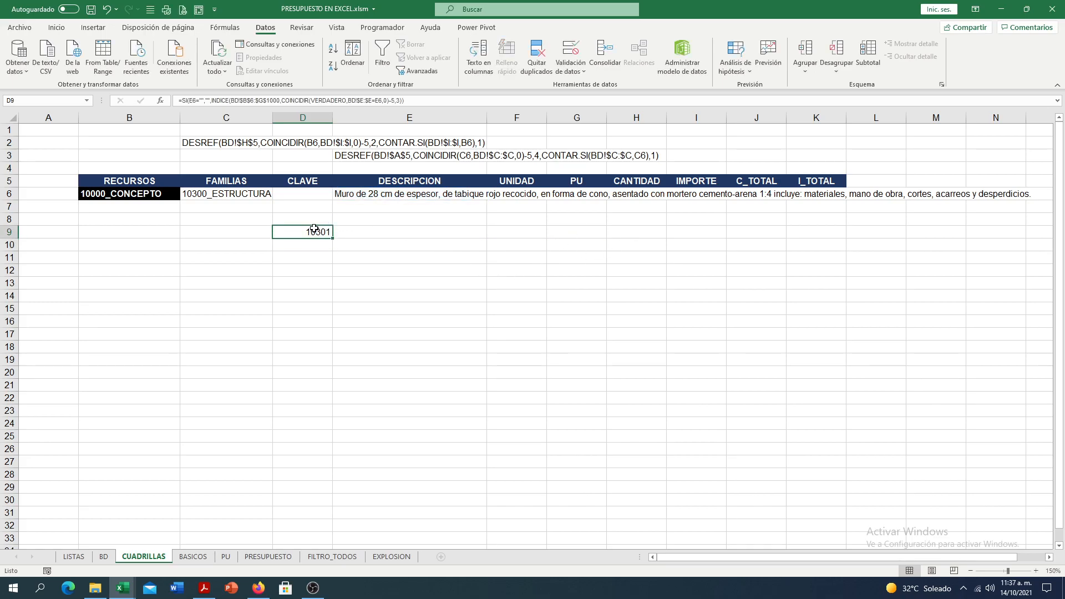
pyautogui.click(358, 193)
pyautogui.press('Delete')
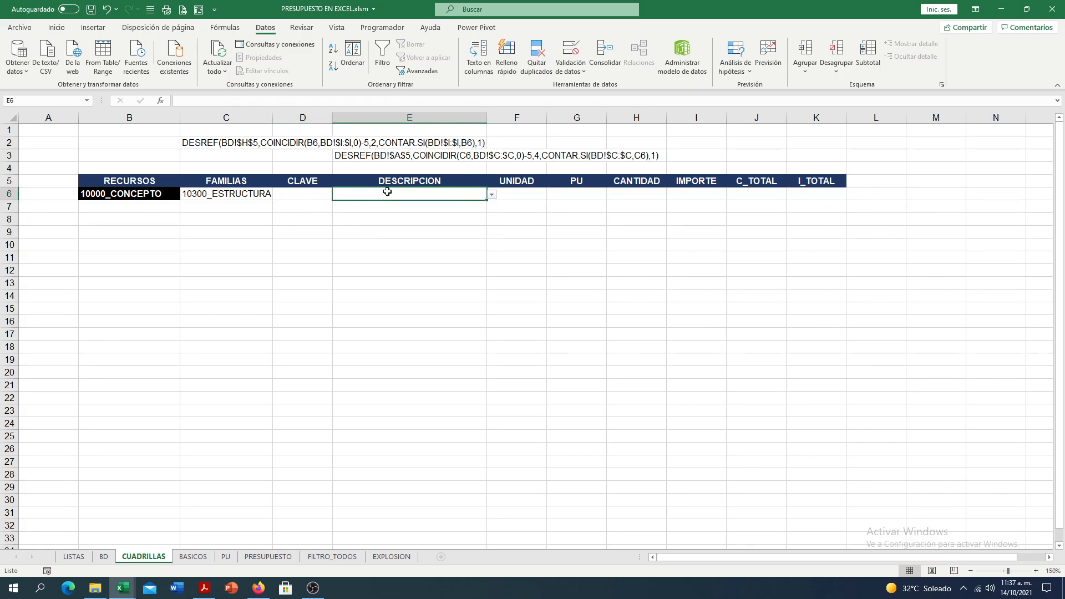
pyautogui.click(492, 195)
pyautogui.click(422, 205)
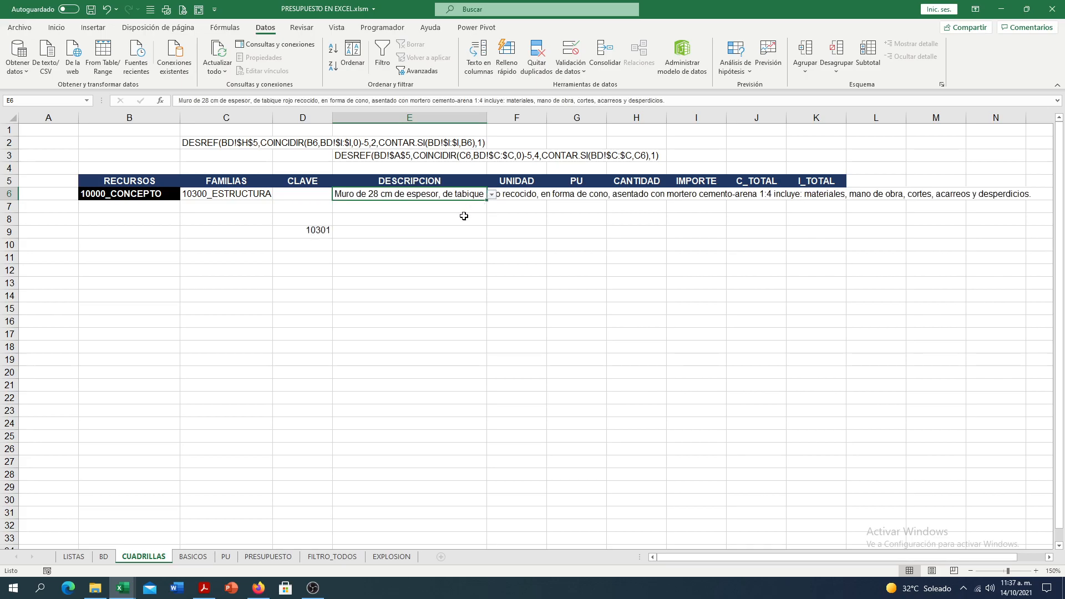
# - Move the SI formula from D9 to the CLAVE cell D6 and centre it horizontally and vertically
pyautogui.click(316, 228)
pyautogui.moveTo(316, 228); pyautogui.dragTo(318, 191)
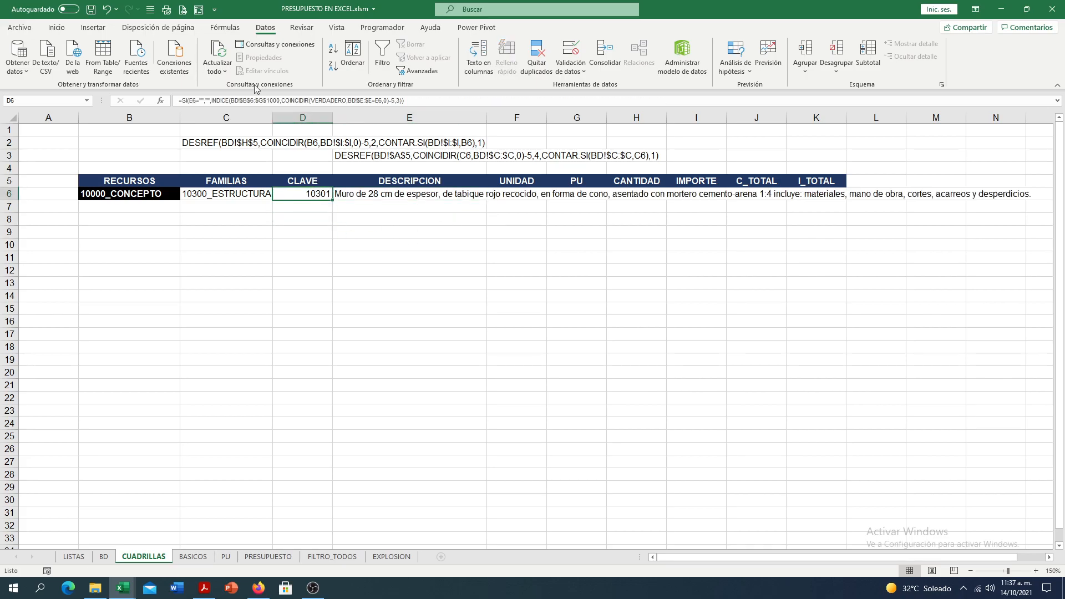
pyautogui.click(56, 27)
pyautogui.click(245, 66)
pyautogui.click(245, 50)
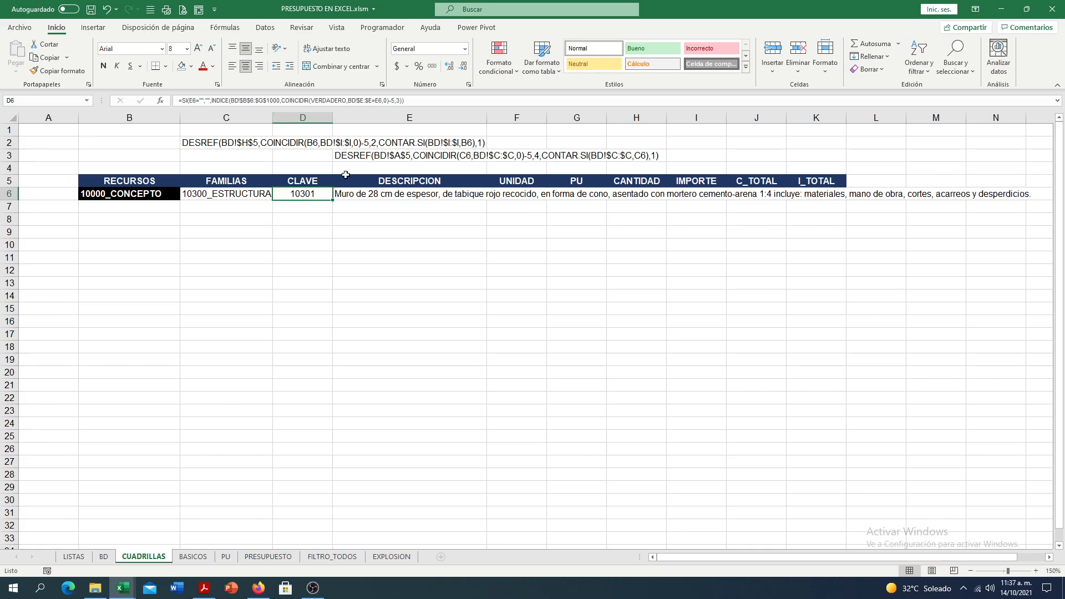
pyautogui.click(516, 194)
pyautogui.click(568, 195)
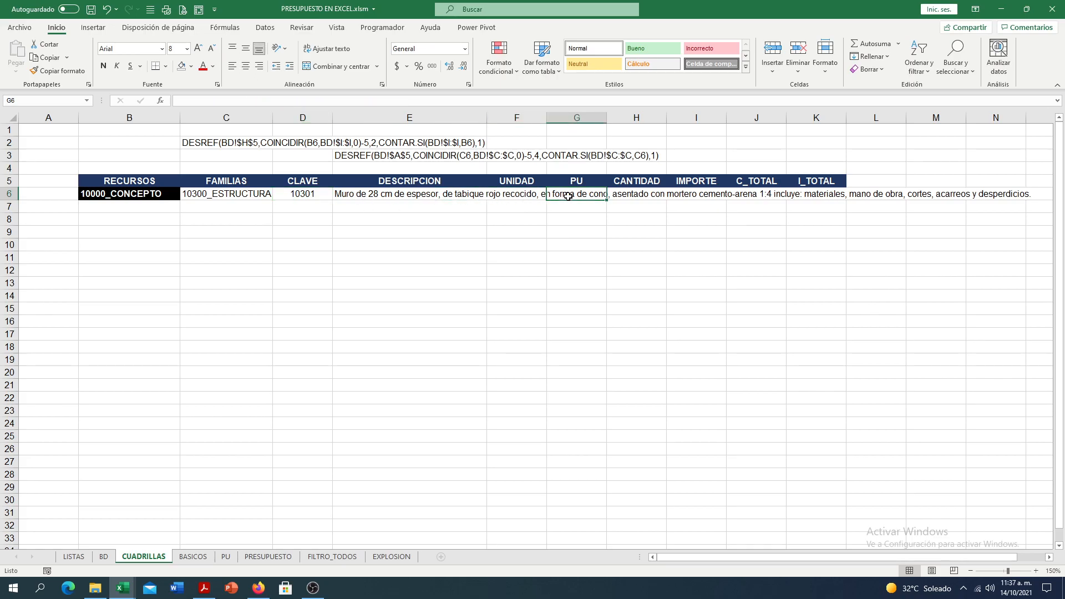
# - Copy the D6 formula text into the UNIDAD cell F6 with INDICE column number 5, and centre the cell horizontally and vertically
pyautogui.click(289, 197)
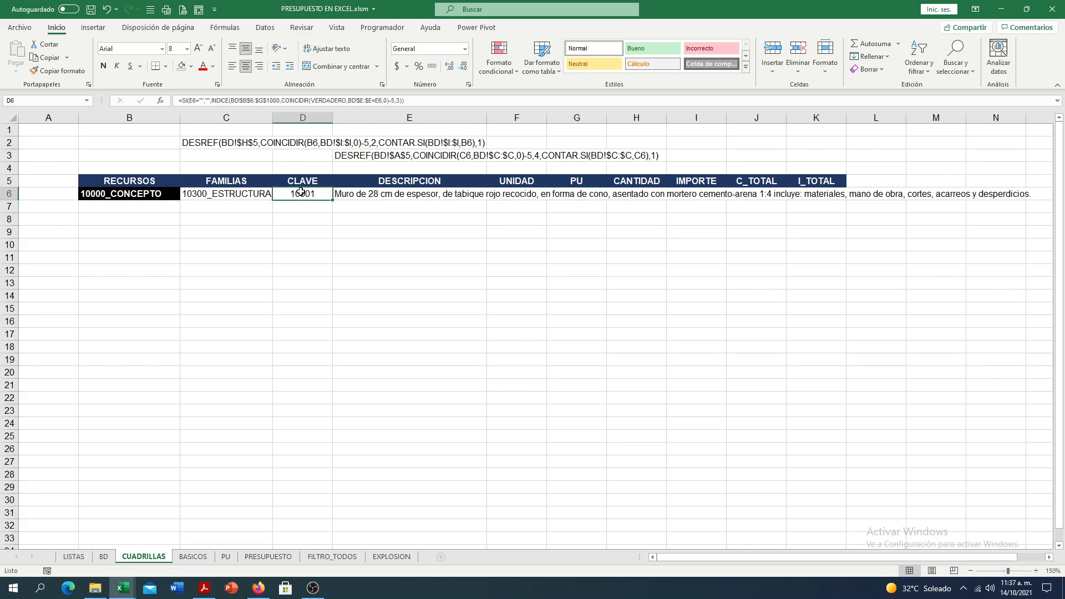
pyautogui.press('F2')
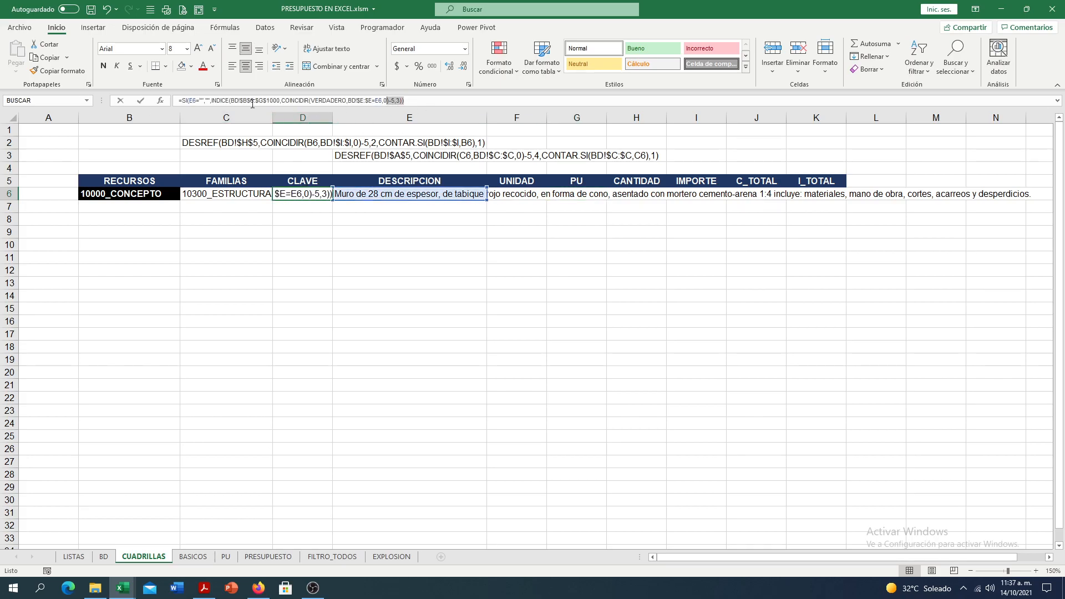
pyautogui.hotkey('shift', 'Home')
pyautogui.hotkey('ctrl', 'c')
pyautogui.click(44, 58)
pyautogui.press('Escape')
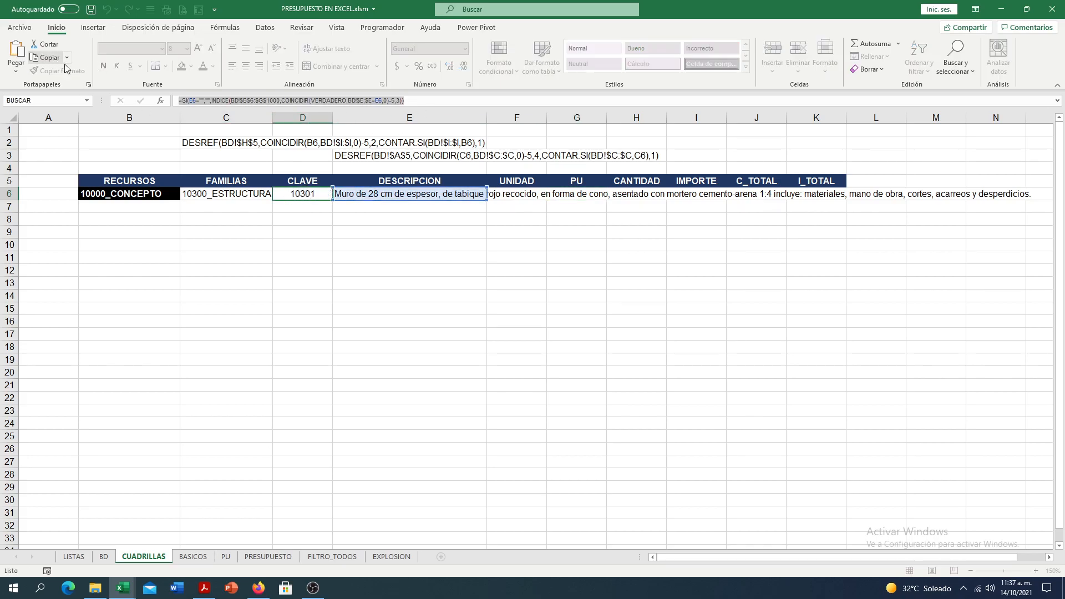
pyautogui.click(523, 193)
pyautogui.press('F2')
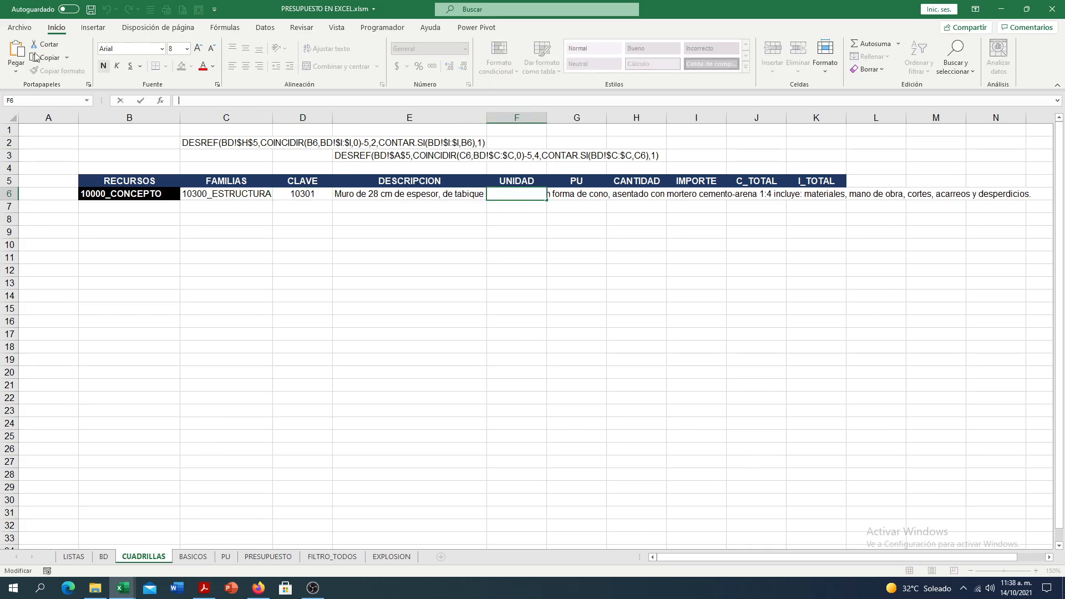
pyautogui.click(19, 52)
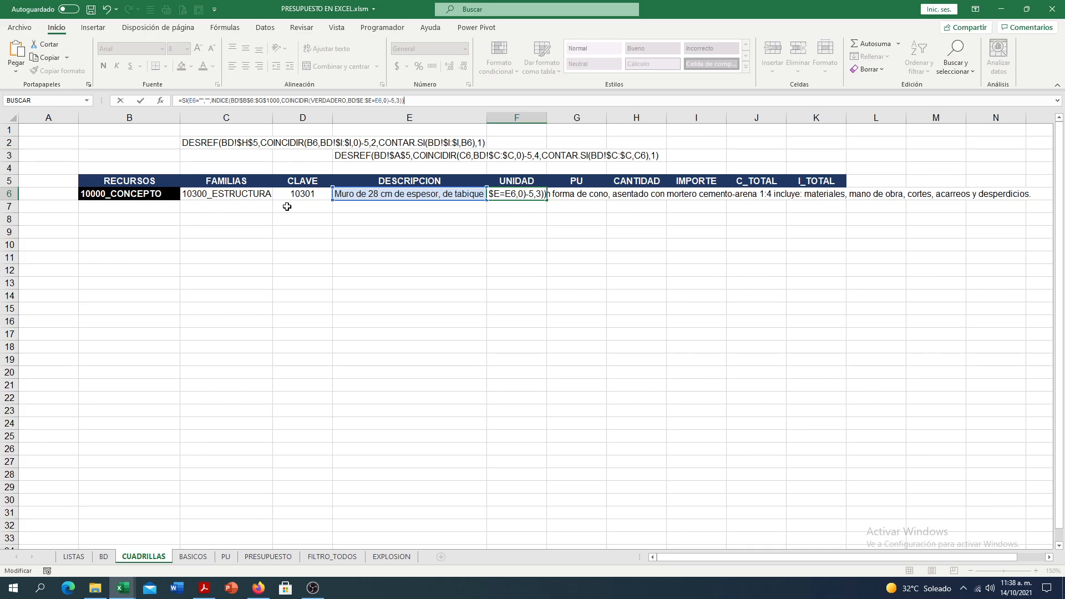
pyautogui.doubleClick(397, 101)
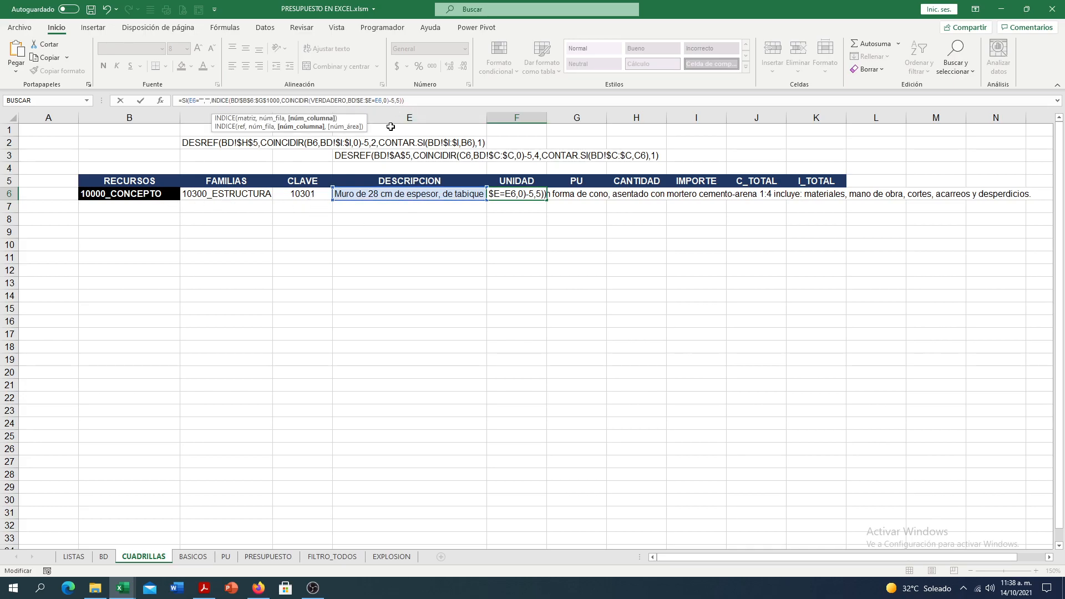
pyautogui.press('Return')
pyautogui.click(503, 192)
pyautogui.click(248, 68)
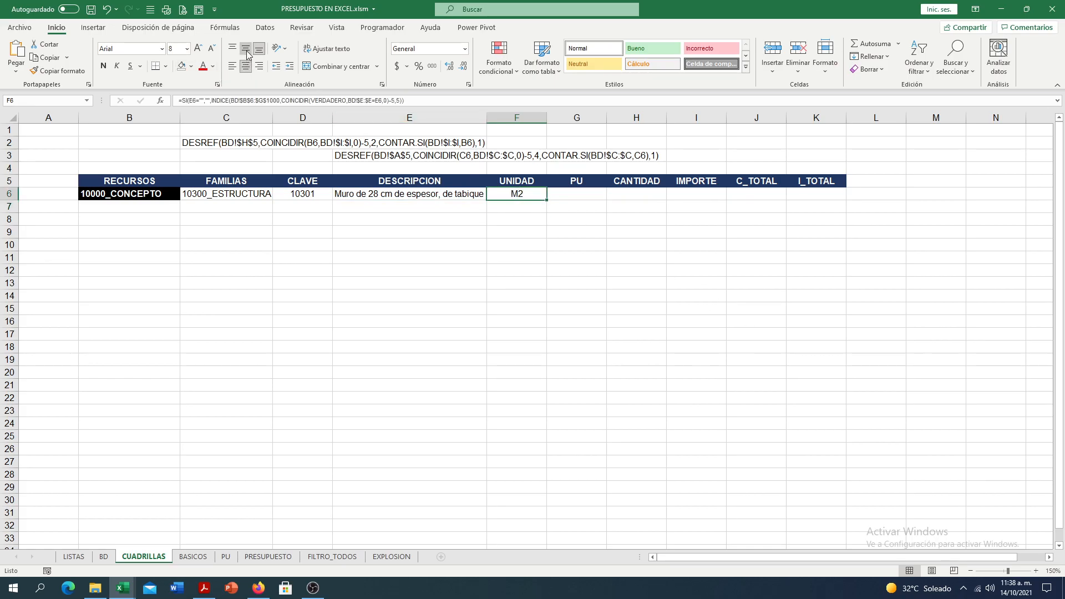
# - Copy the D6 formula text into the PU cell G6 and change its INDICE column number to return the unit price
pyautogui.click(407, 190)
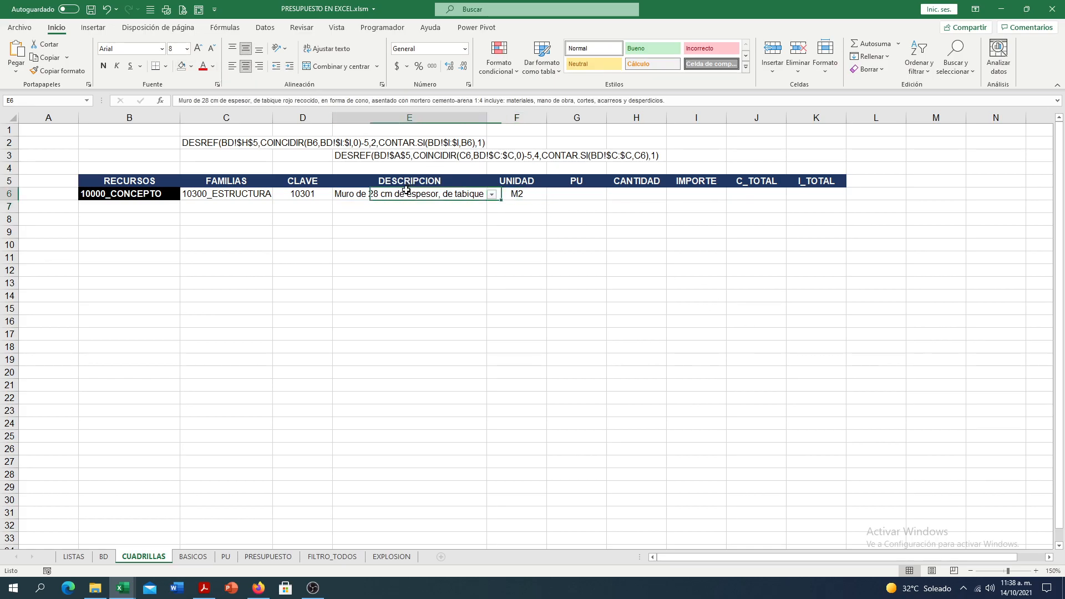
pyautogui.click(317, 194)
pyautogui.moveTo(419, 102); pyautogui.dragTo(131, 74)
pyautogui.hotkey('ctrl', 'c')
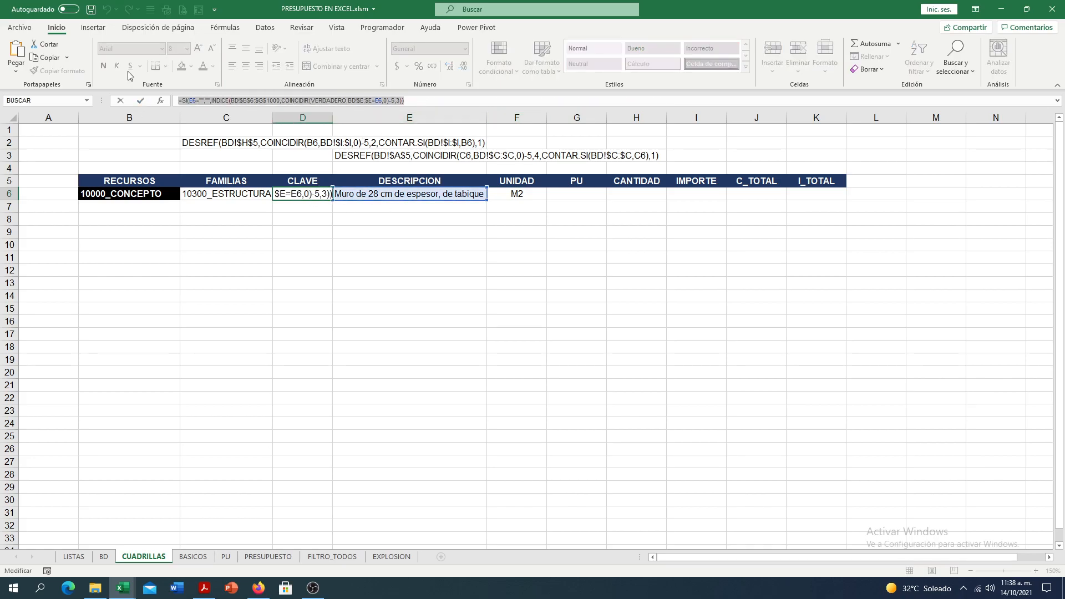
pyautogui.click(51, 59)
pyautogui.press('Escape')
pyautogui.click(587, 193)
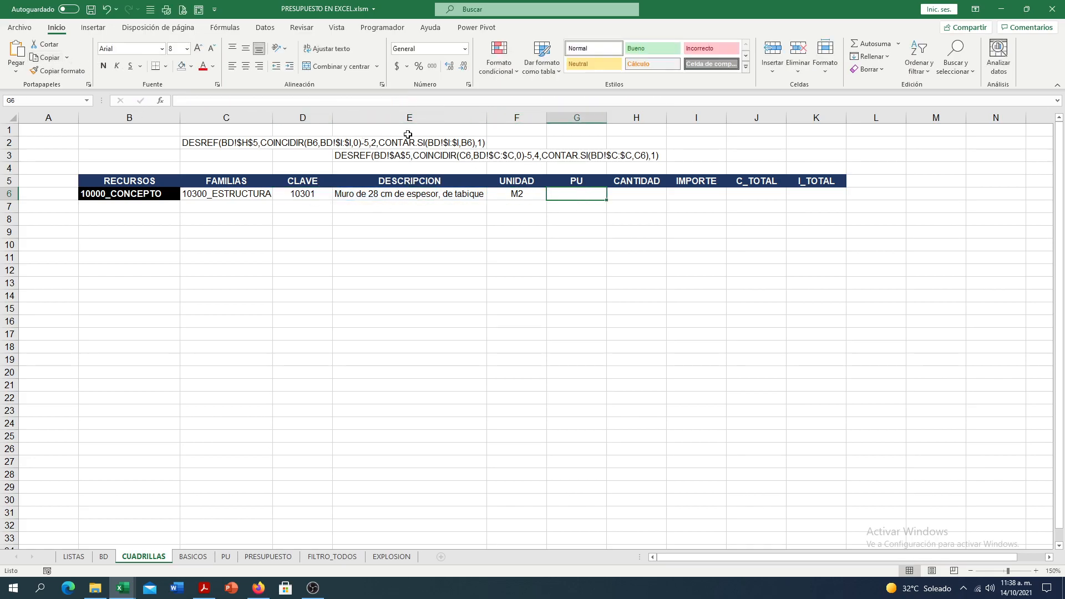
pyautogui.hotkey('ctrl', 'v')
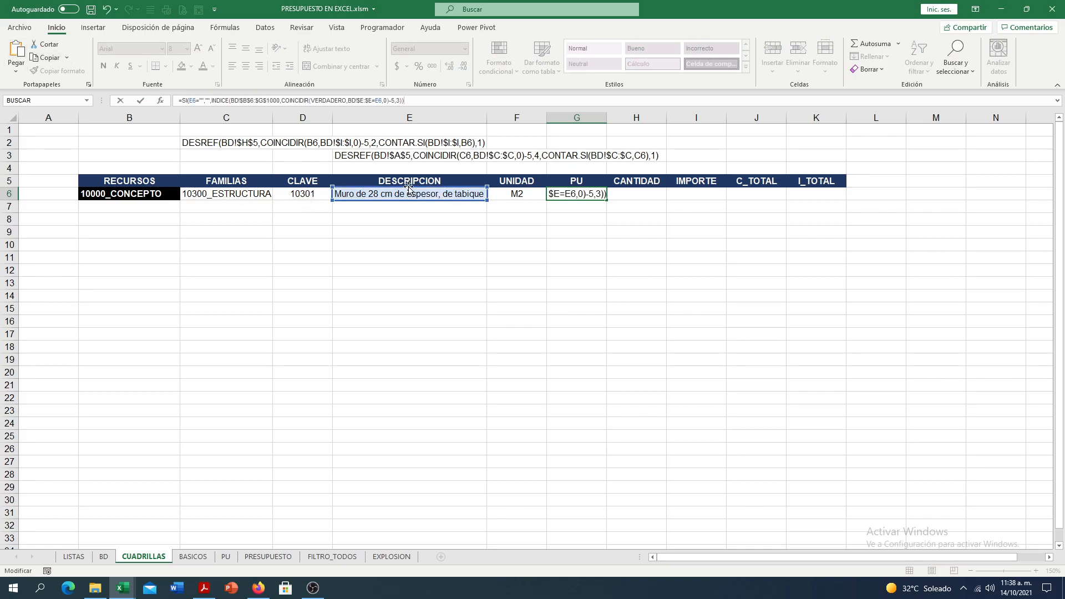
pyautogui.click(399, 99)
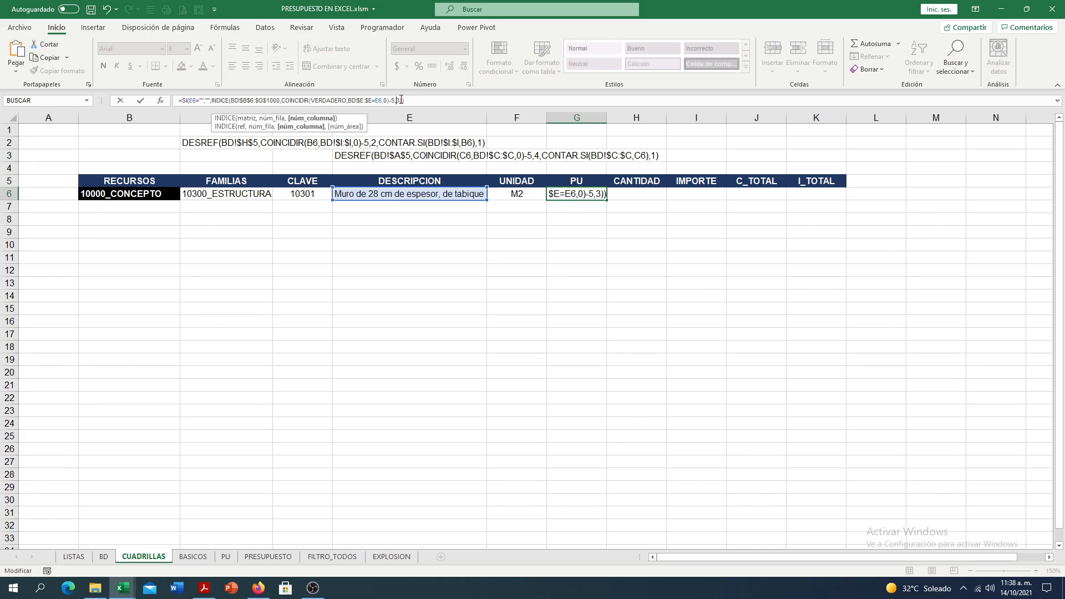
pyautogui.press('Return')
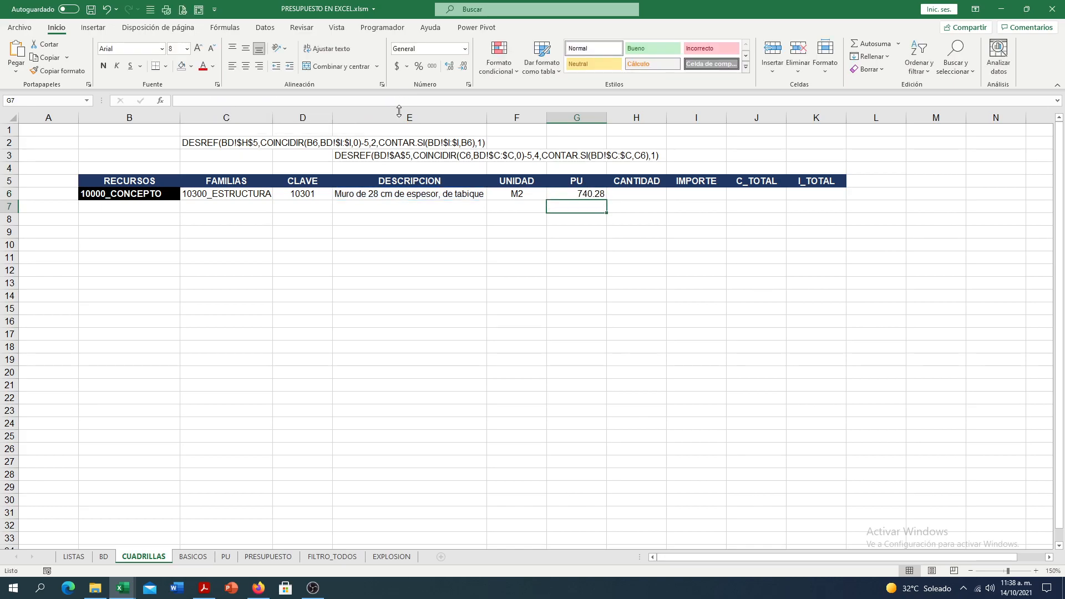
# - Set the PU of the Muro de 28 cm concept in cell G6 of the BD sheet to 0 and return to CUADRILLAS
pyautogui.click(573, 195)
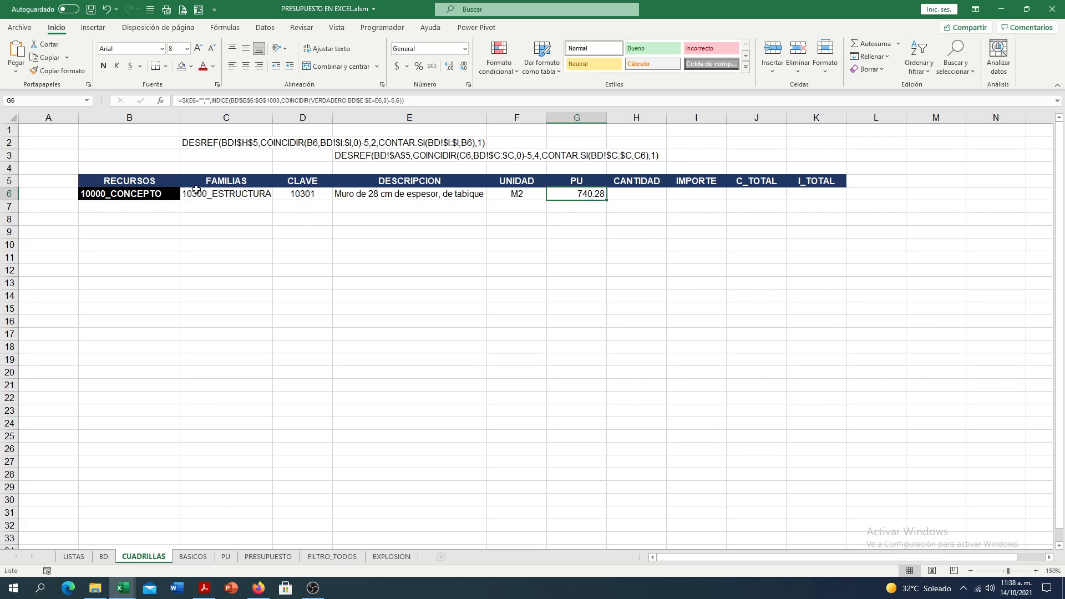
pyautogui.click(232, 193)
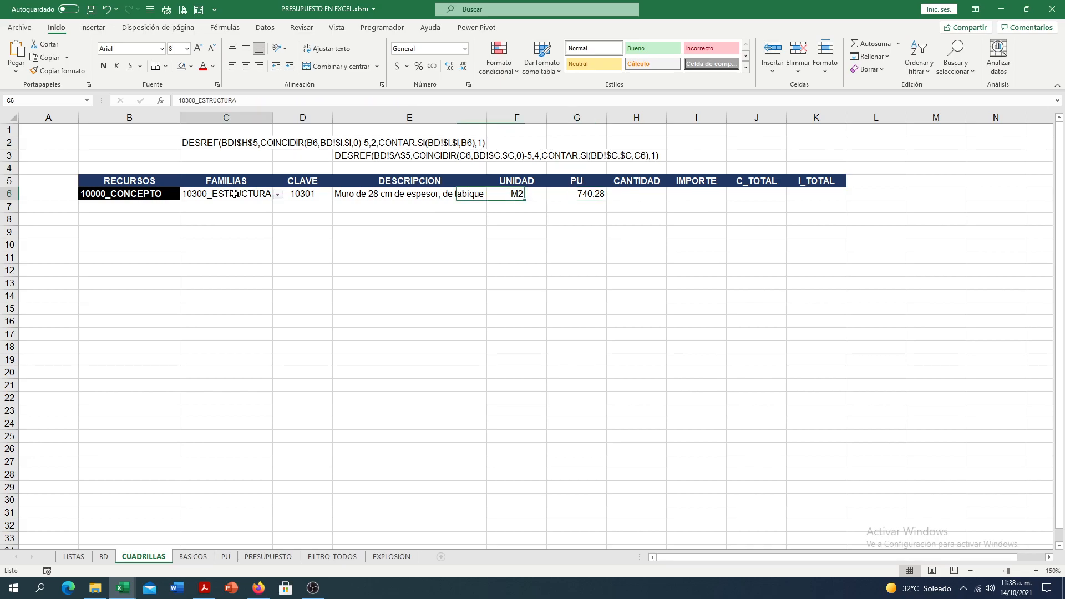
pyautogui.click(347, 196)
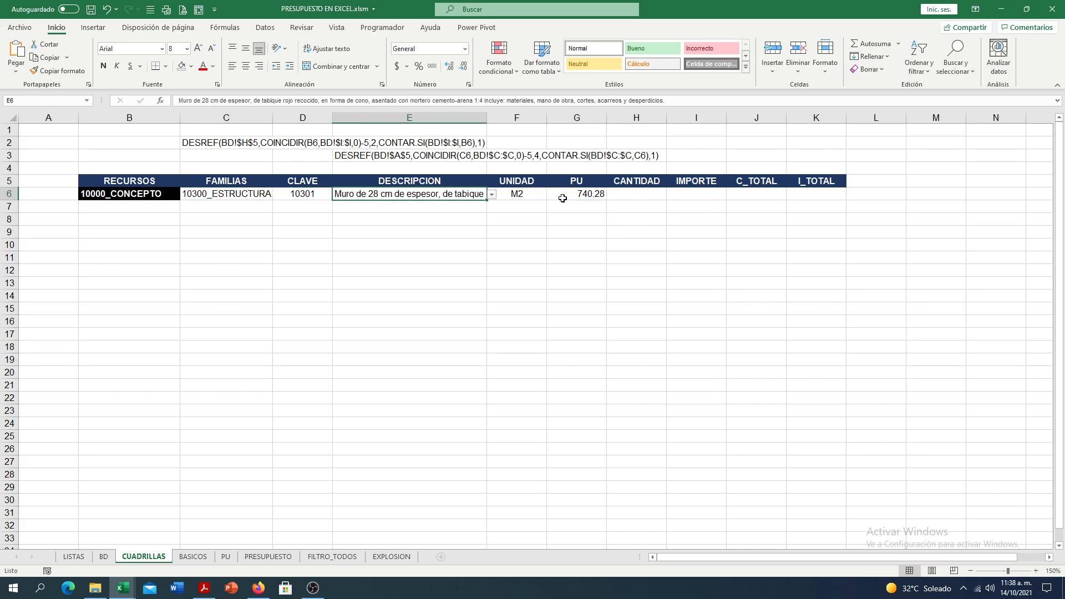
pyautogui.click(586, 200)
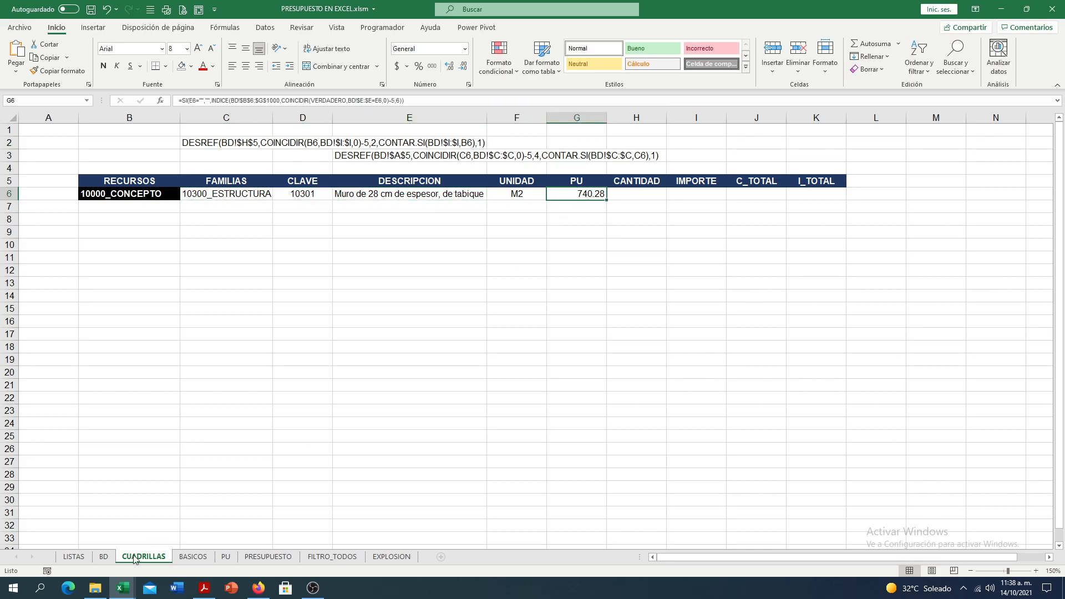
pyautogui.click(105, 557)
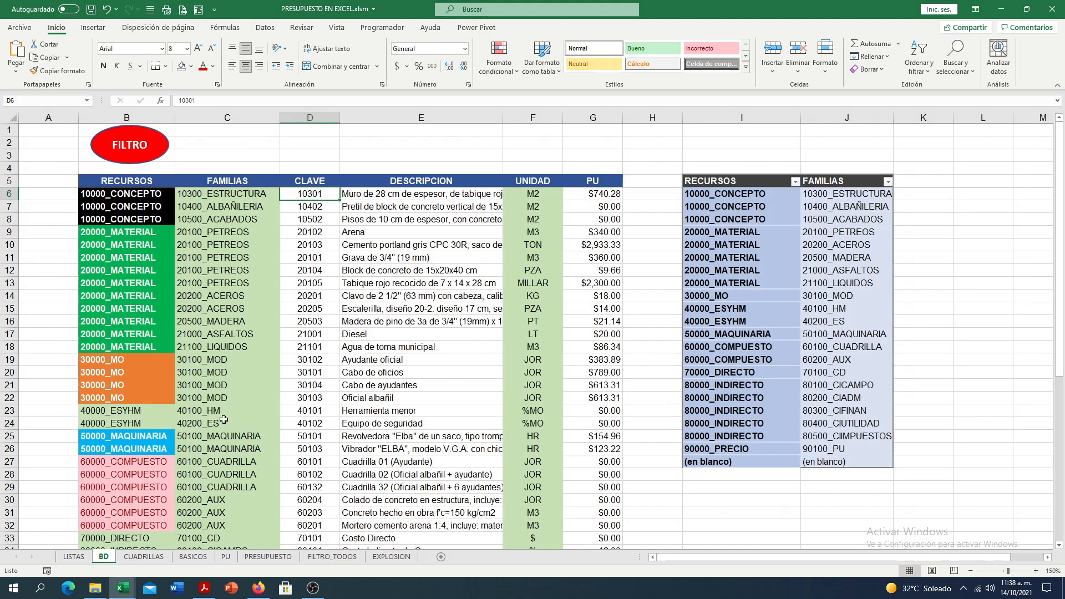
pyautogui.click(613, 194)
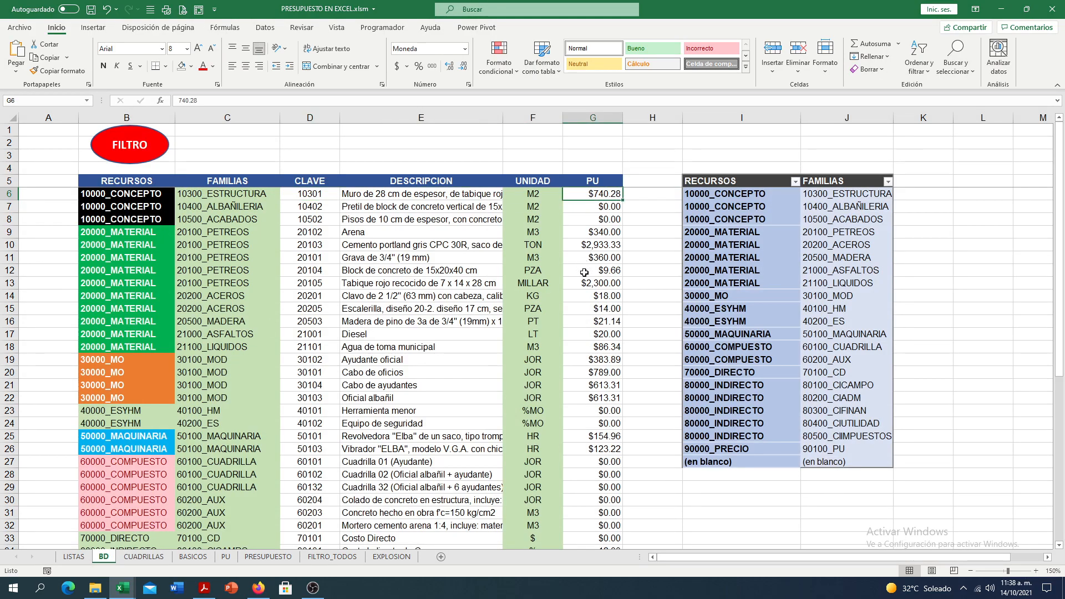
pyautogui.write('0')
pyautogui.press('Return')
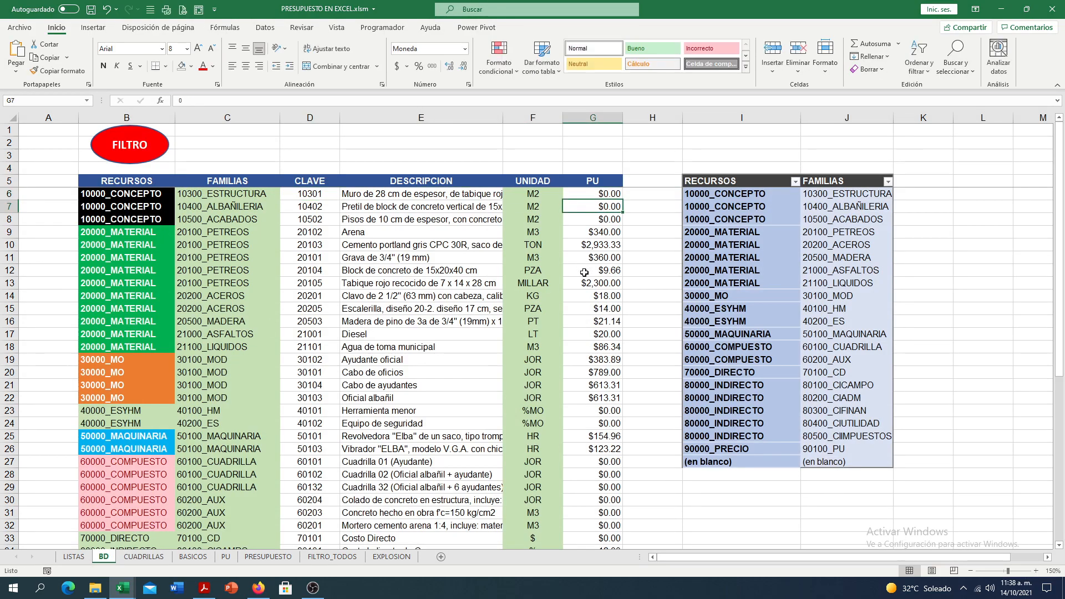
pyautogui.click(144, 557)
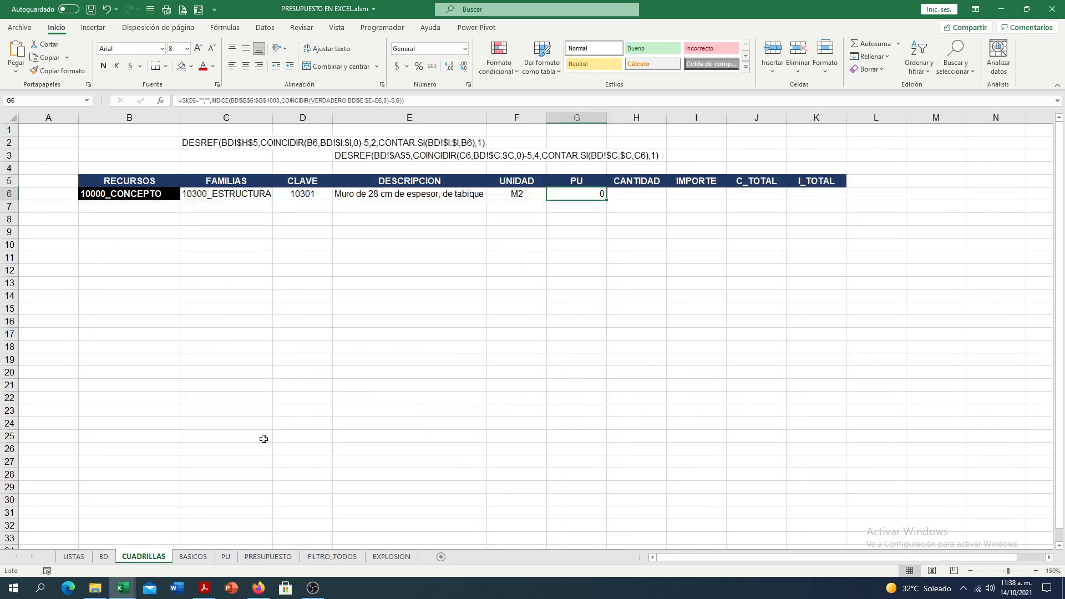
# - Choose 20000_MATERIAL as the resource in B6 and 20100_PETREOS as the family in C6
pyautogui.click(222, 198)
pyautogui.click(170, 194)
pyautogui.click(185, 193)
pyautogui.click(147, 217)
pyautogui.click(200, 194)
pyautogui.click(276, 195)
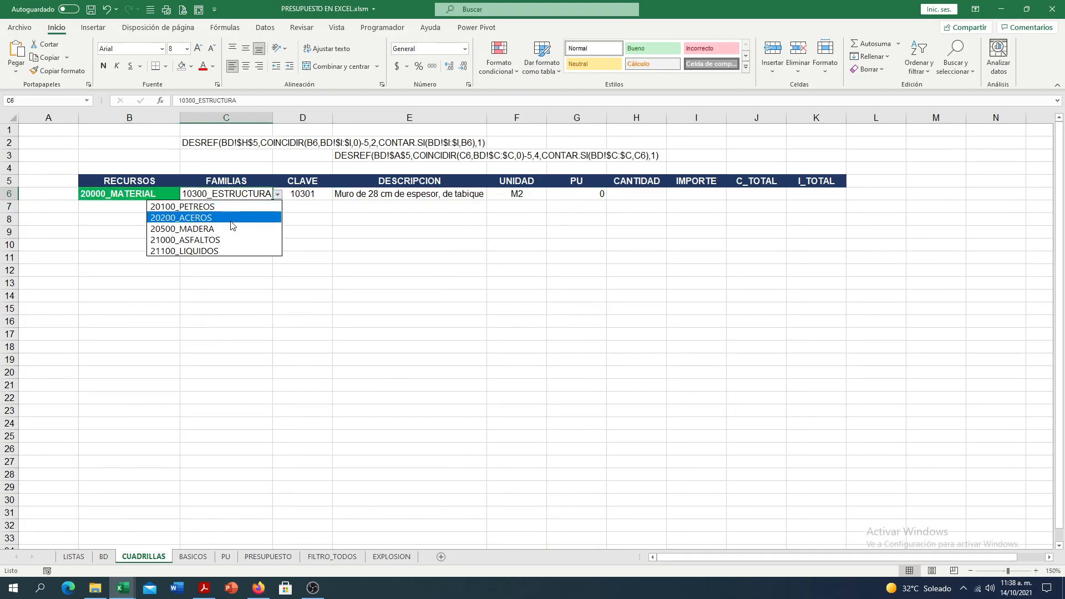
pyautogui.click(236, 206)
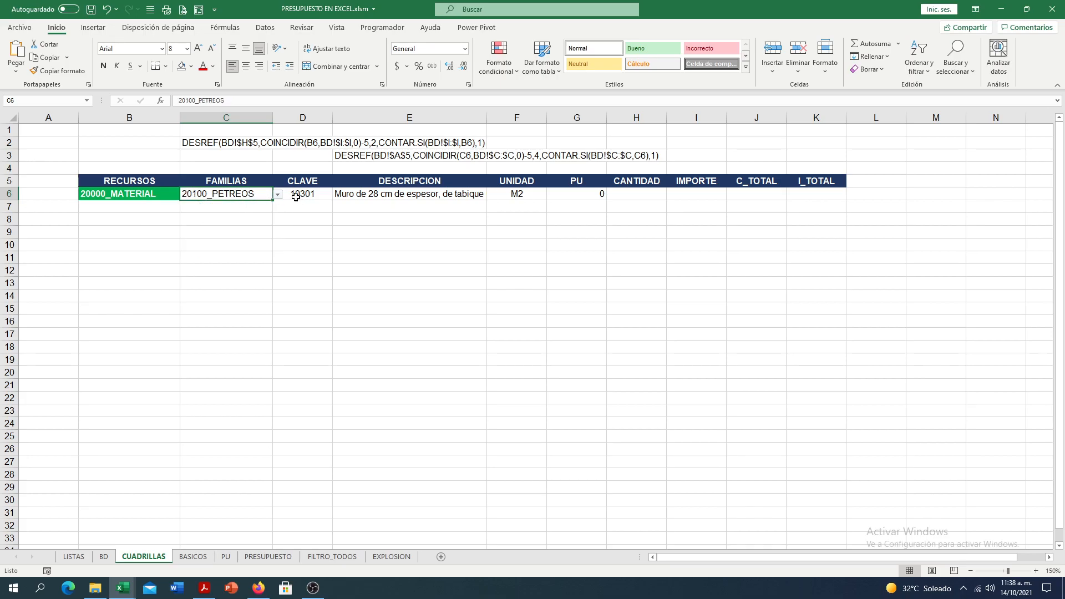
# - Choose Tabique rojo recocido de 7 x 14 x 28 cm as the description in E6
pyautogui.click(391, 194)
pyautogui.click(491, 195)
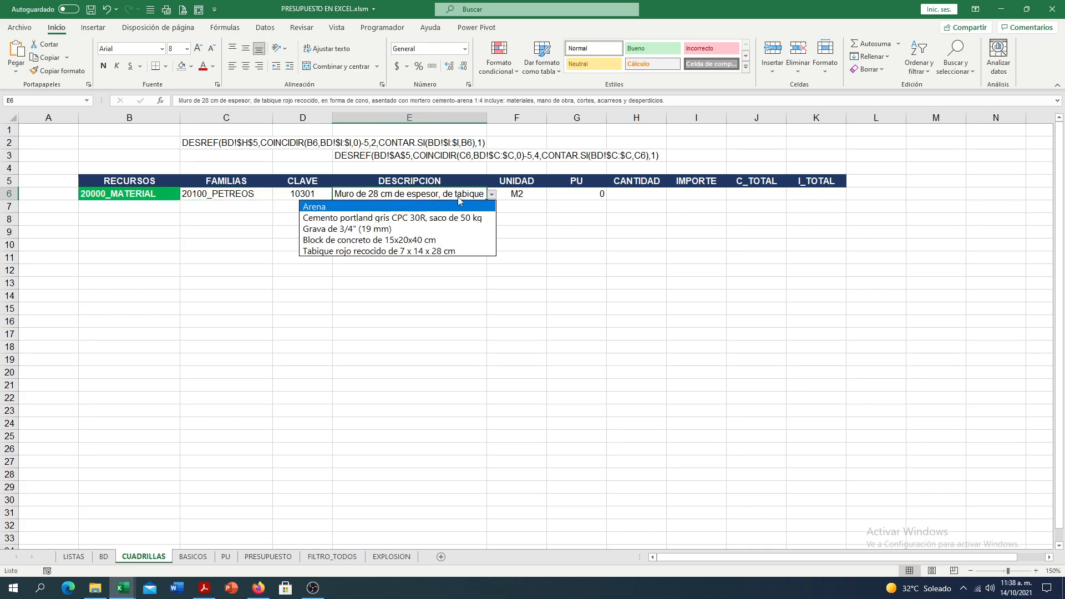
pyautogui.click(329, 250)
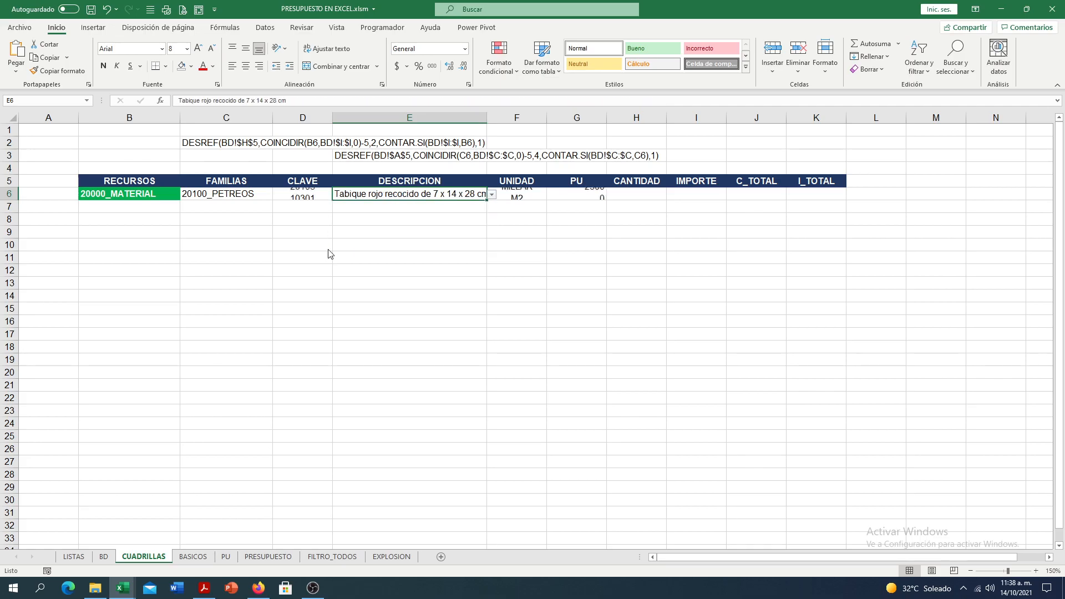
# - Compare the CLAVE, UNIDAD and PU returned in row 6 of CUADRILLAS with the Tabique rojo recocido record on the BD sheet
pyautogui.click(311, 197)
pyautogui.click(104, 557)
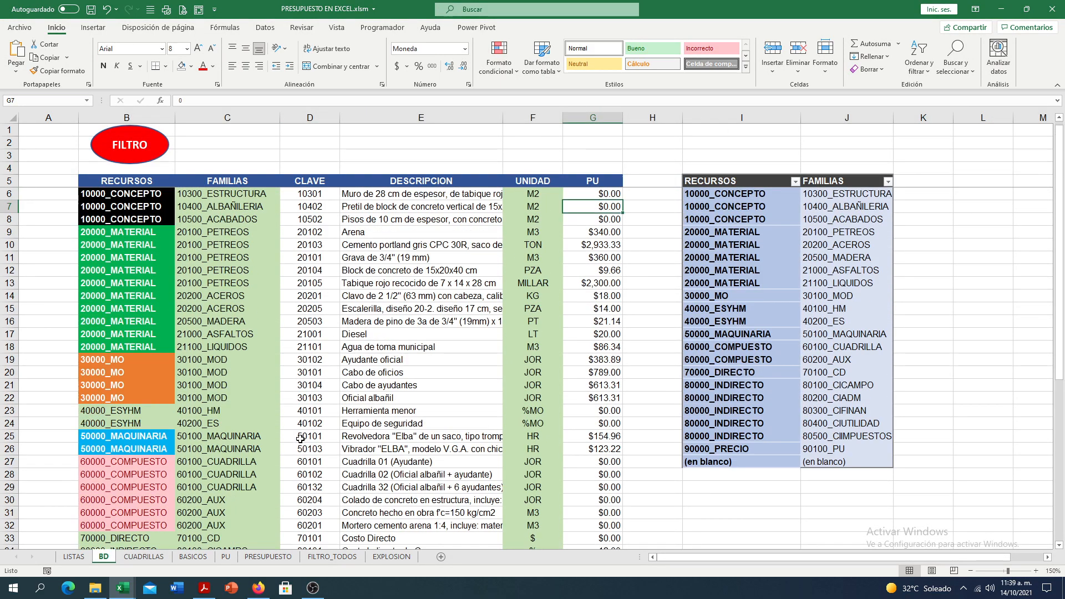
pyautogui.click(306, 309)
pyautogui.click(143, 557)
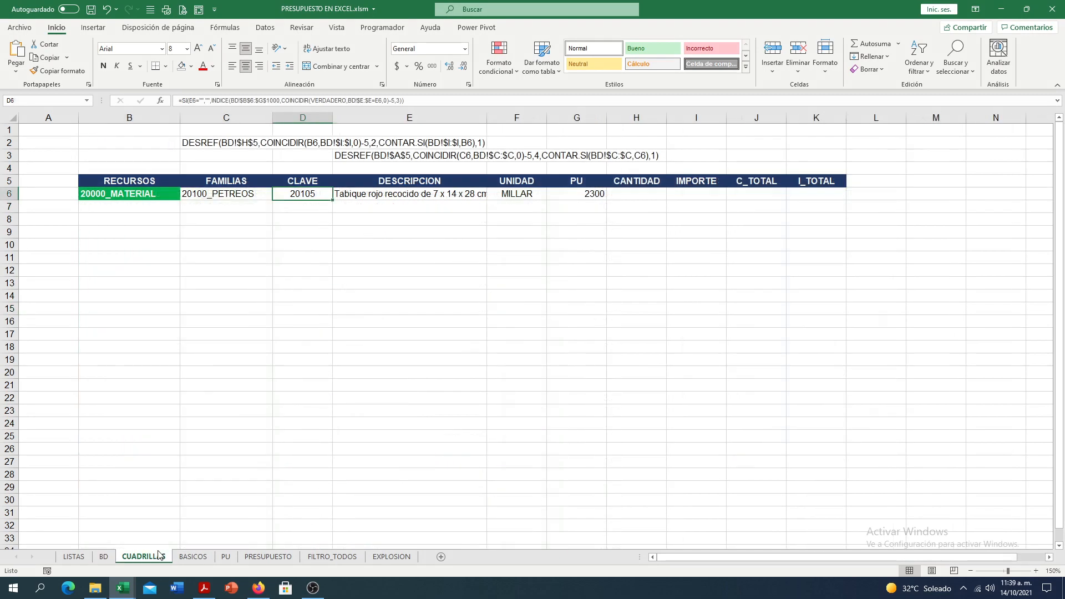
pyautogui.click(103, 556)
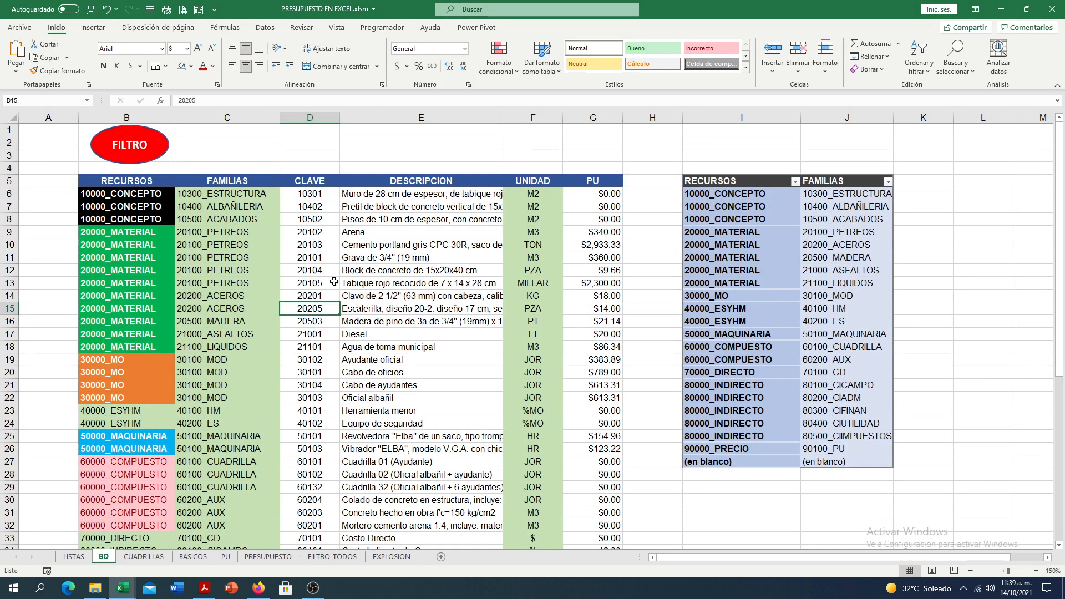
pyautogui.moveTo(320, 284); pyautogui.dragTo(582, 284)
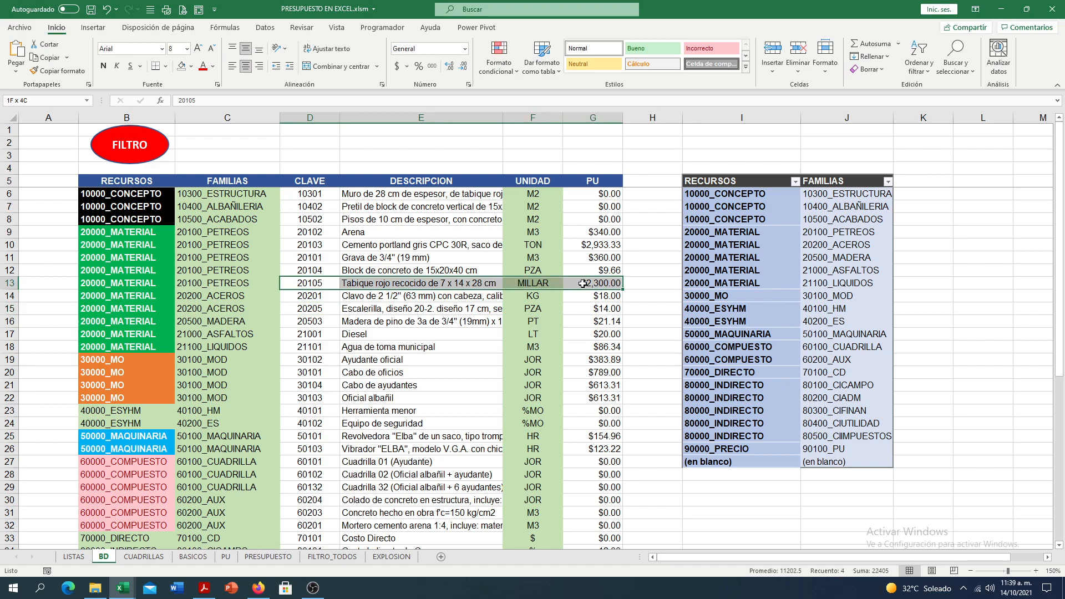
pyautogui.click(541, 284)
pyautogui.click(607, 286)
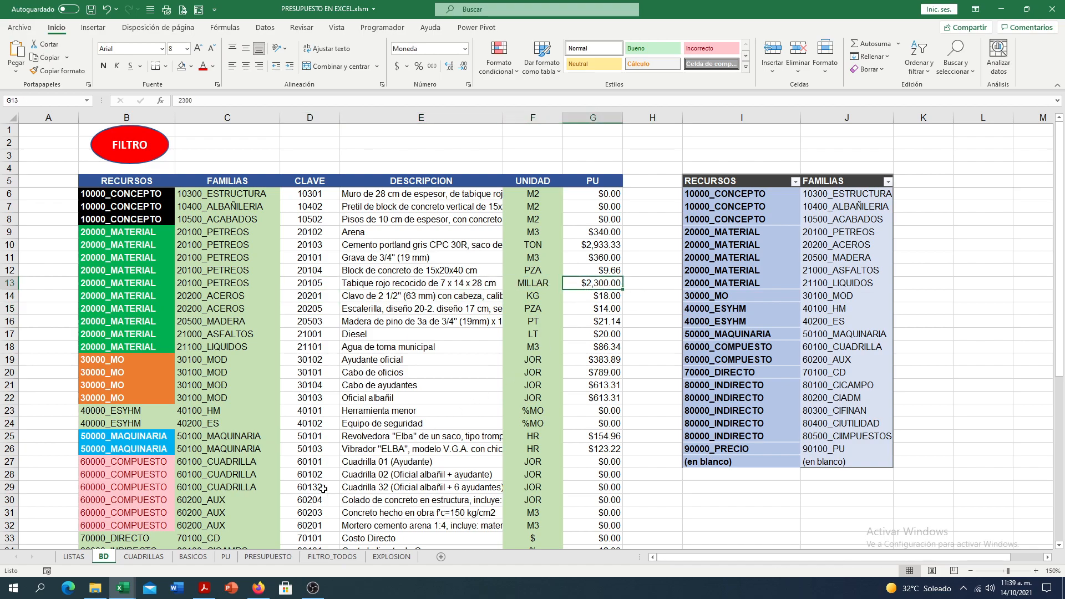
pyautogui.click(158, 557)
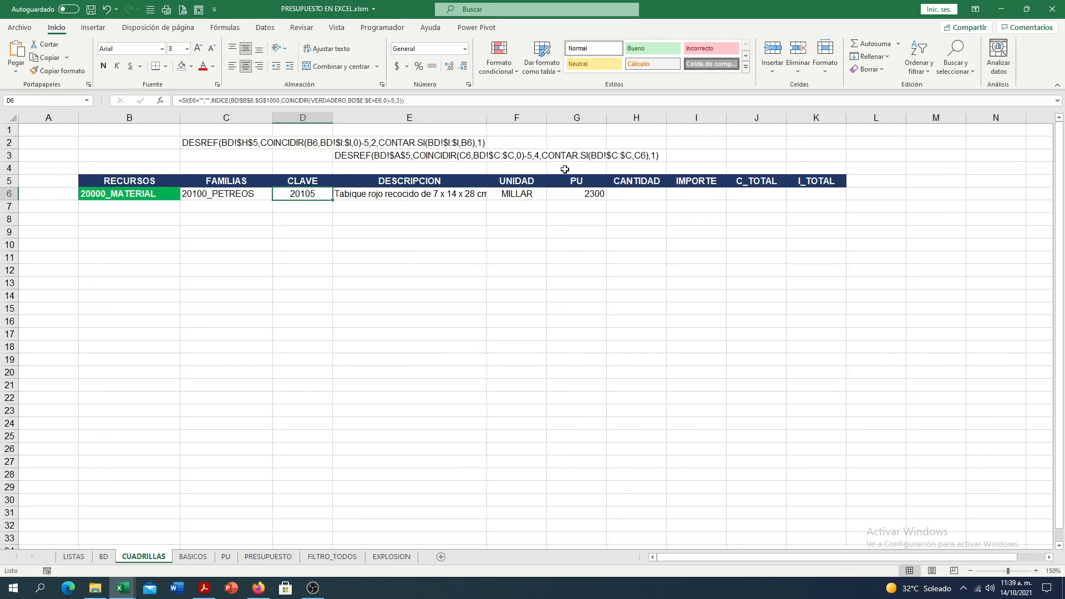
pyautogui.click(500, 194)
pyautogui.click(572, 194)
# - Format the PU column G as Moneda with middle and right alignment, and centre its header cell G5 horizontally
pyautogui.click(583, 116)
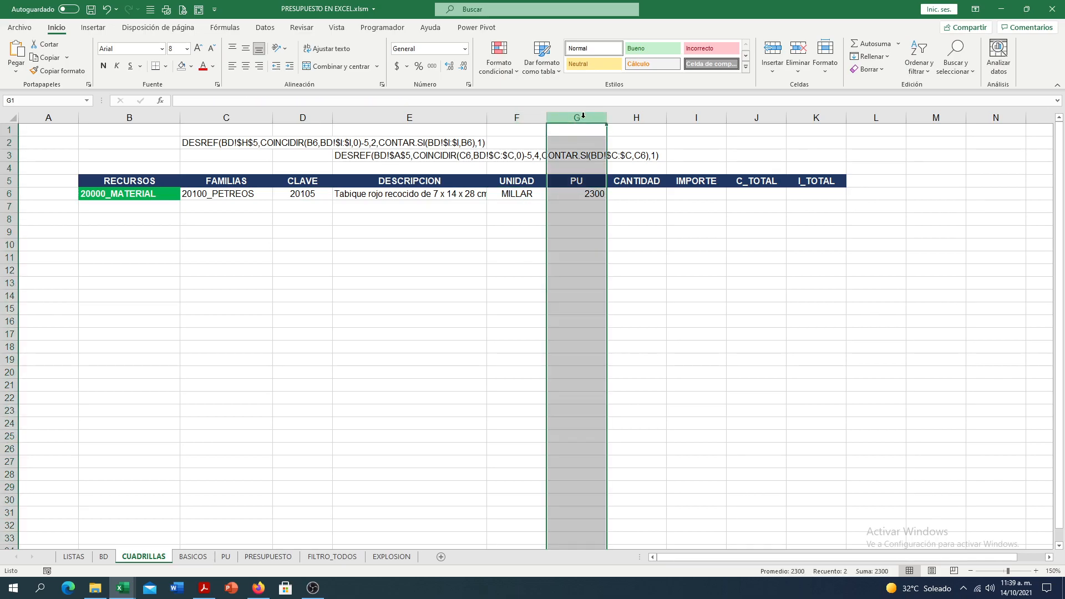
pyautogui.click(246, 48)
pyautogui.click(259, 66)
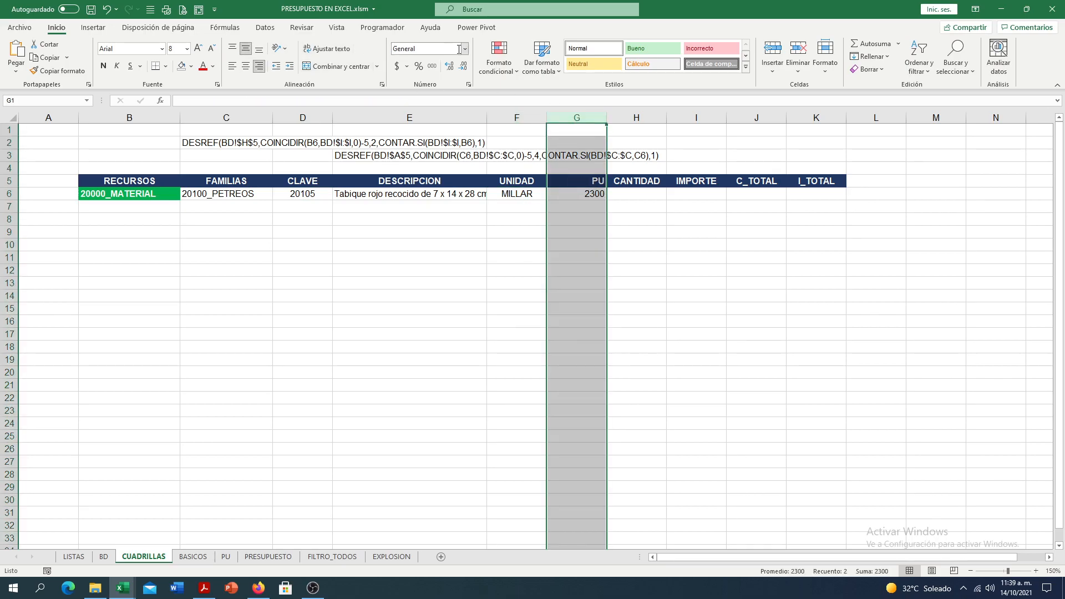
pyautogui.click(465, 48)
pyautogui.click(438, 117)
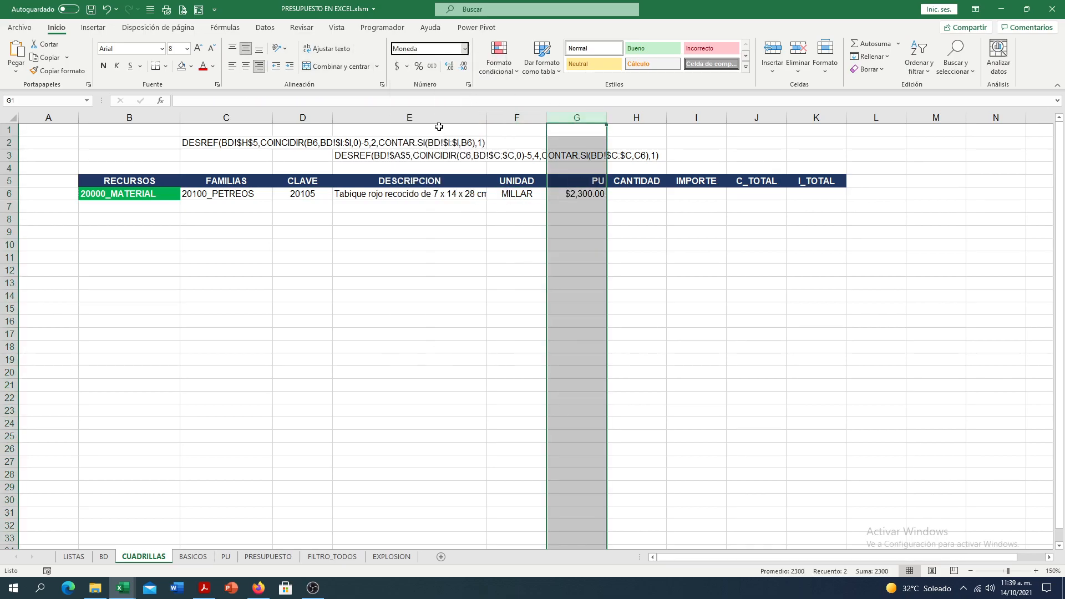
pyautogui.click(727, 286)
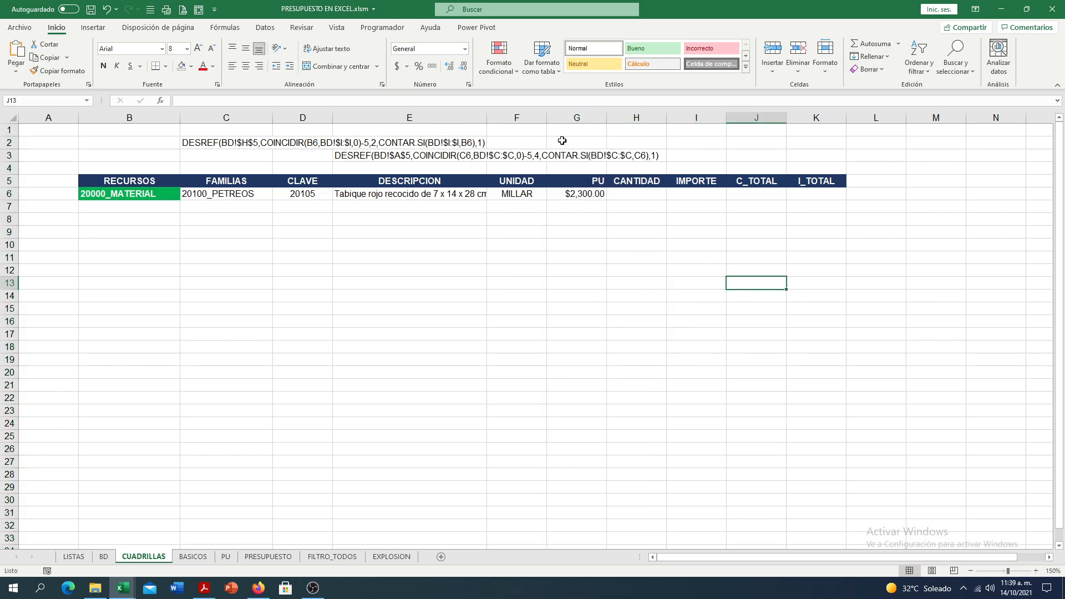
pyautogui.click(579, 181)
pyautogui.click(246, 66)
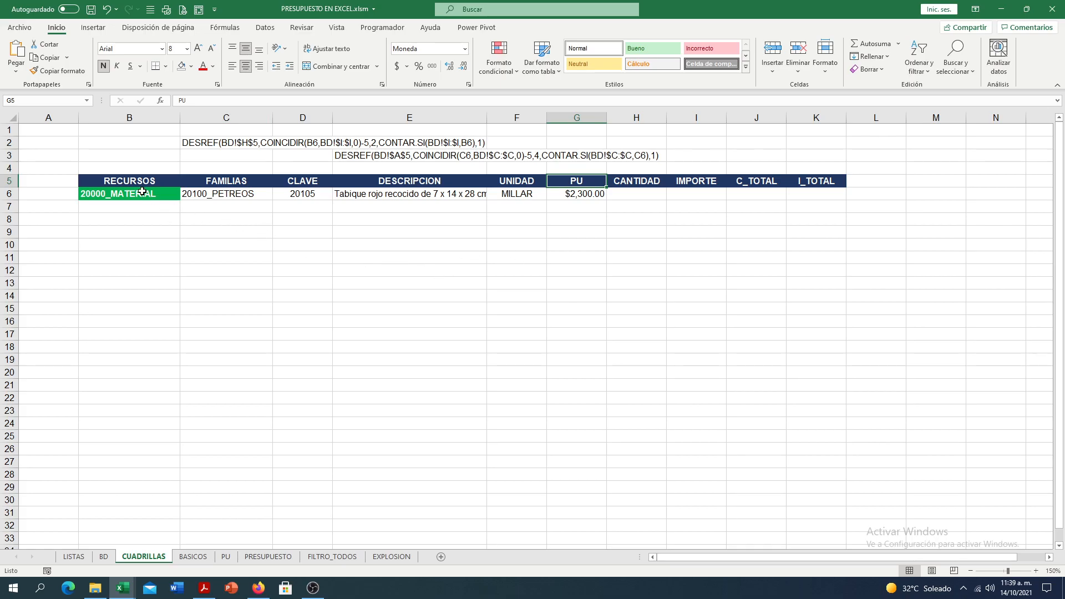
pyautogui.moveTo(177, 194); pyautogui.dragTo(596, 195)
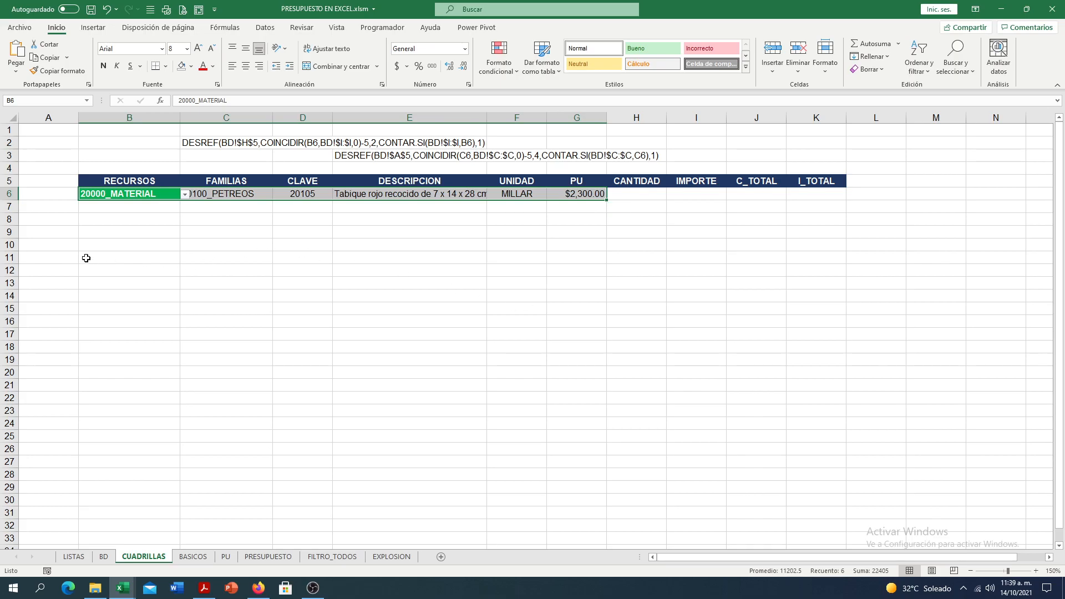
pyautogui.click(60, 250)
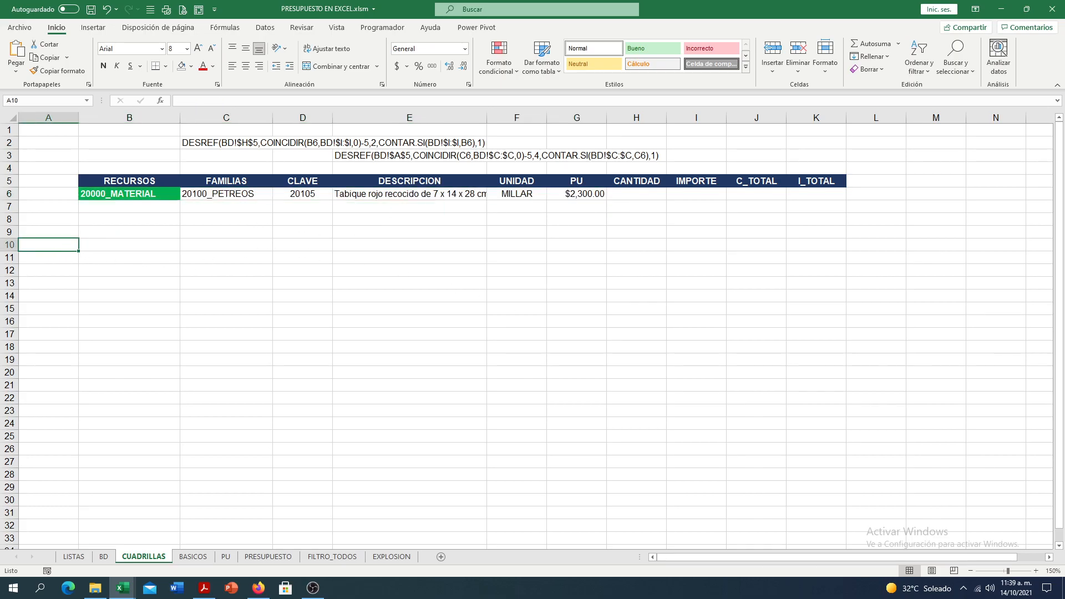